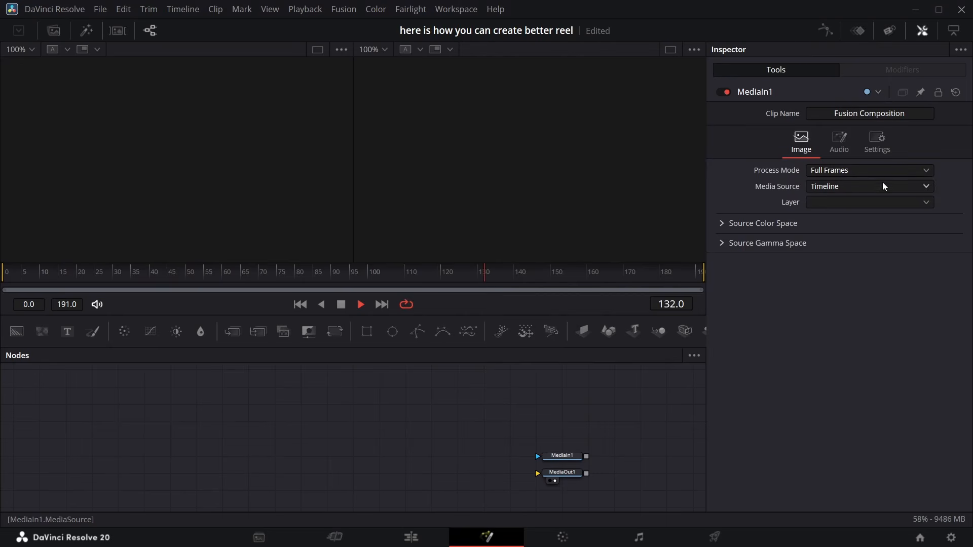
Set MediaIn1's media source to Background and view it in the first viewer
click(883, 183)
click(862, 212)
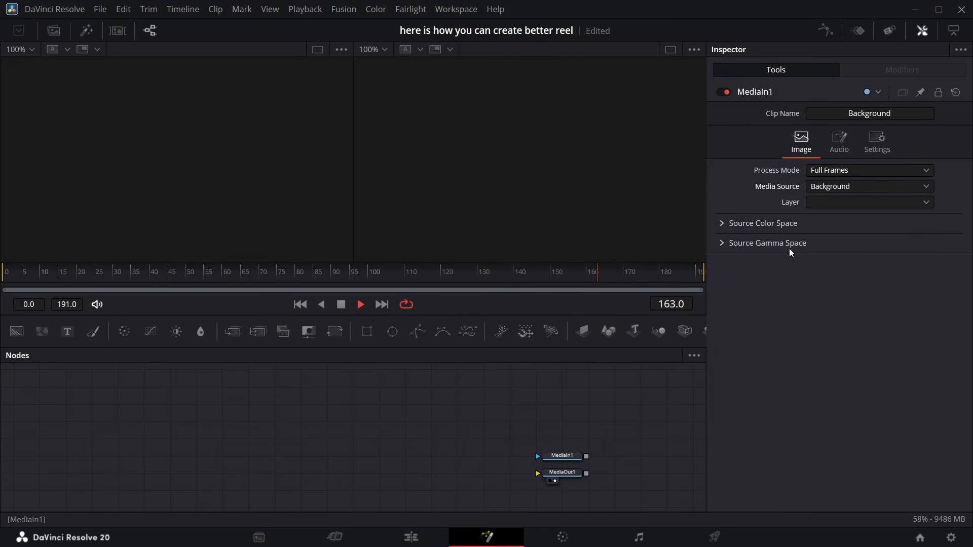
click(551, 464)
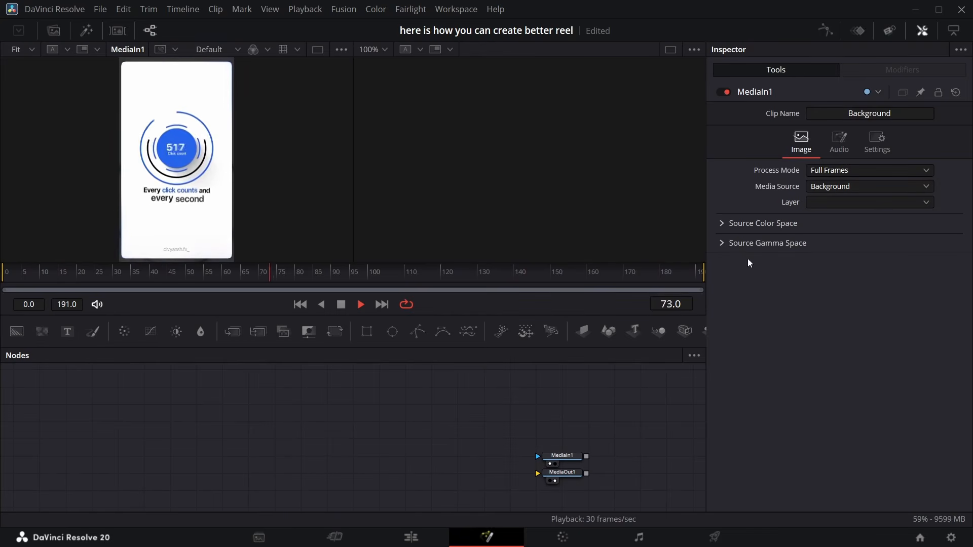
Add a Background node feeding MediaOut1 and sample white from the reference frame as its color
drag(17, 332, 581, 477)
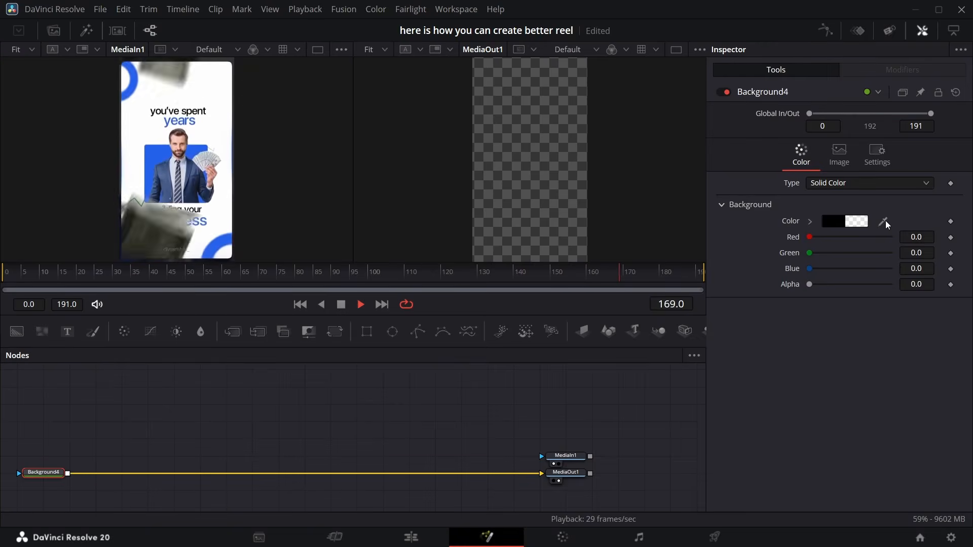
drag(884, 222, 229, 194)
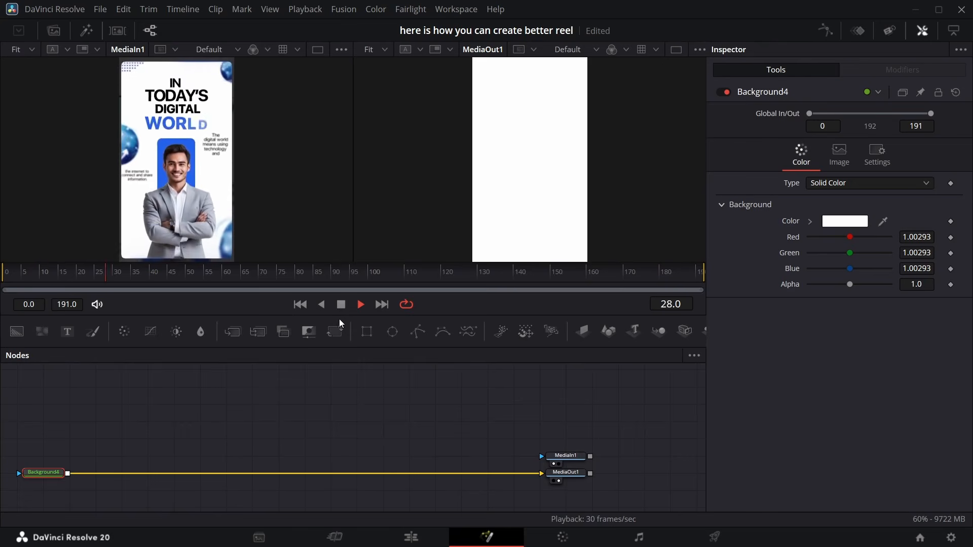
Stop playback and move the playhead to frame 35
click(340, 304)
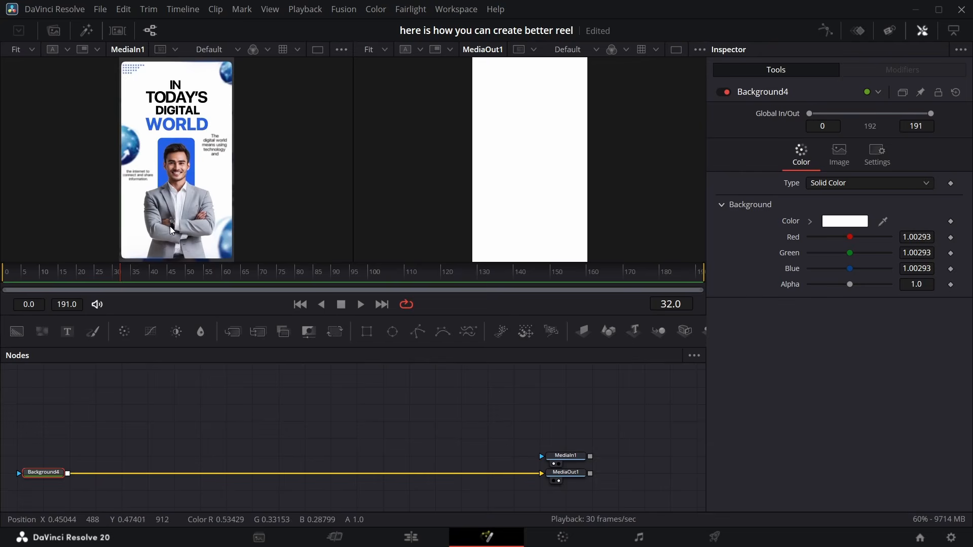
mouse_move(123, 278)
mouse_down()
mouse_move(264, 270)
mouse_move(453, 300)
mouse_move(619, 283)
mouse_move(96, 261)
mouse_move(187, 275)
mouse_move(101, 268)
mouse_move(135, 272)
mouse_up()
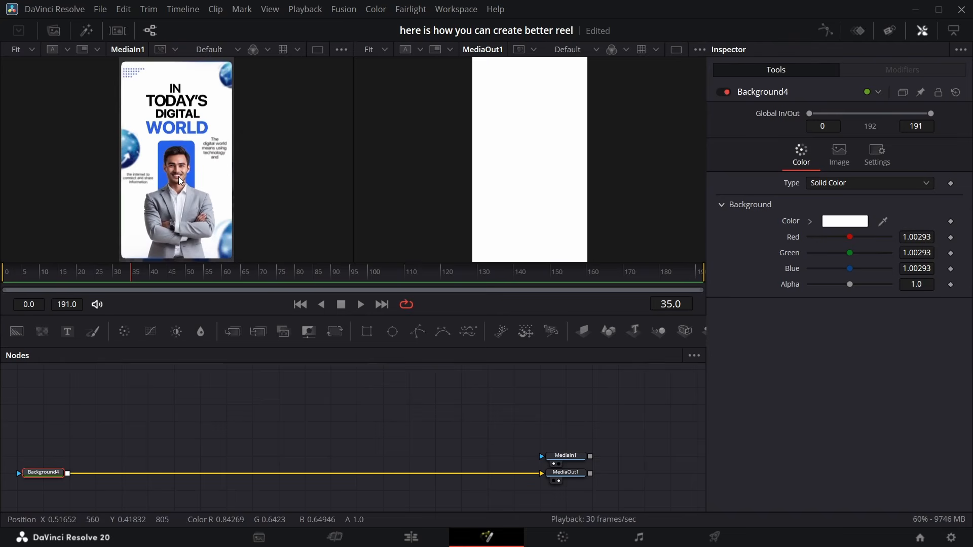
Add two more Background nodes and an Ellipse node to the node graph
scroll(244, 432, up, 3)
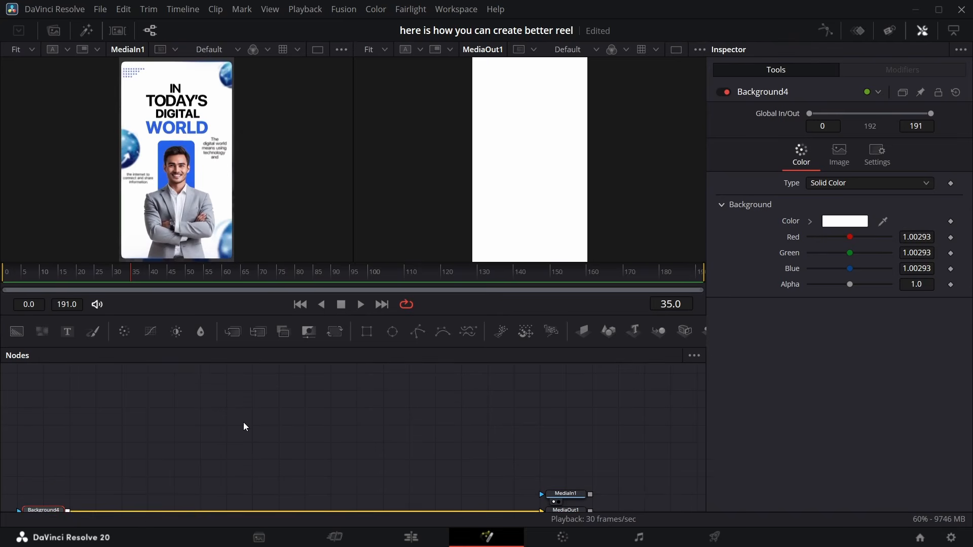
drag(16, 332, 40, 439)
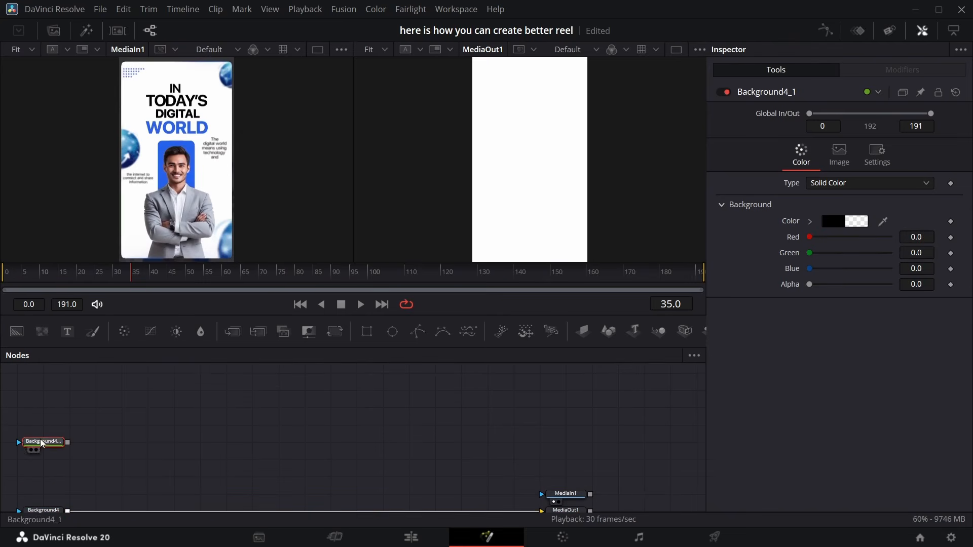
drag(392, 332, 145, 433)
drag(88, 400, 89, 400)
drag(17, 332, 100, 405)
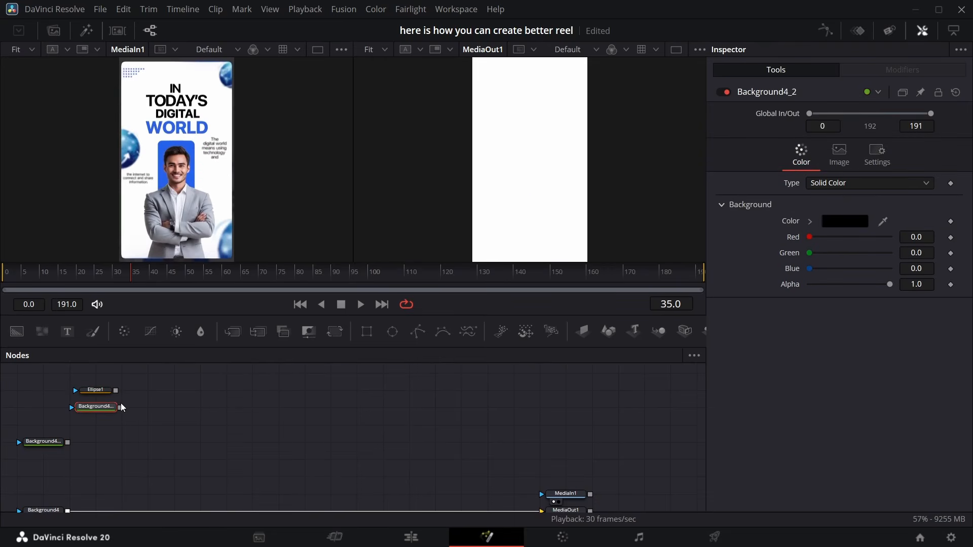
Connect the third Background onto the second one to create a Merge, and view the Merge in the second viewer
drag(120, 408, 68, 442)
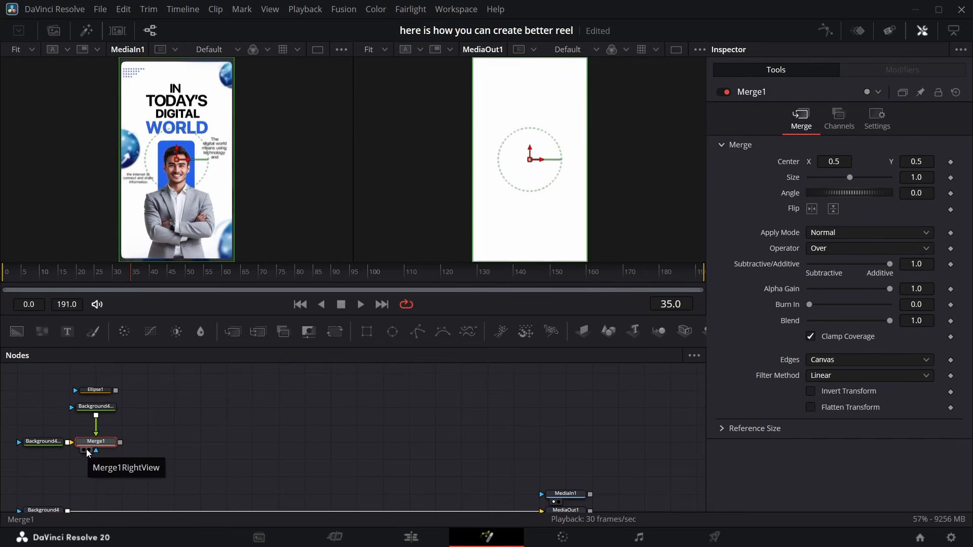
click(89, 450)
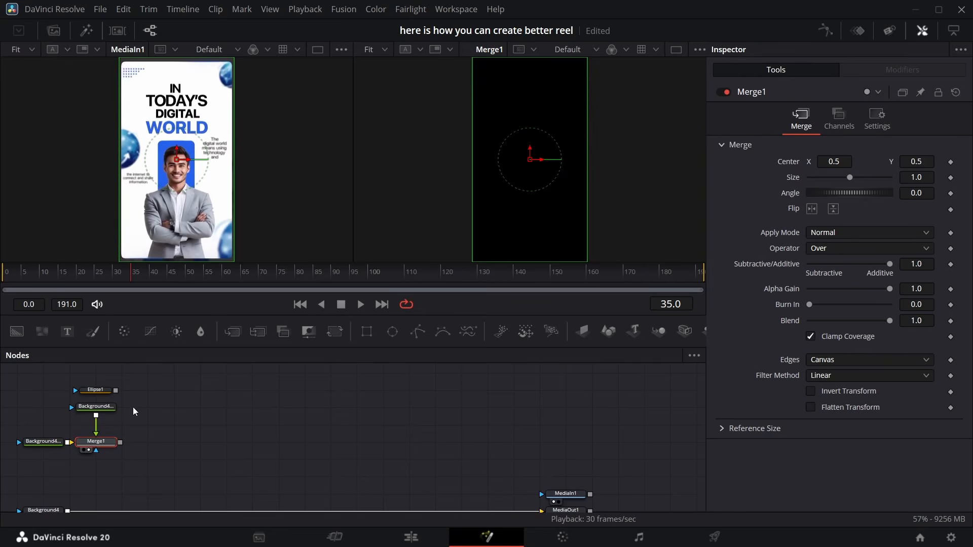
Set the top Background node's color to blue #1240ad
click(103, 404)
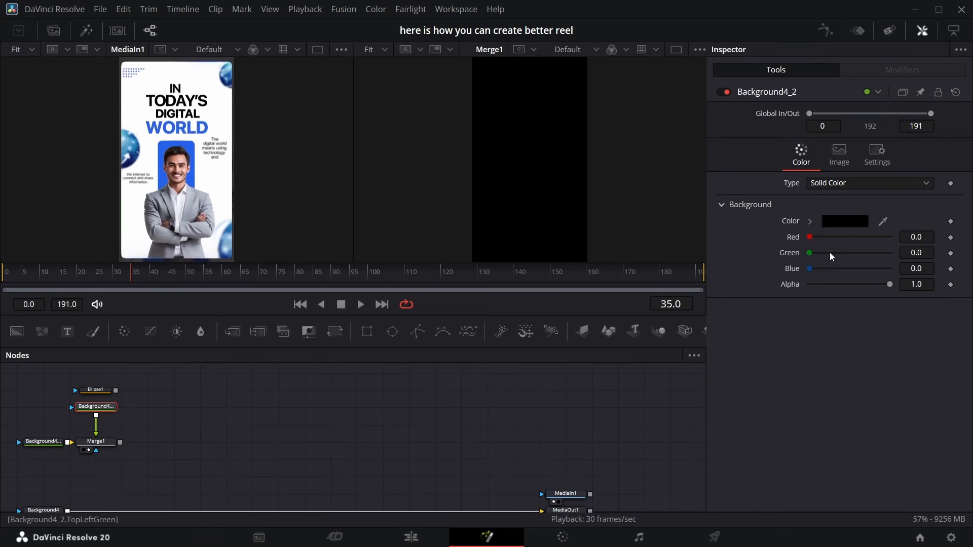
drag(828, 274, 881, 275)
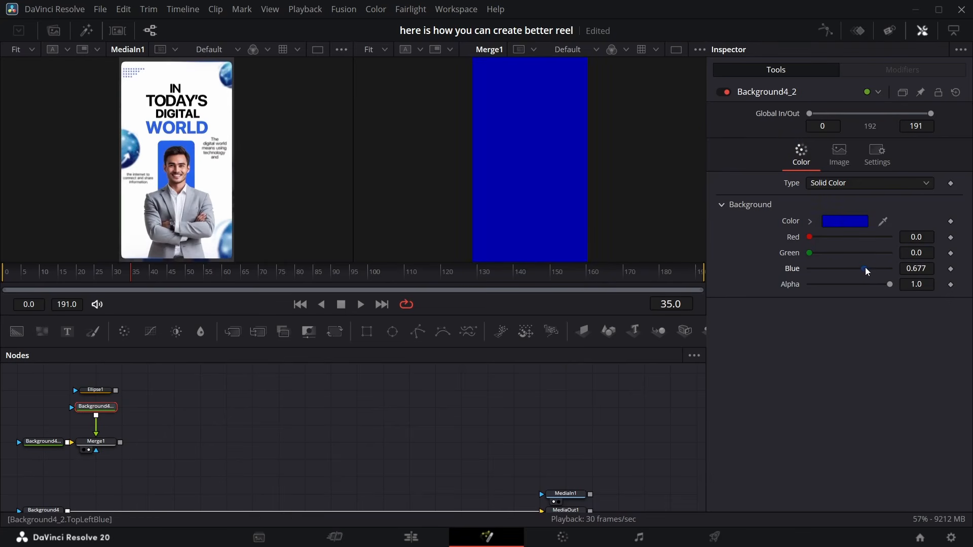
click(855, 223)
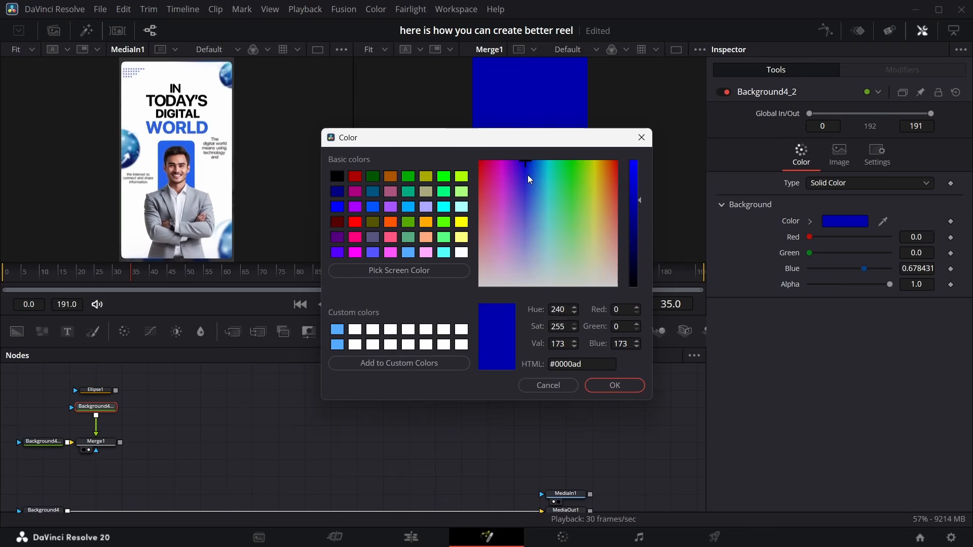
drag(531, 176, 531, 173)
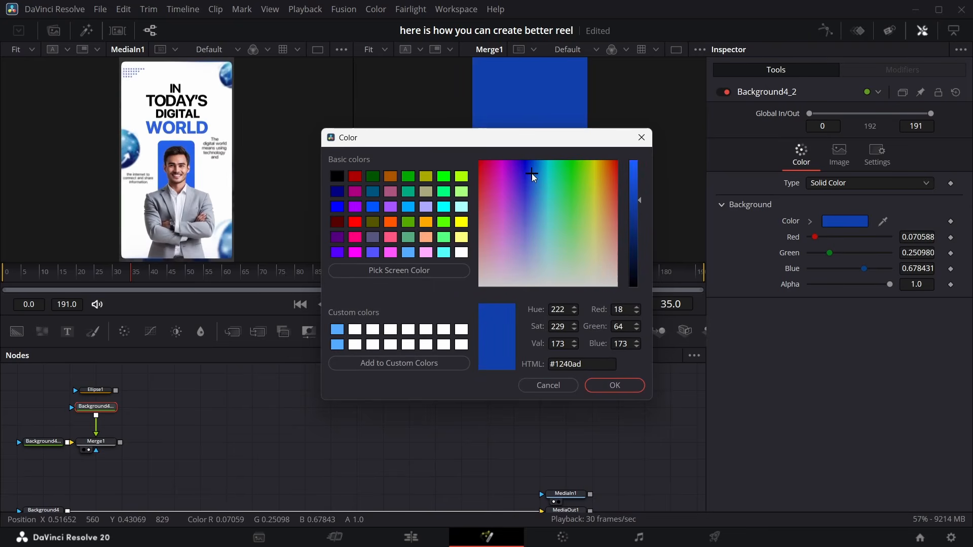
click(633, 387)
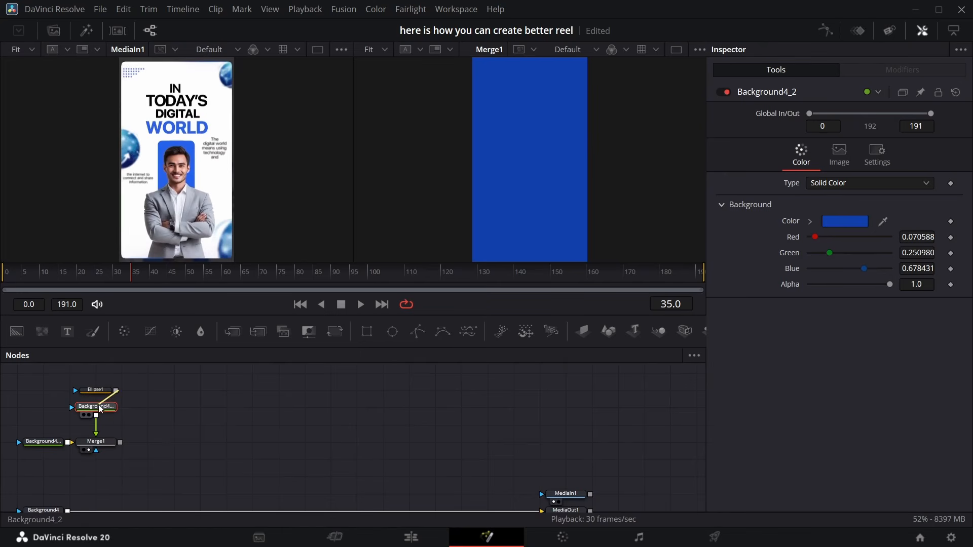
Select the Ellipse node and link its Width to its Height with an expression
drag(98, 405, 96, 407)
click(95, 391)
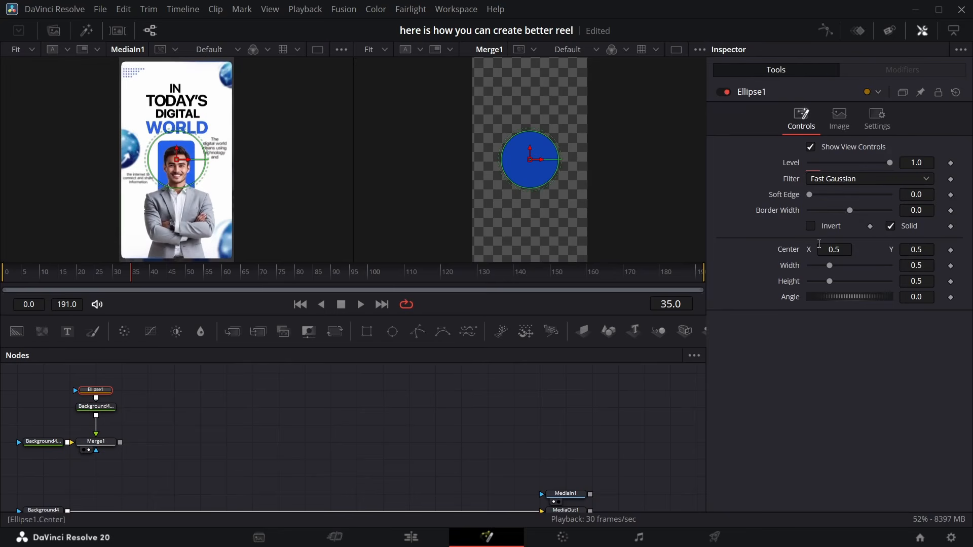
click(924, 267)
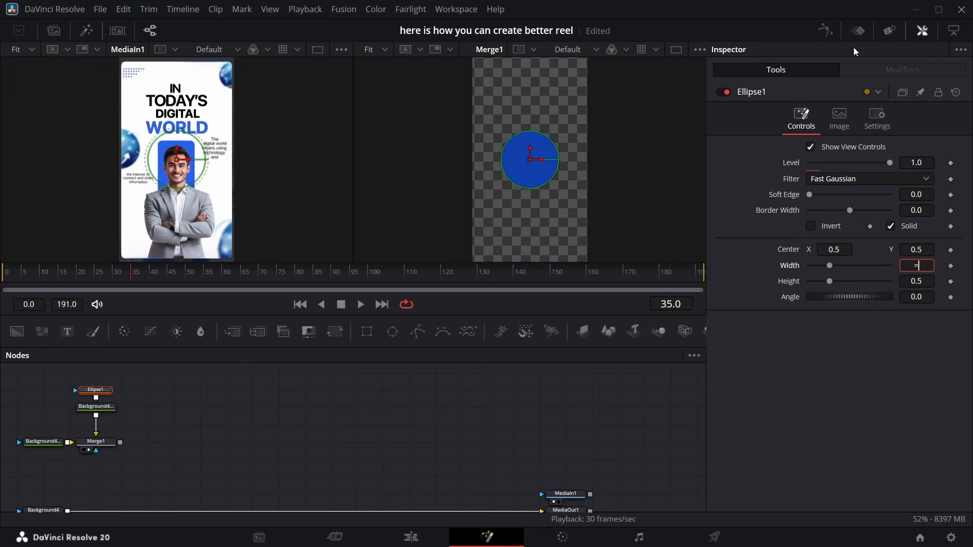
text(=)
key(Return)
drag(811, 282, 792, 299)
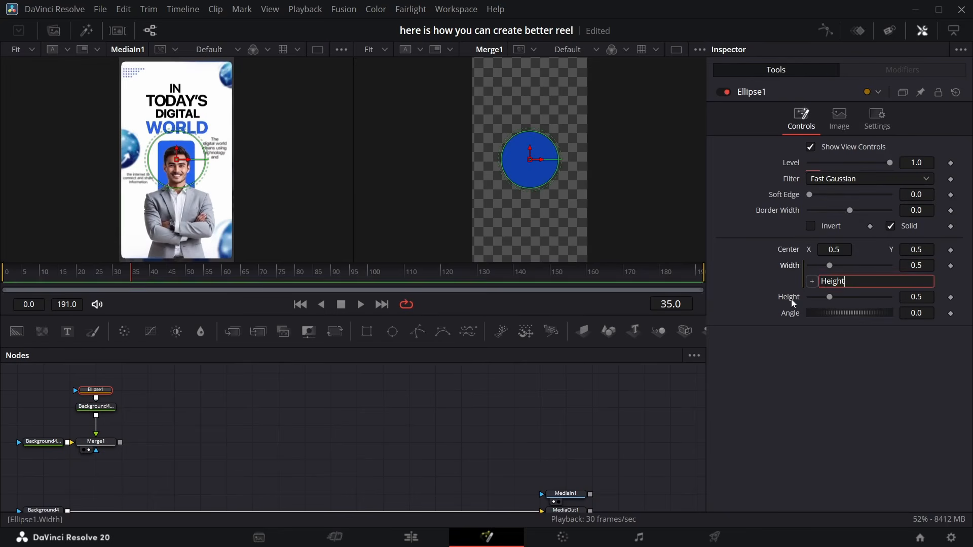
Set the ellipse's Height to 0.03
drag(889, 294, 663, 248)
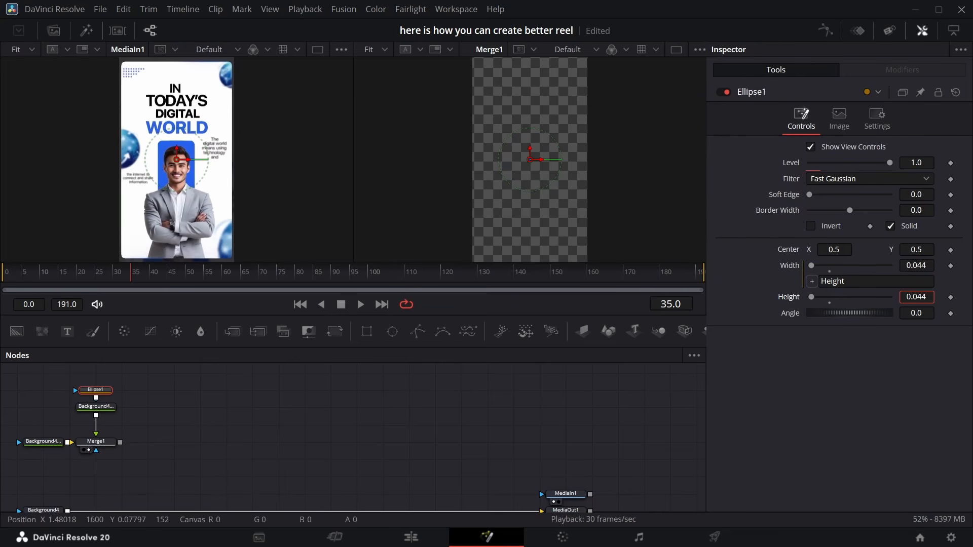
click(398, 238)
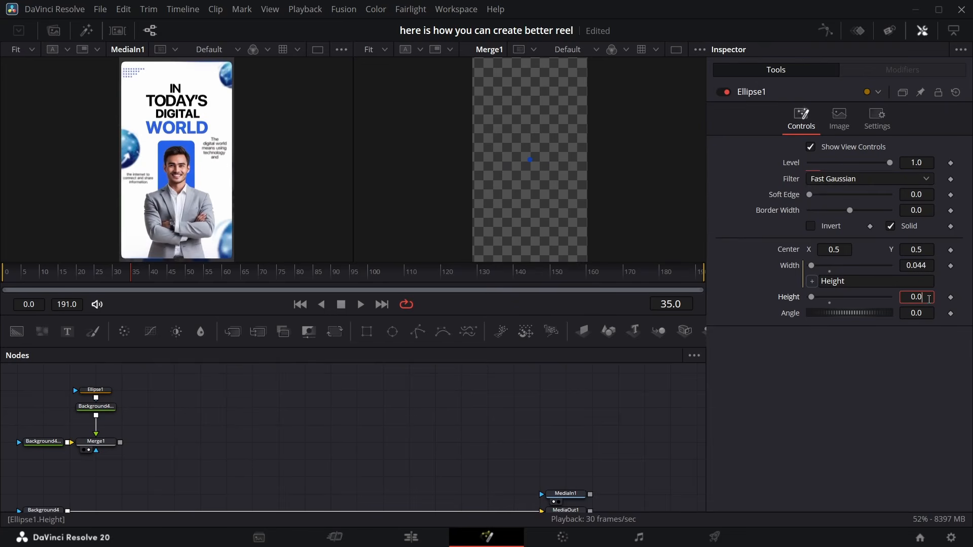
text(1)
key(Return)
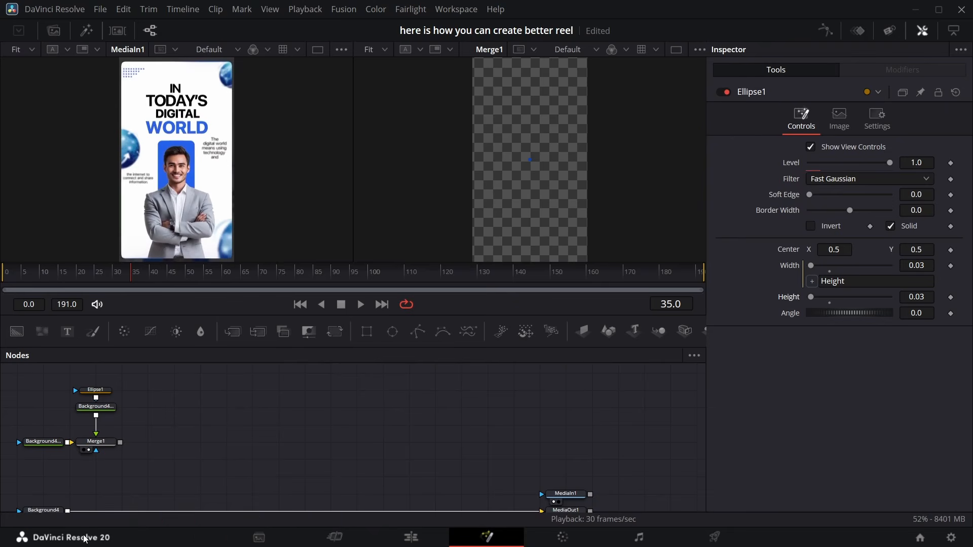
Insert a Duplicate node after the blue Background and set its copies to 9
drag(115, 383, 87, 425)
click(111, 389)
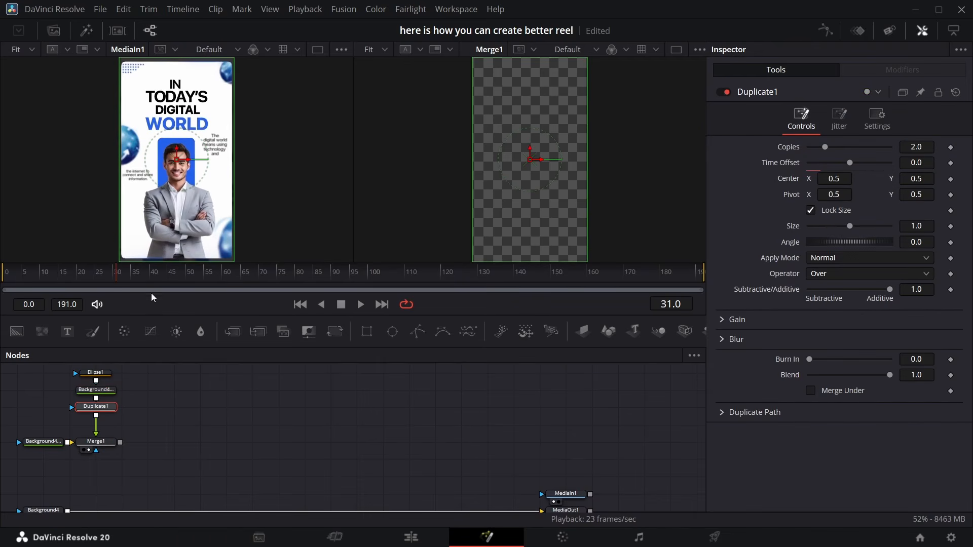
click(921, 146)
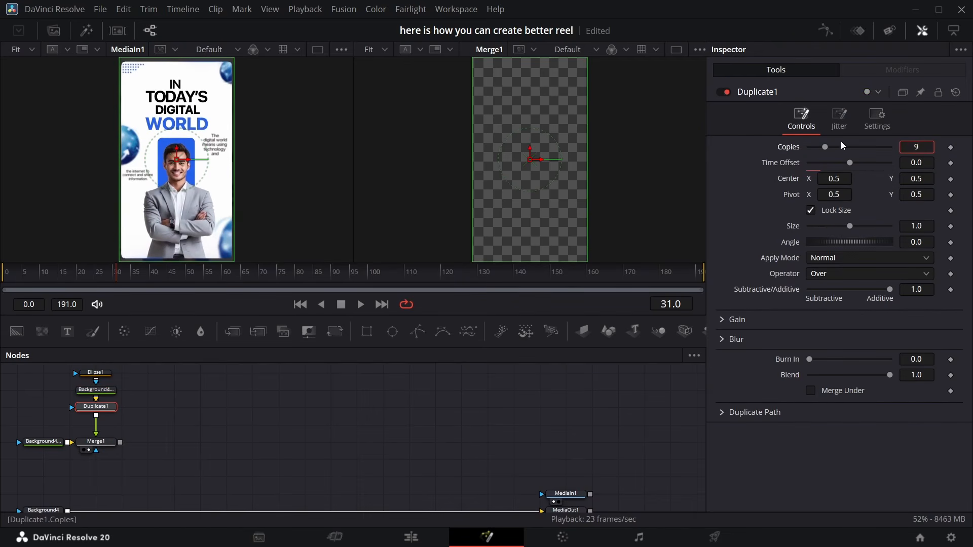
key(Return)
Set the Duplicate's Center X to 0.537 to space the dots horizontally
click(839, 182)
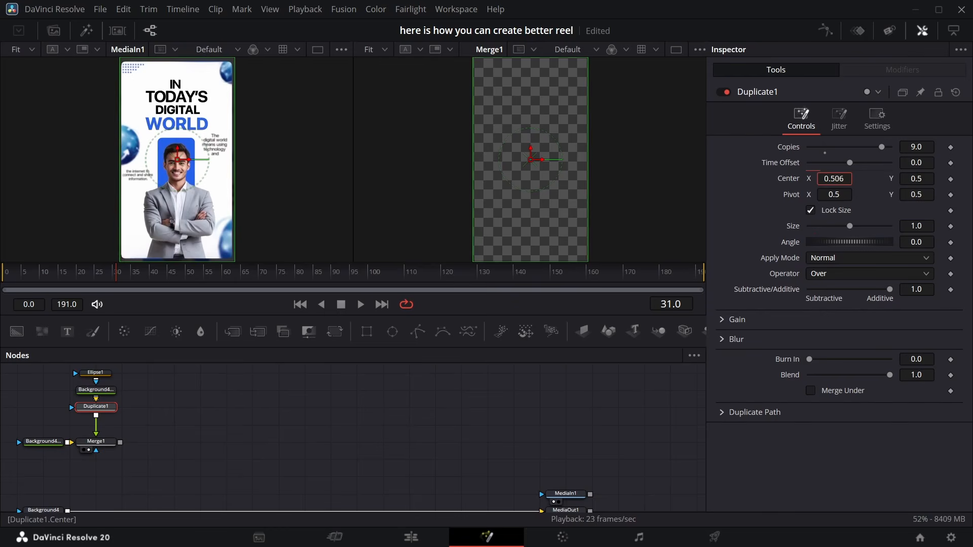
text(23)
key(Return)
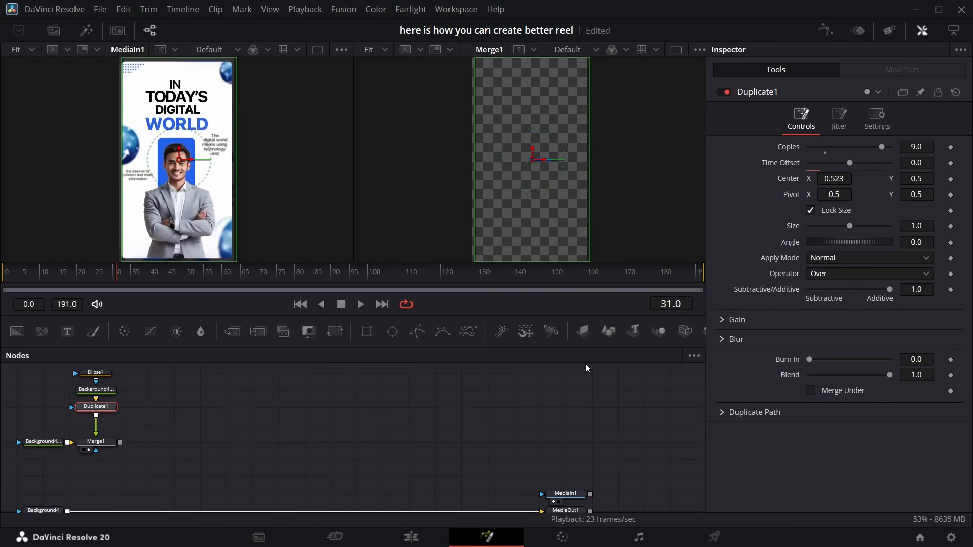
key(BackSpace)
text(7)
key(Return)
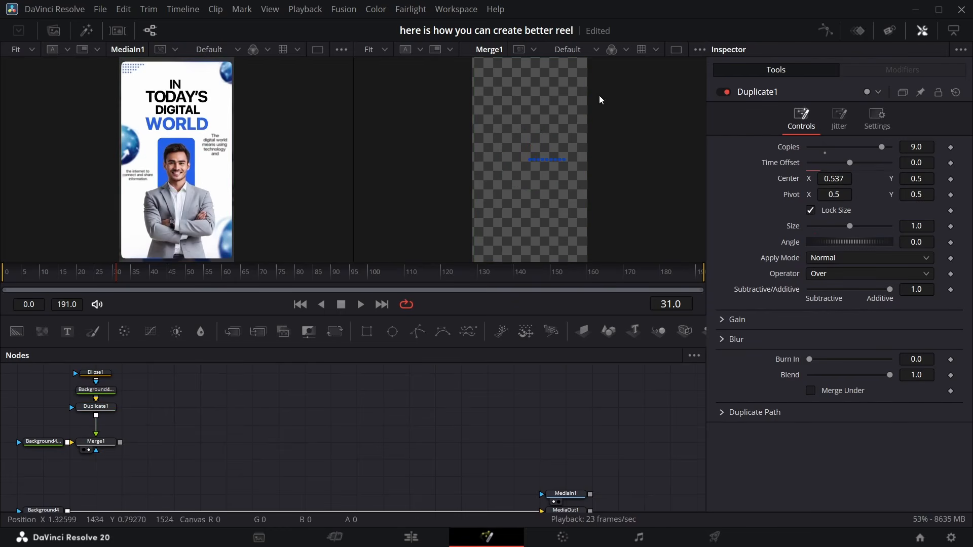
Add a second Duplicate node after the first, with 4 copies and Center Y set to 0.478
click(383, 50)
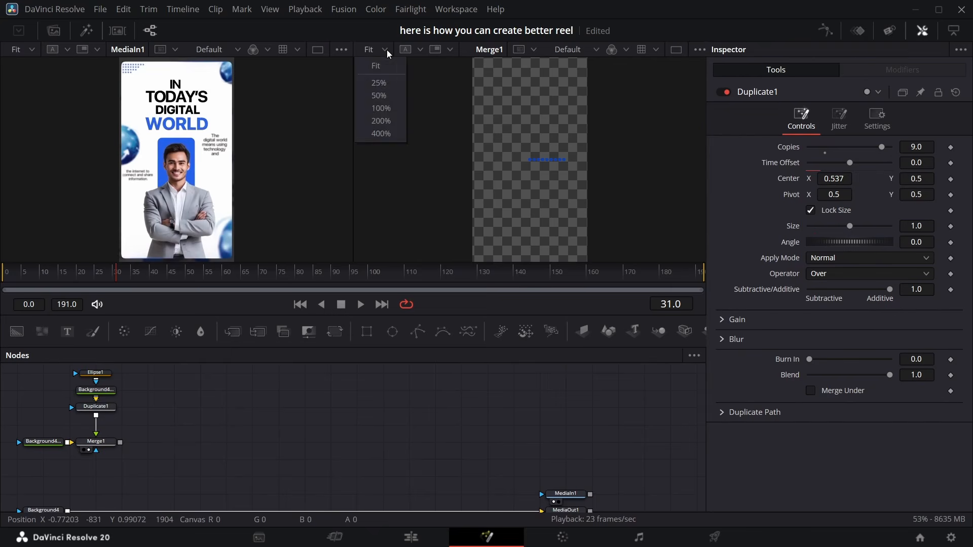
click(384, 50)
click(384, 50)
click(387, 97)
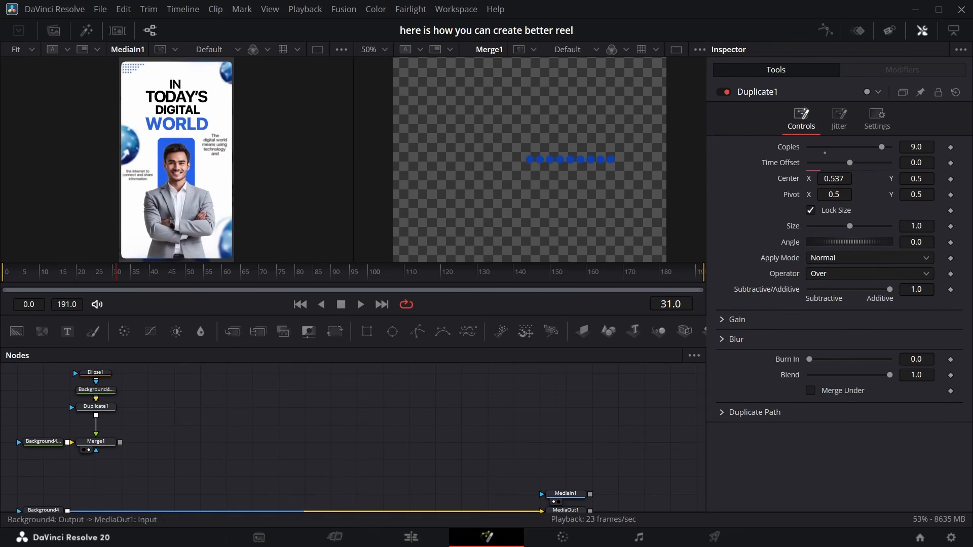
click(113, 409)
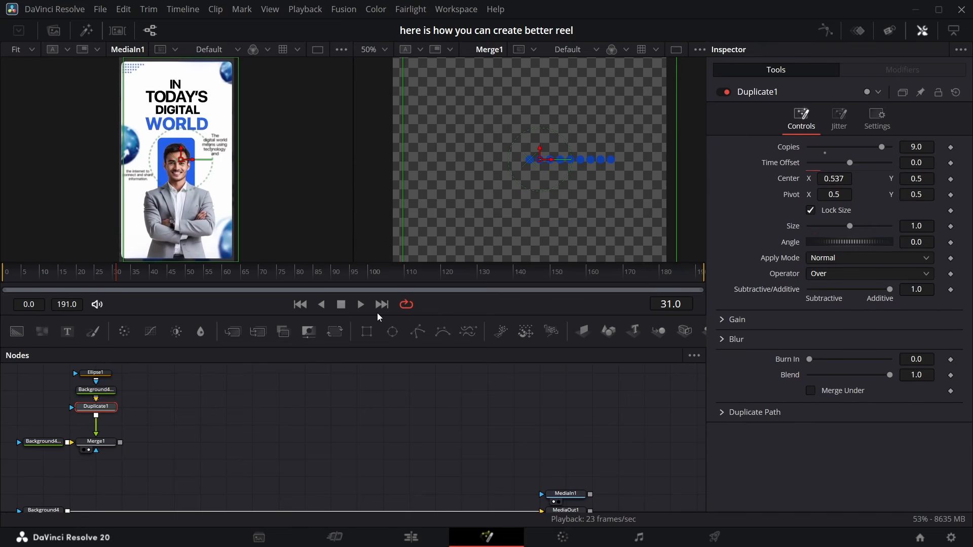
key(shift+space)
key(Return)
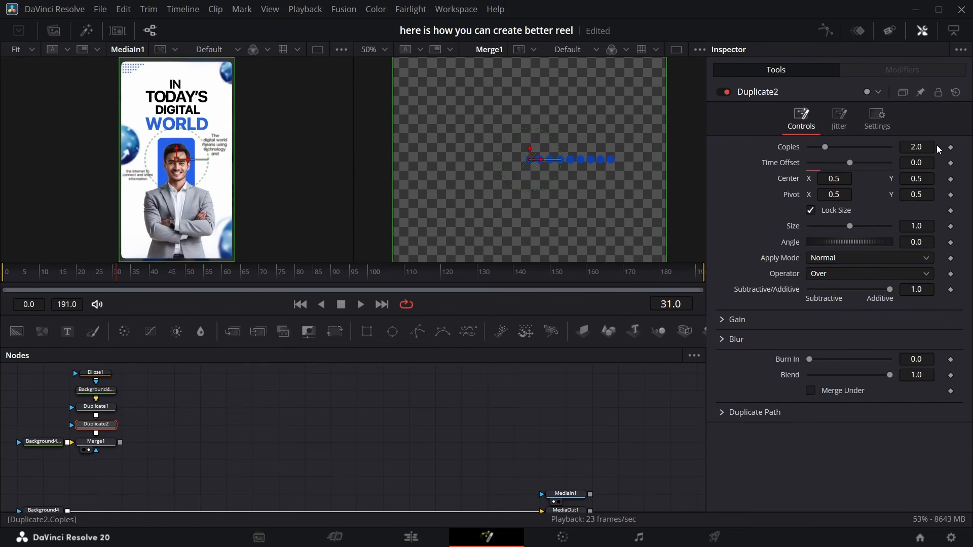
key(Return)
drag(921, 183, 910, 184)
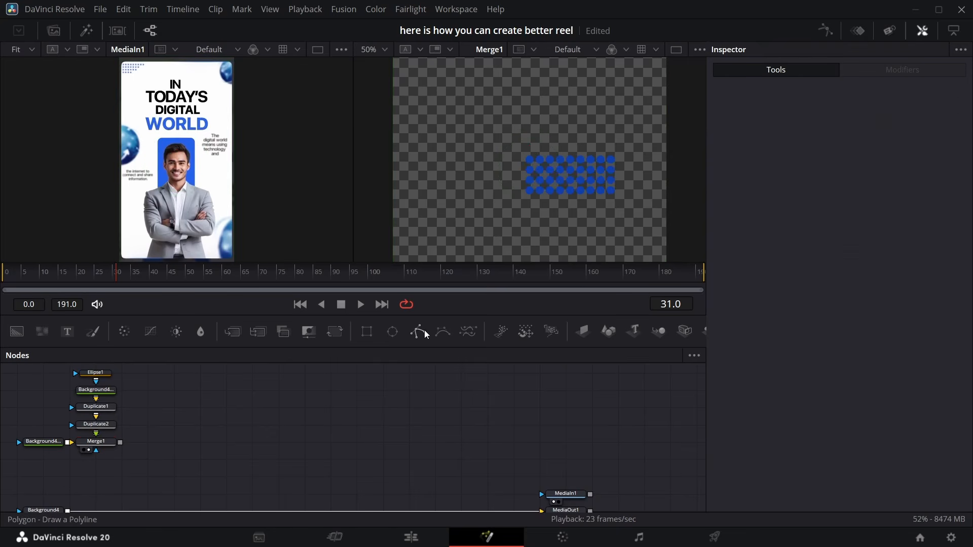
Add a Polygon node and draw a closed mask shape over the dot grid in the viewer
drag(418, 332, 105, 475)
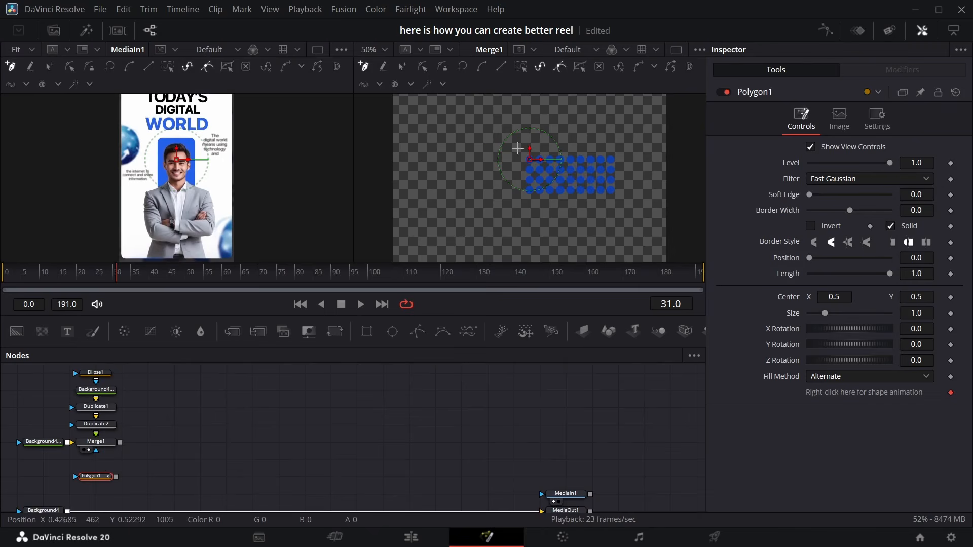
click(621, 150)
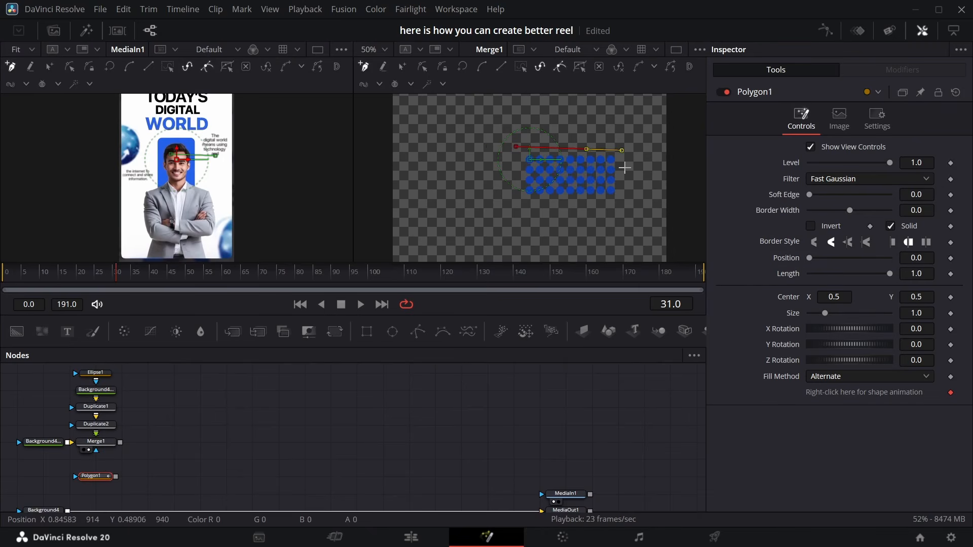
click(624, 169)
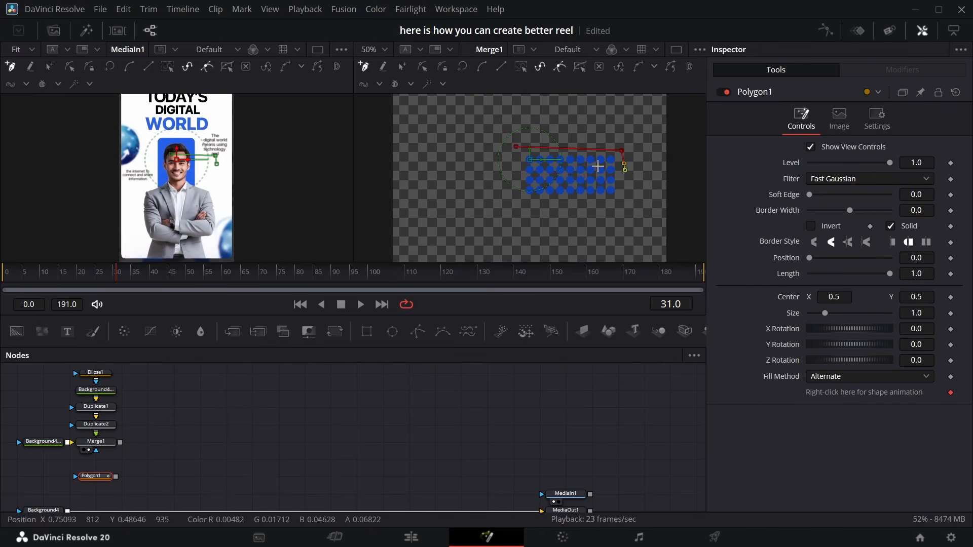
click(598, 166)
click(587, 185)
click(576, 187)
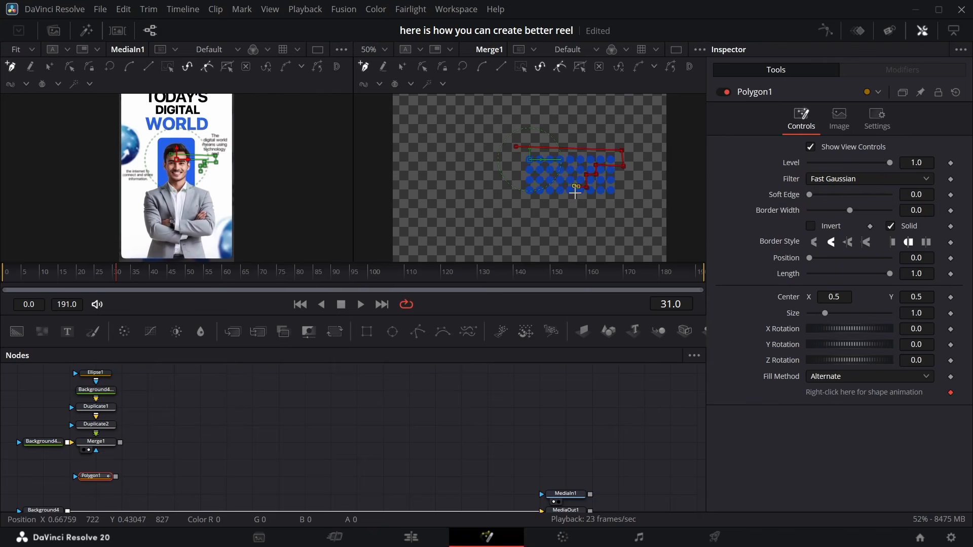
click(575, 198)
click(516, 199)
click(516, 147)
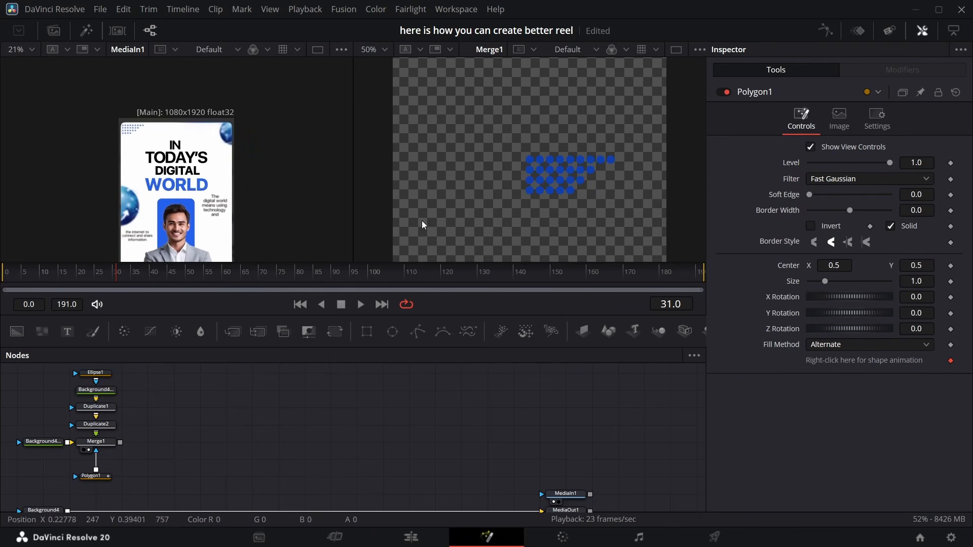
Fit the viewer and connect the polygon as the mask of Merge1 to trim the dot grid
click(386, 50)
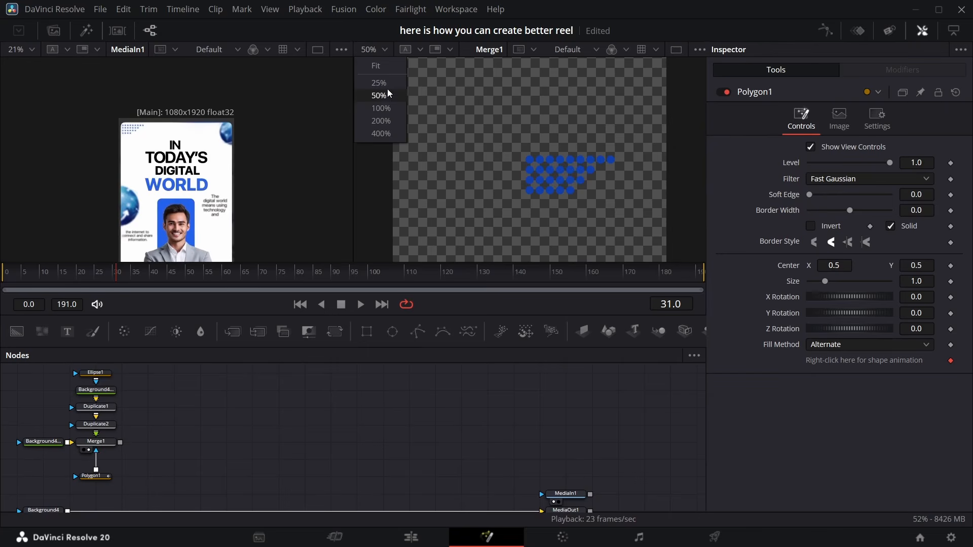
click(387, 66)
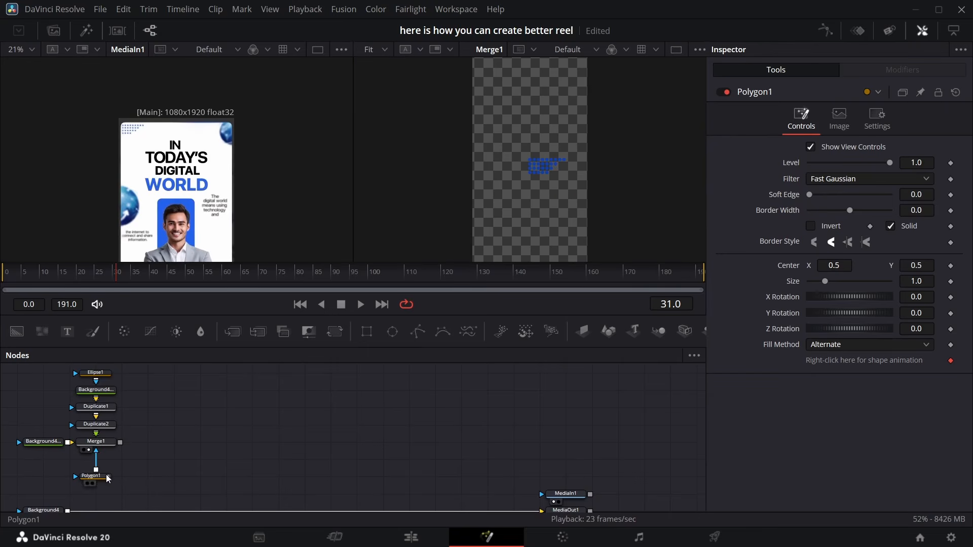
drag(108, 479, 171, 442)
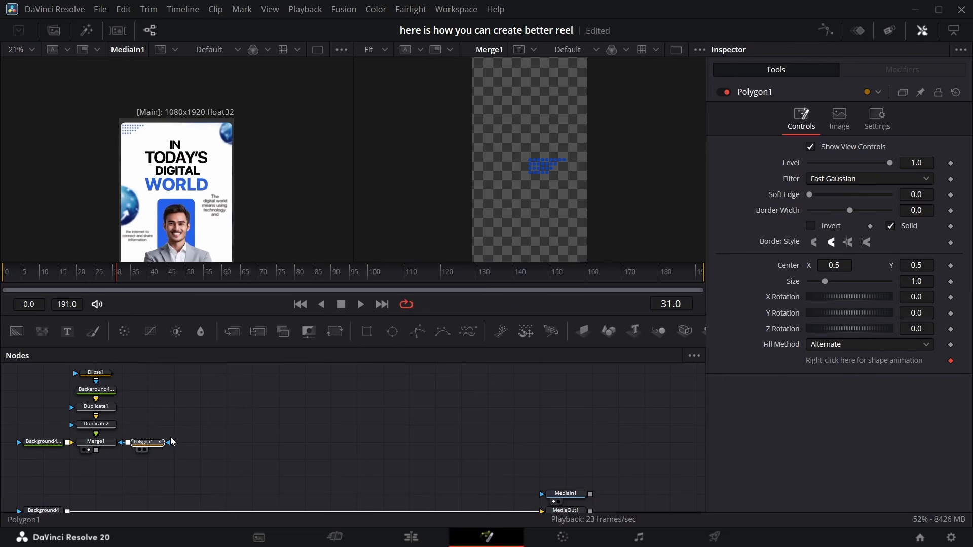
Add a new Background and merge the masked dot grid over it through a Transform node
drag(18, 333, 11, 476)
drag(123, 449, 66, 477)
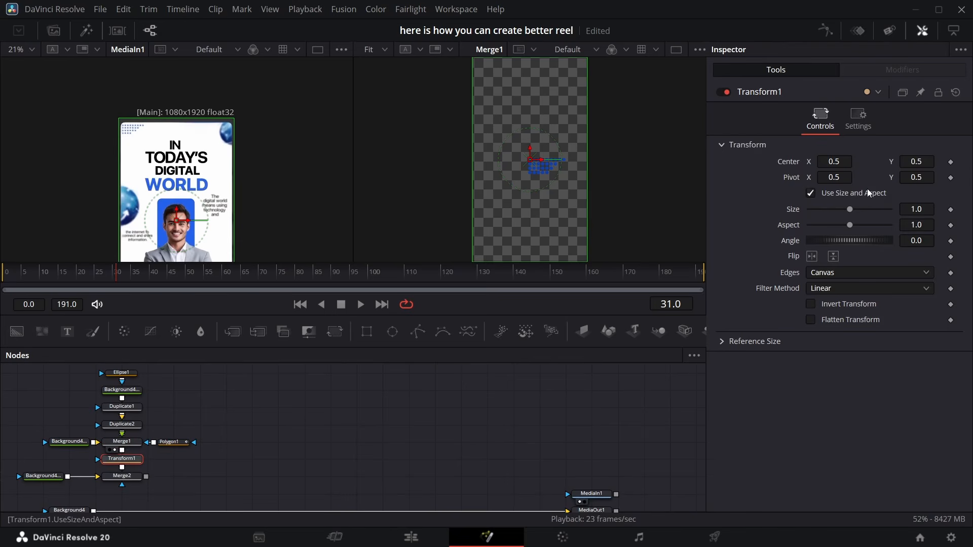
Set the Transform's Center X to 0.434 and its Size to 0.726
drag(833, 161, 820, 162)
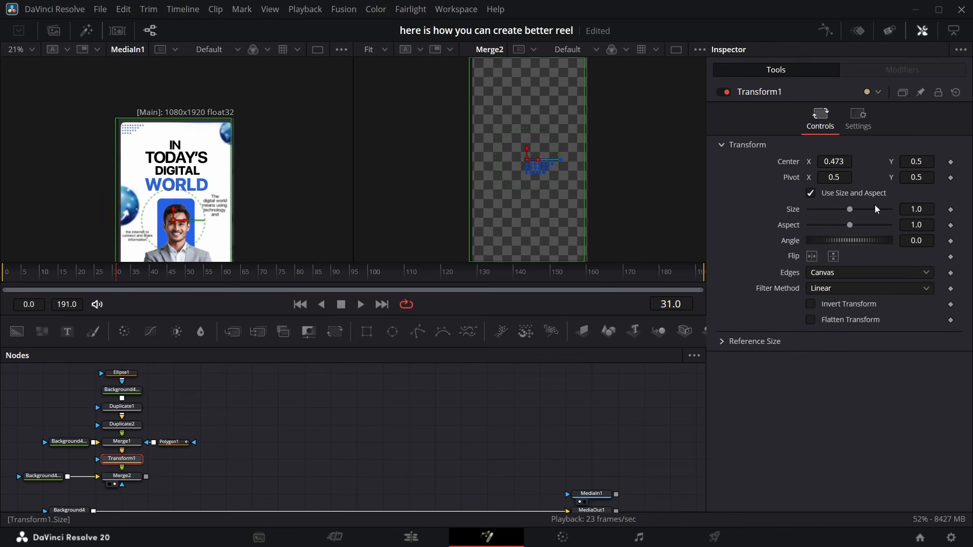
drag(845, 166, 824, 166)
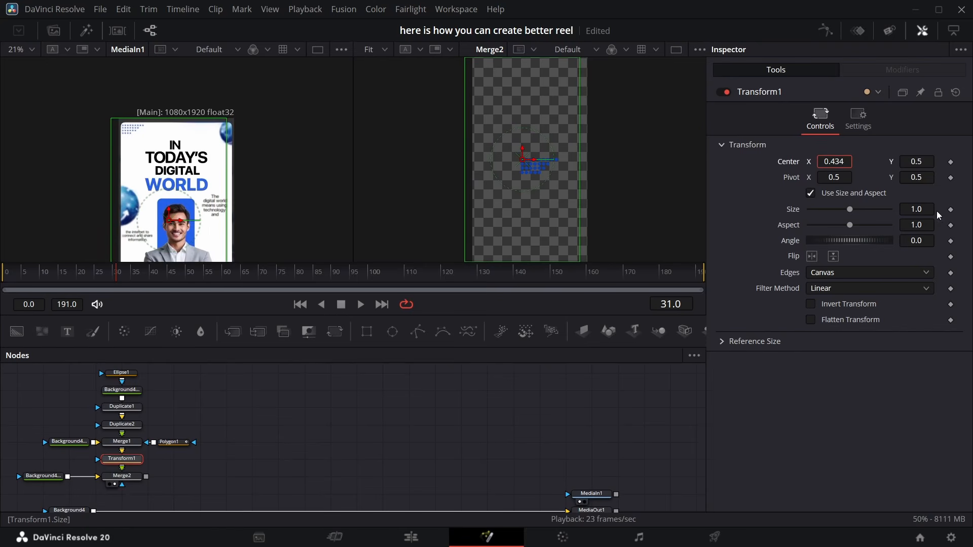
mouse_move(921, 210)
mouse_down()
mouse_move(907, 209)
mouse_move(929, 212)
mouse_up()
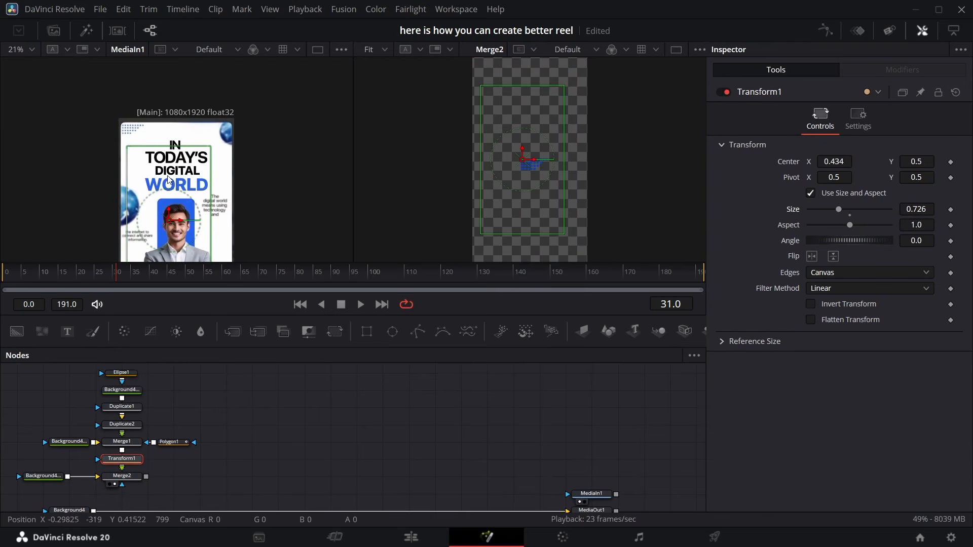
Open the media pool and bring the globe image into the node graph
scroll(205, 242, down, 3)
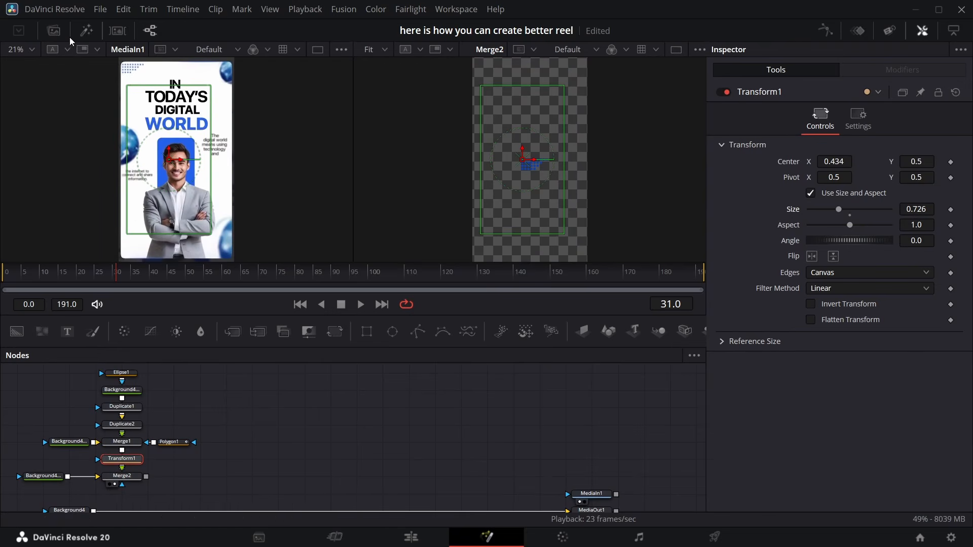
click(54, 30)
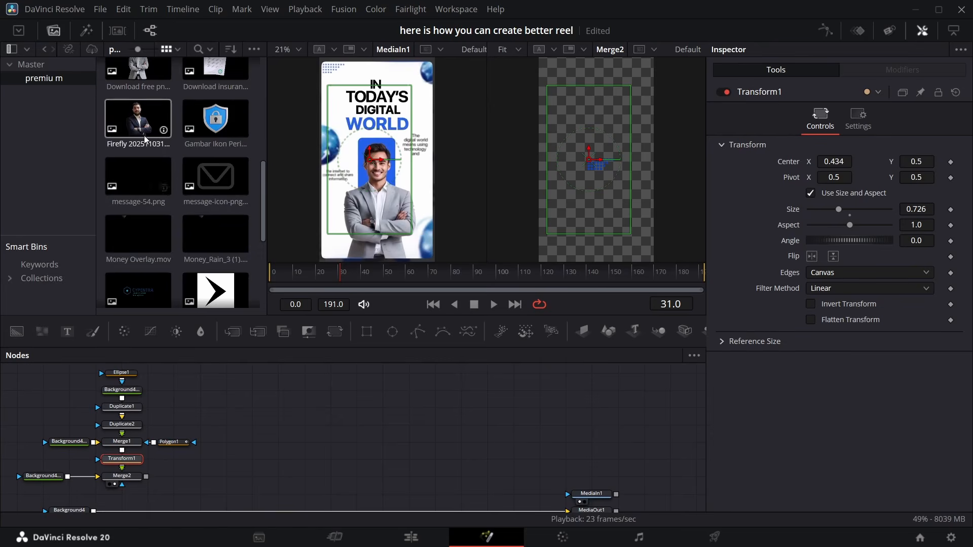
scroll(192, 212, up, 2)
drag(138, 76, 229, 396)
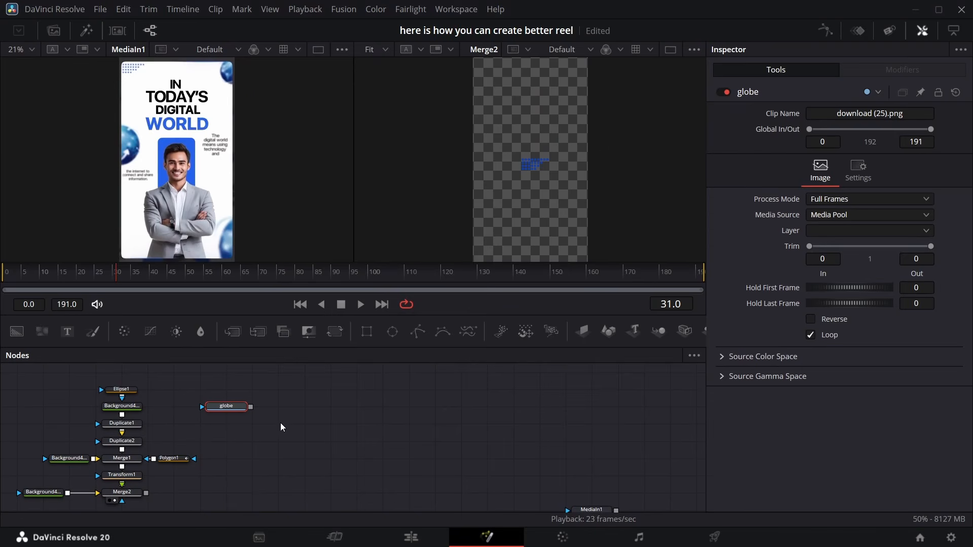
Merge the globe image over the dot-grid composite and view the new merge
drag(252, 410, 146, 493)
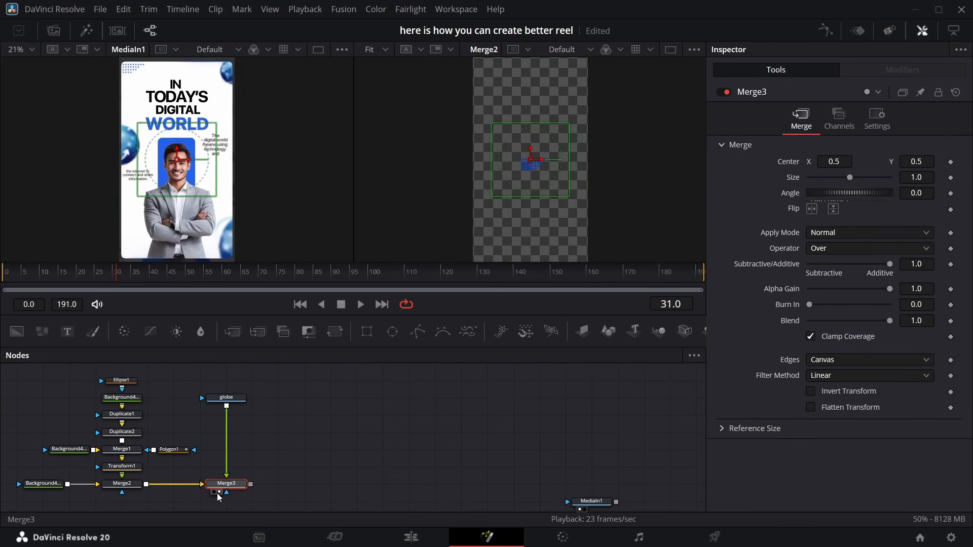
click(218, 493)
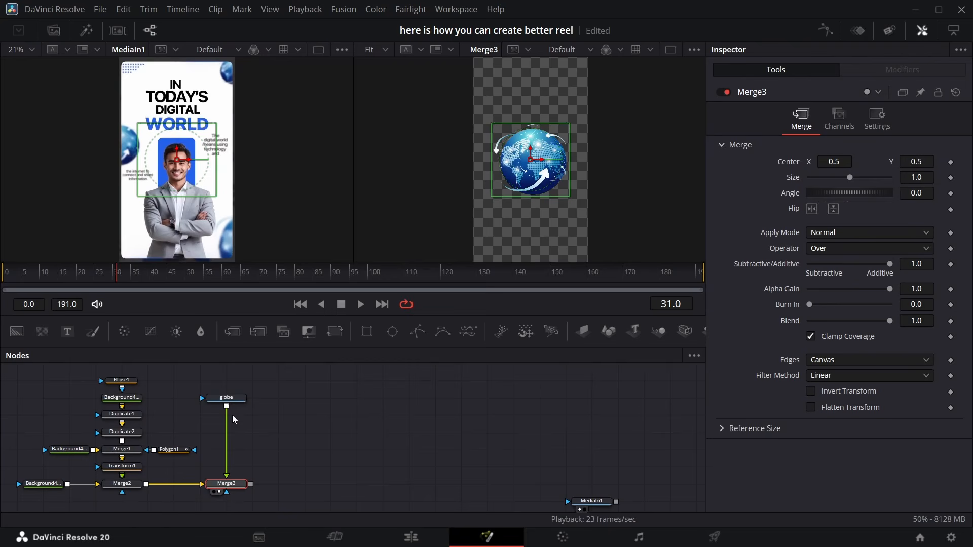
Insert a Transform node after the globe and set its Size to 0.439
click(236, 399)
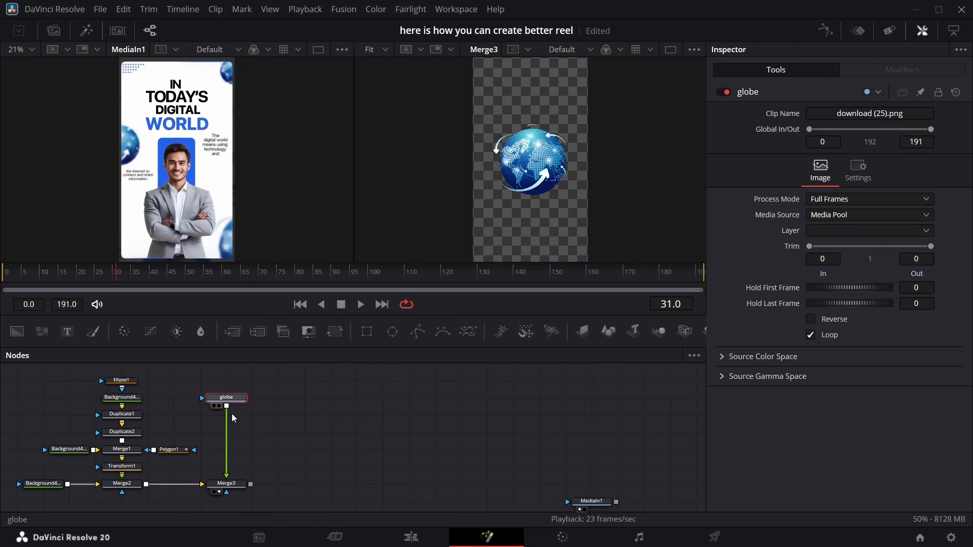
click(333, 338)
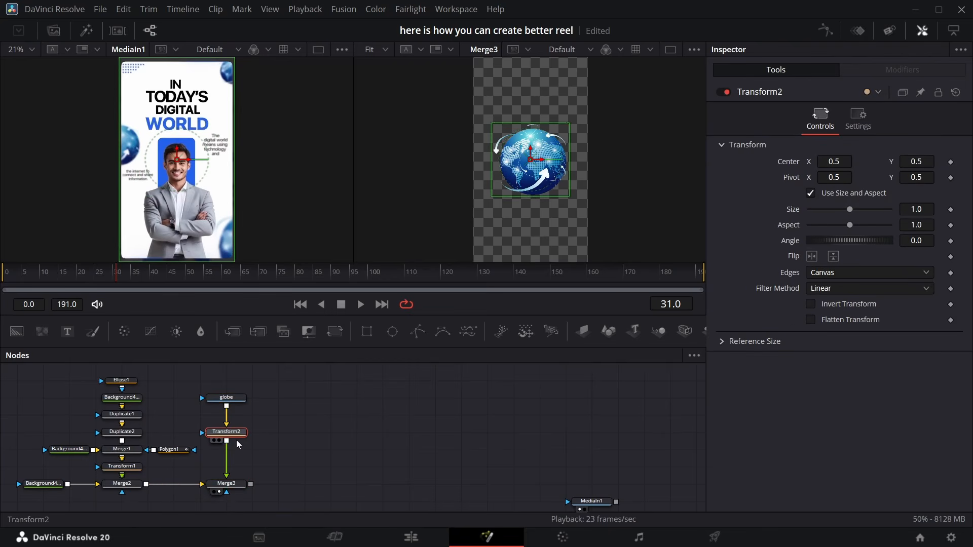
drag(850, 209, 827, 209)
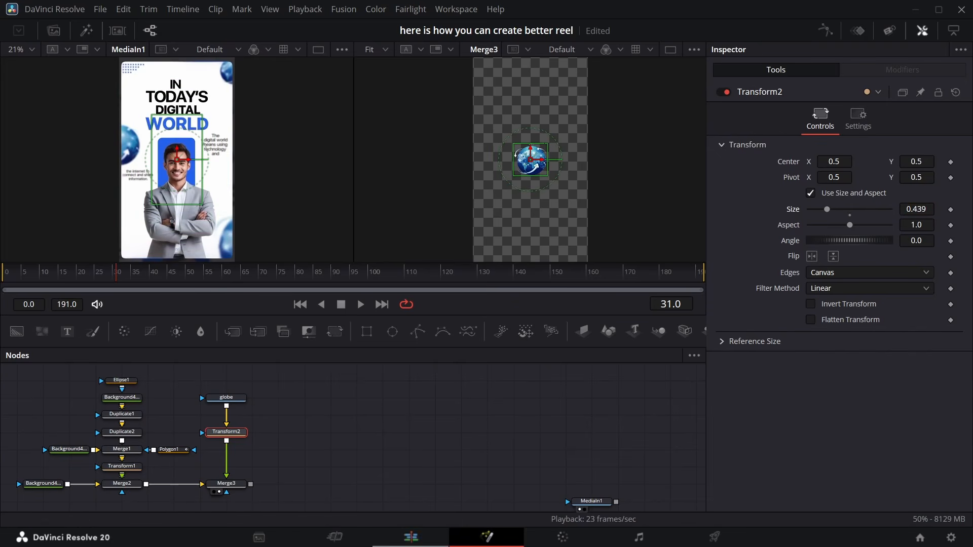
Move the globe in the first globe merge to the top-right corner of the frame
click(235, 487)
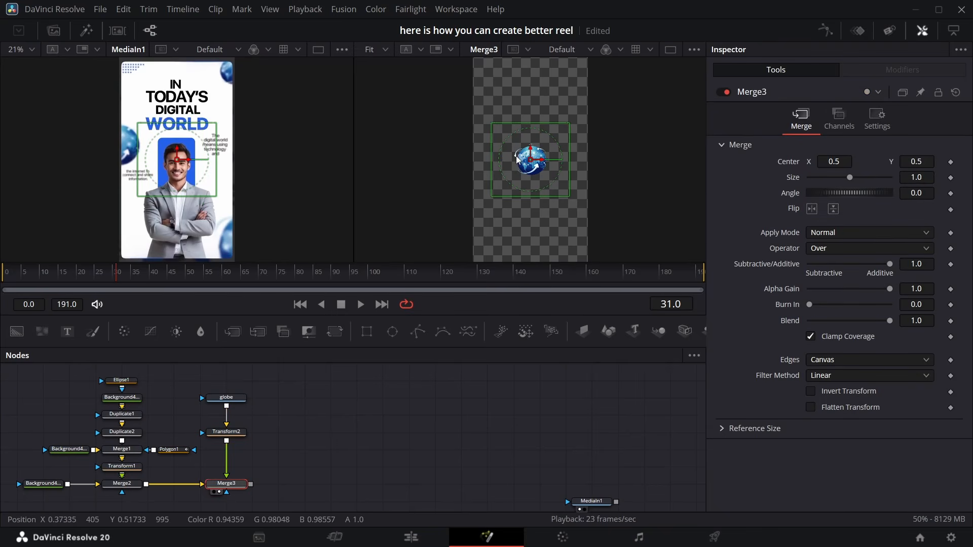
drag(527, 161, 585, 69)
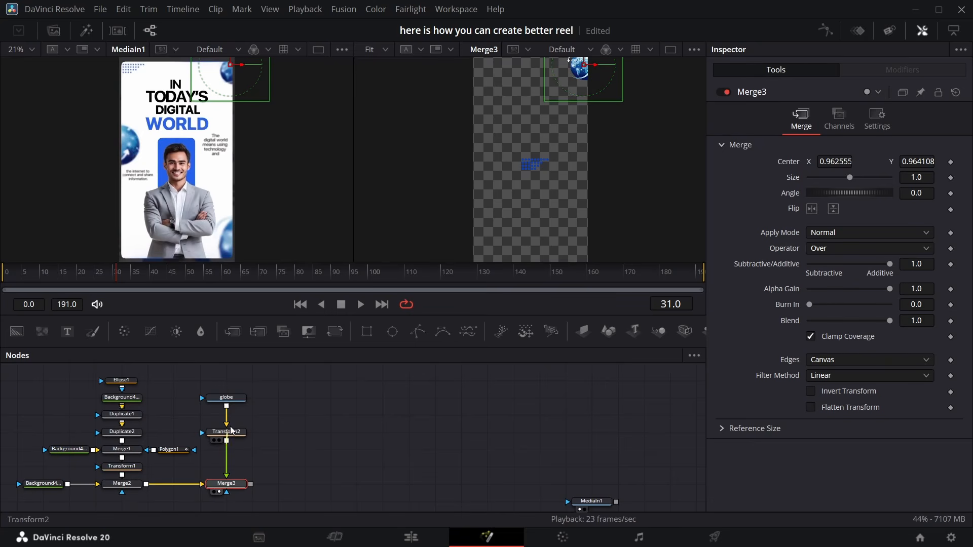
Merge the transformed globe again after the first globe merge and place this copy at the left edge
drag(227, 441, 252, 487)
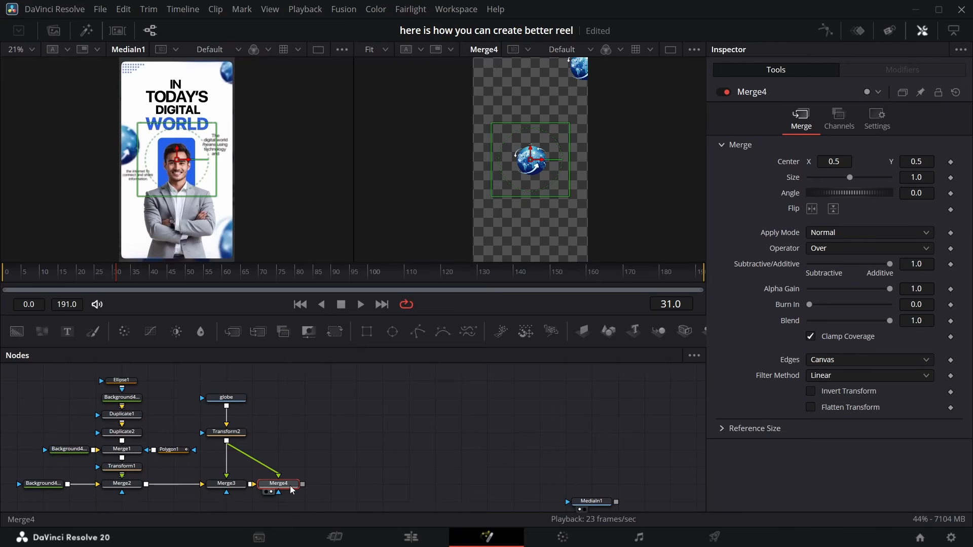
drag(856, 181, 577, 151)
Add a third globe merge, set its Size to 1.57 and move it to the bottom-right corner
drag(227, 441, 303, 483)
click(324, 491)
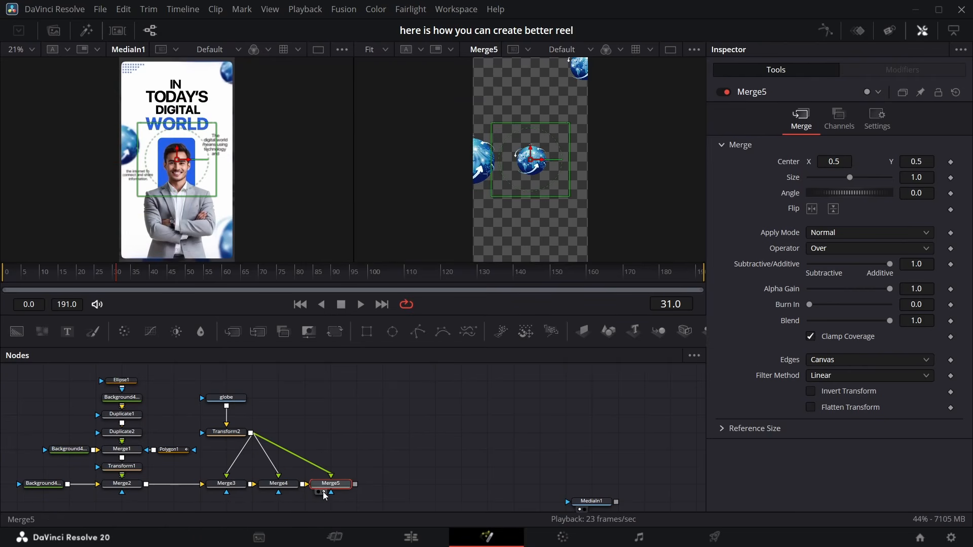
scroll(349, 177, down, 1)
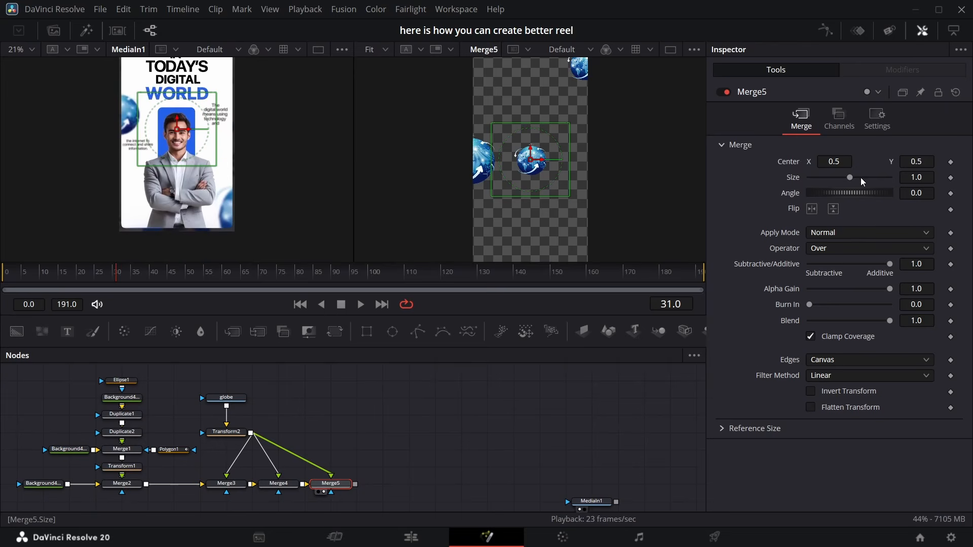
drag(857, 180, 855, 180)
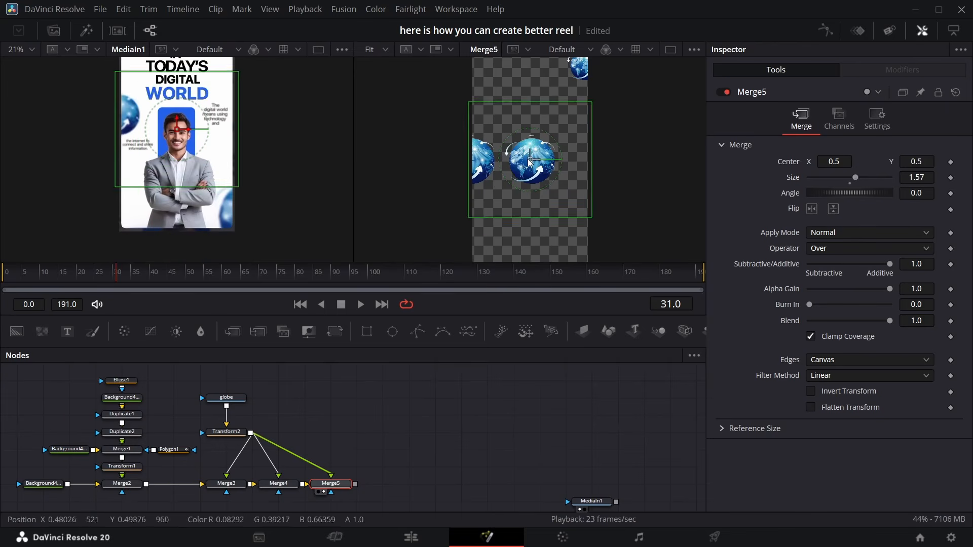
drag(531, 159, 582, 257)
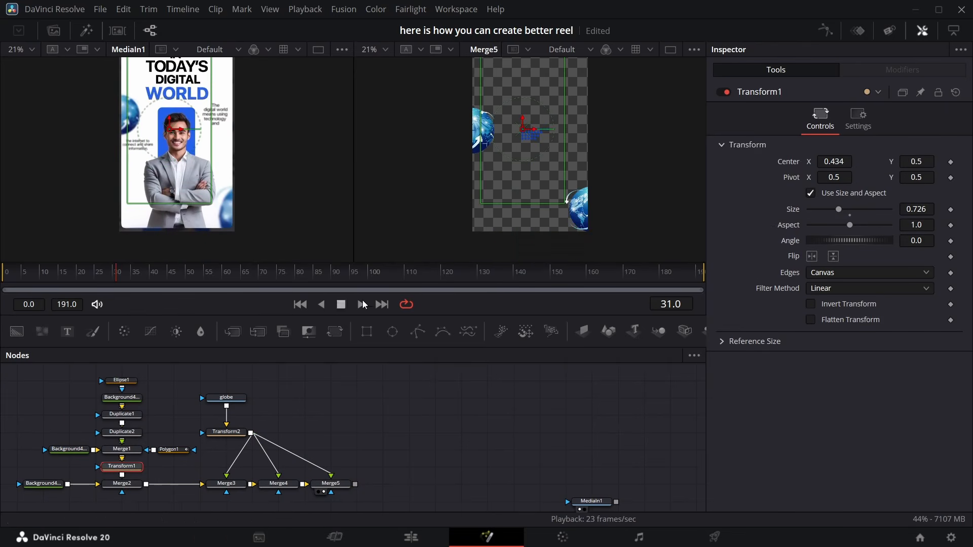
Move the dot grid's Transform to place the grid in the top-left corner
scroll(505, 223, up, 1)
scroll(515, 203, up, 1)
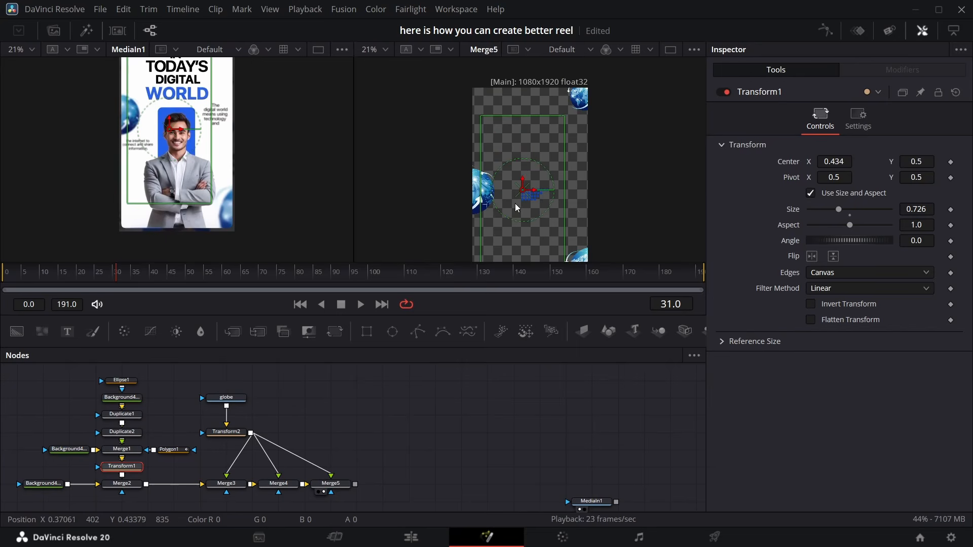
drag(523, 191, 474, 91)
scroll(196, 172, up, 1)
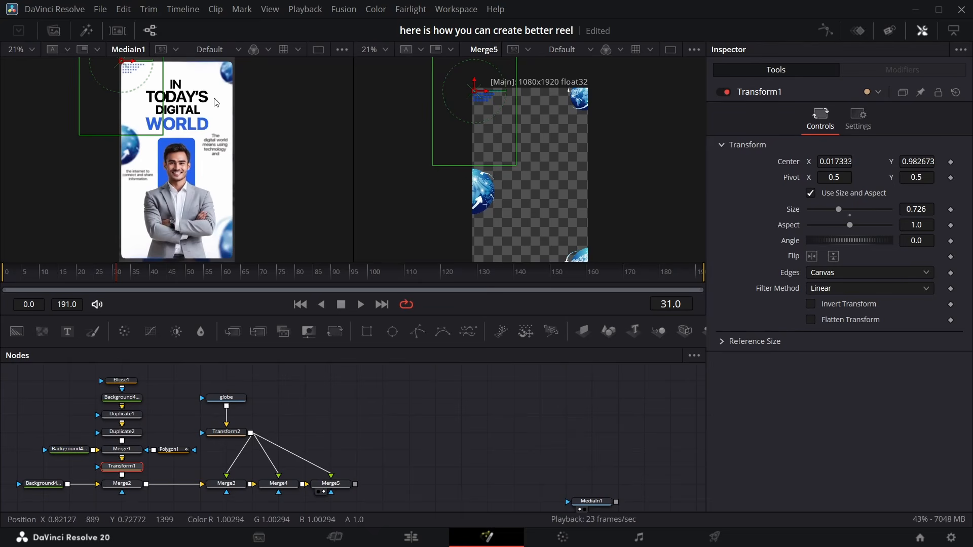
Add a Gaussian Blur after the third globe merge and set its Strength to 0.228
click(347, 491)
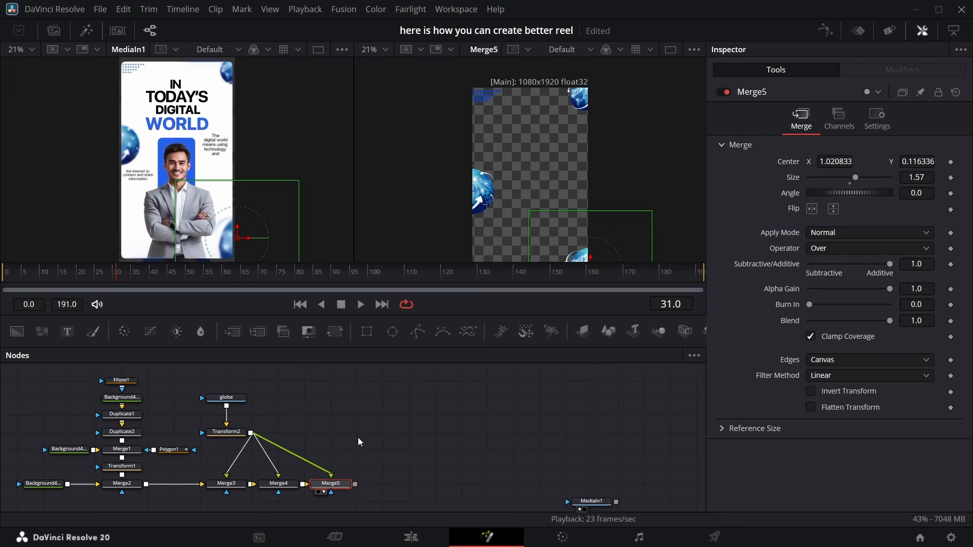
key(shift+space)
text(gaus)
key(Return)
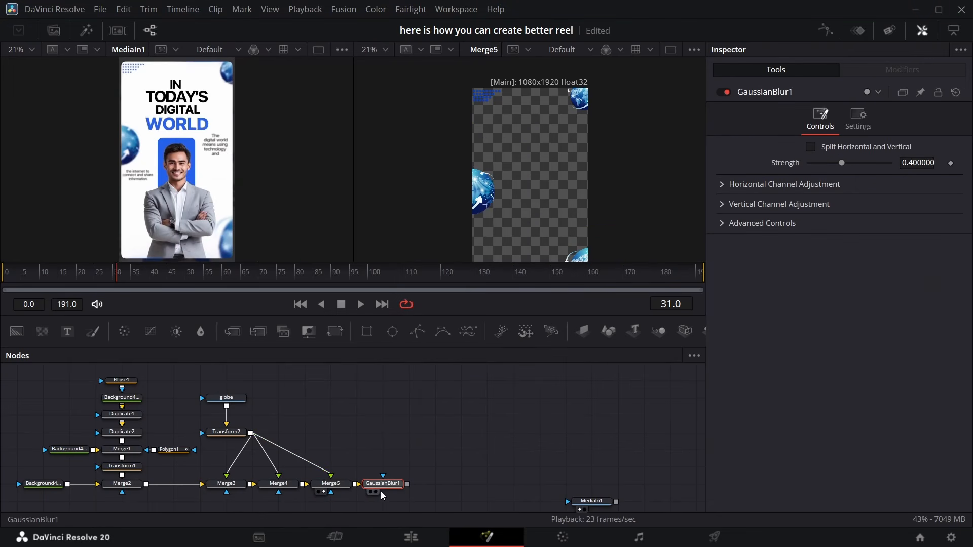
click(376, 492)
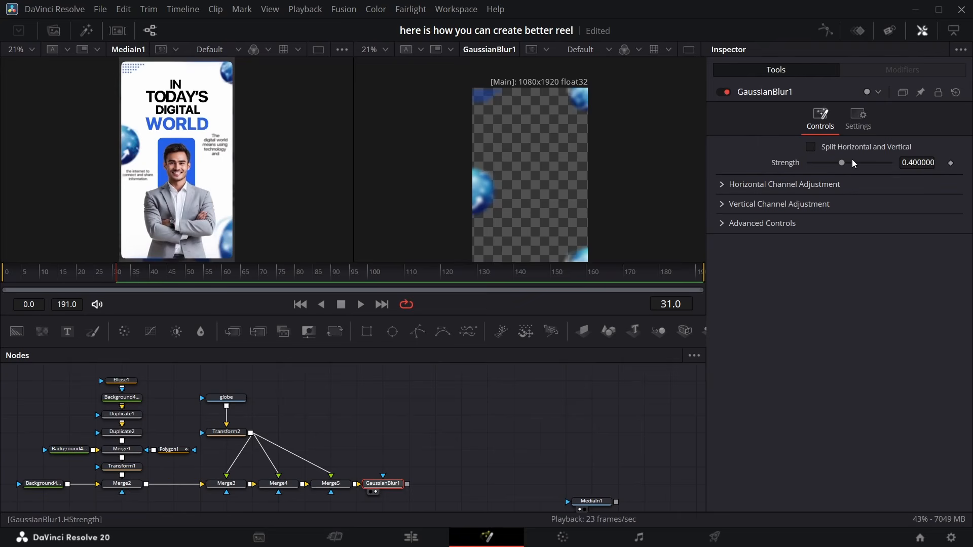
drag(846, 162, 828, 165)
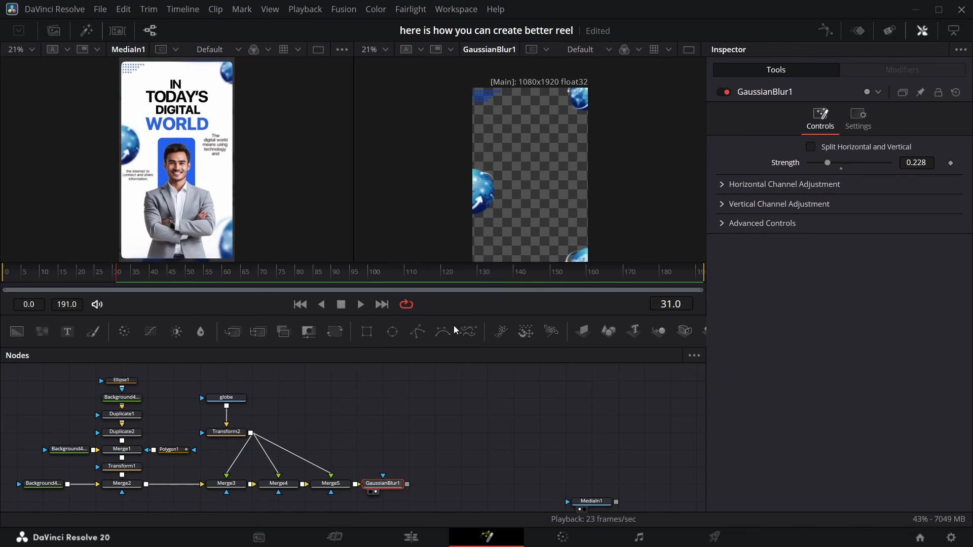
Detach the globe merge chain from the dot-grid merge, move it up, and merge the blurred globes over the dot-grid composite
drag(187, 482, 192, 494)
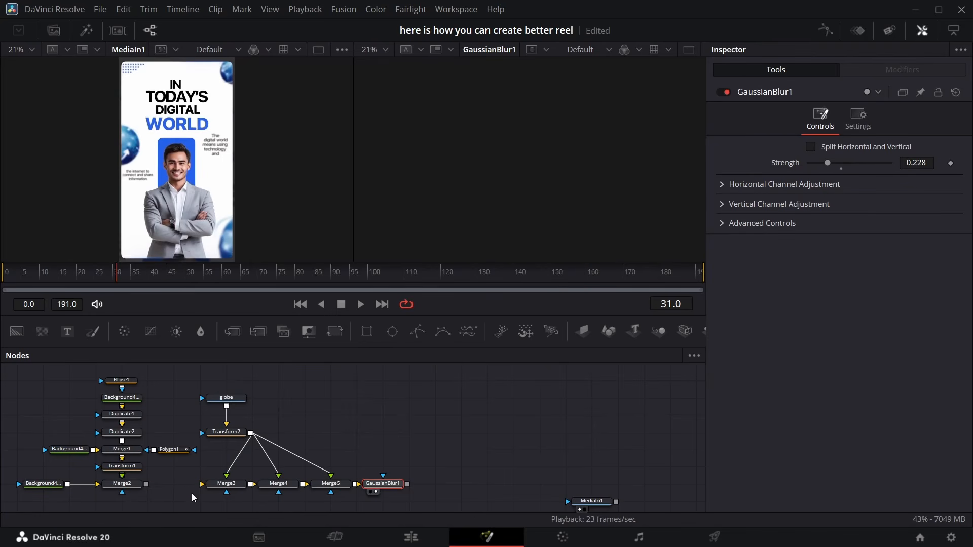
drag(212, 427, 300, 483)
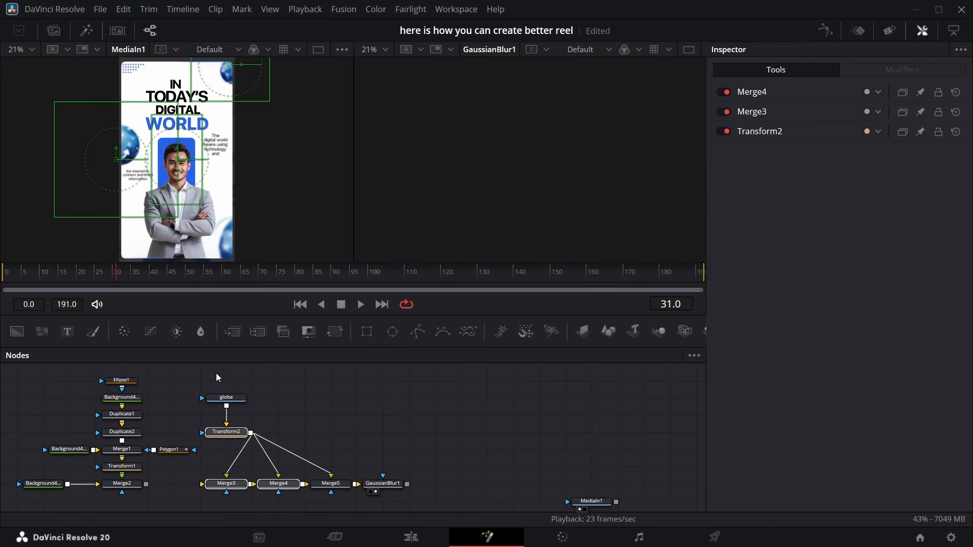
drag(208, 380, 278, 416)
drag(18, 333, 202, 415)
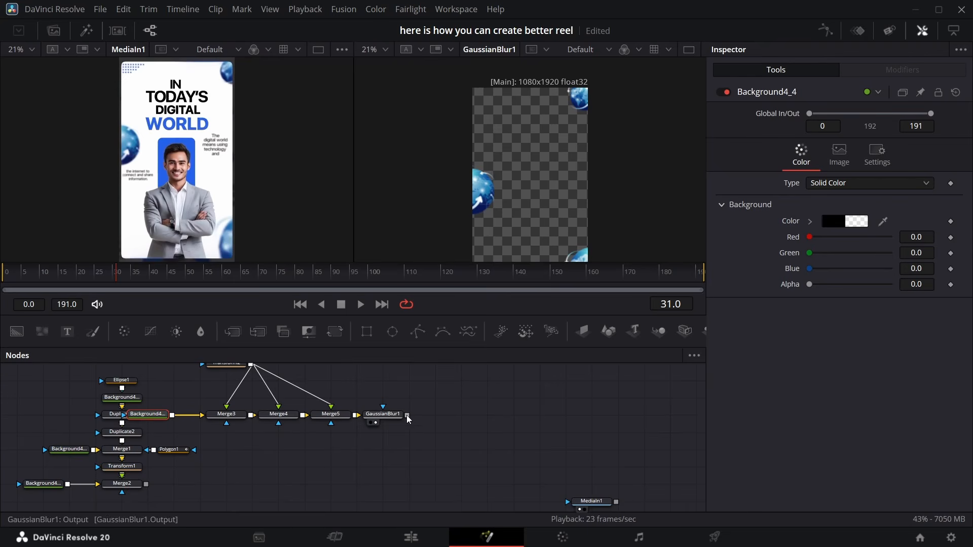
drag(406, 415, 151, 482)
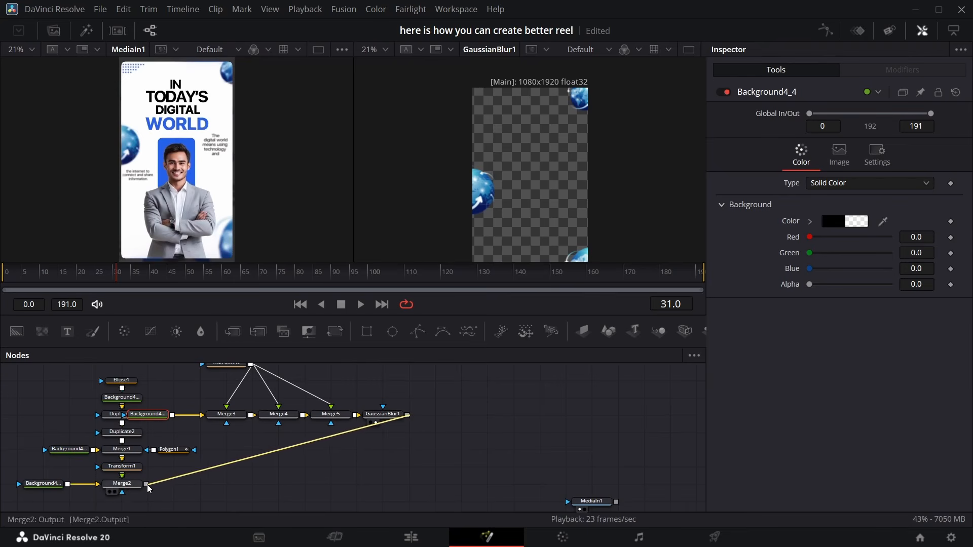
click(376, 492)
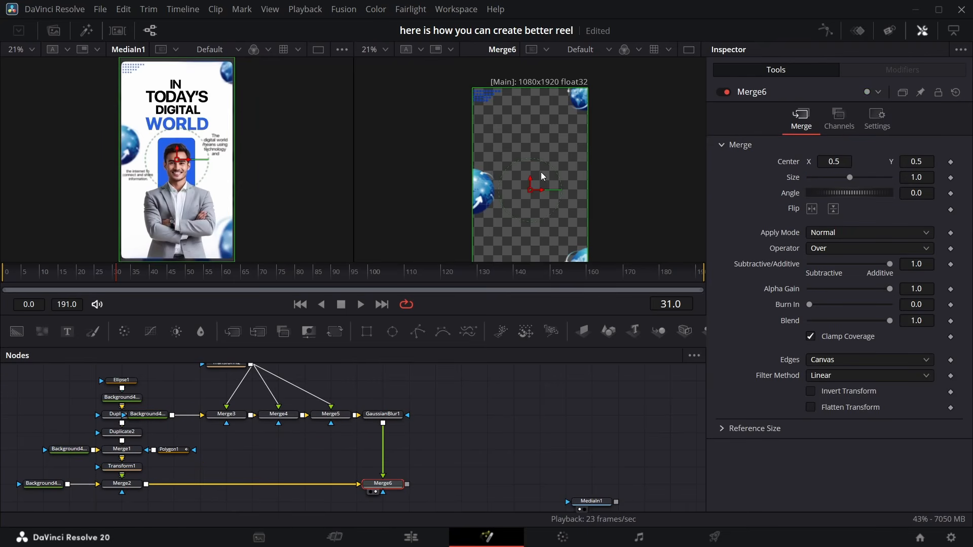
Raise the Gaussian Blur Strength to 0.306
click(398, 416)
drag(911, 162, 920, 163)
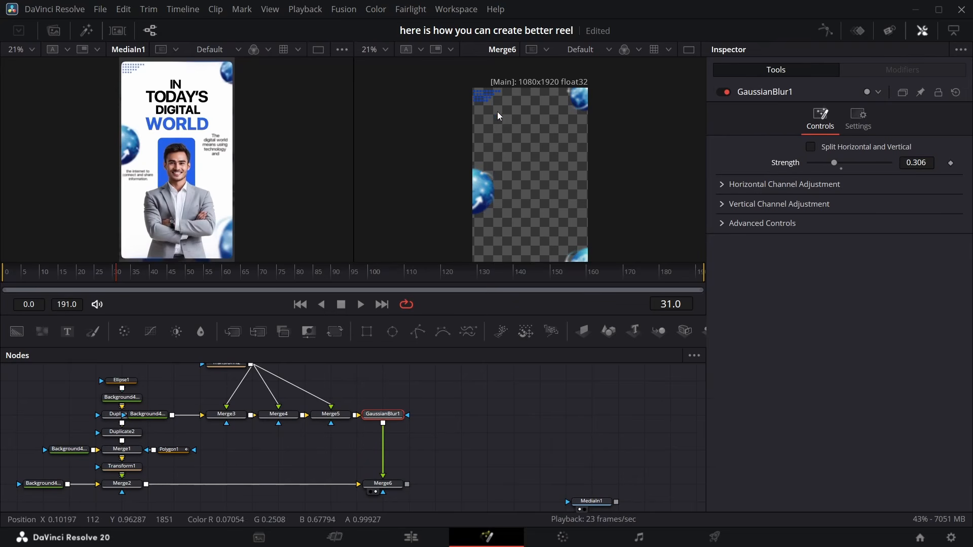
scroll(568, 210, down, 2)
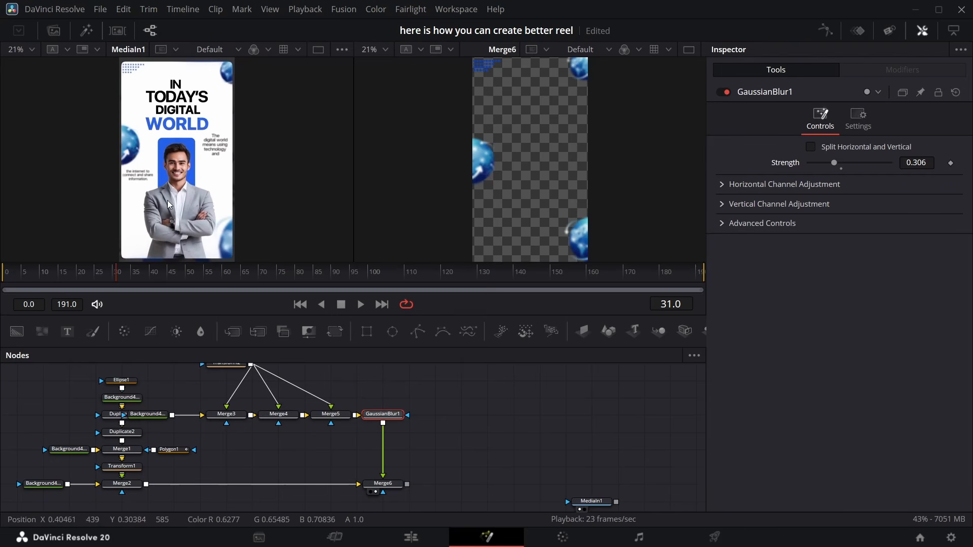
scroll(402, 476, right, 5)
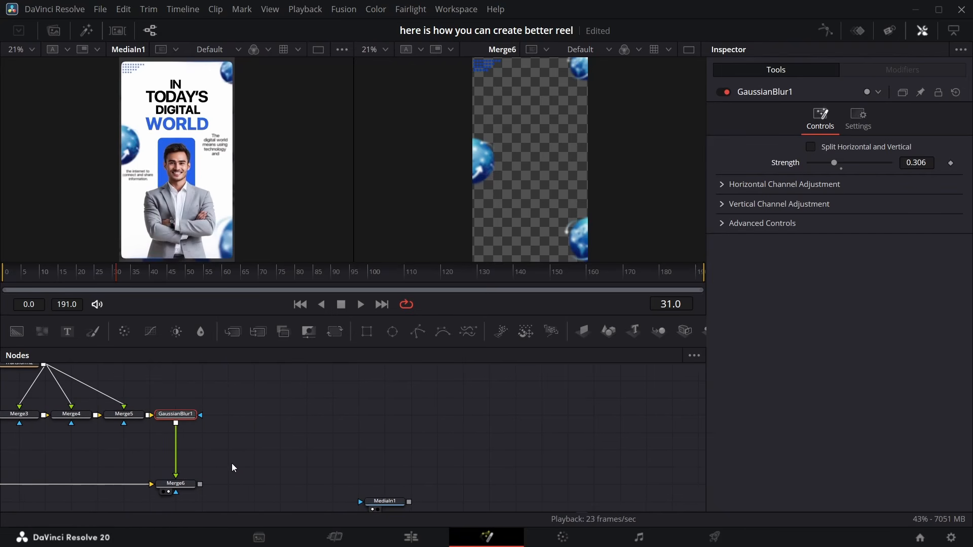
Add an Image Plane 3D node after the new globe-and-grid merge
click(190, 486)
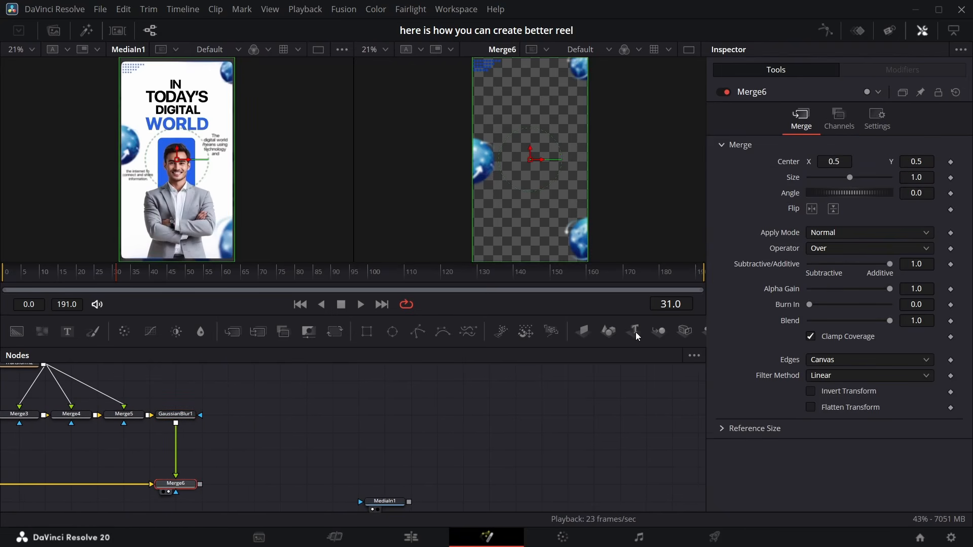
click(584, 332)
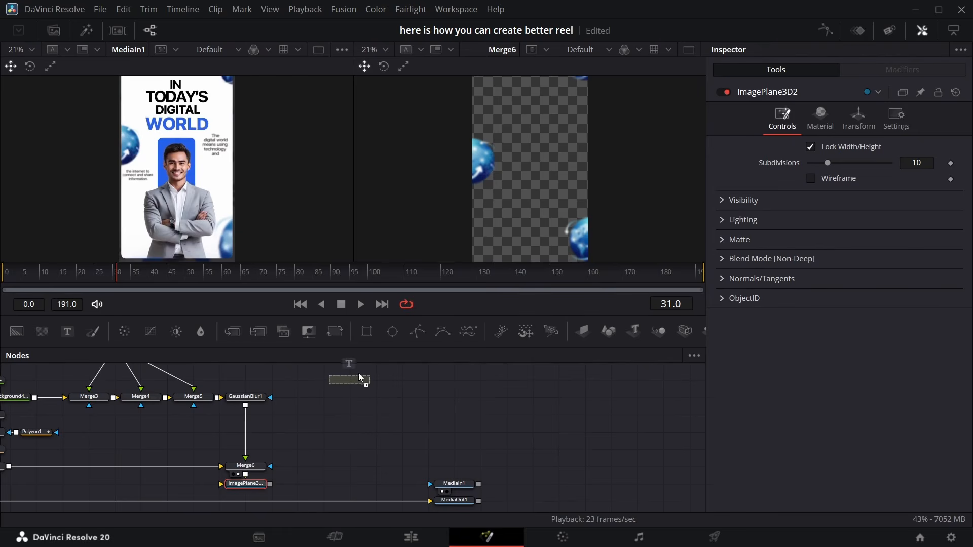
Add a Text node and set its font to Helvetica
drag(357, 373, 357, 373)
click(869, 292)
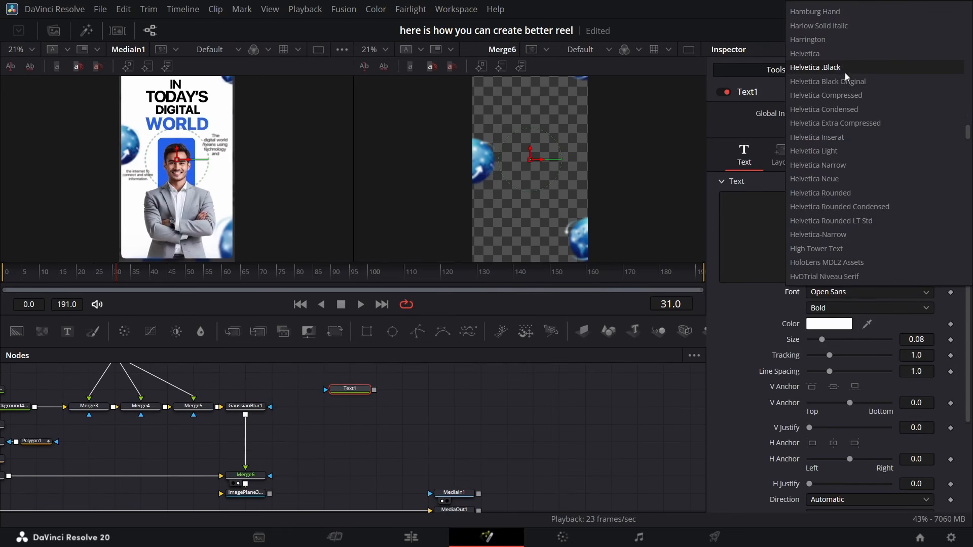
click(837, 59)
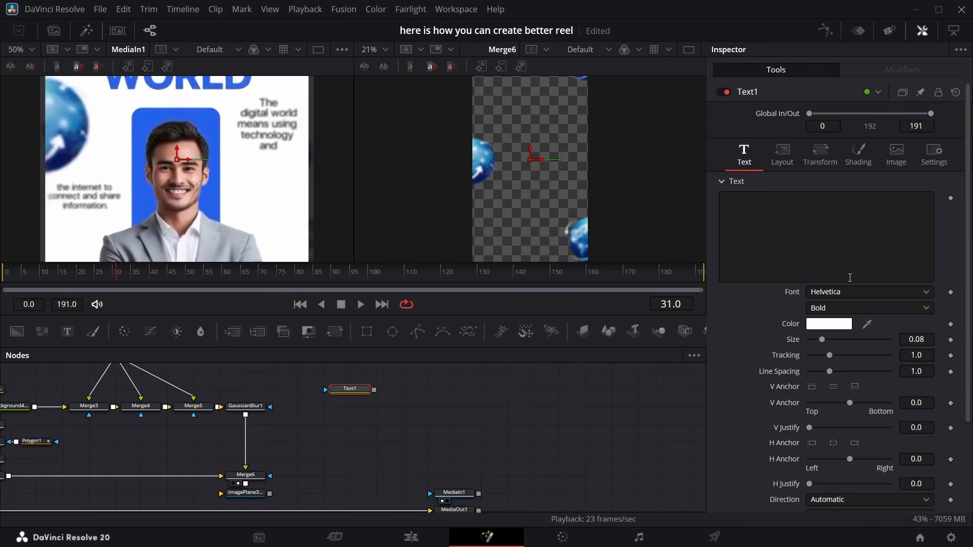
Enter the text 'The digital world means using technology and' in the text node
click(808, 232)
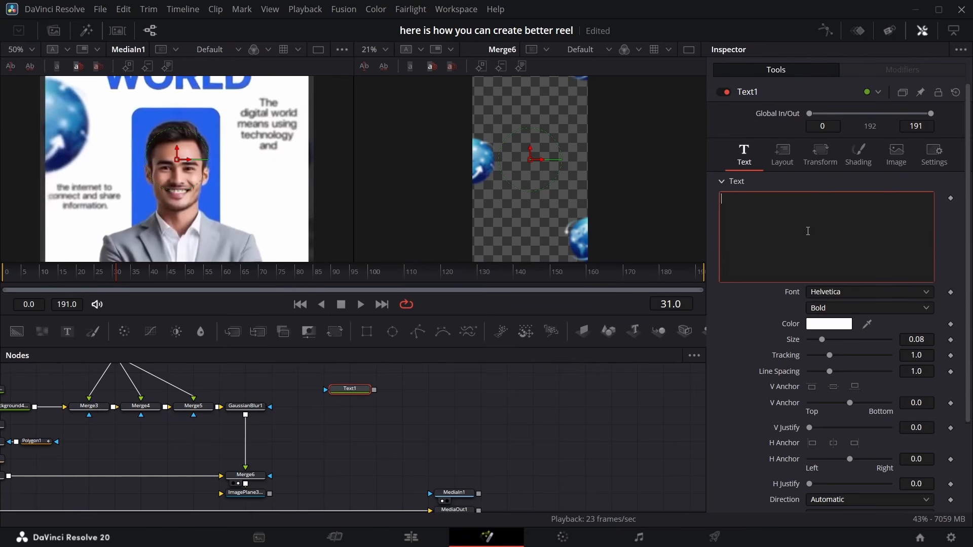
text(The digital world means using technologyand)
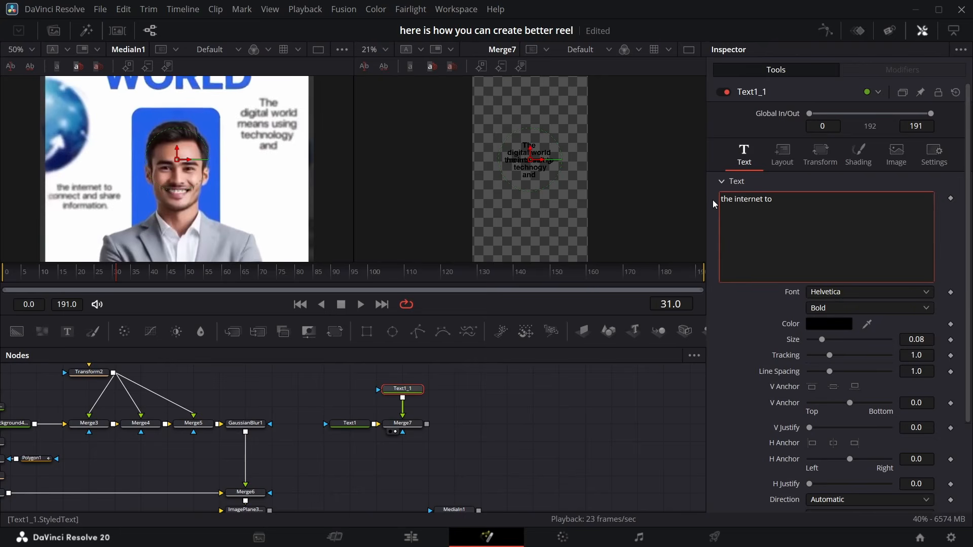
Create a second merged text node reading 'the internet to connect and share information'
key(Return)
text(connect and share information)
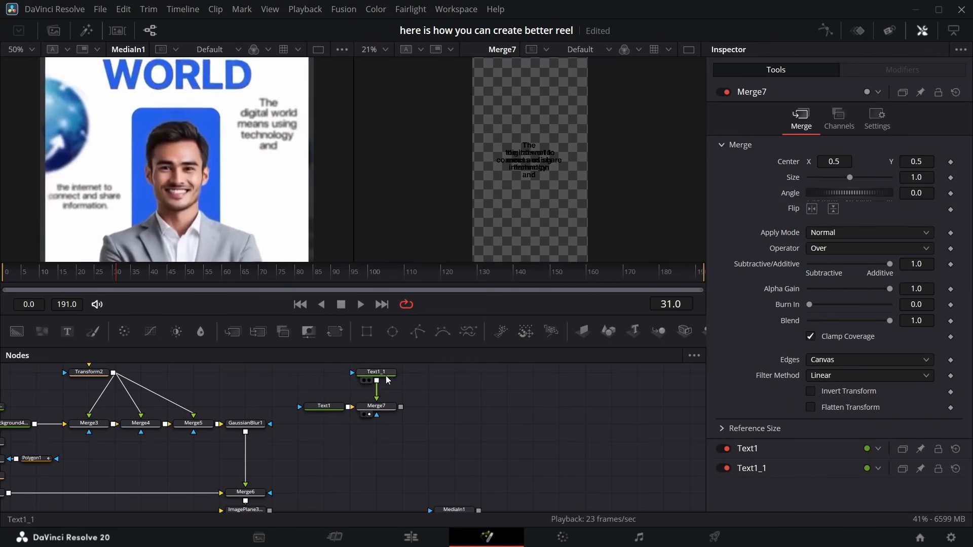
Move the second text block sideways in the viewer
click(376, 372)
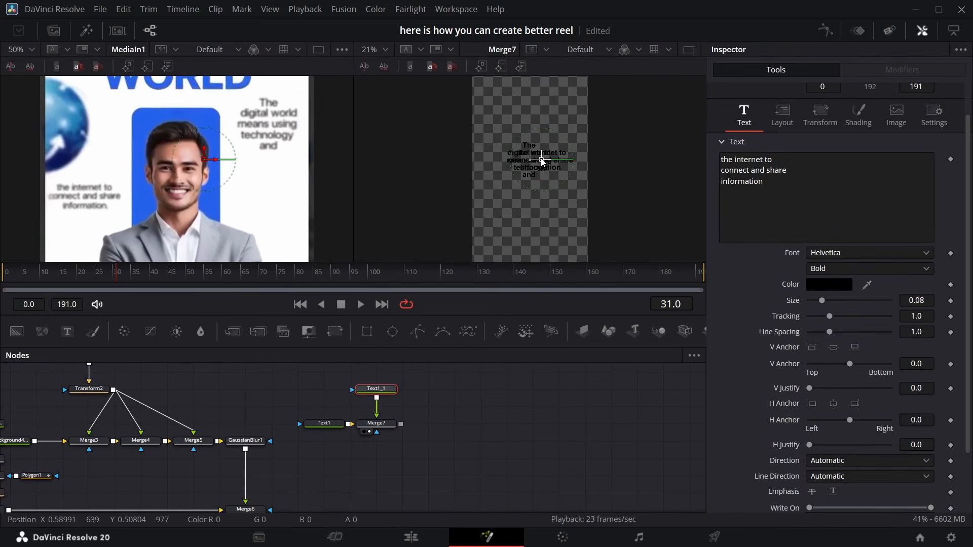
drag(531, 161, 559, 160)
Set the Size of both text nodes to 0.04
click(322, 424)
click(922, 300)
key(BackSpace)
text(4)
key(Return)
click(376, 389)
click(924, 300)
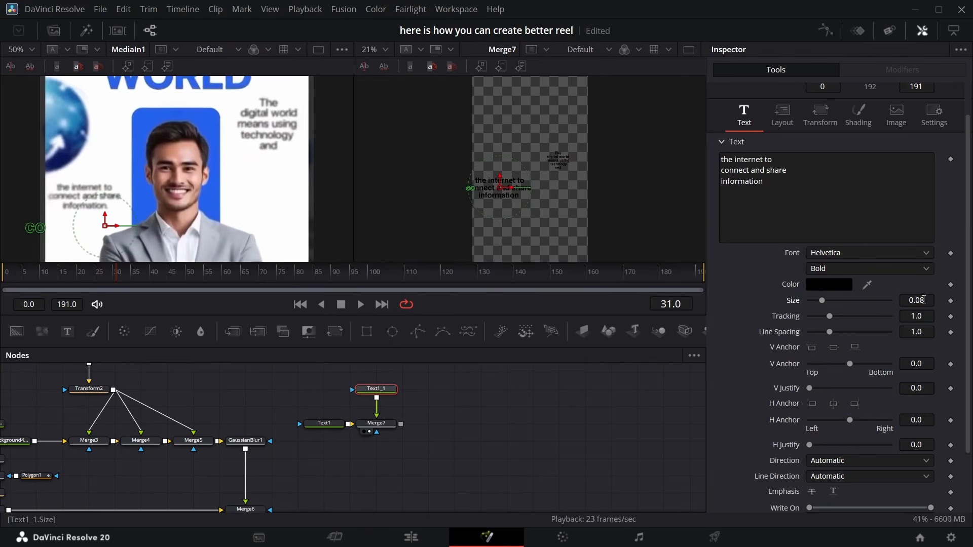
key(BackSpace)
text(4)
key(Return)
Add an Image Plane 3D after the text merge and rearrange the text nodes
click(315, 388)
click(385, 425)
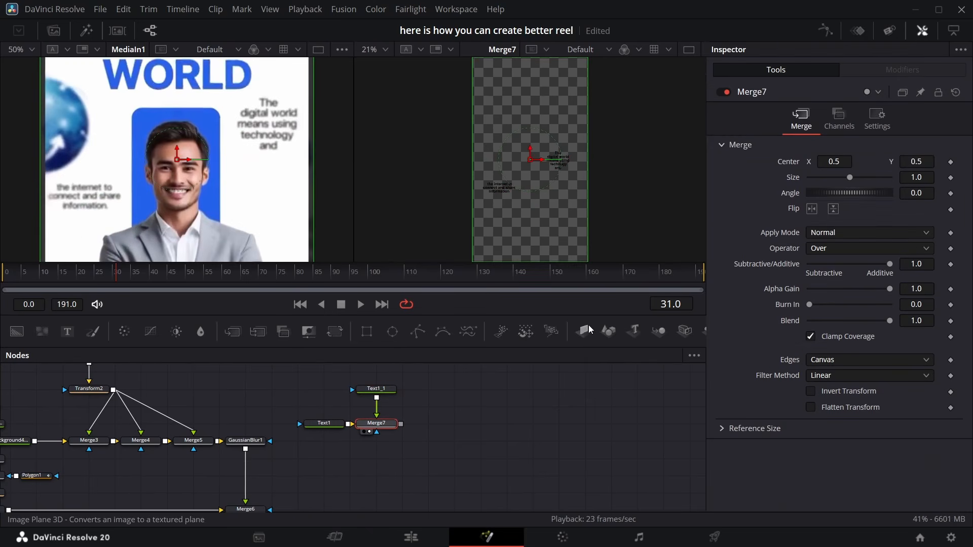
click(583, 331)
drag(405, 465, 312, 383)
drag(384, 423, 297, 401)
click(354, 426)
scroll(130, 110, up, 5)
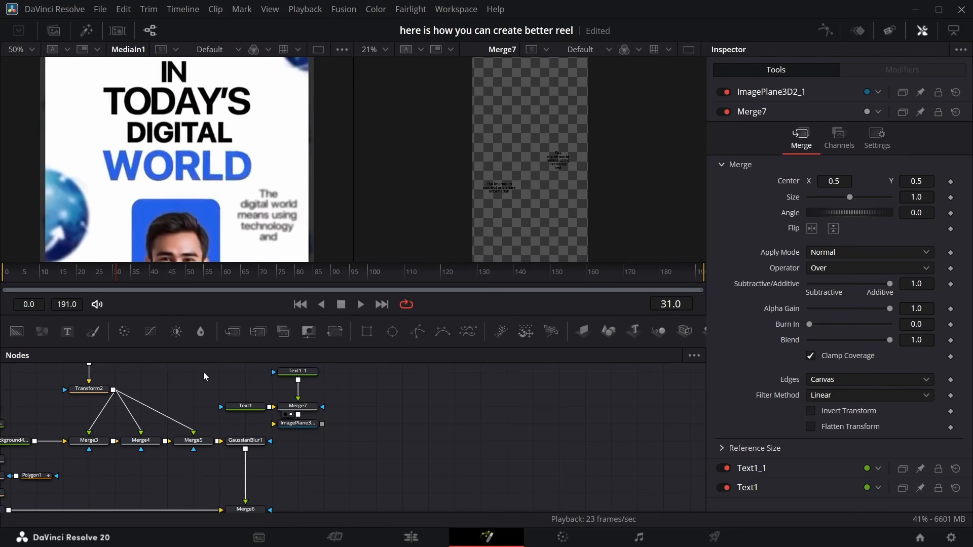
Paste a copy of the text node and change its text to IN
click(292, 371)
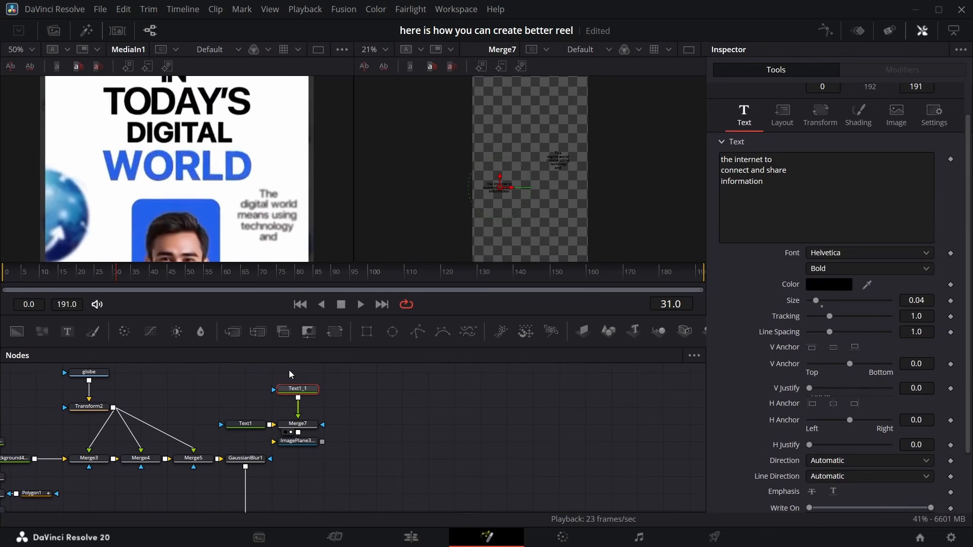
click(384, 417)
key(ctrl+v)
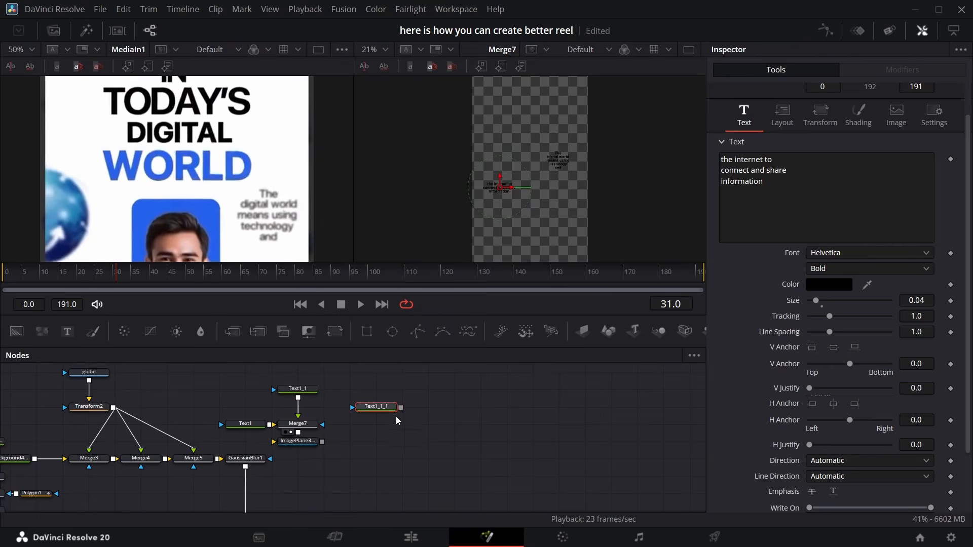
drag(375, 412, 398, 412)
drag(764, 182, 719, 161)
key(BackSpace)
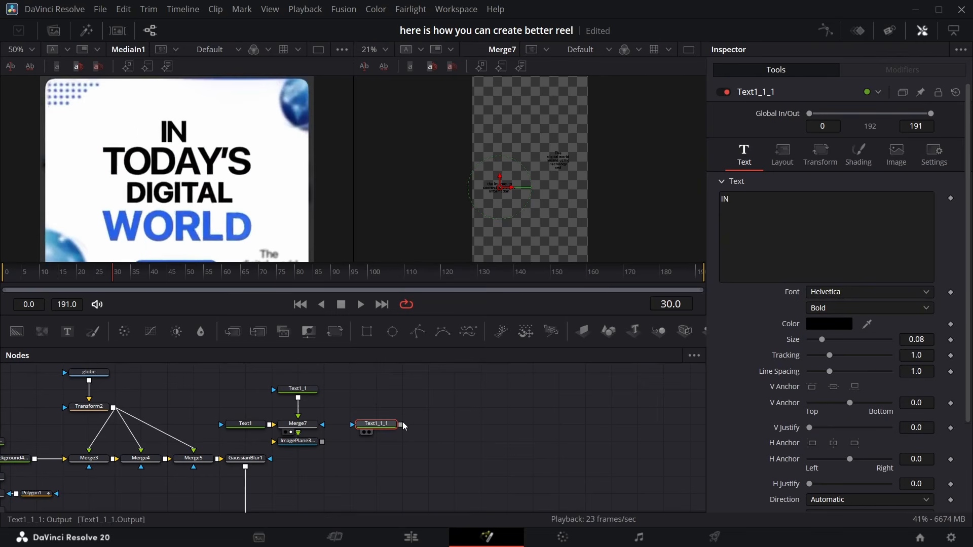
Paste another text node, merge it with the IN text, and clear its content
click(430, 404)
key(ctrl+v)
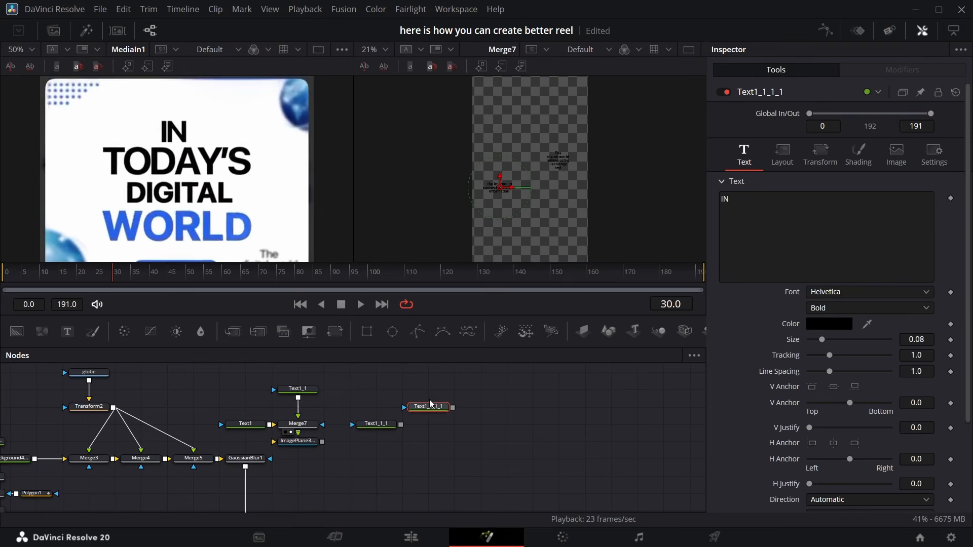
drag(453, 408, 426, 394)
click(784, 214)
key(BackSpace)
key(BackSpace)
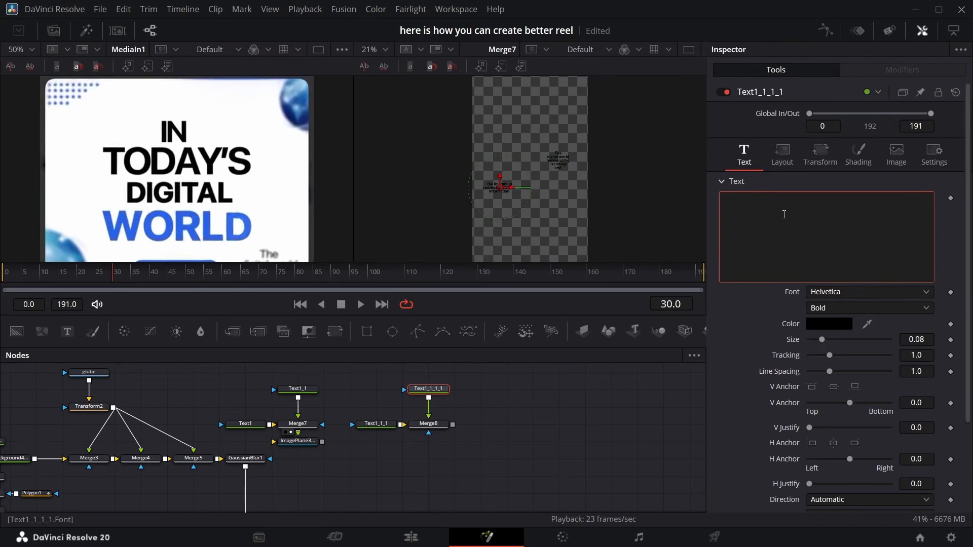
Duplicate the text node, change its text to DIGITAL and merge it after the previous text merge
click(321, 361)
key(ctrl+c)
key(ctrl+v)
click(756, 212)
key(BackSpace)
key(BackSpace)
key(BackSpace)
key(BackSpace)
key(BackSpace)
key(BackSpace)
key(BackSpace)
text(DIGITAL)
drag(504, 390, 453, 426)
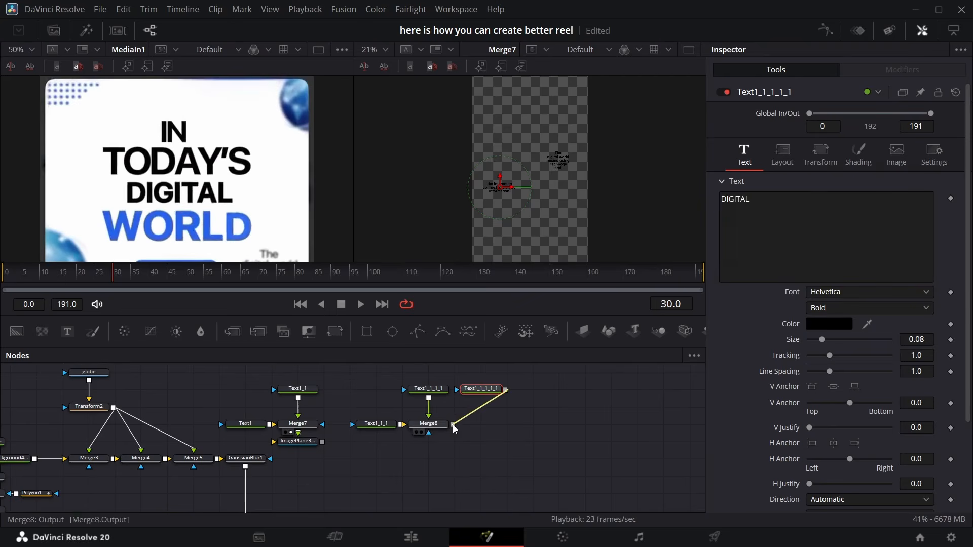
Duplicate the text node again, change its text to WORLD and merge it into the chain
key(ctrl+c)
key(ctrl+v)
drag(557, 390, 505, 424)
click(770, 223)
key(BackSpace)
key(BackSpace)
key(BackSpace)
key(BackSpace)
key(BackSpace)
key(BackSpace)
key(BackSpace)
text(WORLD)
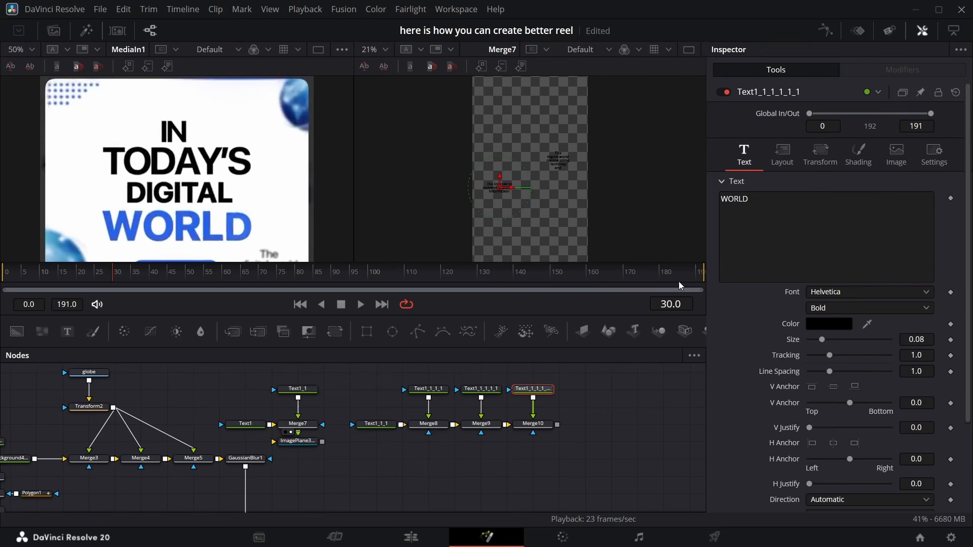
Copy the blue hex color #1240ad from the dot background's color picker
scroll(203, 429, left, 3)
click(113, 442)
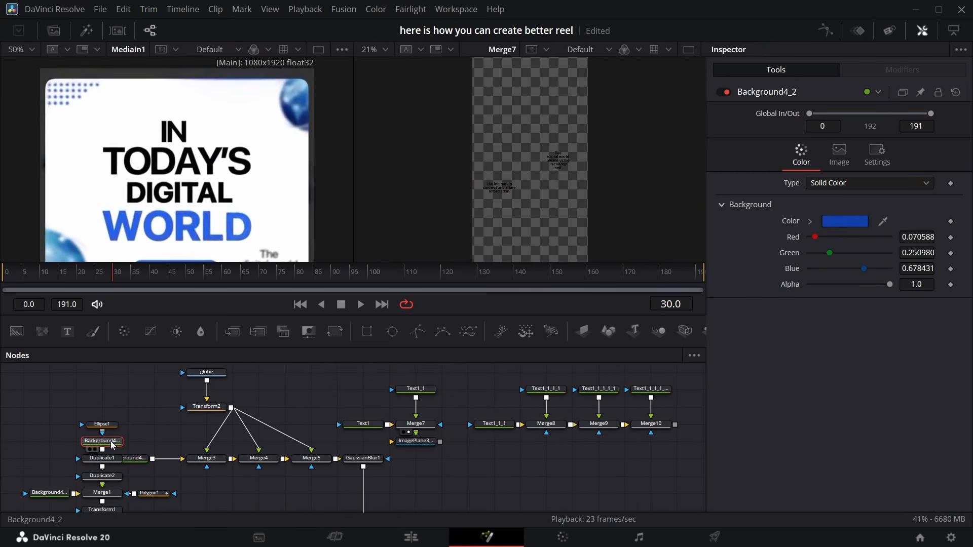
click(864, 221)
drag(590, 365, 556, 367)
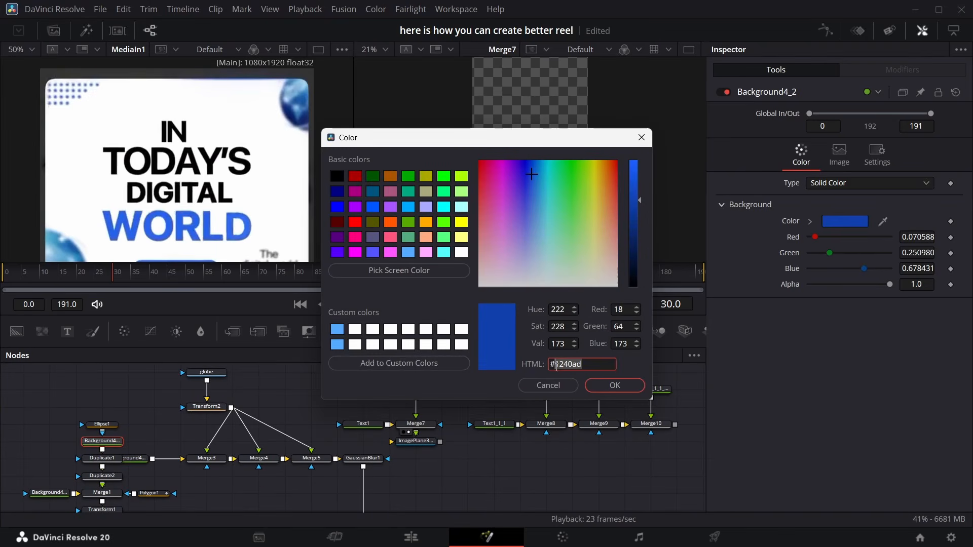
right_click(561, 364)
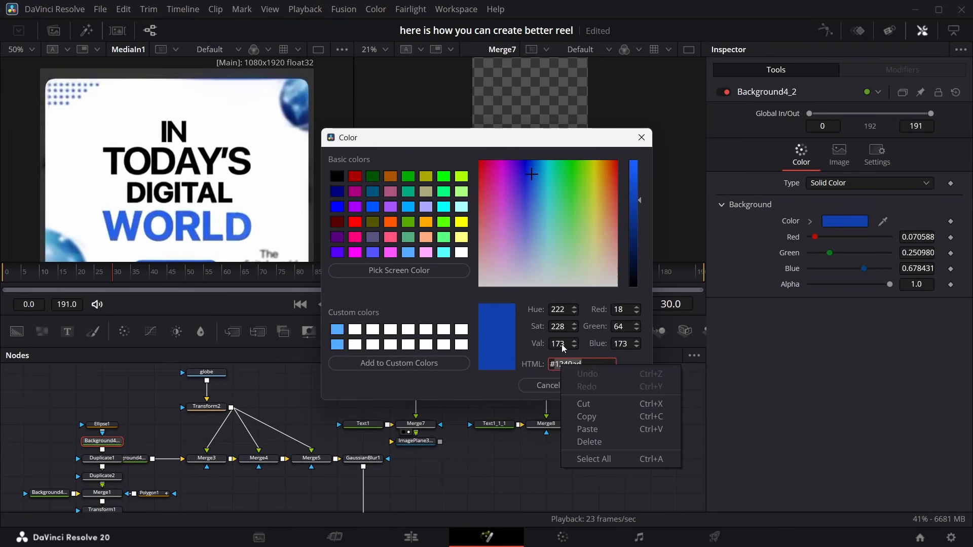
click(589, 416)
click(614, 385)
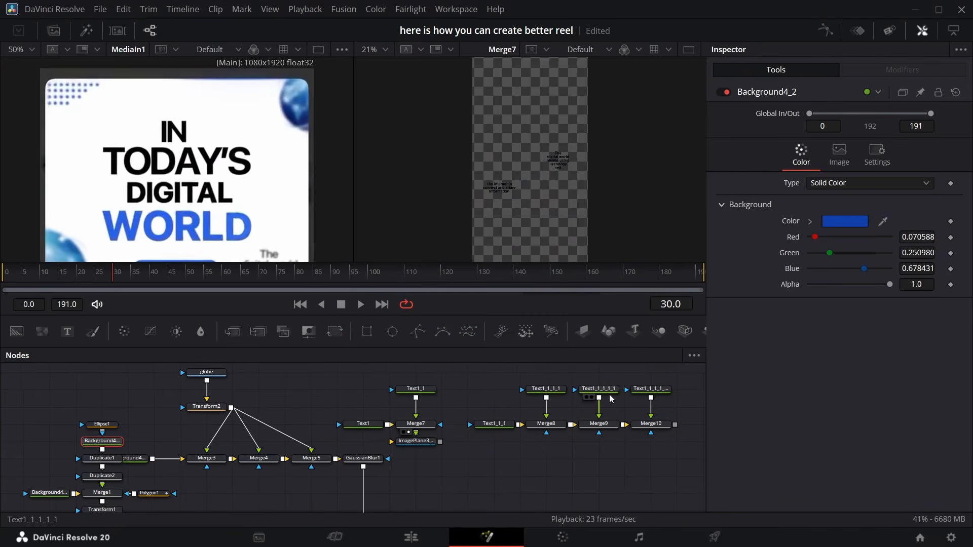
Paste #1240ad as the color of the WORLD text
scroll(576, 397, right, 5)
click(567, 391)
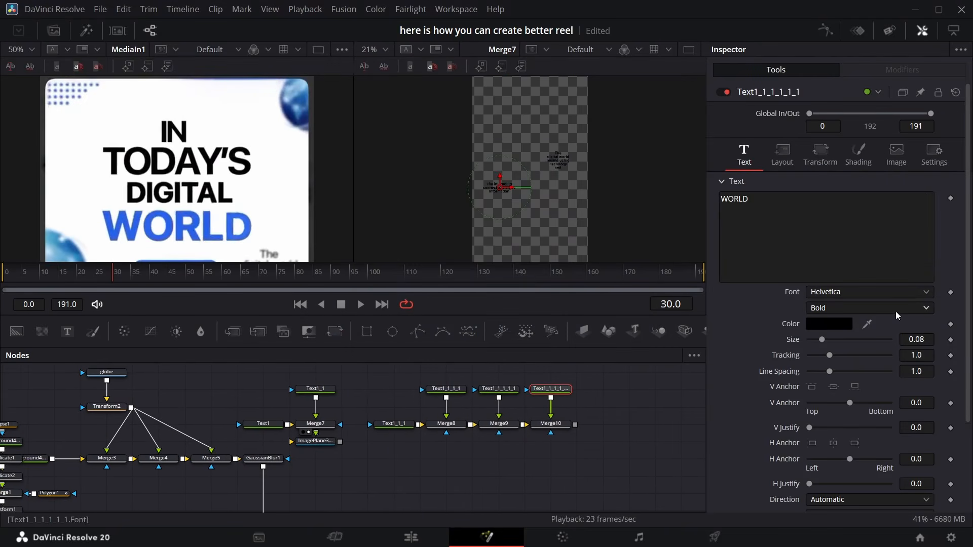
click(830, 324)
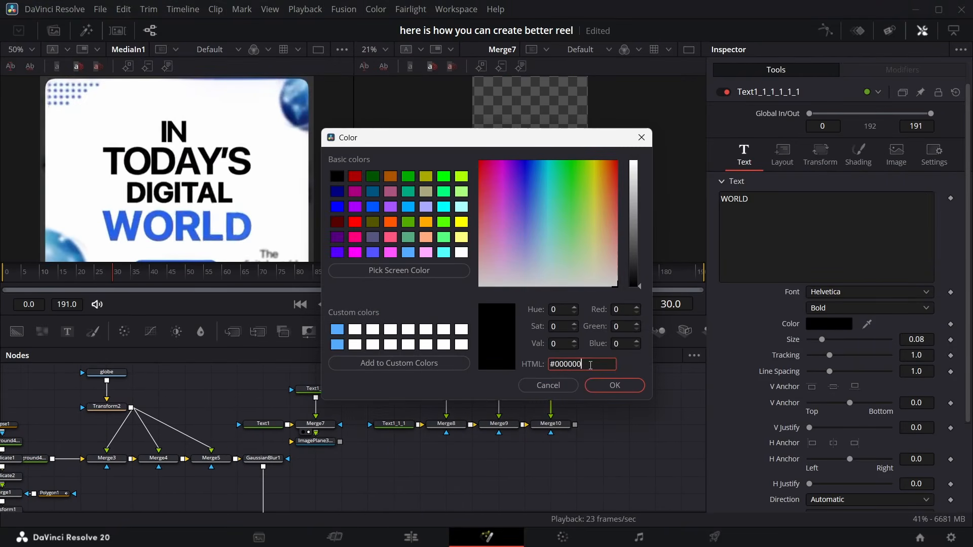
double_click(590, 365)
key(ctrl+v)
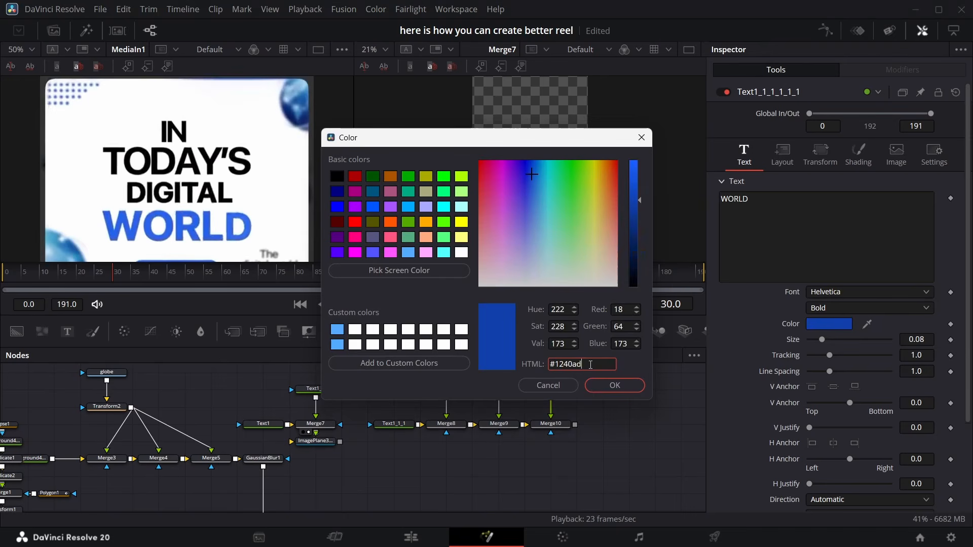
click(614, 386)
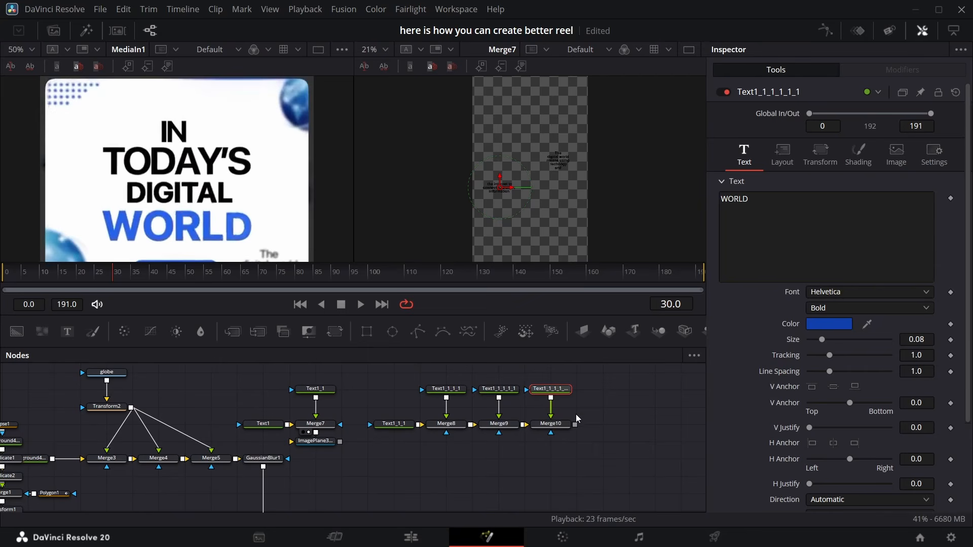
View the last text merge's result in the viewer
click(551, 424)
click(547, 439)
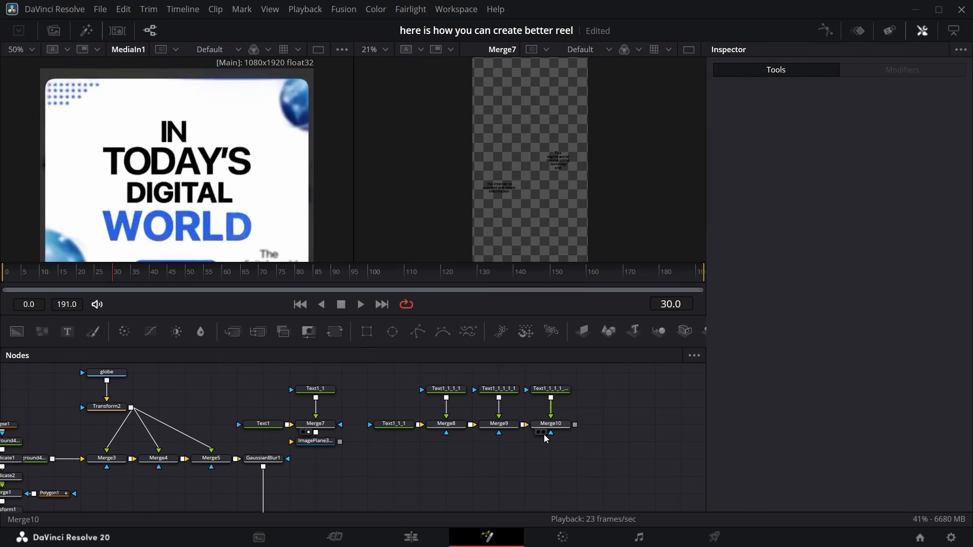
Reset the center position of all four headline text nodes to the frame's middle, viewing the last merge
click(543, 432)
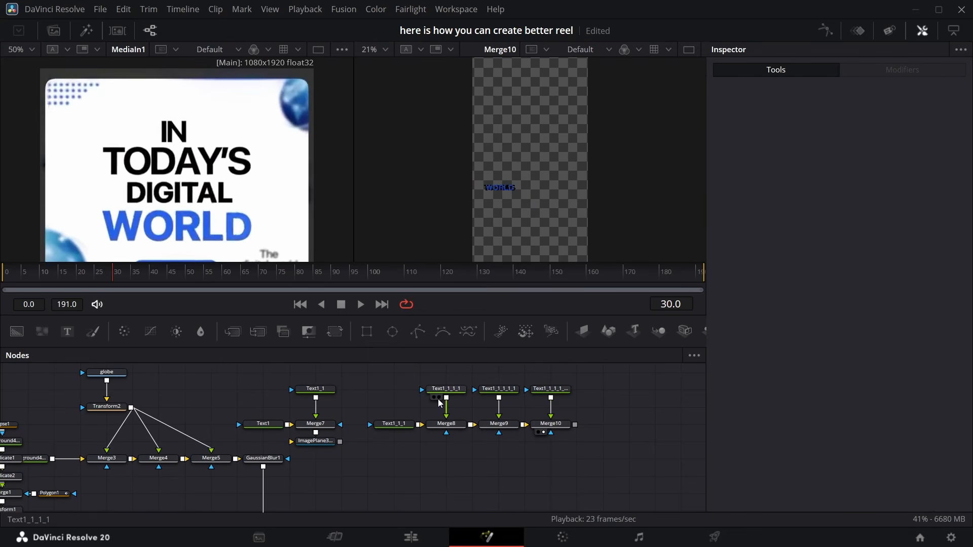
click(450, 391)
click(782, 155)
double_click(776, 214)
click(396, 424)
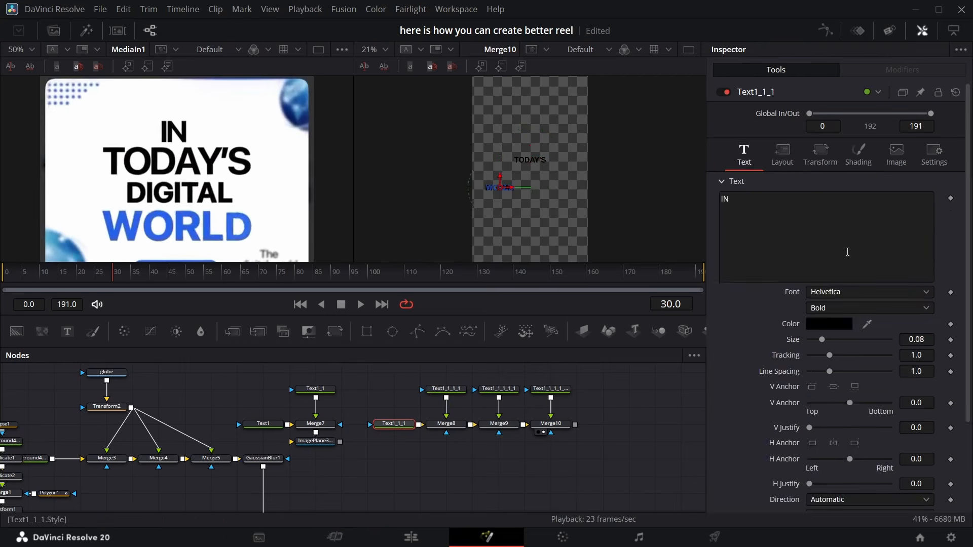
click(782, 155)
double_click(785, 213)
click(499, 389)
click(783, 156)
double_click(785, 214)
click(551, 390)
click(783, 155)
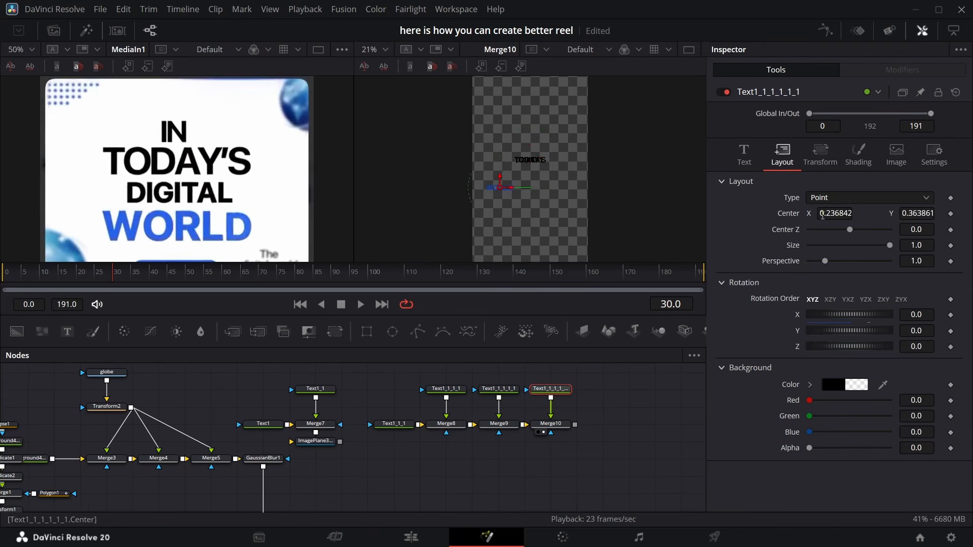
double_click(787, 214)
Move the IN text up to Y 0.836 and set its size to 0.1
click(401, 424)
drag(914, 213, 948, 213)
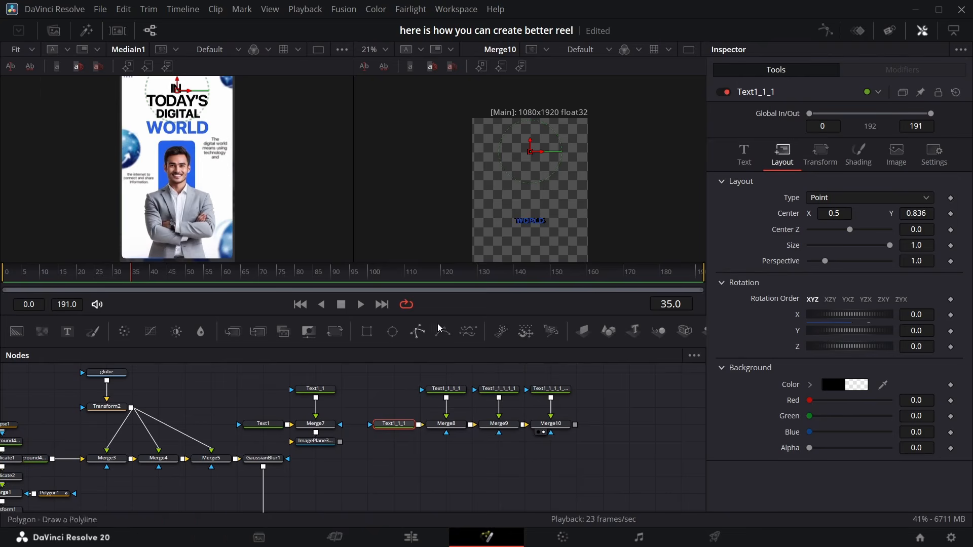
click(744, 152)
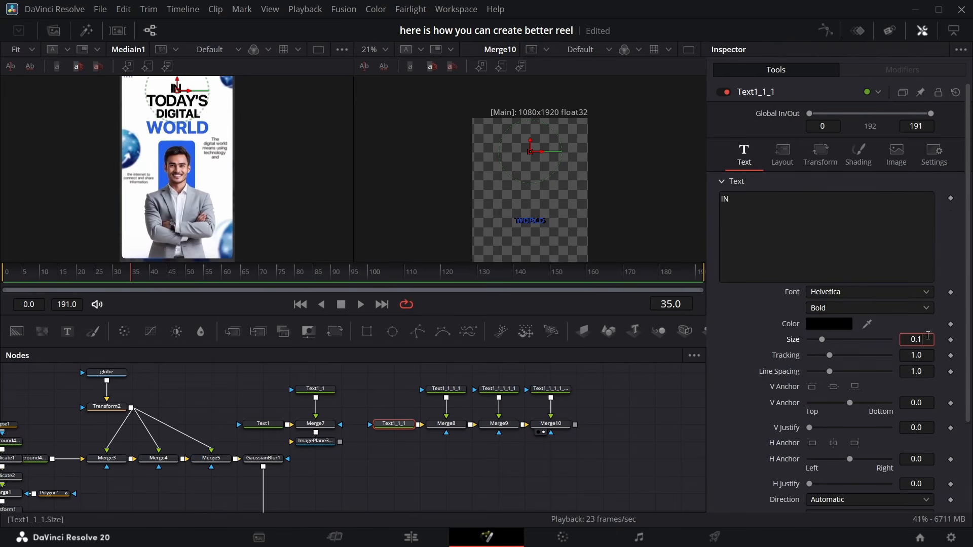
click(555, 424)
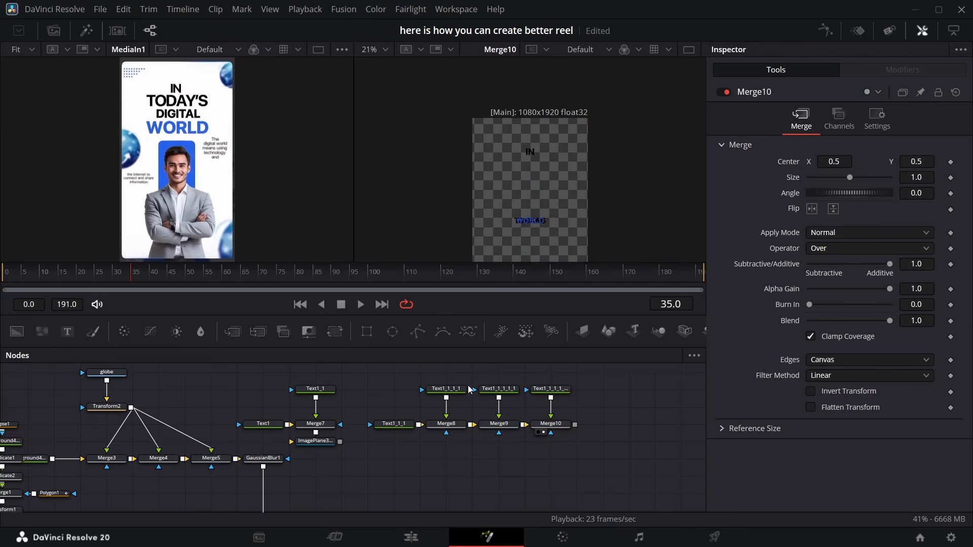
Move the TODAY'S text up beneath IN and set its size to 0.1
click(454, 389)
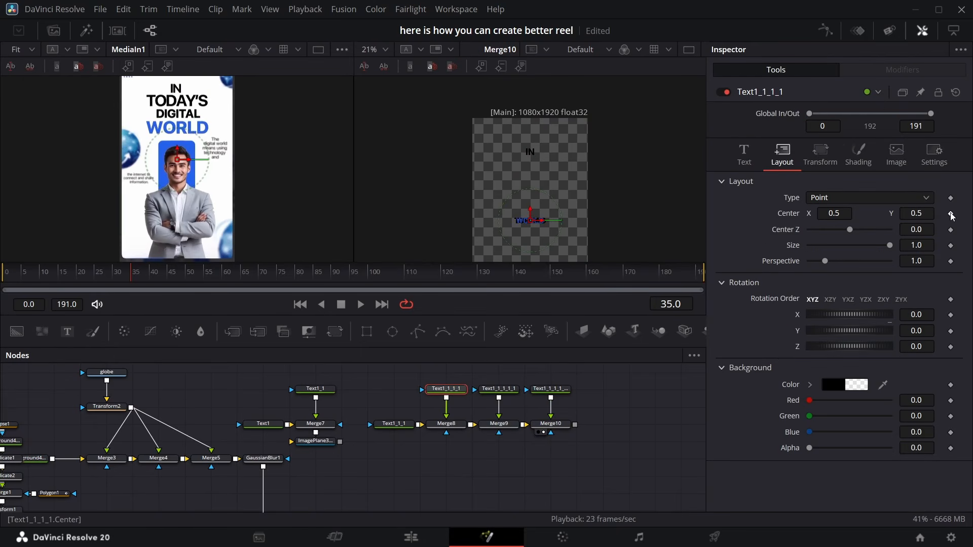
drag(922, 214, 960, 215)
click(744, 155)
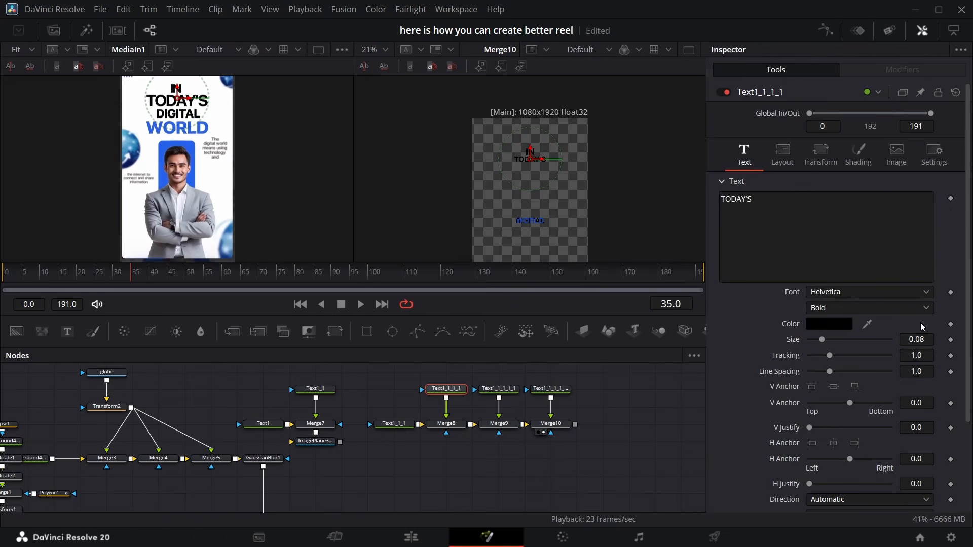
click(927, 337)
key(Return)
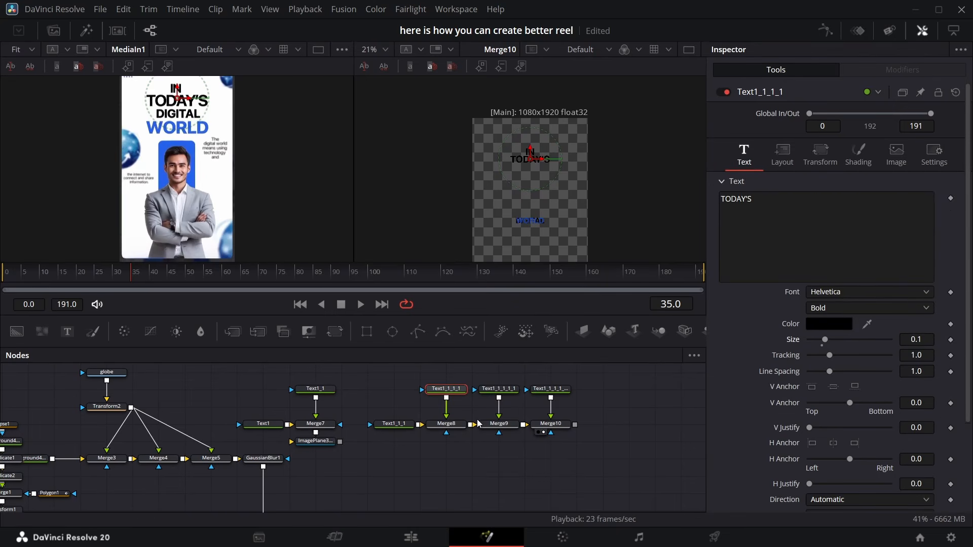
Move the DIGITAL text to Y 0.586 and set its size to 0.08
click(505, 392)
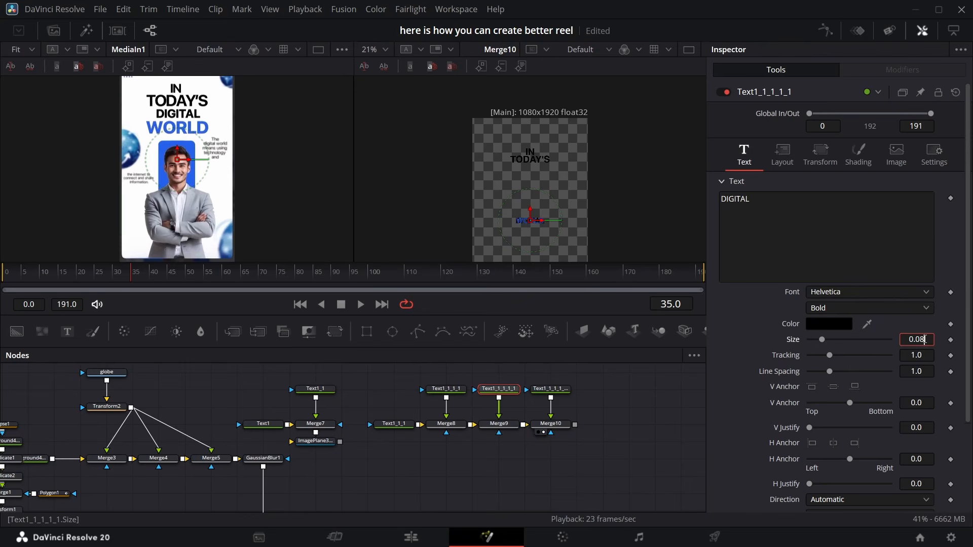
key(Return)
click(792, 166)
drag(917, 213, 957, 213)
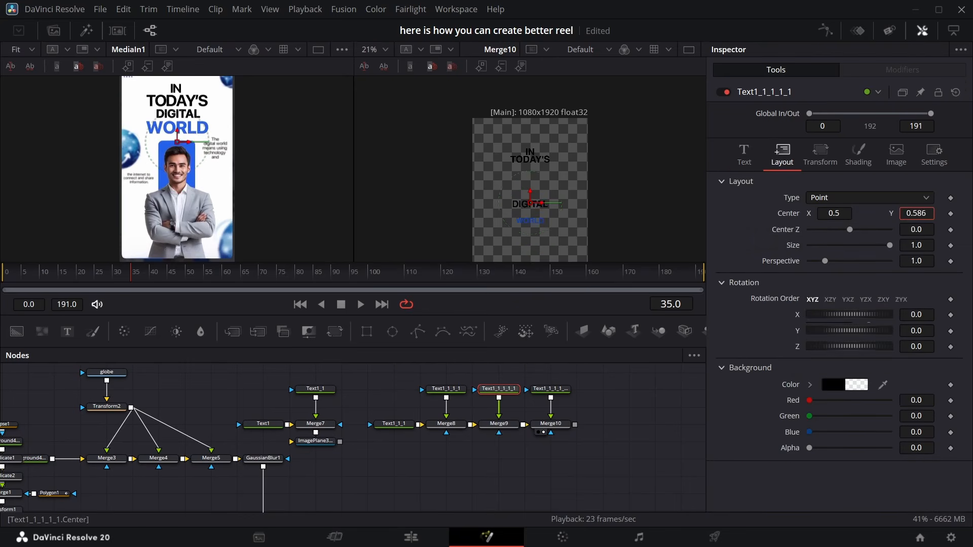
click(744, 154)
double_click(926, 341)
text(0.8)
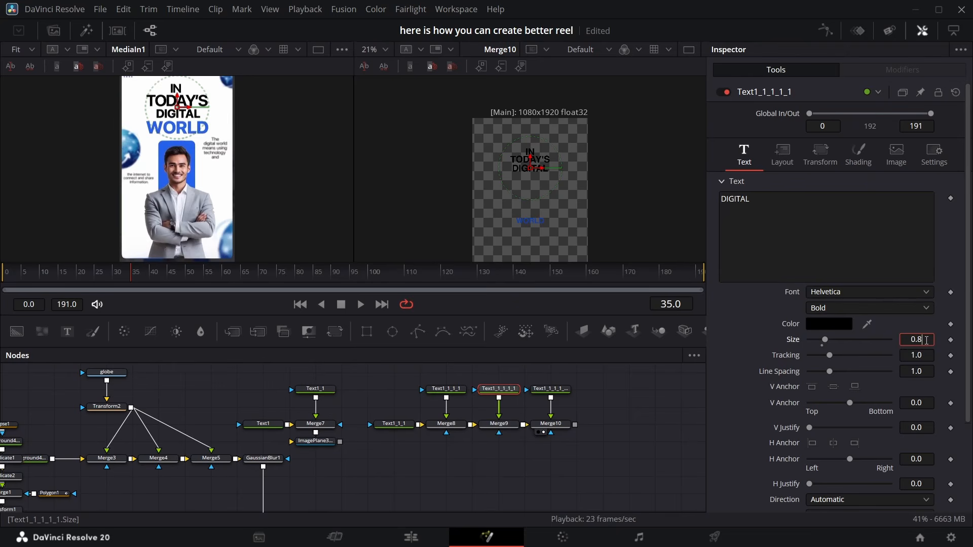
key(Return)
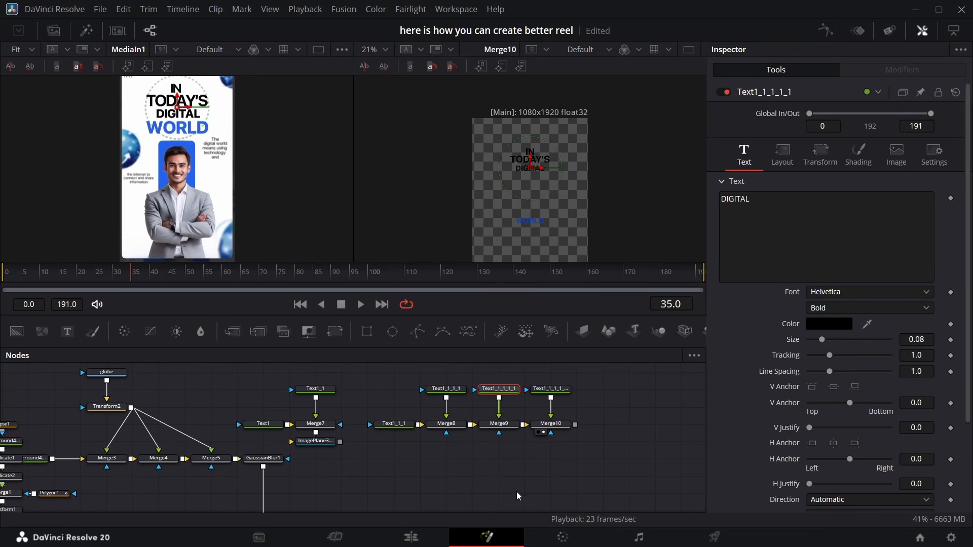
Set the WORLD text's size to 0.13
click(559, 393)
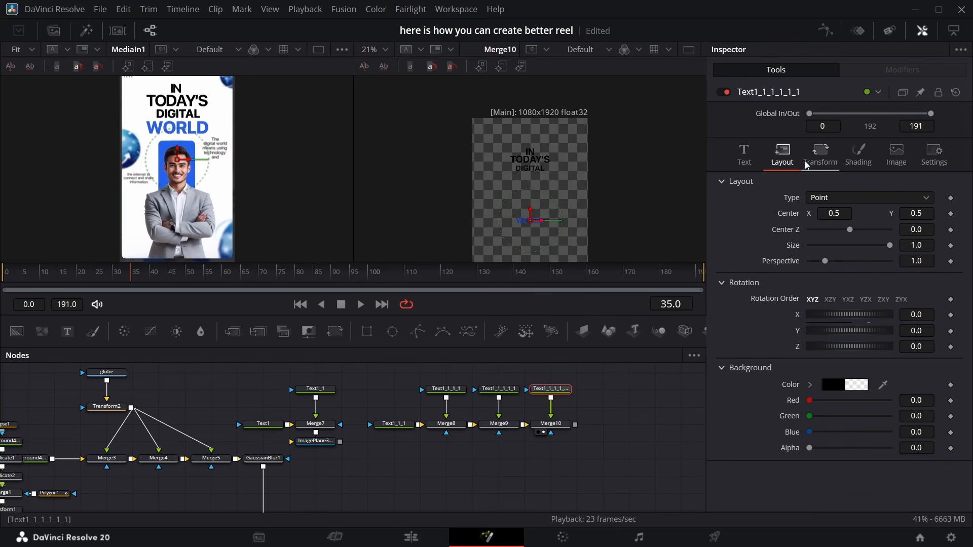
click(756, 159)
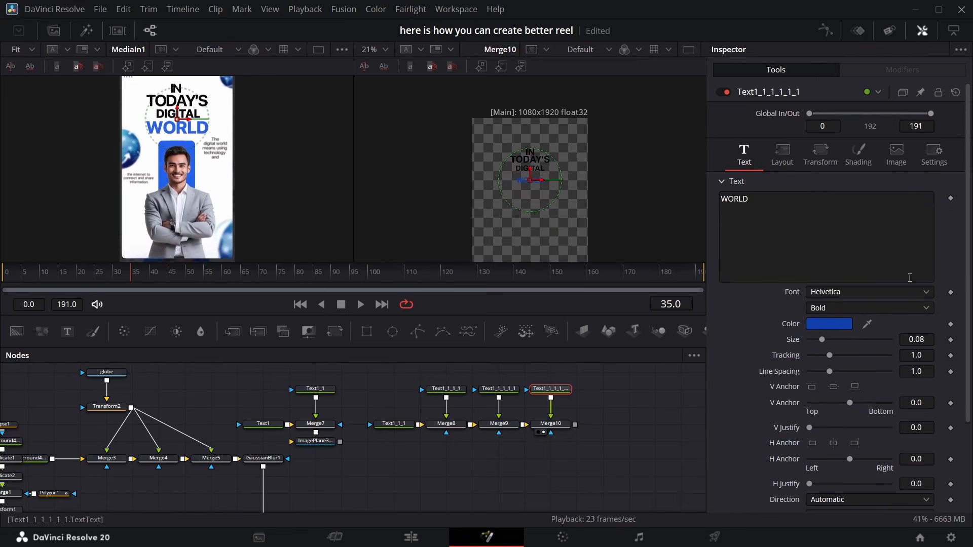
double_click(932, 341)
text(0.15)
key(Return)
click(926, 341)
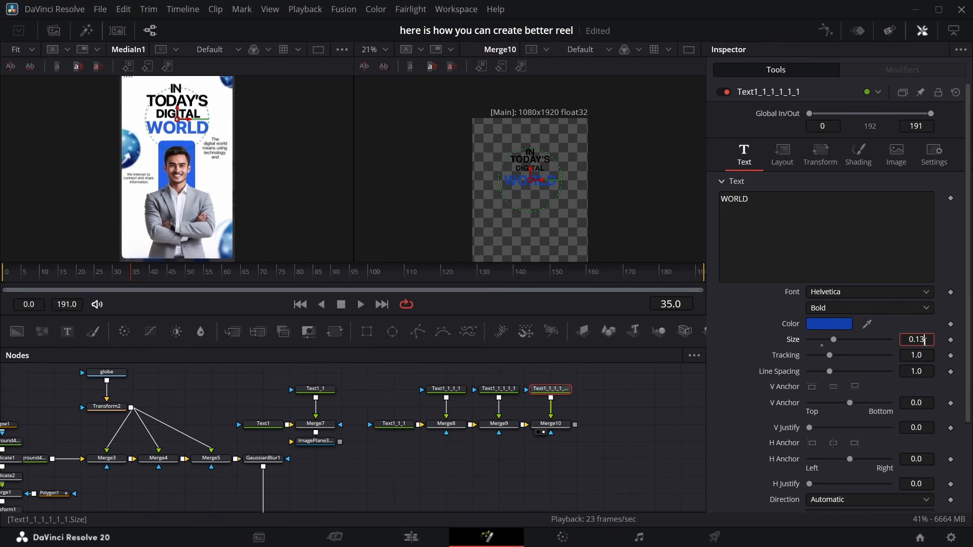
click(756, 327)
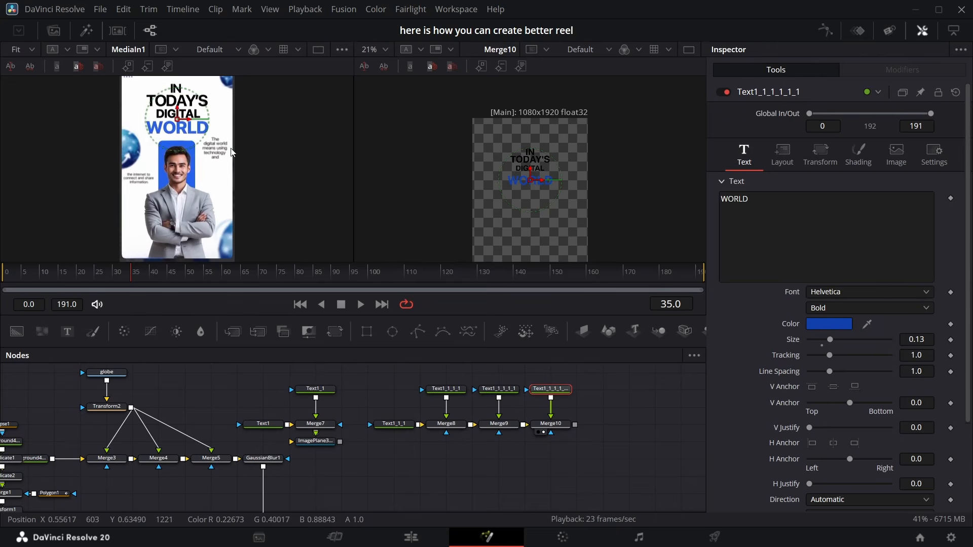
Add a Follower modifier to the TODAY'S text
click(173, 102)
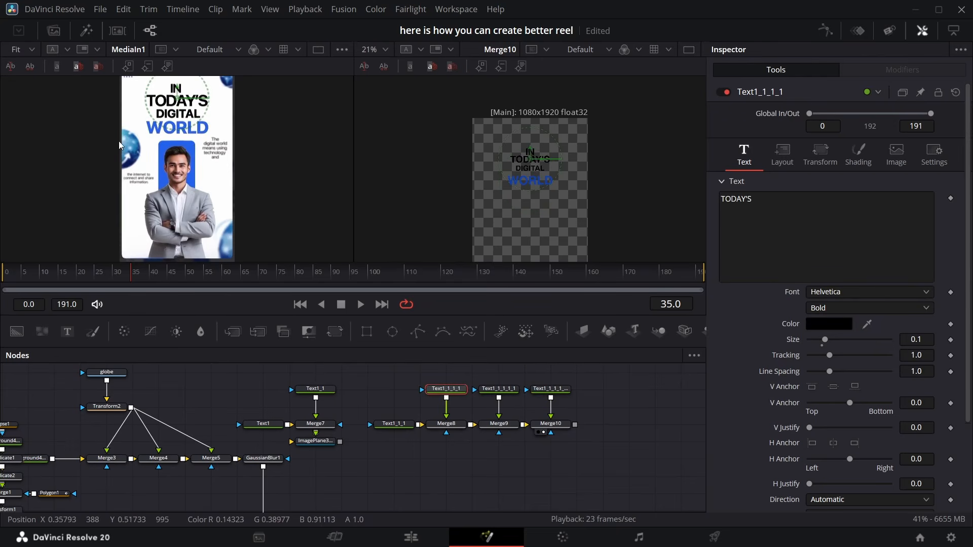
right_click(806, 238)
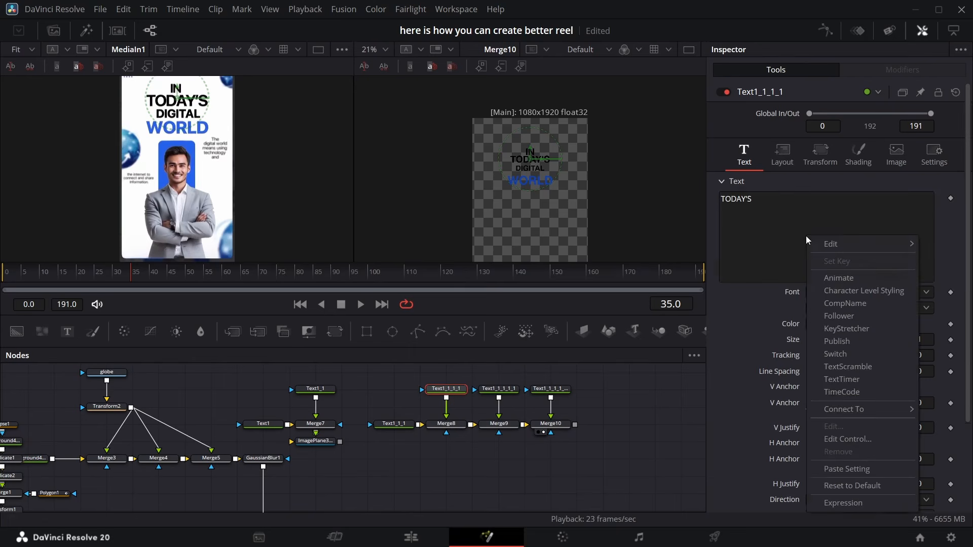
click(849, 314)
click(888, 68)
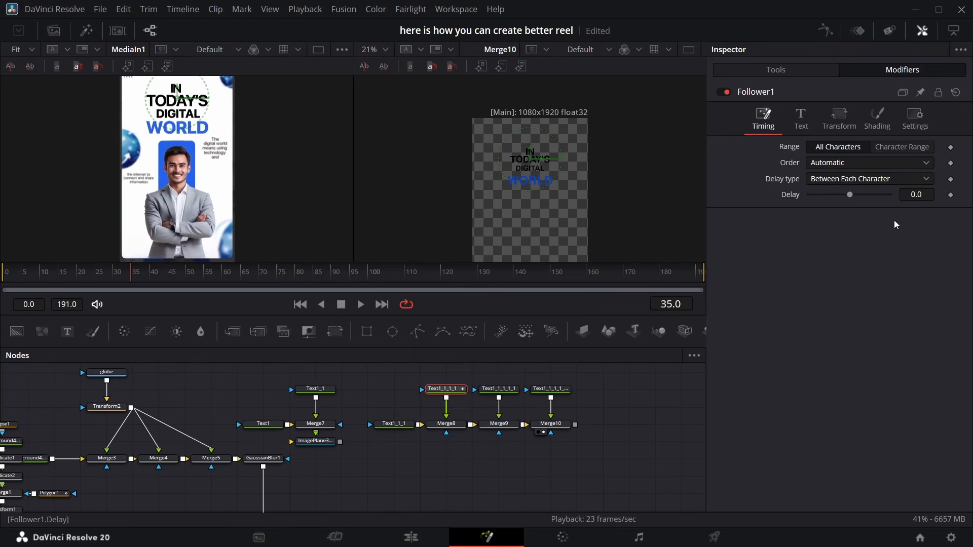
Keyframe the Follower's shading opacity to alternate between 0 and 1 across frames 5 to 8
click(868, 126)
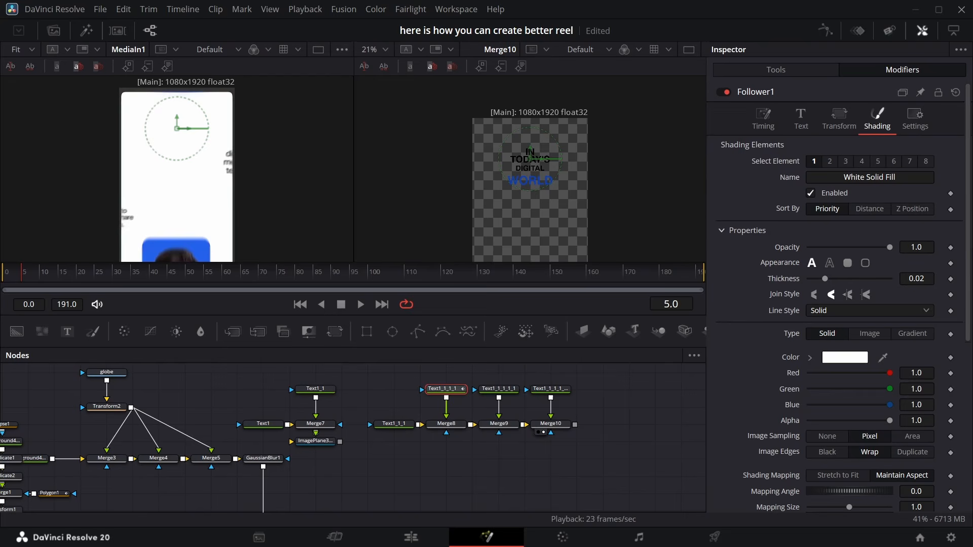
click(951, 248)
drag(891, 245, 719, 258)
key(Right)
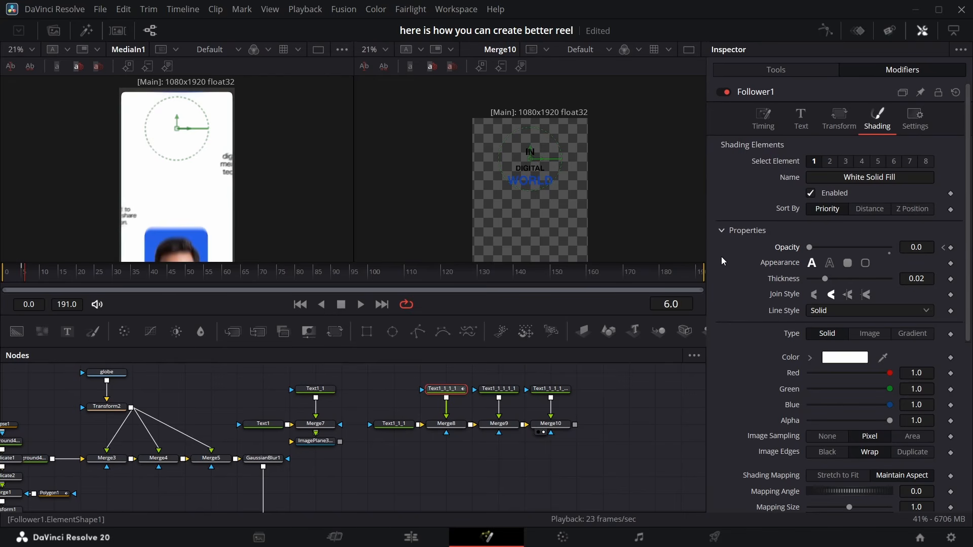
drag(809, 246, 927, 257)
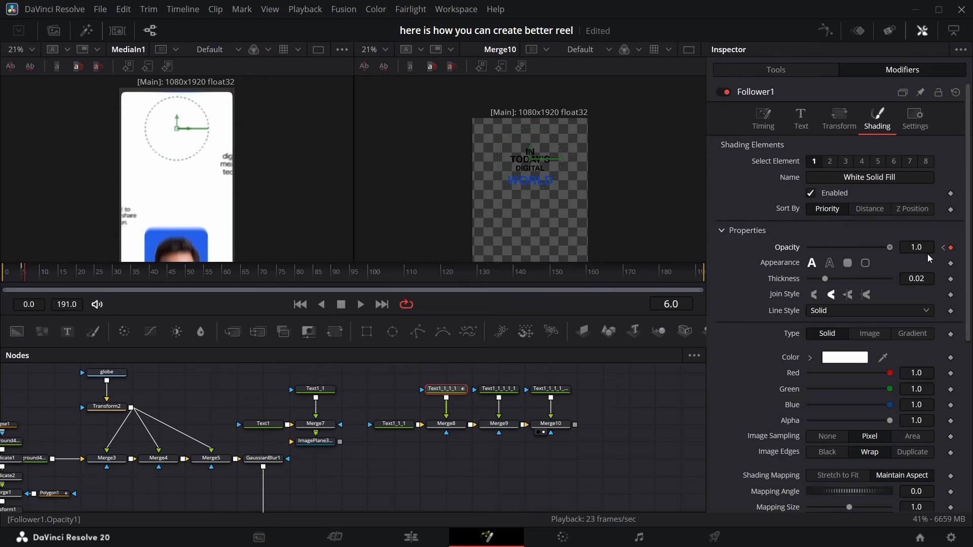
key(Right)
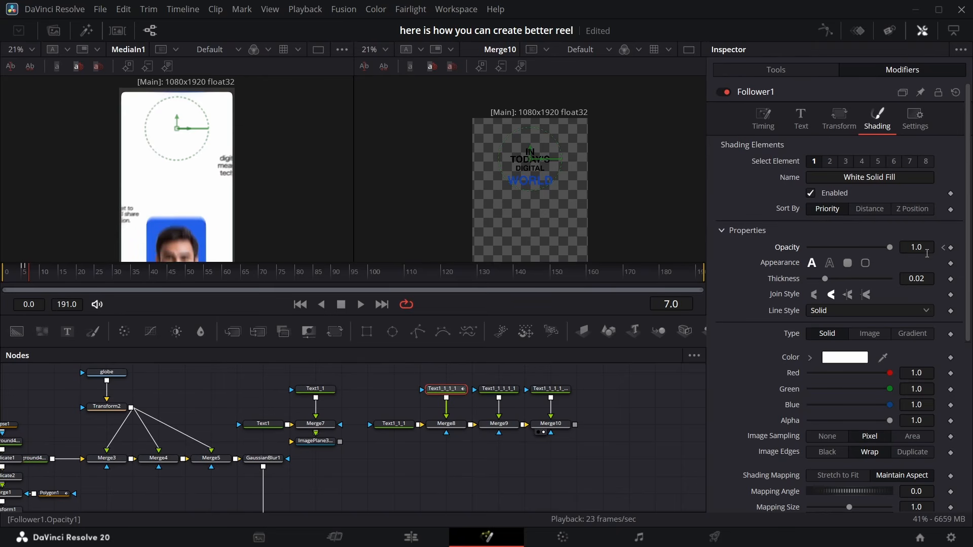
drag(889, 247, 807, 249)
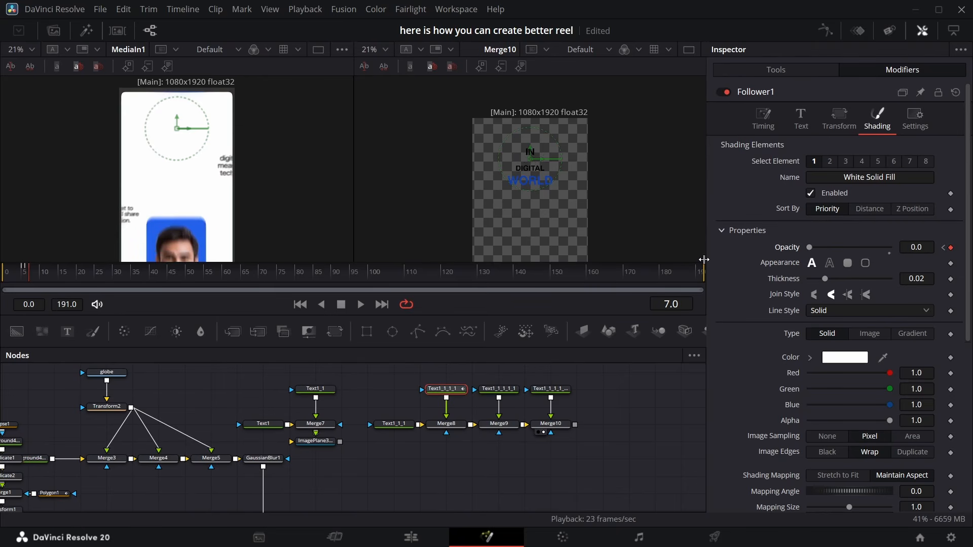
key(Right)
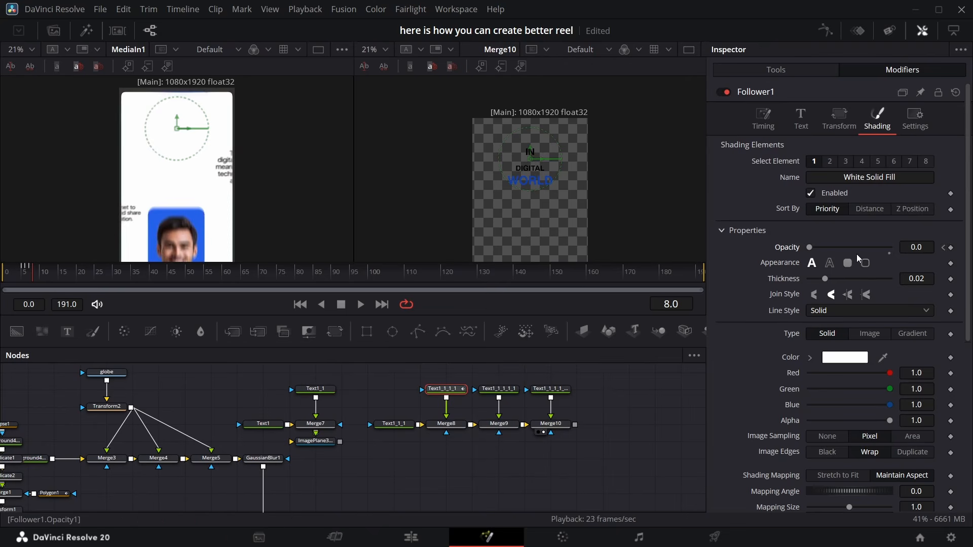
drag(809, 248, 961, 243)
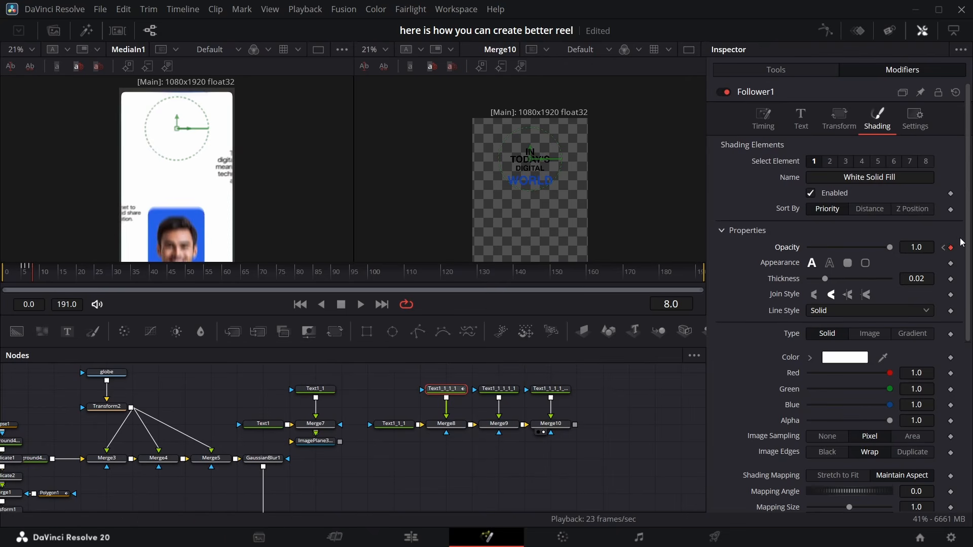
Smooth the Follower's opacity keyframes in the Spline editor
click(826, 33)
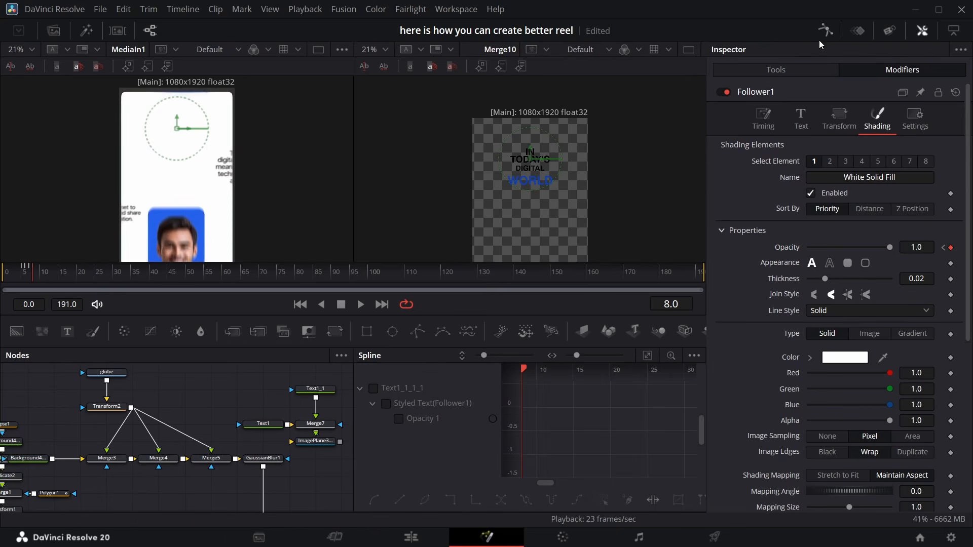
click(648, 355)
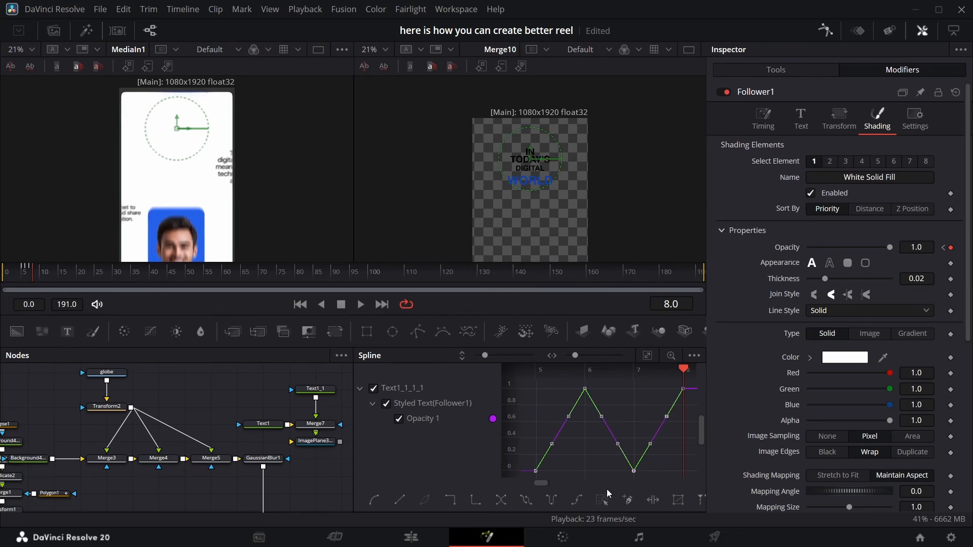
key(s)
click(826, 32)
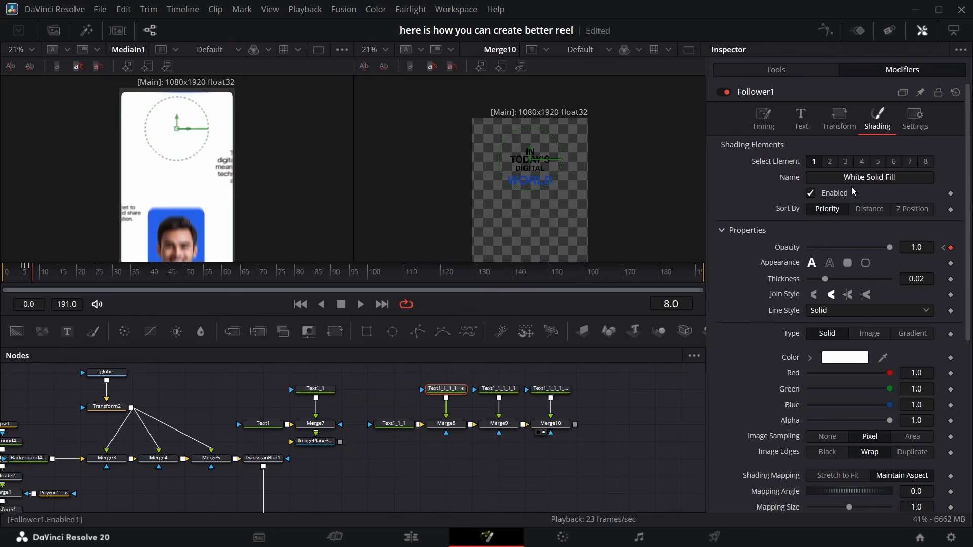
Set the Follower's delay between characters to 0.72
click(758, 130)
click(914, 193)
text(0.55)
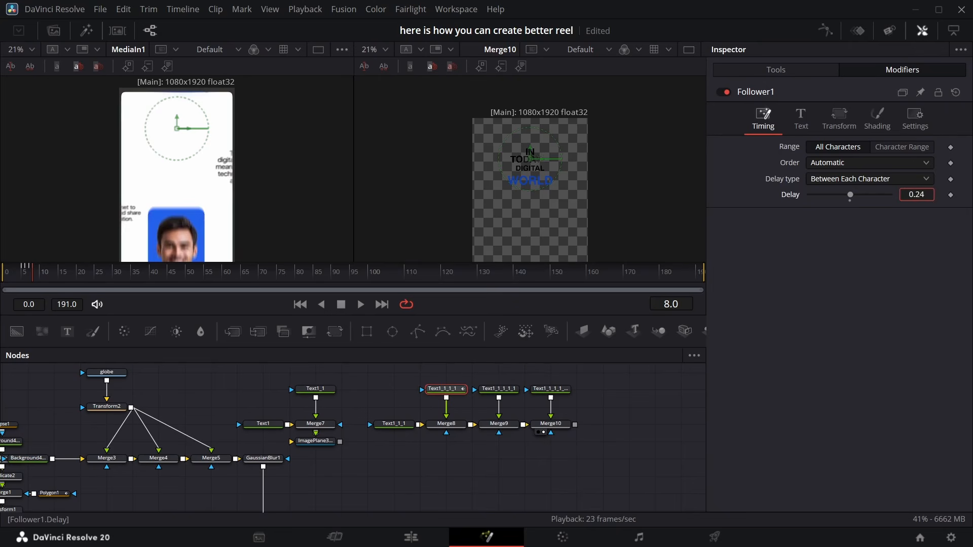
drag(916, 195, 924, 195)
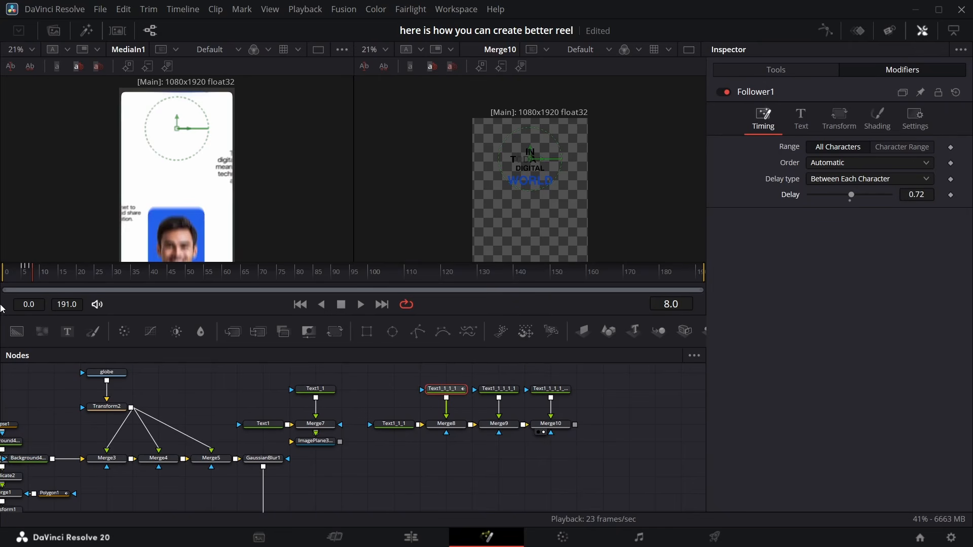
Select the DIGITAL text and keyframe its shading opacity at frames 12 and 16
mouse_move(39, 274)
mouse_down()
mouse_move(71, 275)
mouse_move(22, 279)
mouse_move(49, 268)
mouse_up()
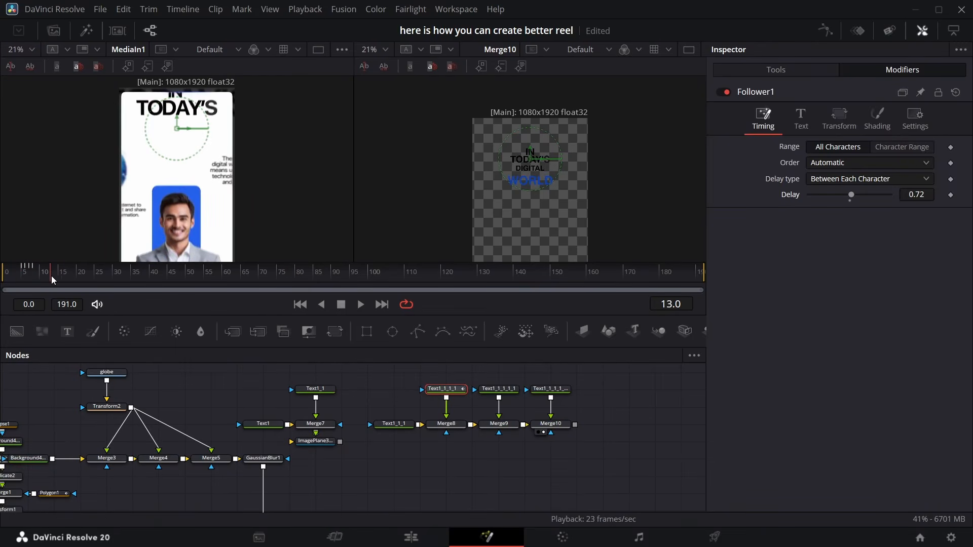
mouse_move(51, 276)
mouse_down()
mouse_move(66, 276)
mouse_move(47, 269)
mouse_up()
click(499, 389)
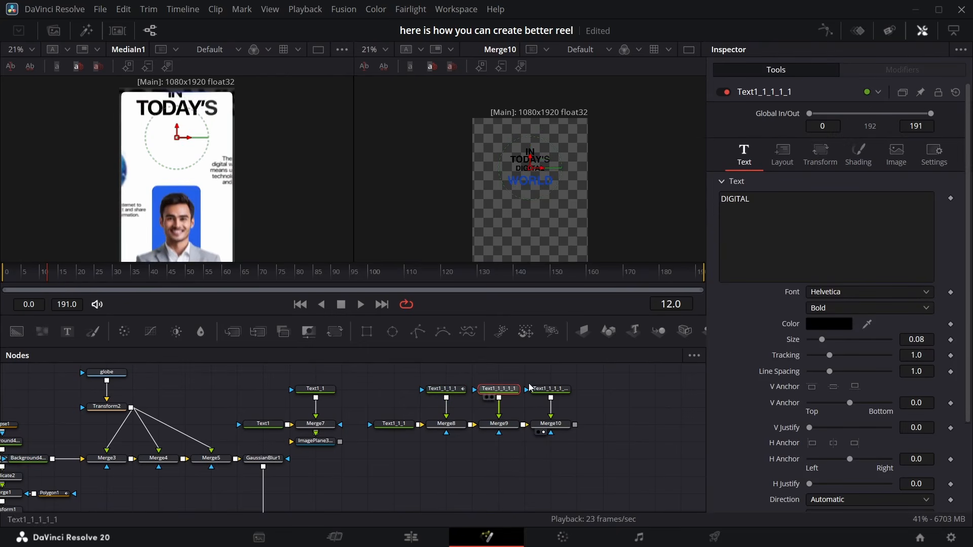
click(796, 161)
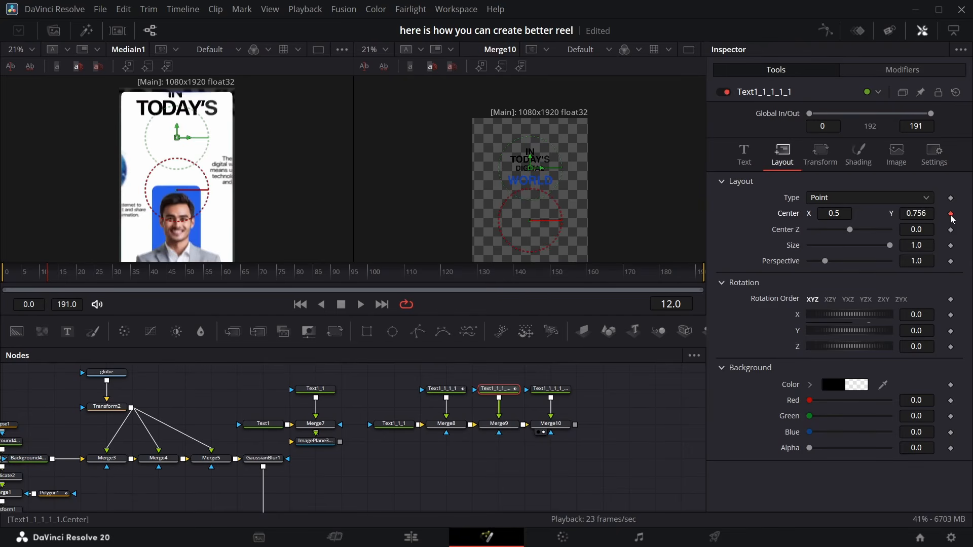
click(858, 169)
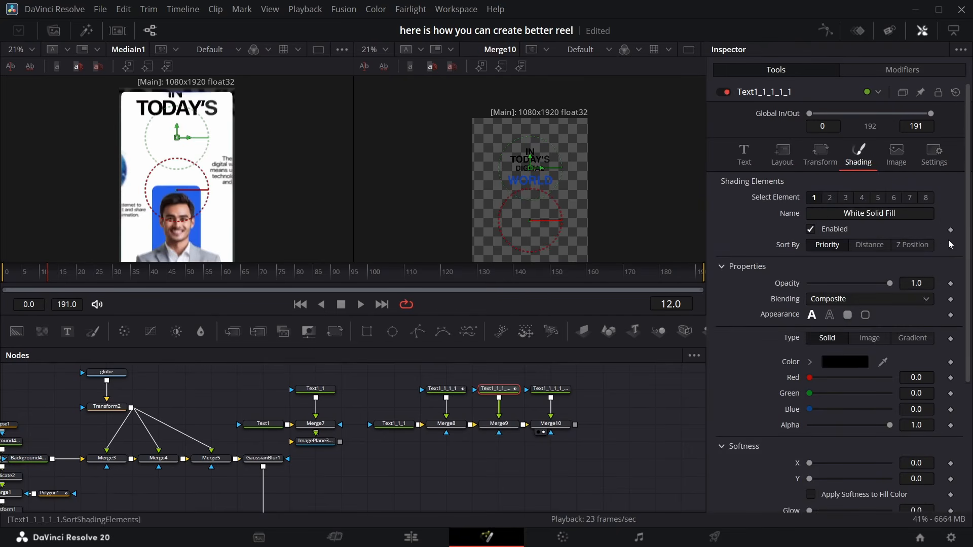
click(951, 283)
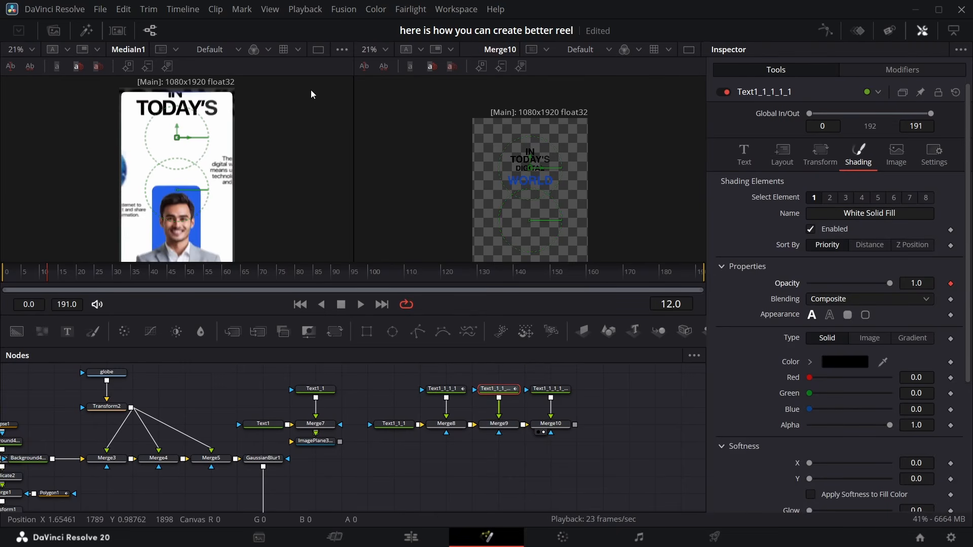
key(space)
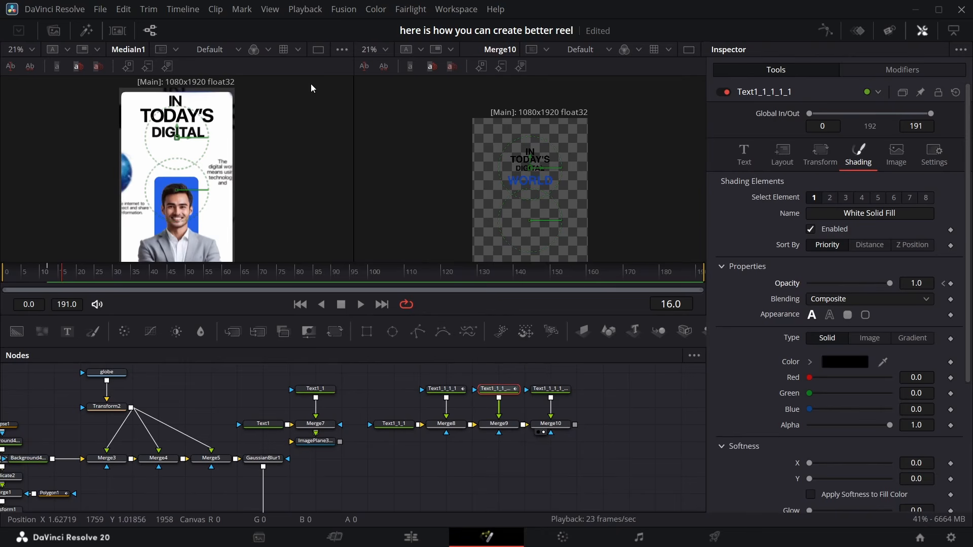
click(952, 284)
key(Right)
key(Right)
key(Right)
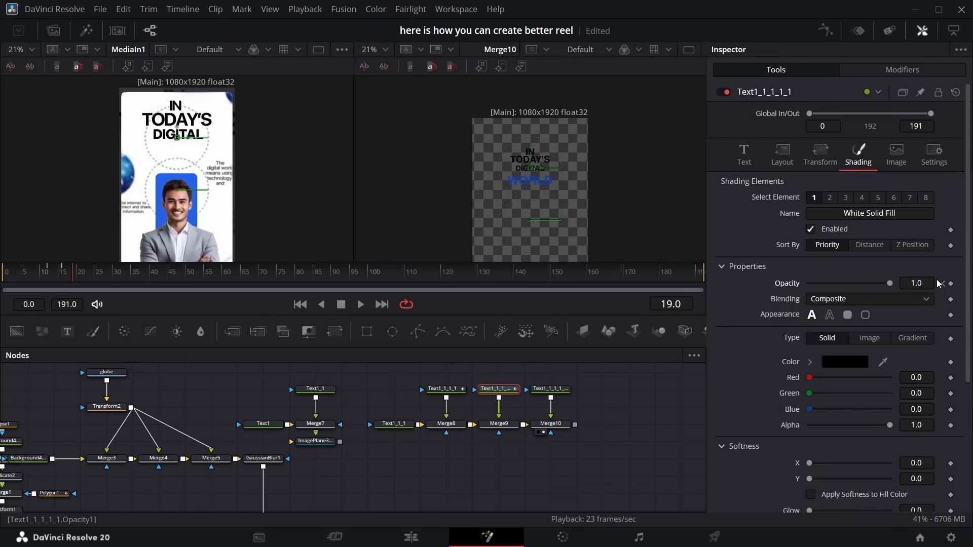
key(Right)
Set the DIGITAL text's center Y to 0.717 at frame 12
click(782, 154)
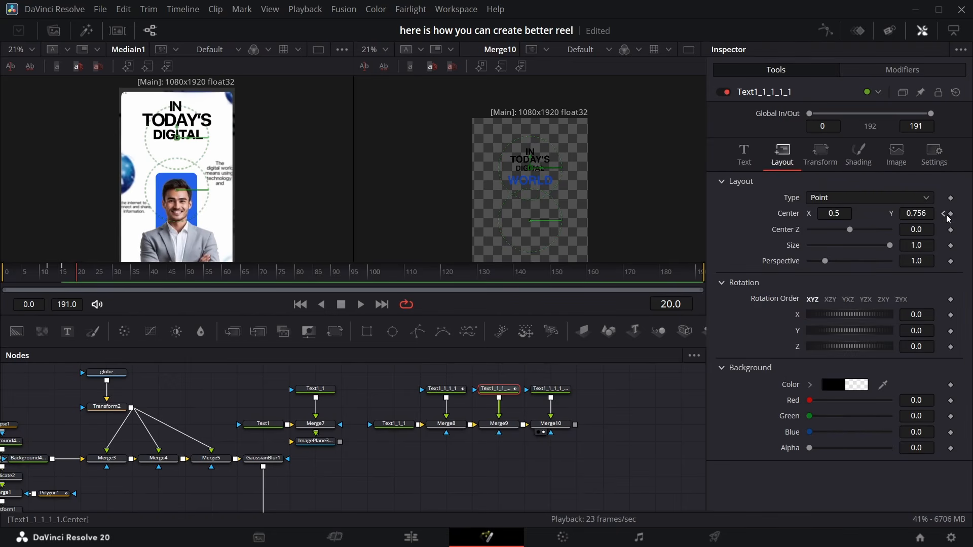
click(944, 213)
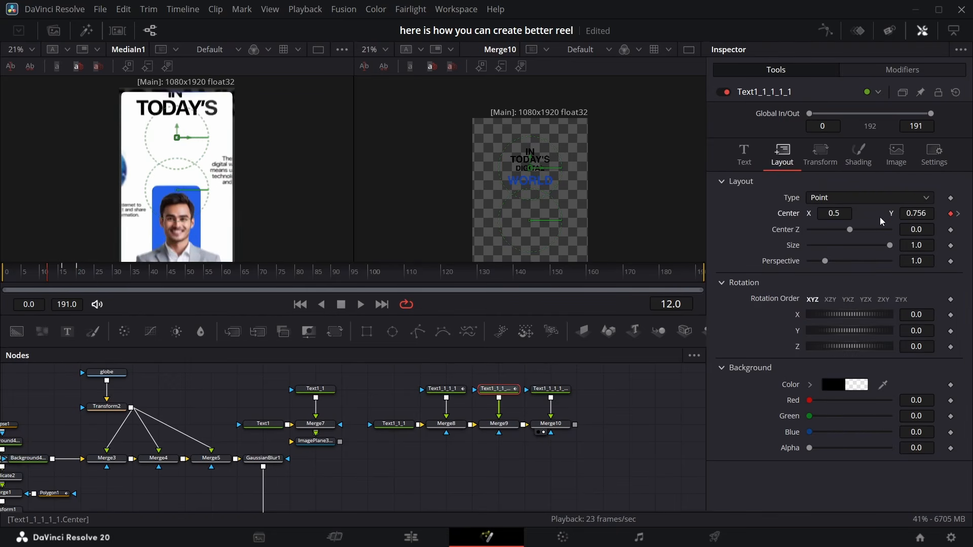
drag(926, 212, 911, 212)
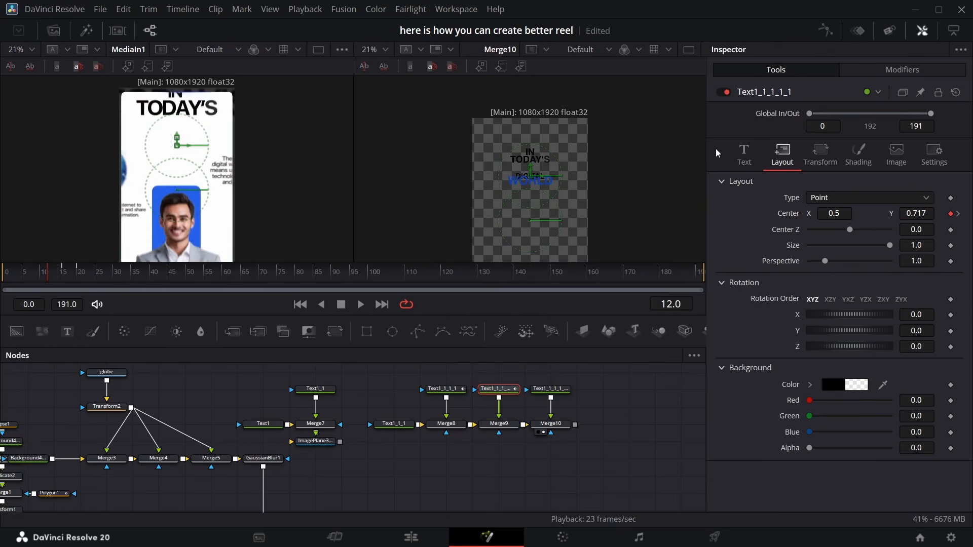
click(858, 155)
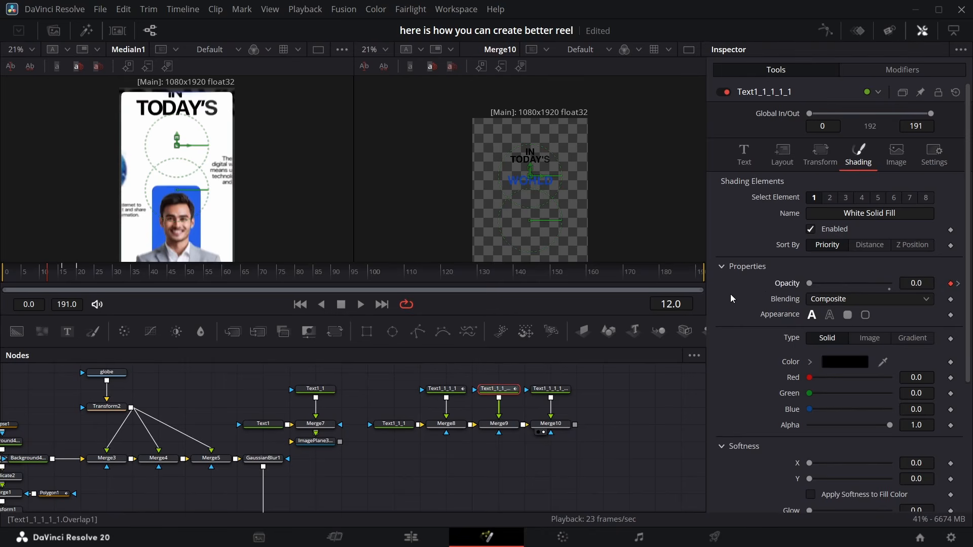
Smooth the DIGITAL text's opacity and position keyframes in the Spline editor
click(826, 31)
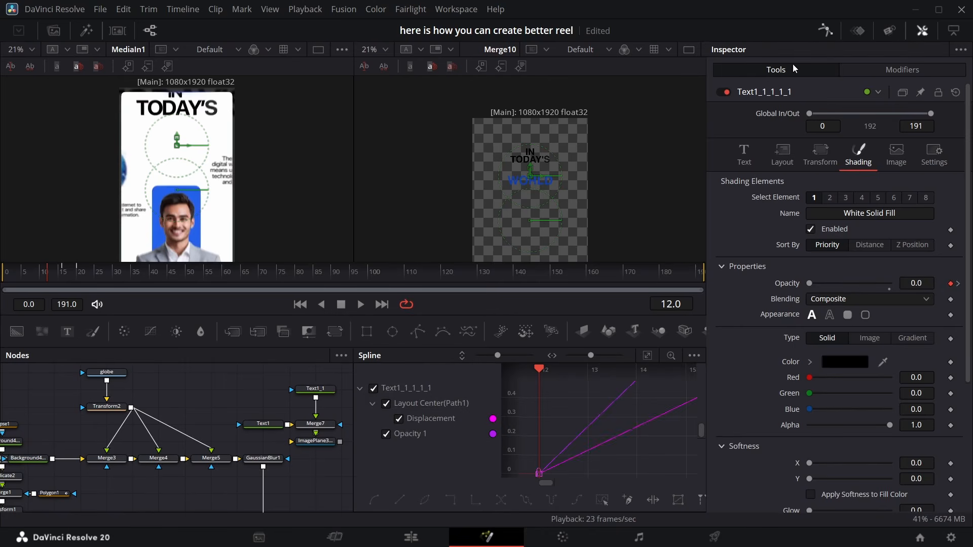
click(647, 356)
right_click(617, 414)
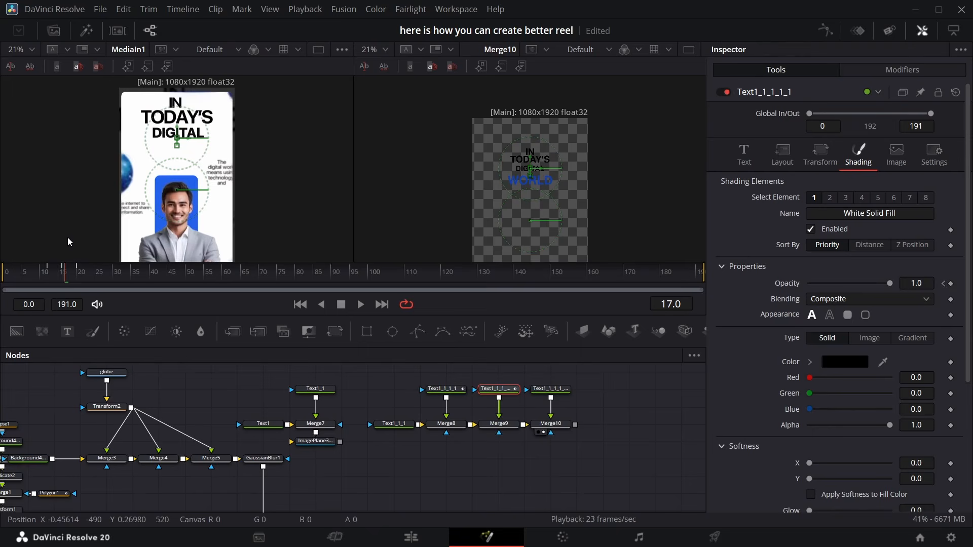
mouse_move(68, 239)
mouse_down()
mouse_move(52, 243)
mouse_move(60, 249)
mouse_up()
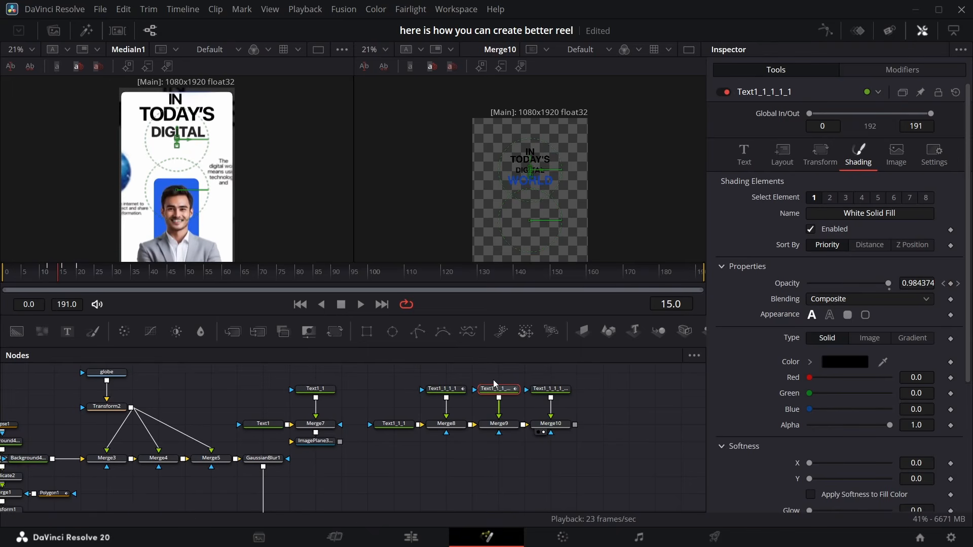
click(826, 31)
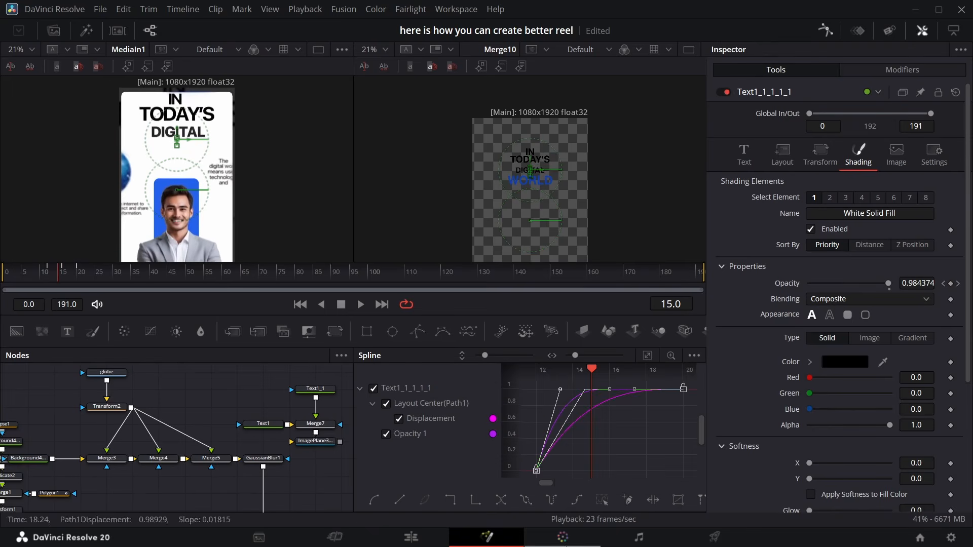
click(648, 357)
click(604, 500)
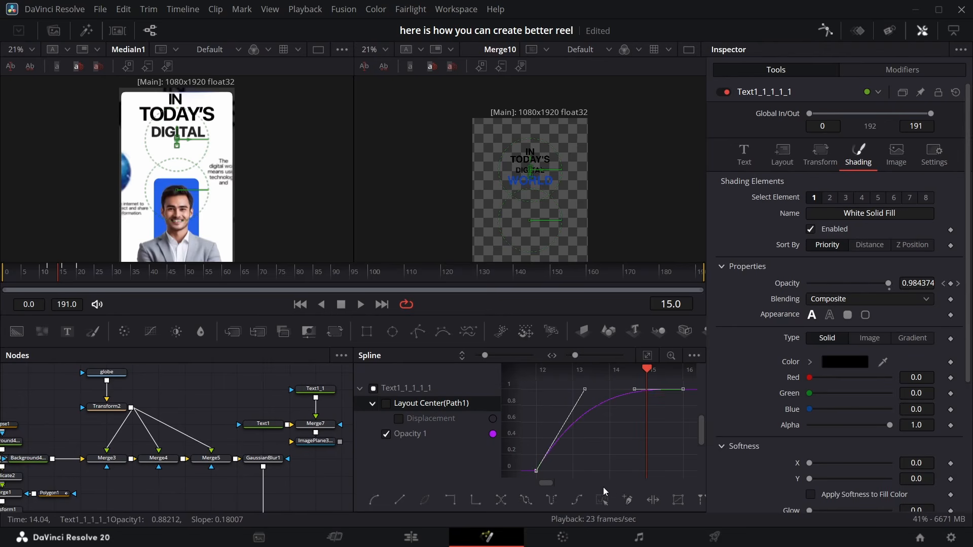
key(f)
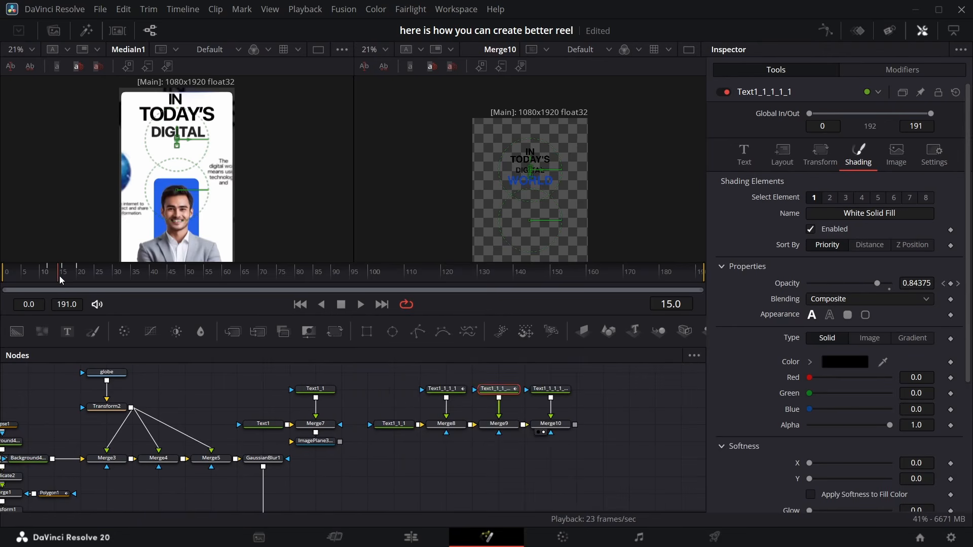
Set the DIGITAL text's center Y to 0.761 at frame 20
mouse_move(59, 275)
mouse_down()
mouse_move(93, 275)
mouse_move(56, 279)
mouse_move(76, 275)
mouse_up()
click(783, 153)
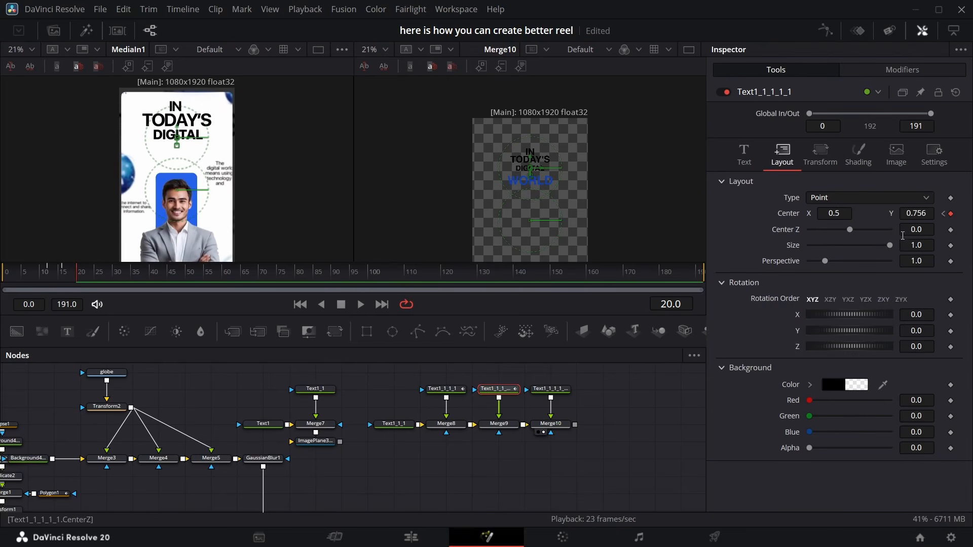
drag(917, 214, 920, 213)
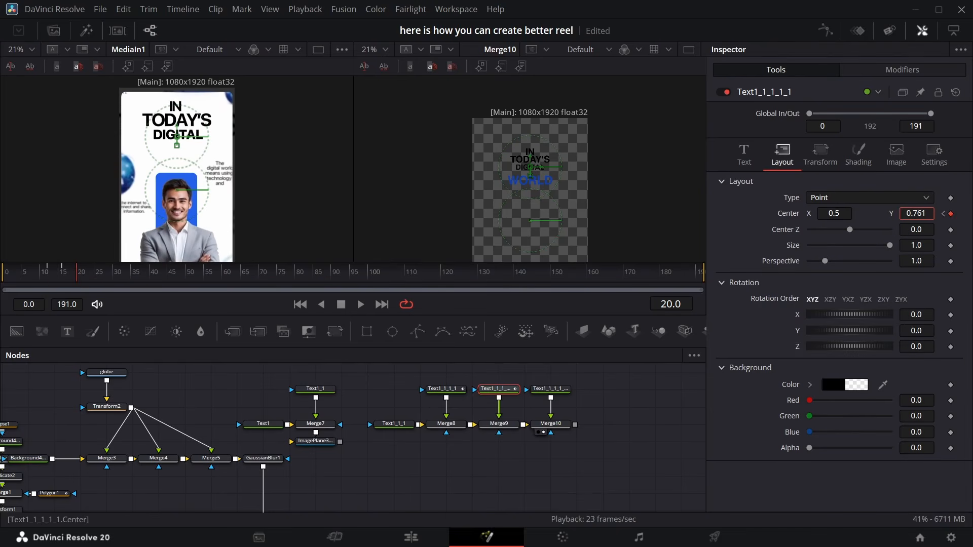
mouse_move(79, 275)
mouse_down()
mouse_move(52, 276)
mouse_move(92, 276)
mouse_up()
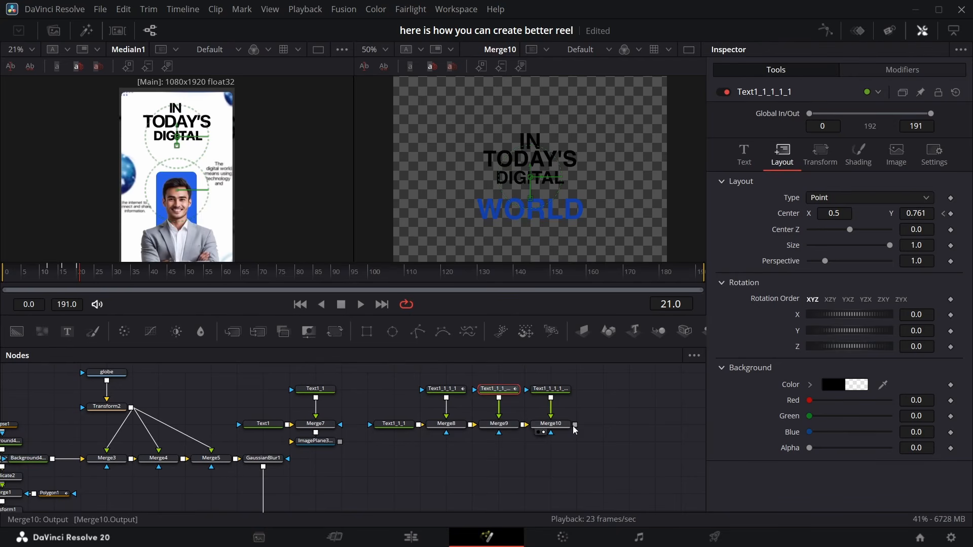
Add a Follower modifier to the WORLD text
click(562, 393)
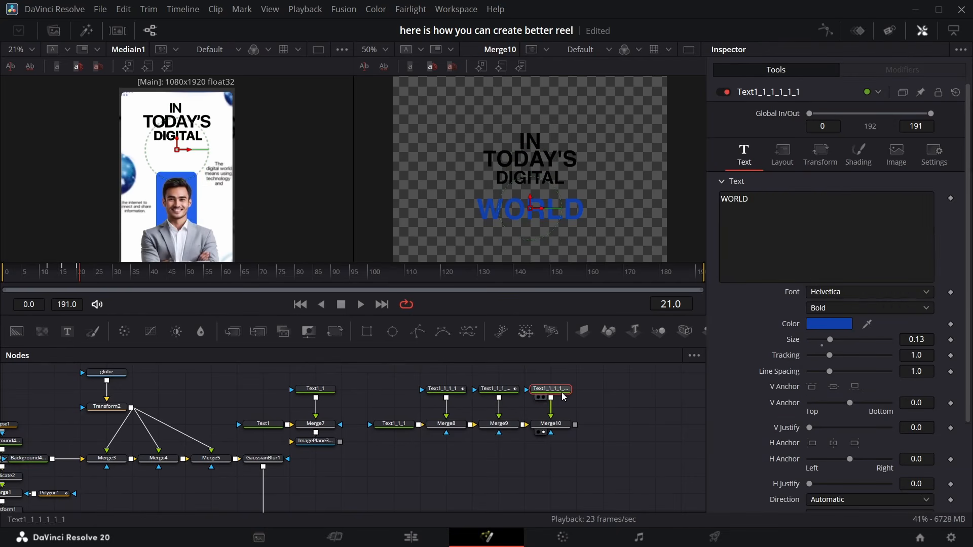
right_click(833, 234)
click(876, 310)
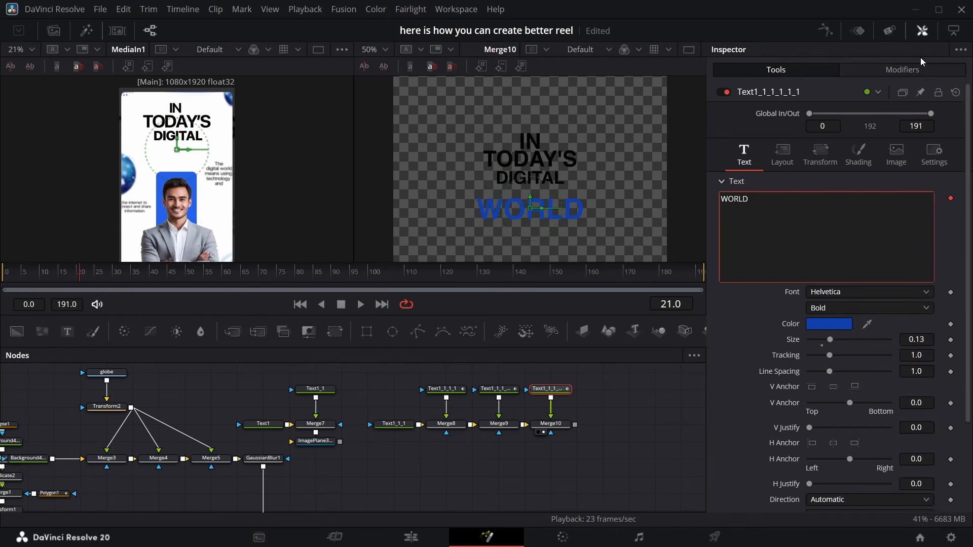
click(906, 71)
Keyframe the WORLD Follower's shading opacity at frames 21 and 25
click(878, 119)
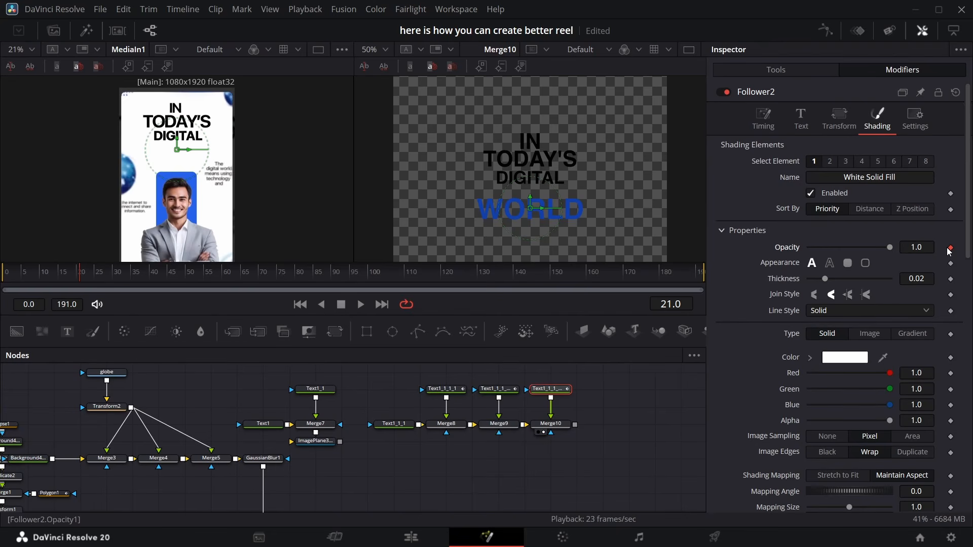
key(Right)
key(Right)
key(Right)
key(Right)
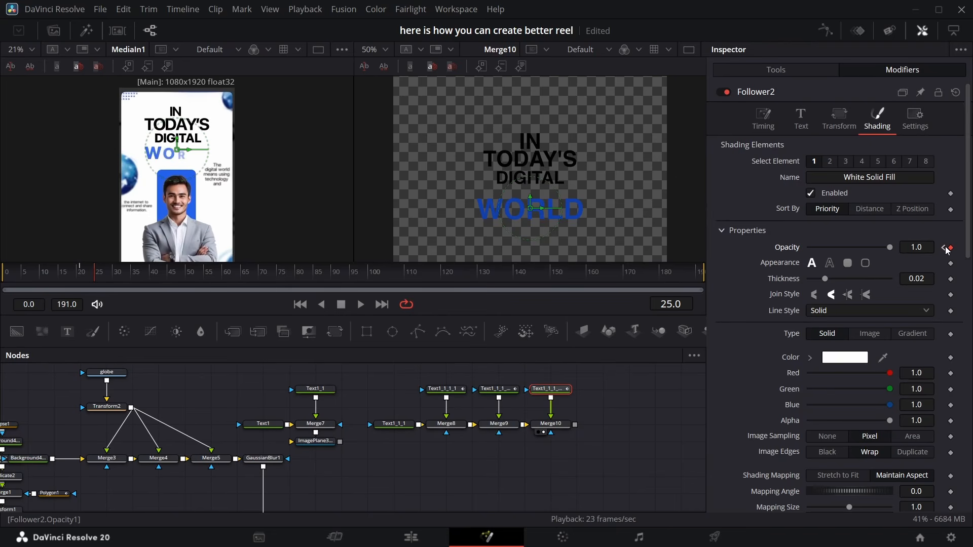
click(945, 247)
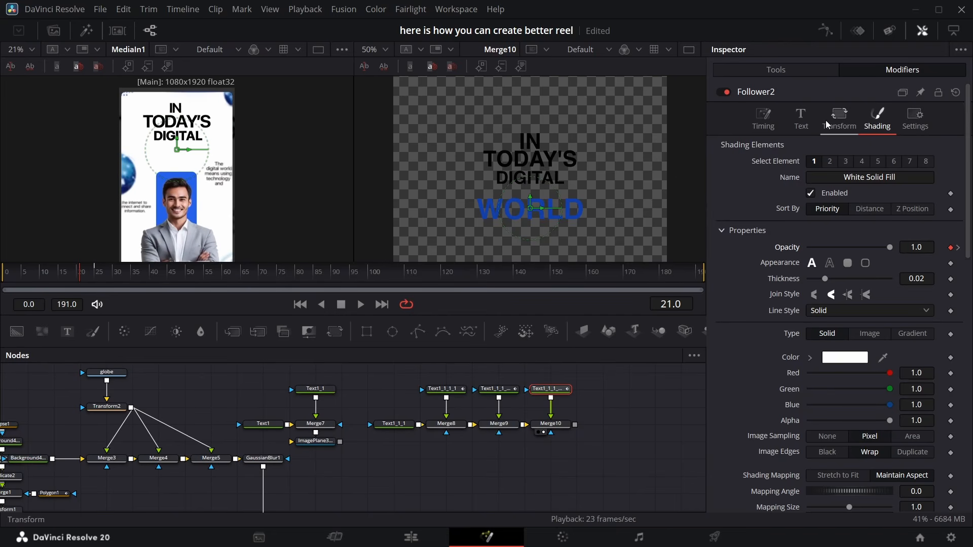
Set the Follower's character size X and Y and its shading opacity to 0 at frame 21
click(849, 120)
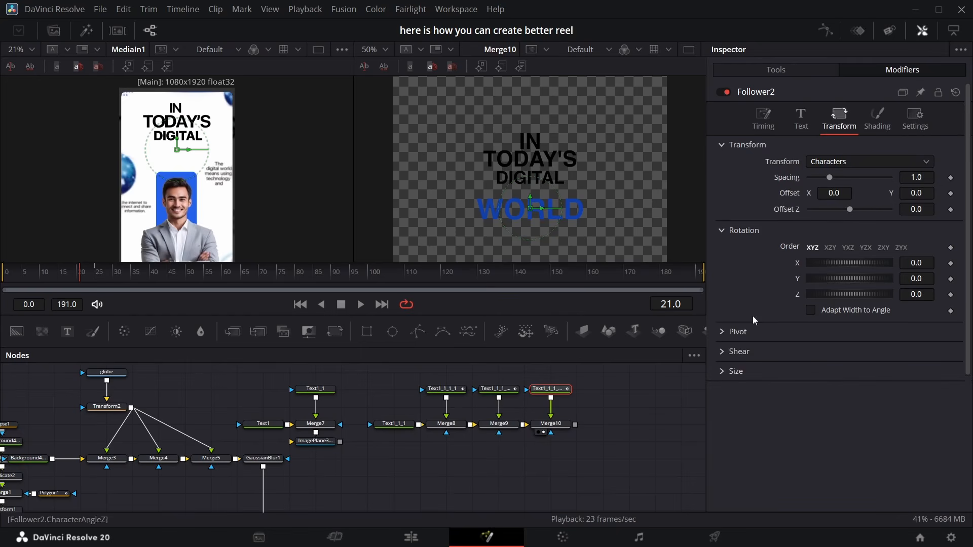
click(719, 371)
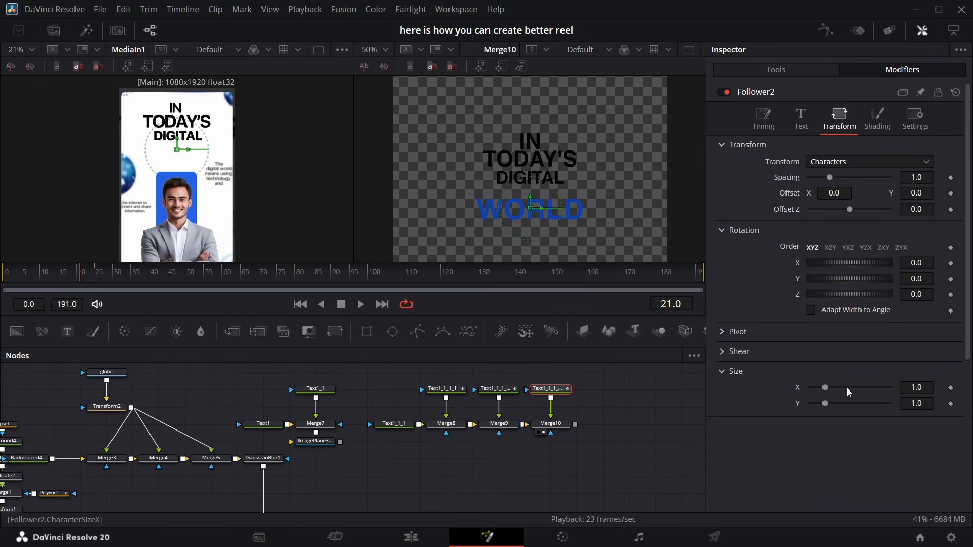
click(951, 403)
key(space)
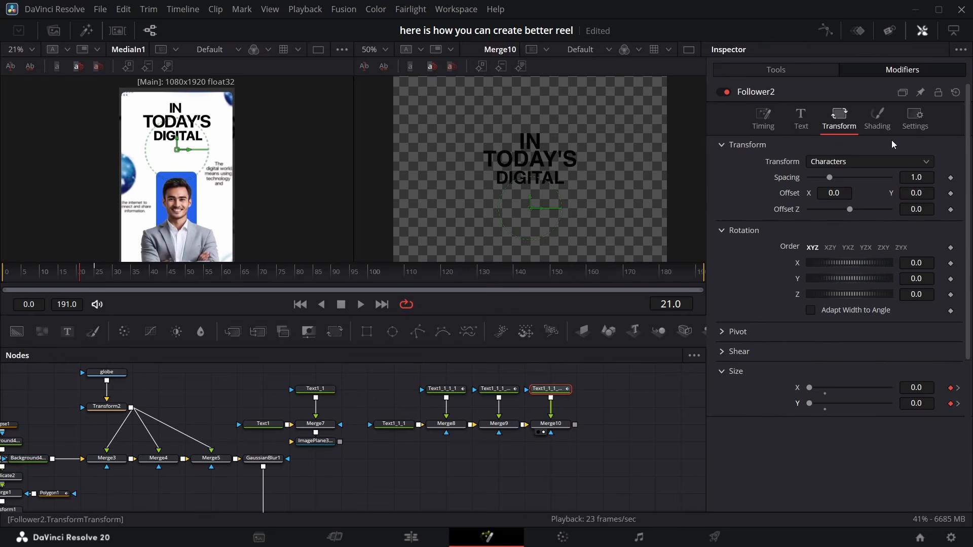
click(881, 119)
drag(889, 246, 749, 245)
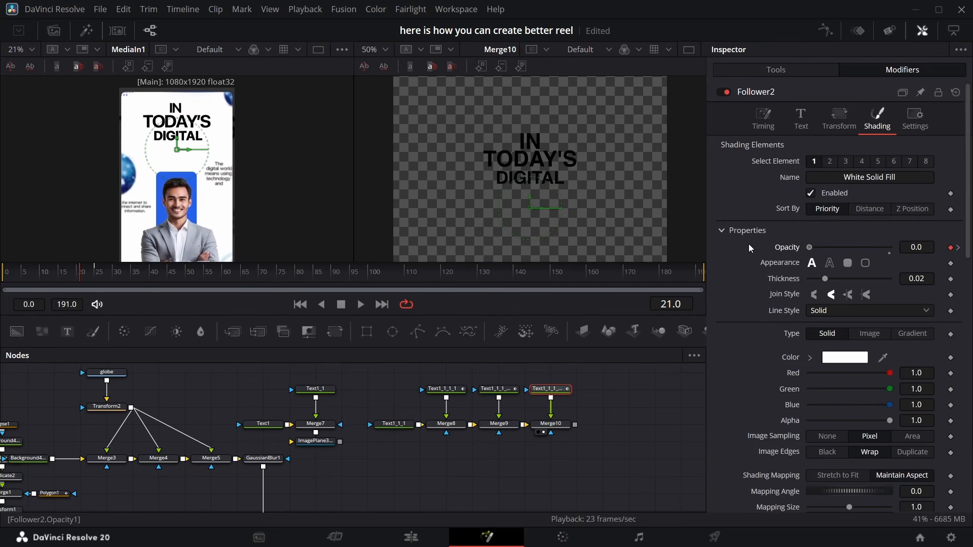
Smooth the Follower's character size and opacity curves in the Spline editor
click(822, 34)
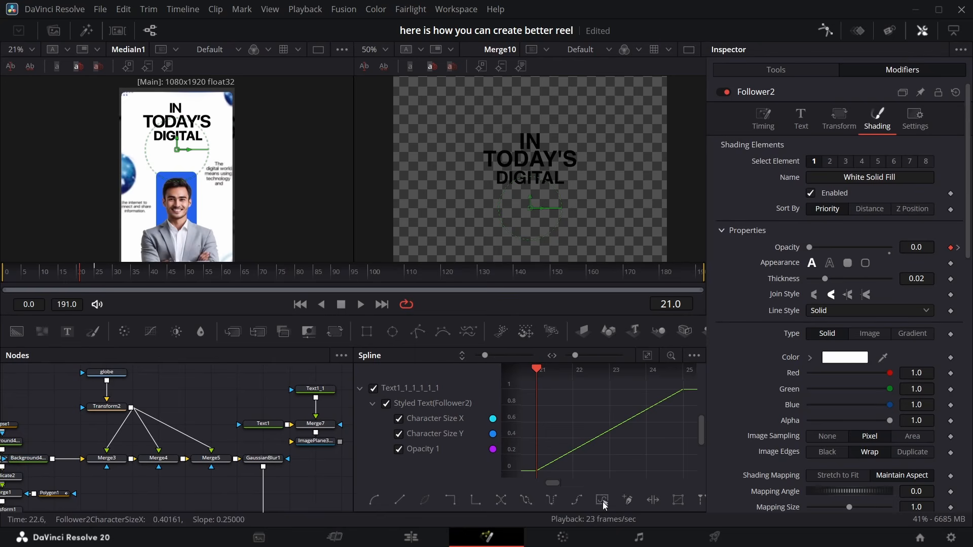
right_click(622, 457)
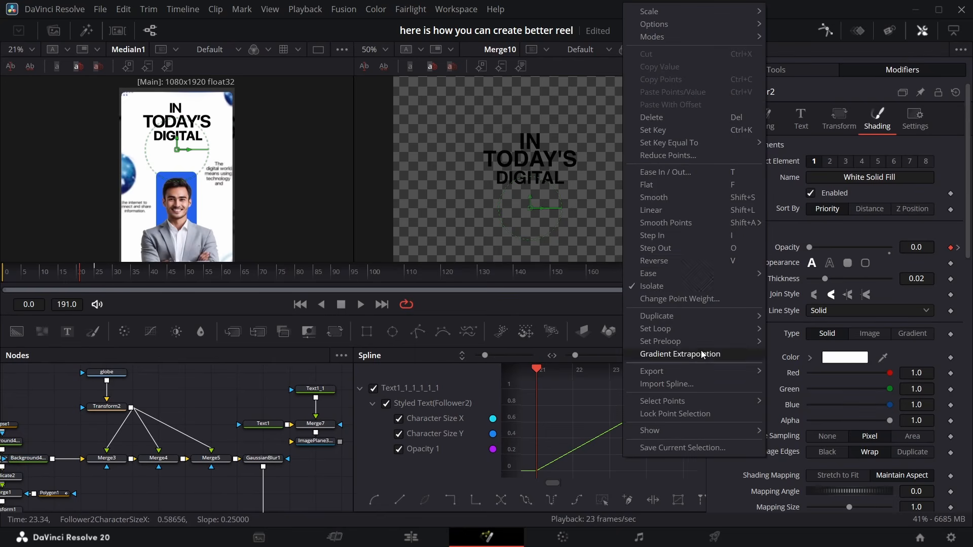
click(699, 263)
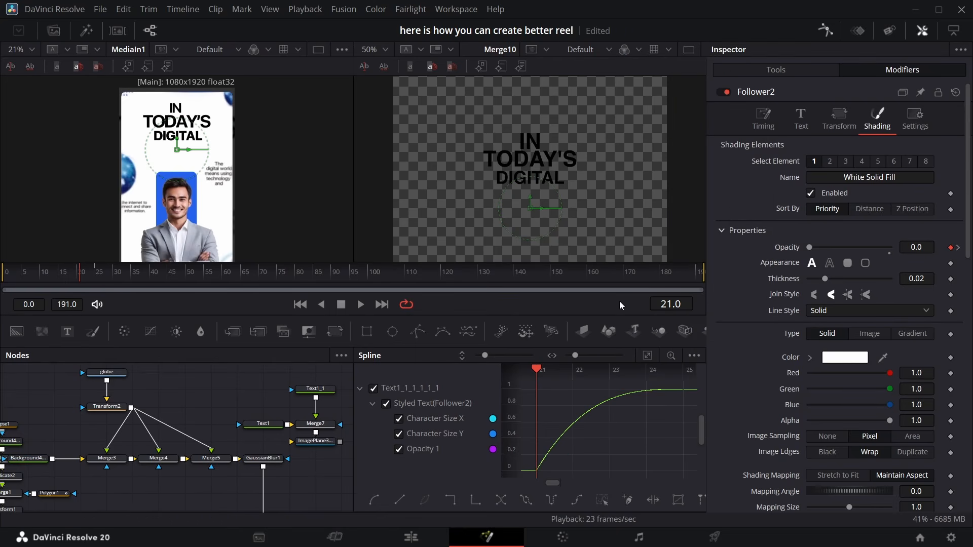
click(822, 31)
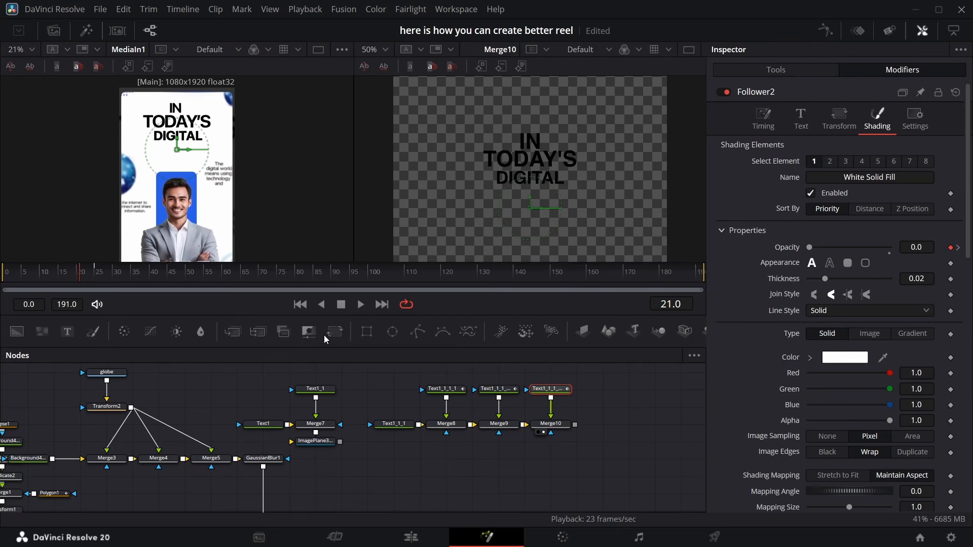
Set the WORLD Follower's timing delay between each character to 1.43
click(753, 117)
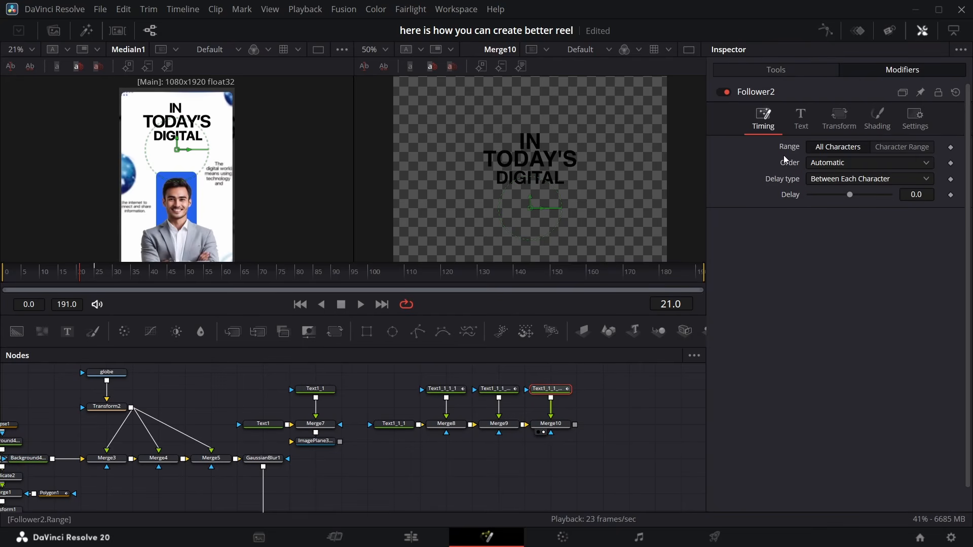
click(116, 276)
click(101, 273)
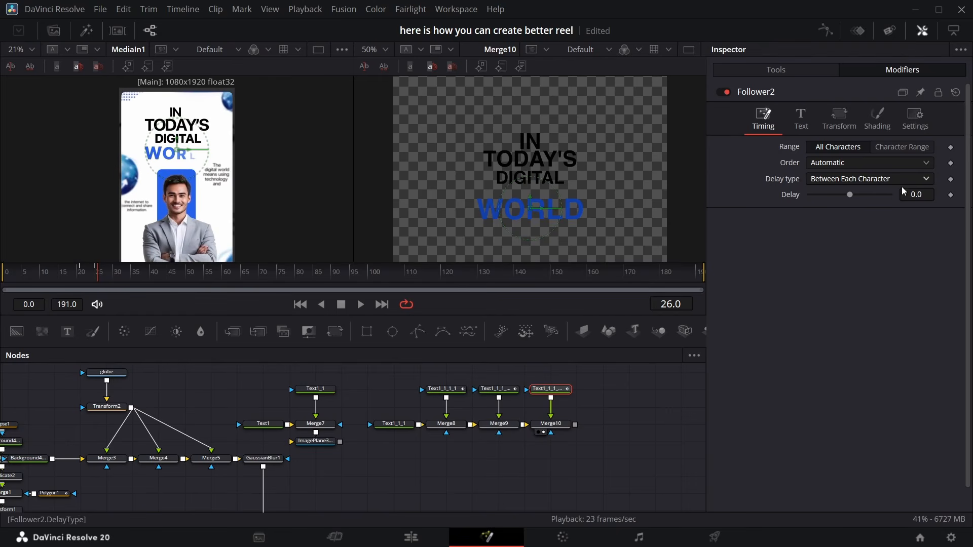
drag(909, 194, 967, 194)
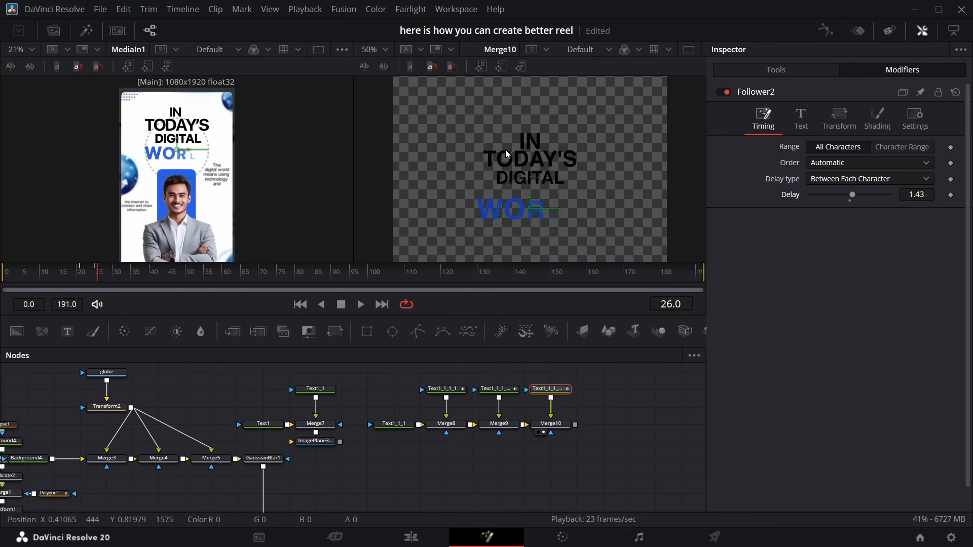
Move the WORLD text's layout center Y to 0.72
click(92, 278)
drag(91, 277, 160, 281)
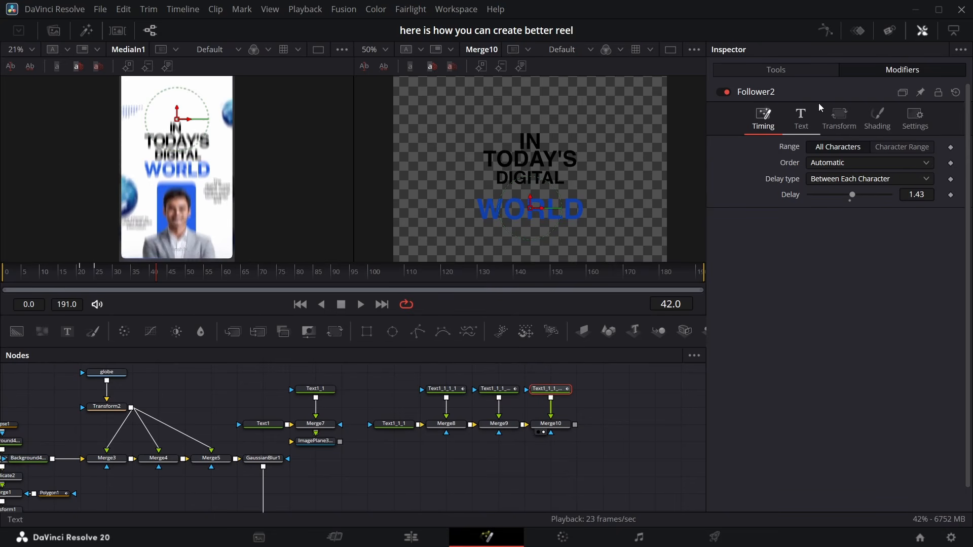
click(800, 71)
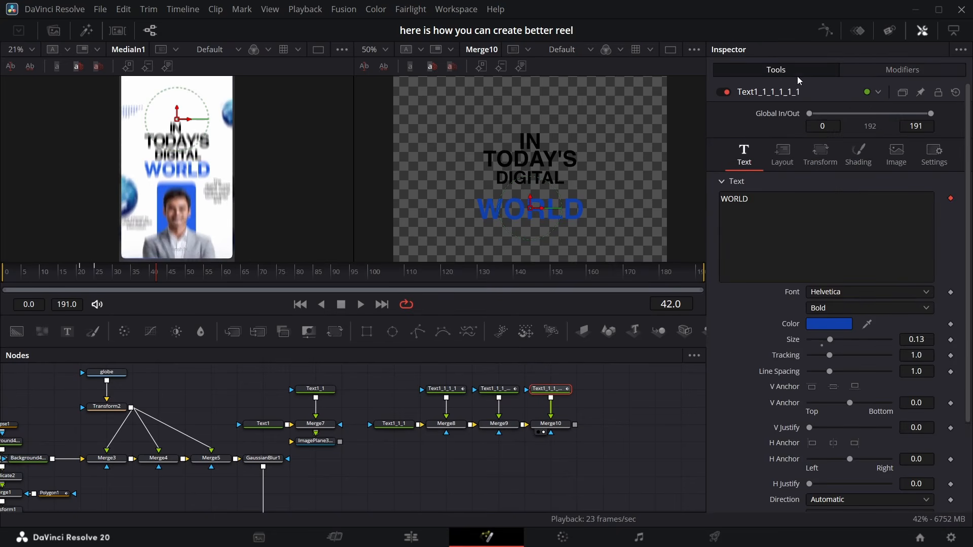
click(782, 152)
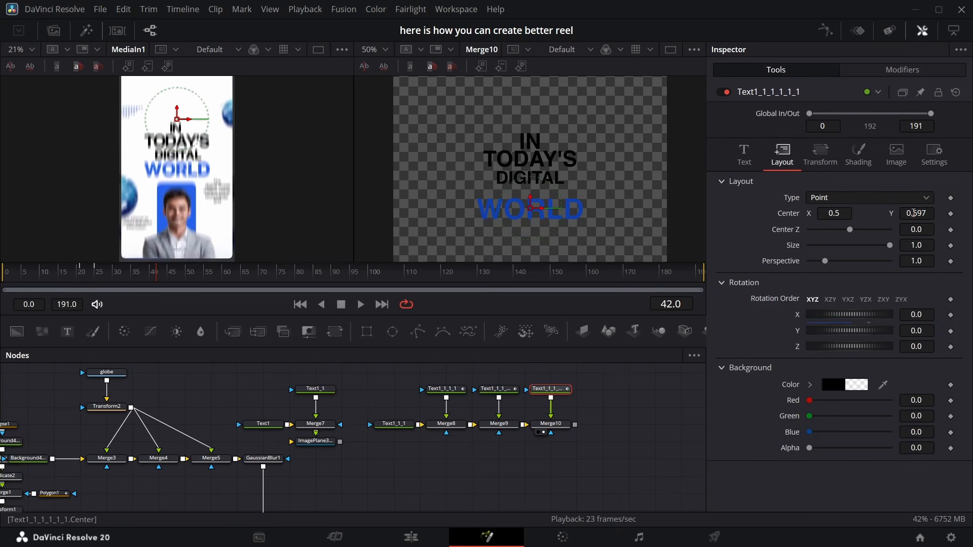
drag(914, 213, 940, 213)
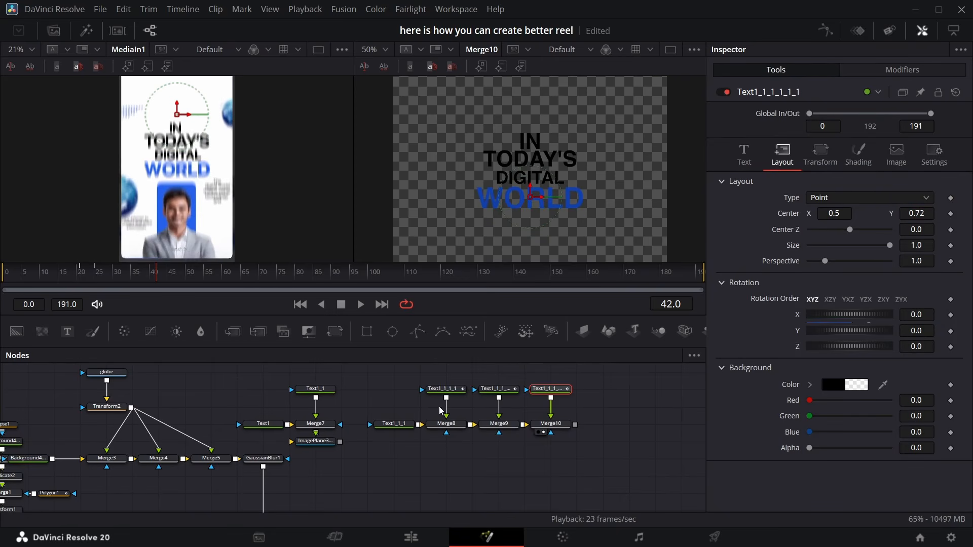
Bring the man's photo from the media pool into the node graph and rename its node GUY
scroll(551, 449, right, 5)
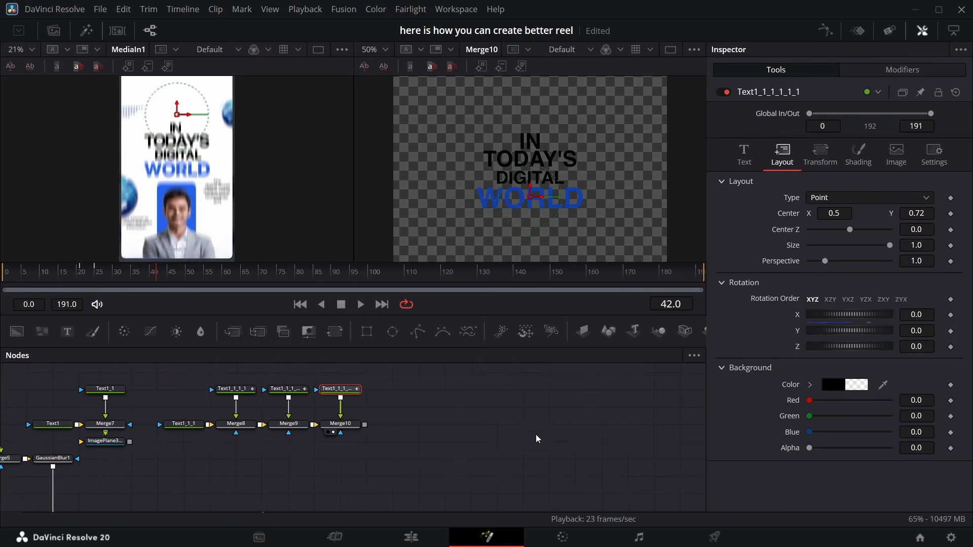
click(135, 277)
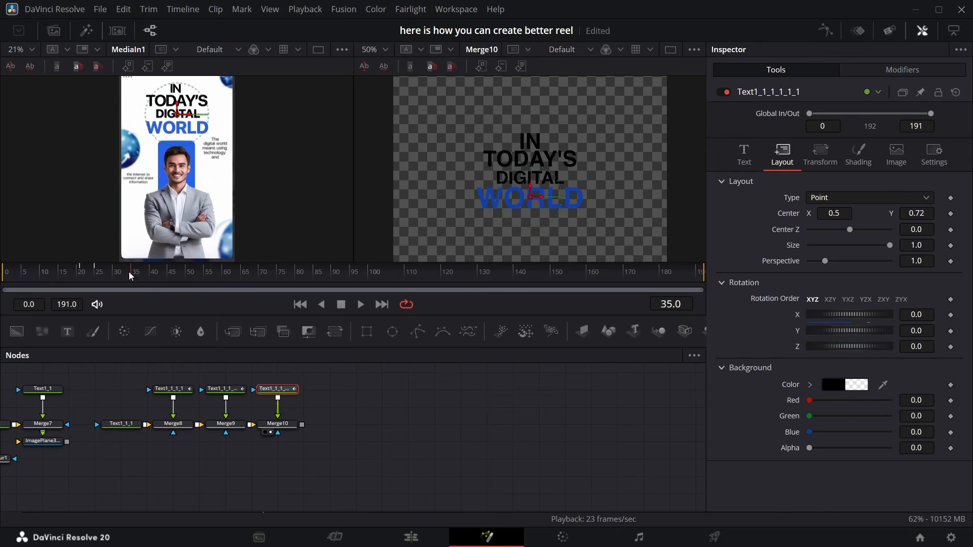
click(54, 30)
drag(142, 147, 385, 391)
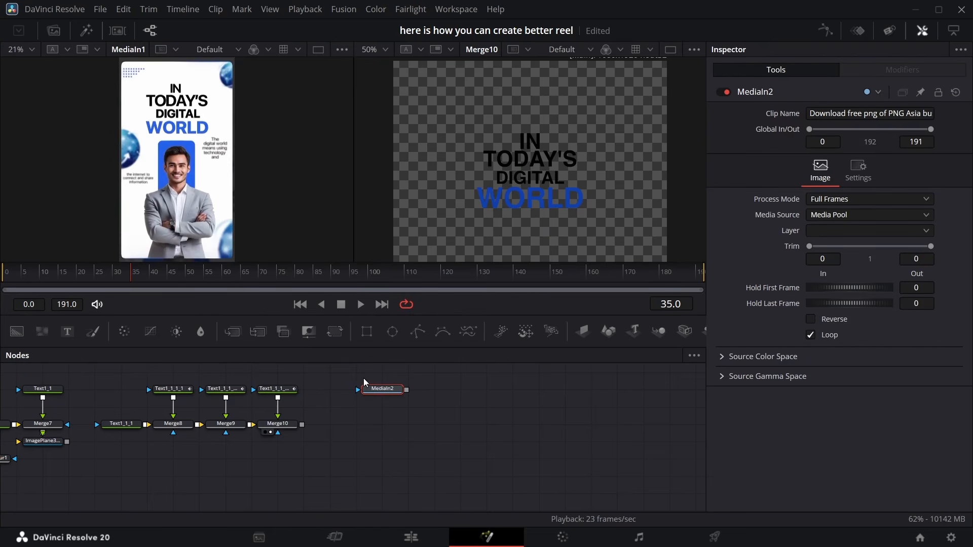
key(F2)
text(GUY)
key(Return)
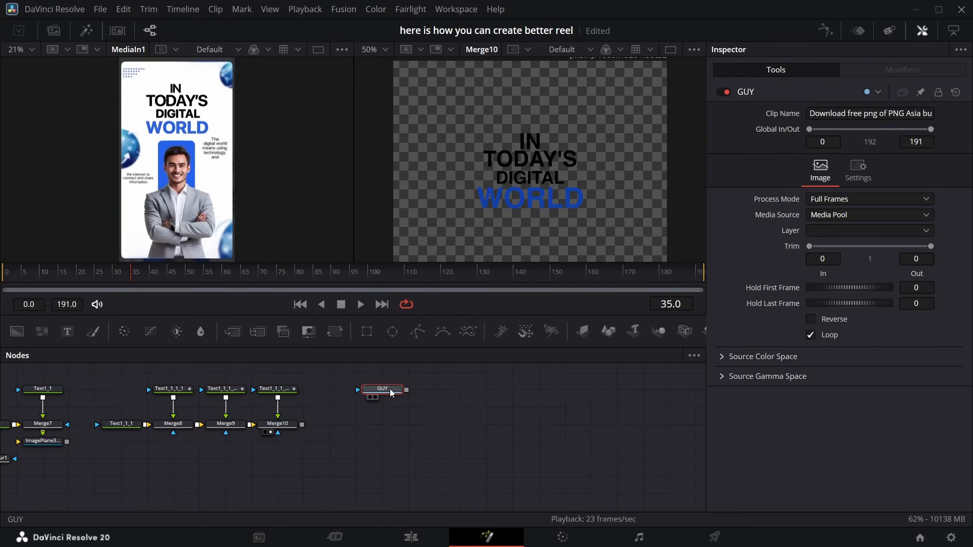
Add two Background nodes merged together and attach a Rectangle mask to the upper one
drag(382, 390, 407, 391)
drag(17, 332, 332, 425)
drag(411, 391, 463, 391)
drag(331, 424, 356, 424)
drag(16, 332, 380, 425)
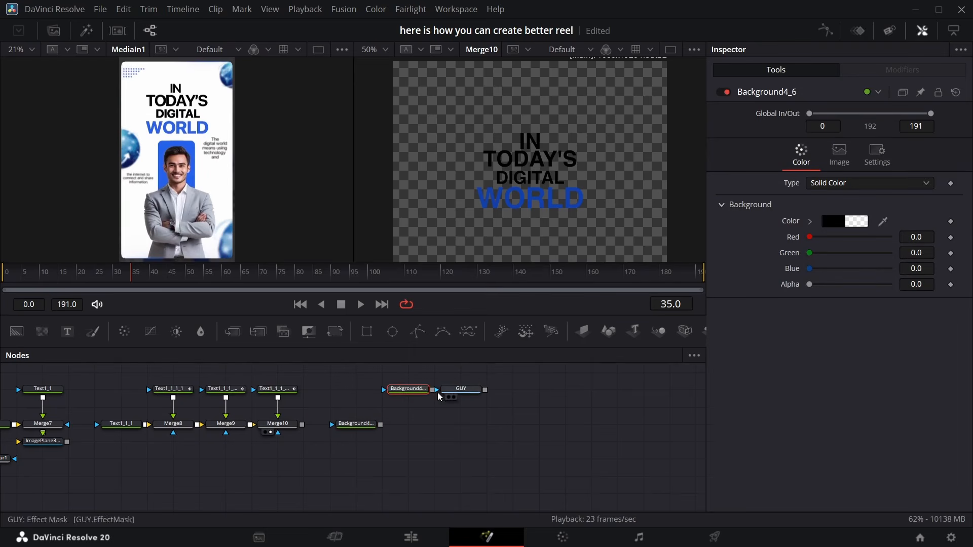
scroll(409, 426, up, 3)
scroll(410, 426, down, 2)
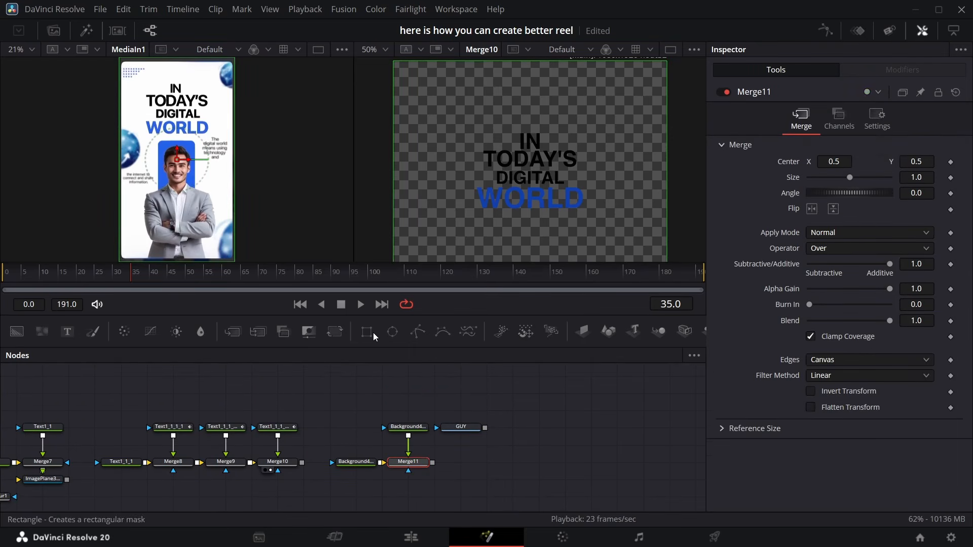
drag(370, 332, 419, 411)
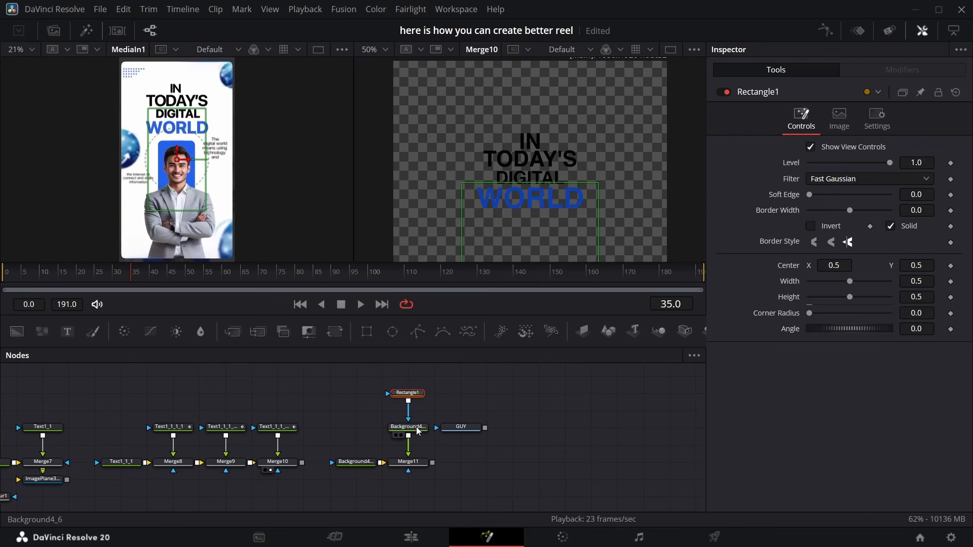
Copy the WORLD text's blue #1240ad into the masked background's color and set its alpha to 1
click(407, 427)
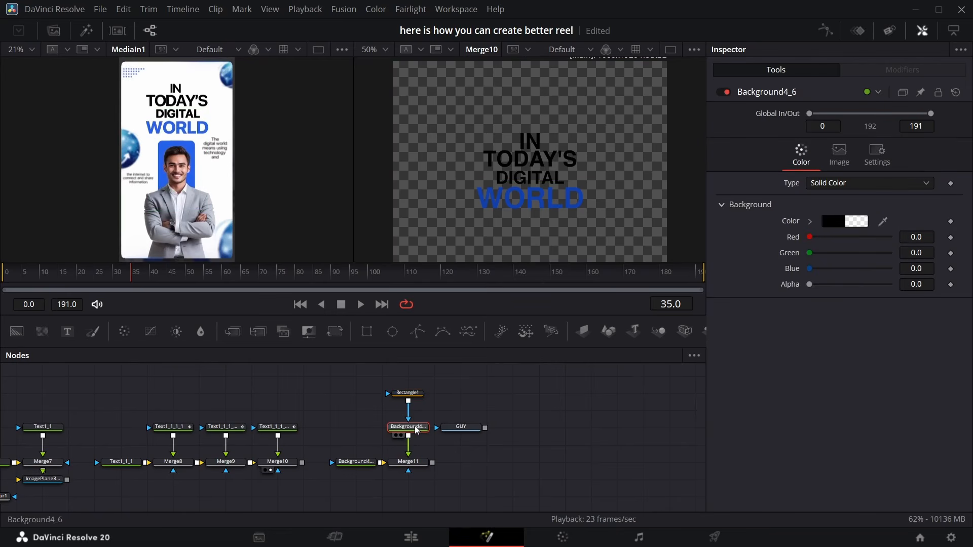
click(278, 427)
click(743, 154)
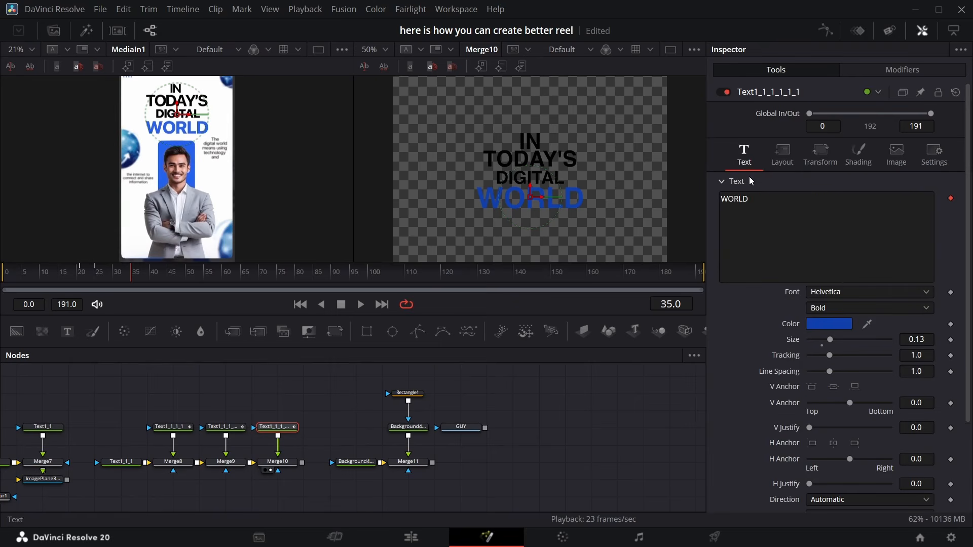
click(830, 325)
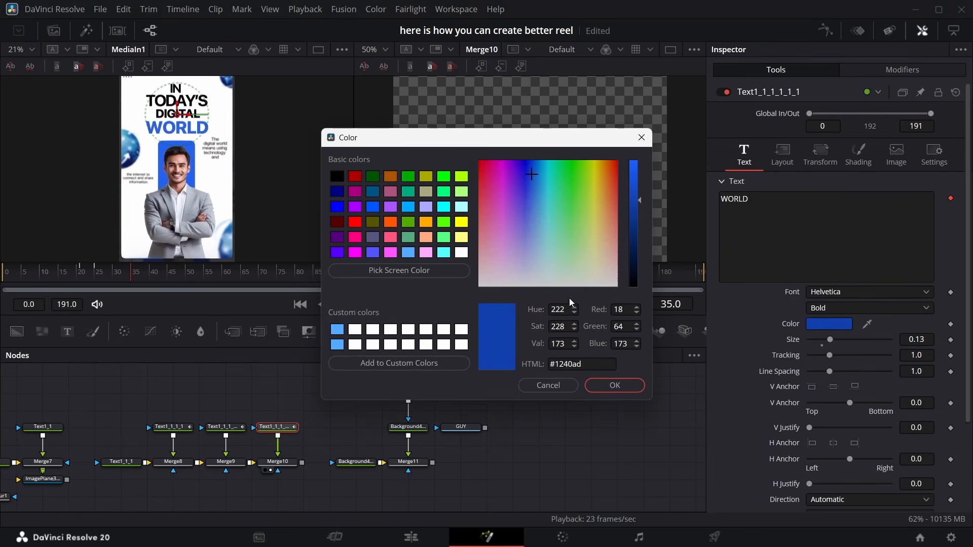
drag(589, 364, 545, 362)
key(ctrl+c)
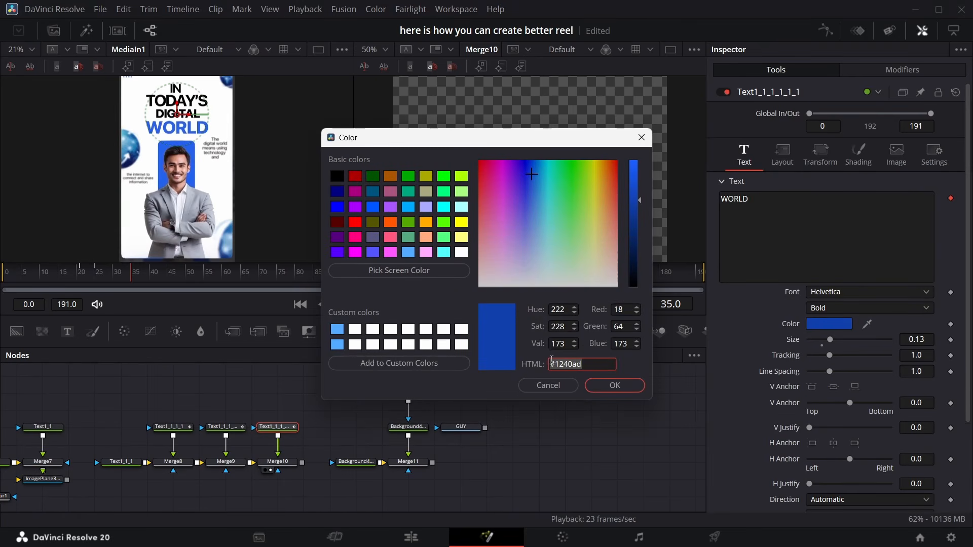
click(549, 386)
click(407, 427)
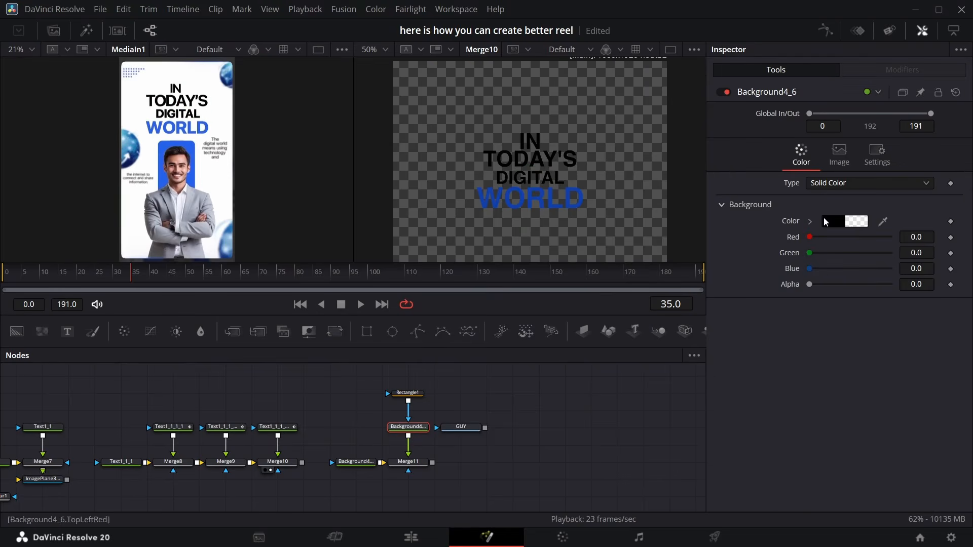
click(850, 225)
double_click(591, 361)
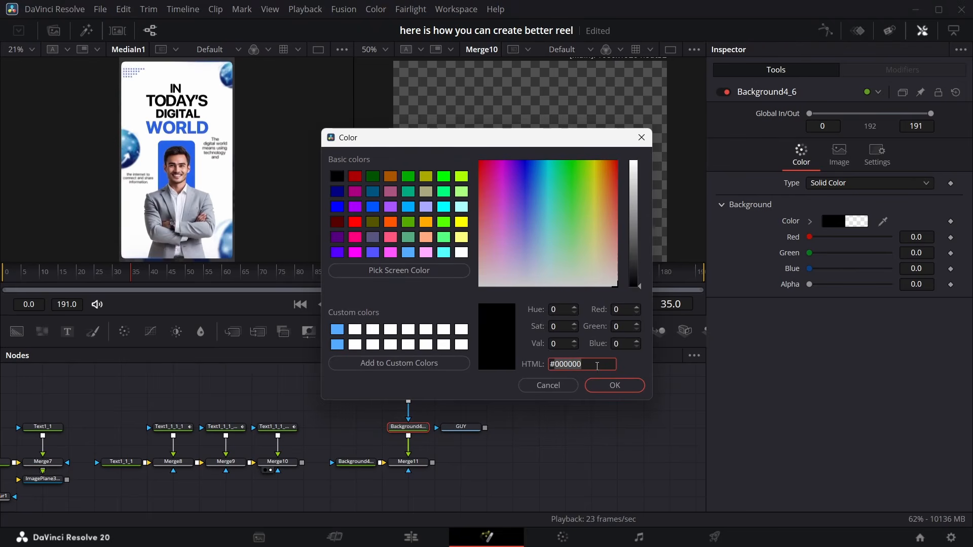
key(ctrl+v)
click(613, 384)
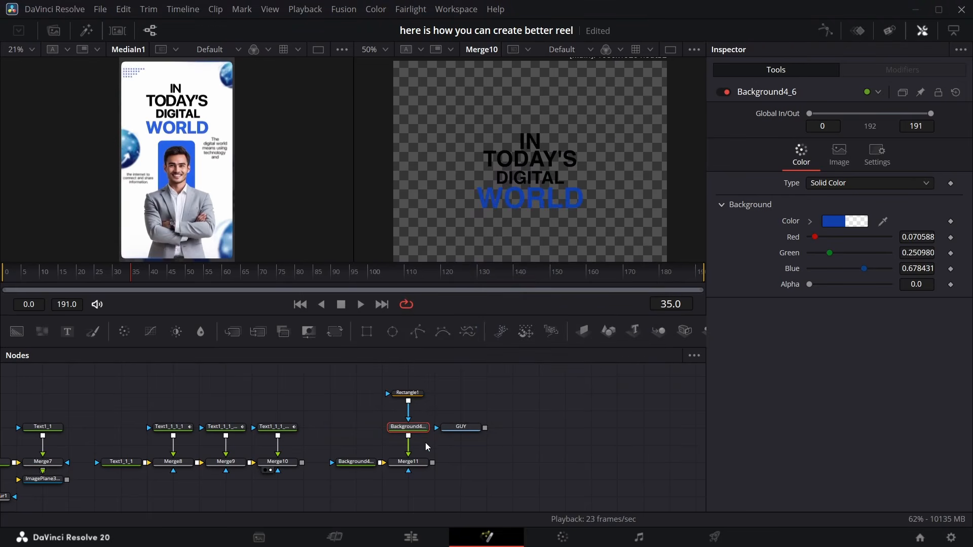
click(401, 471)
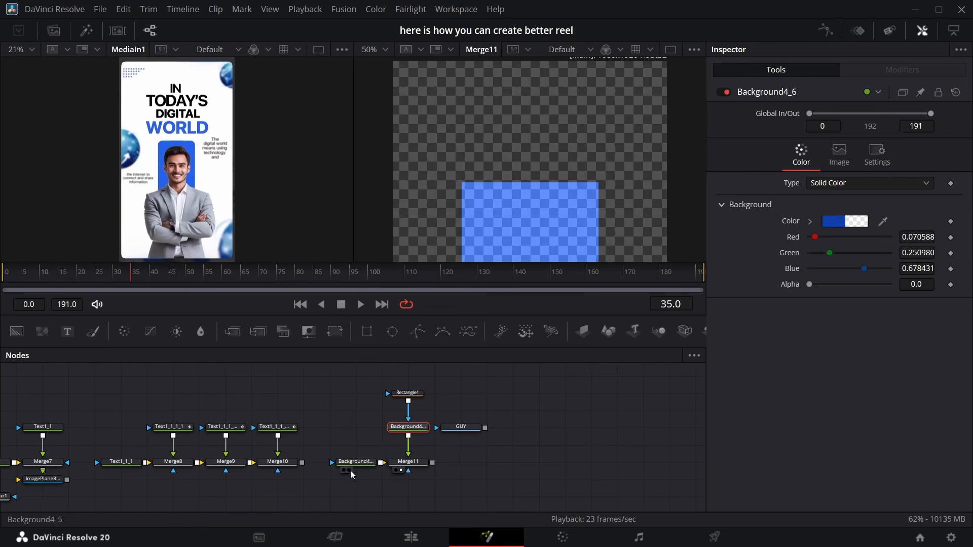
double_click(811, 284)
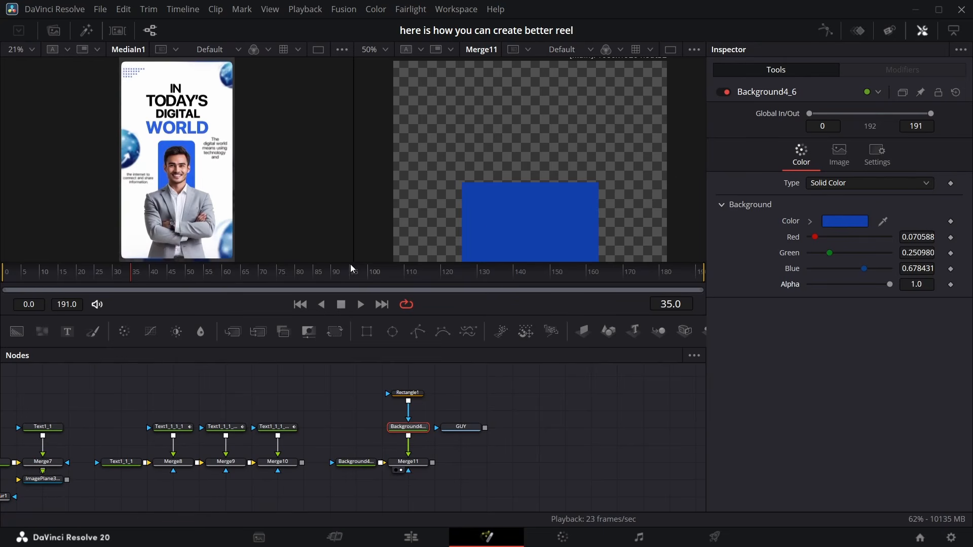
Reshape the Rectangle mask into a narrow, tall panel with rounded corners
click(408, 393)
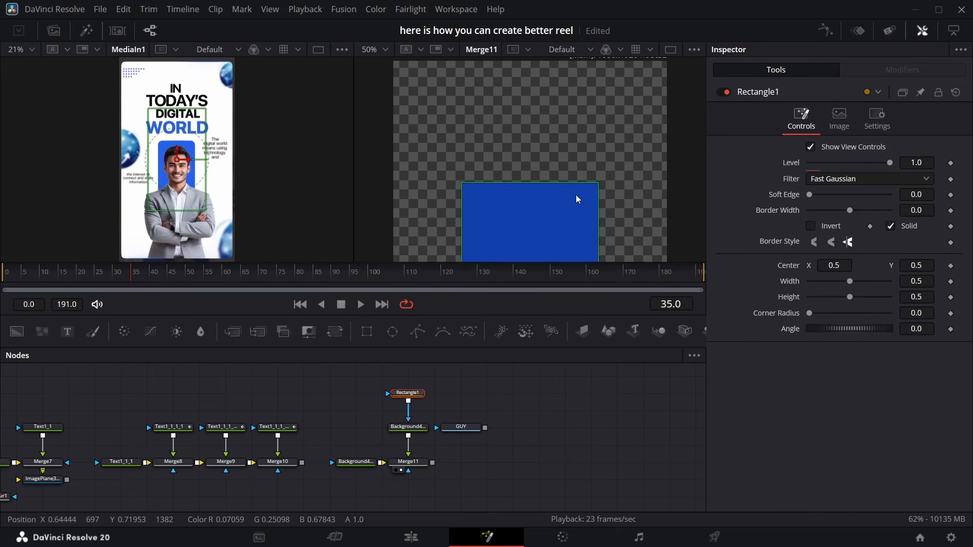
drag(593, 199, 527, 201)
scroll(529, 202, down, 1)
drag(917, 266, 858, 266)
drag(809, 314, 827, 313)
Merge the GUY image over the blue panel and move him to center about 0.53, 0.32
drag(484, 427, 433, 462)
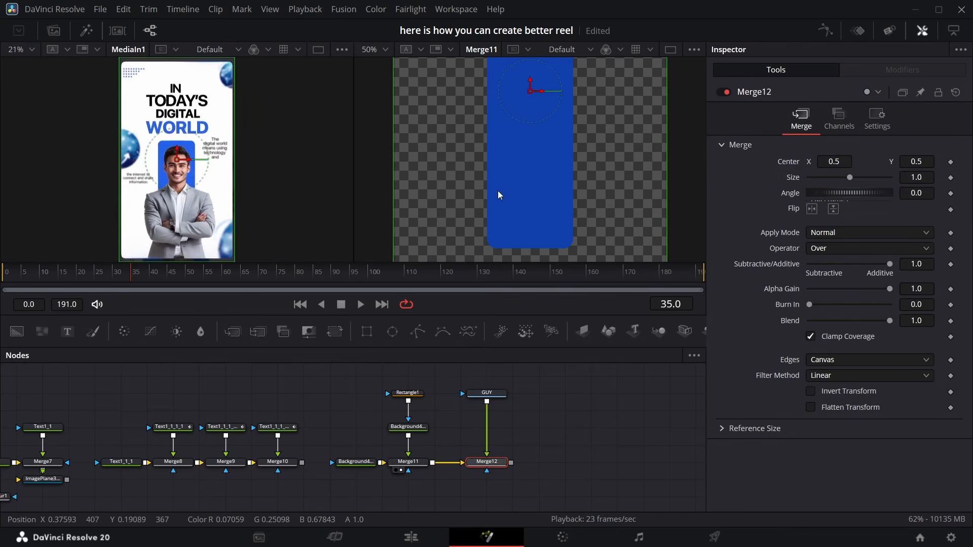
click(385, 49)
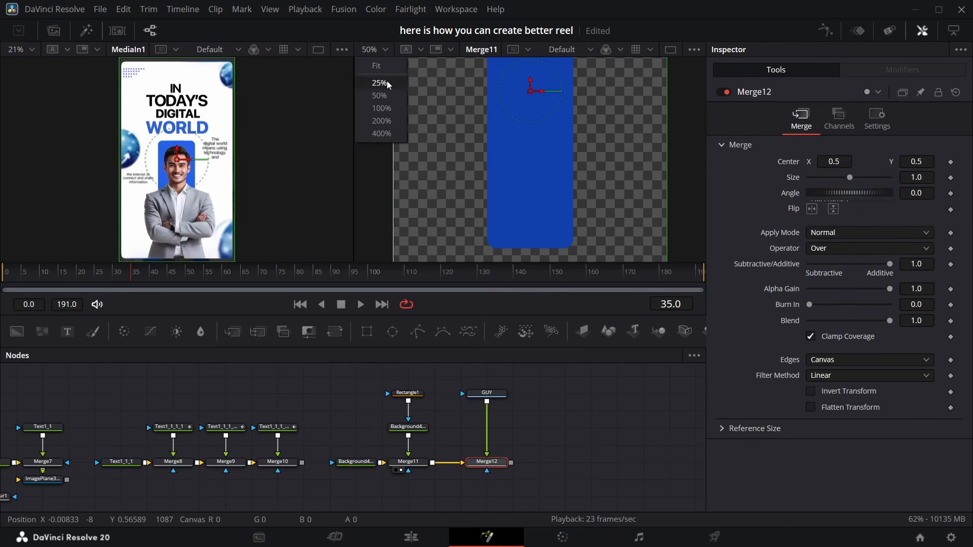
click(387, 81)
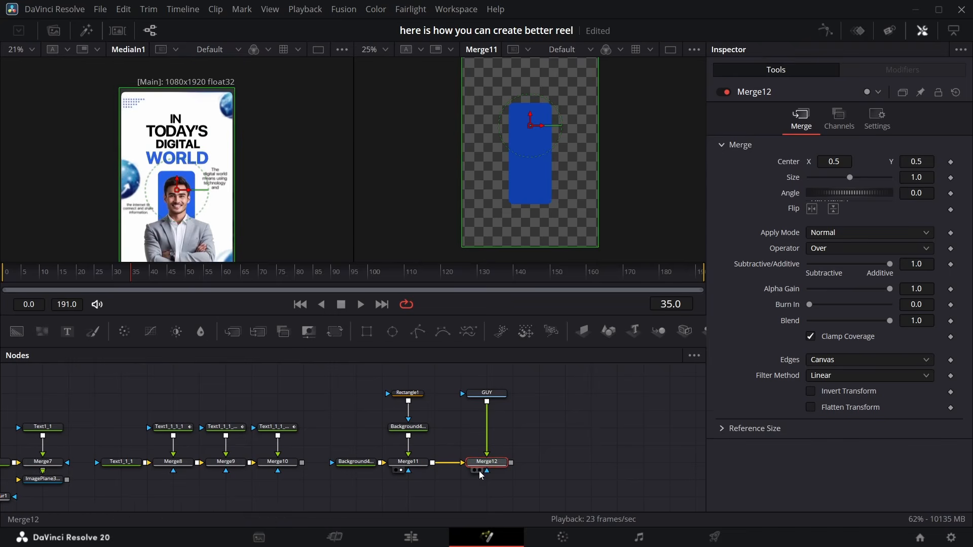
click(478, 470)
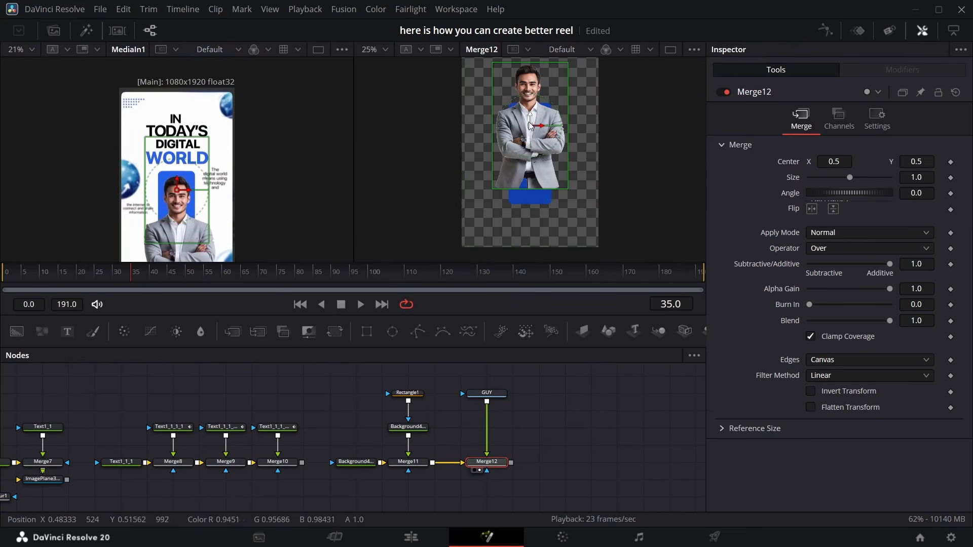
drag(531, 127, 535, 170)
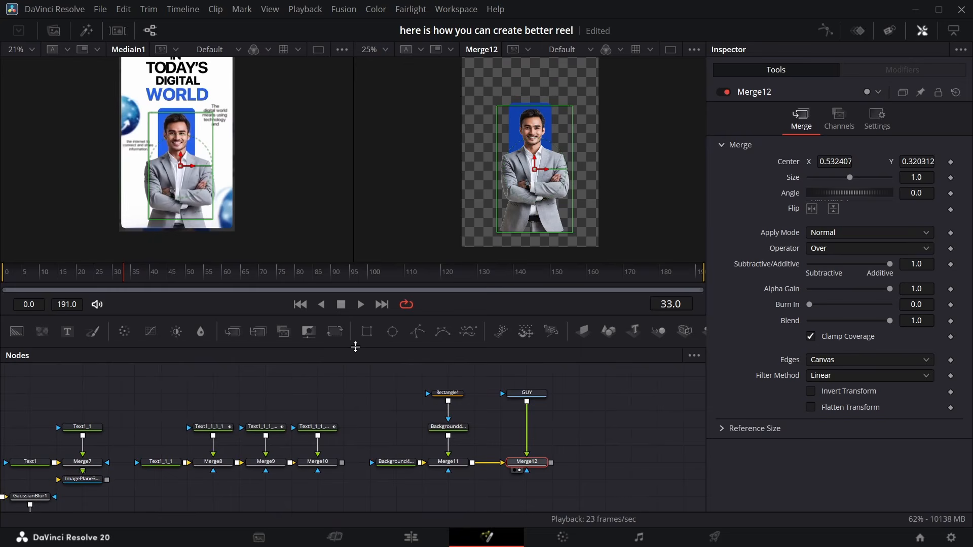
Rearrange the node groups in the node editor to tidy the graph
drag(409, 348, 409, 196)
scroll(314, 308, left, 10)
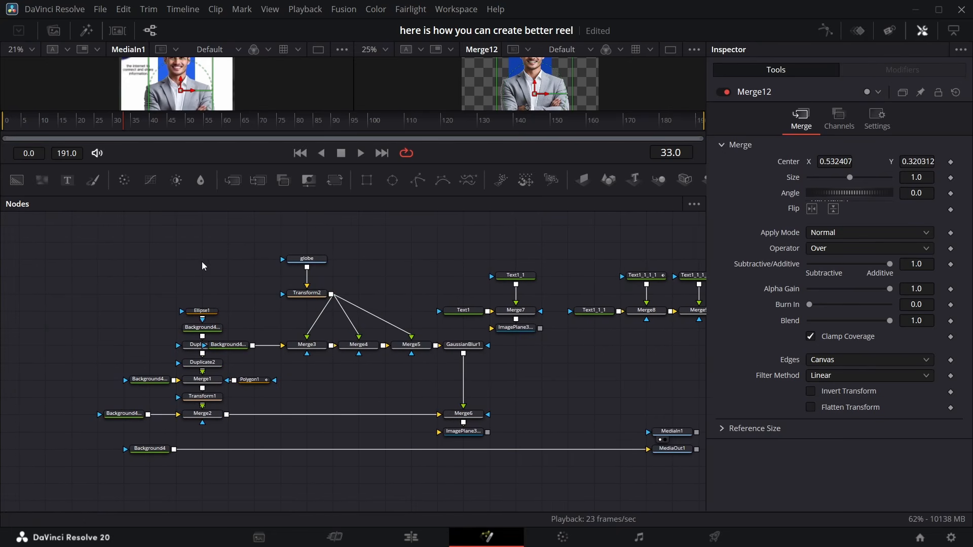
drag(65, 230, 293, 364)
drag(400, 375, 613, 446)
drag(586, 434, 245, 296)
drag(299, 249, 487, 355)
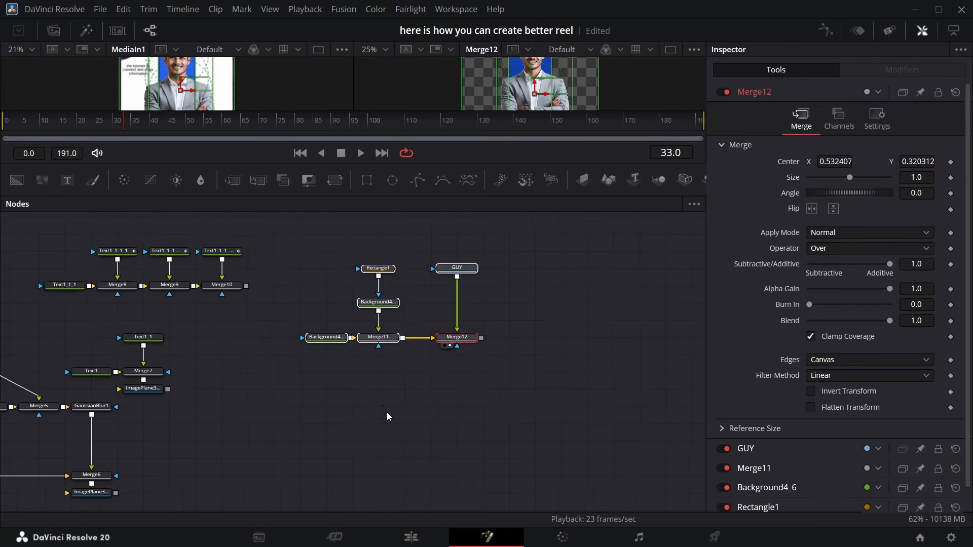
scroll(424, 343, left, 5)
scroll(424, 344, up, 3)
drag(471, 164, 471, 295)
scroll(385, 406, right, 5)
drag(123, 258, 134, 282)
scroll(101, 431, down, 4)
click(73, 471)
drag(73, 480, 269, 408)
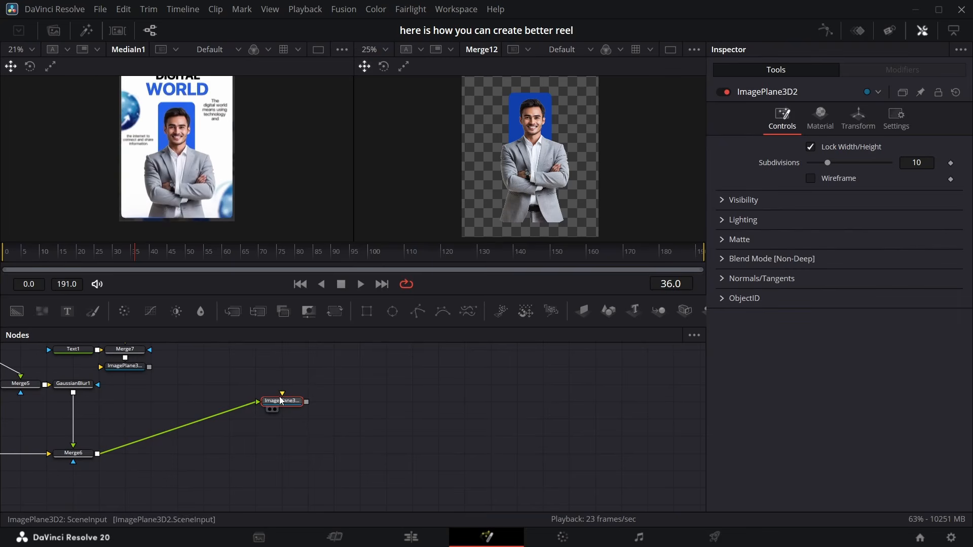
drag(141, 367, 257, 361)
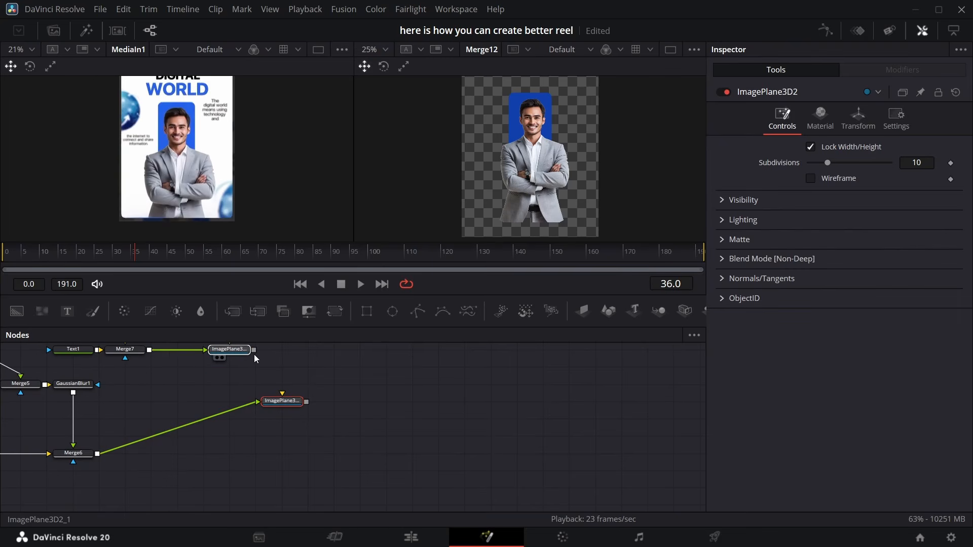
scroll(293, 371, up, 1)
scroll(291, 373, down, 5)
Add a Transform node after the headline's final merge
click(214, 455)
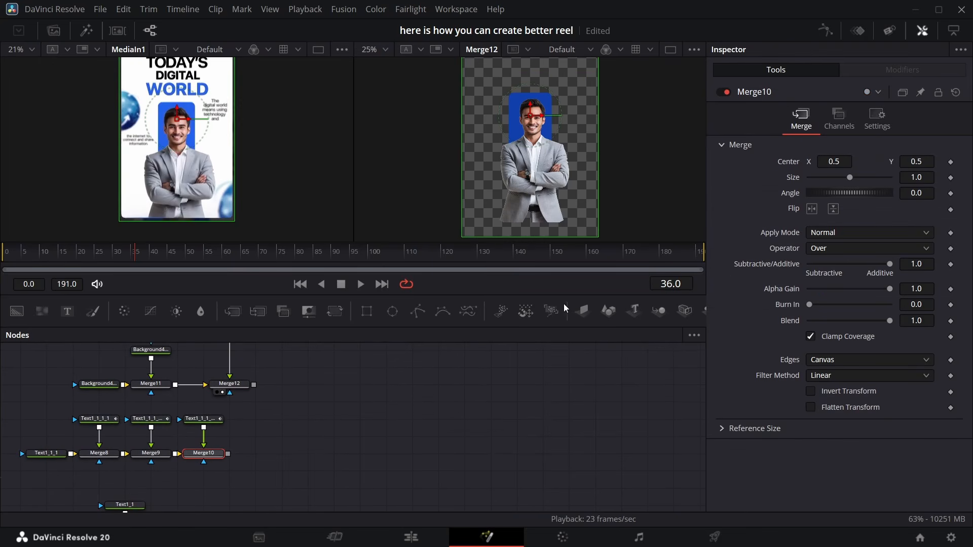
click(335, 311)
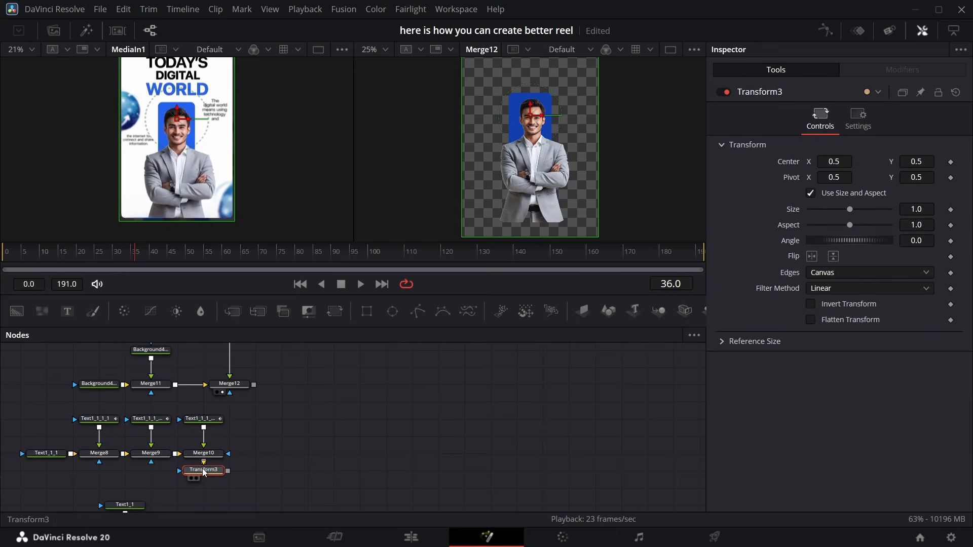
drag(221, 474, 300, 457)
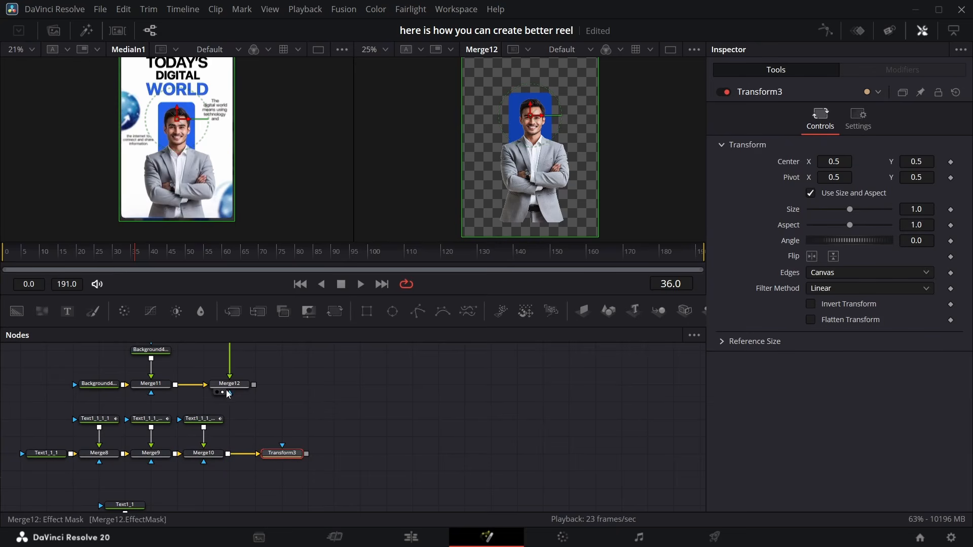
Add a Transform node after the photo's merge node
click(245, 386)
click(335, 312)
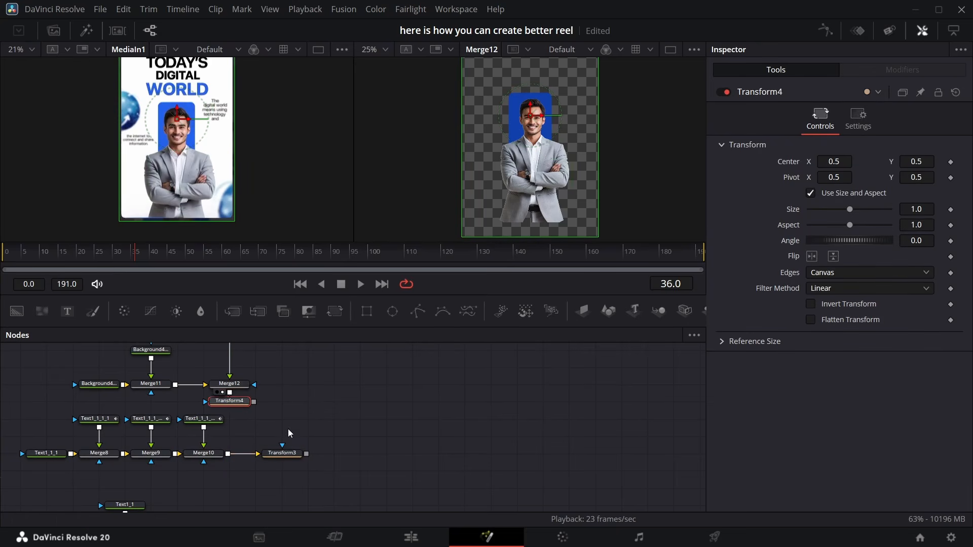
Add a 3D image plane after the headline's Transform node and reposition the background image plane node
click(283, 454)
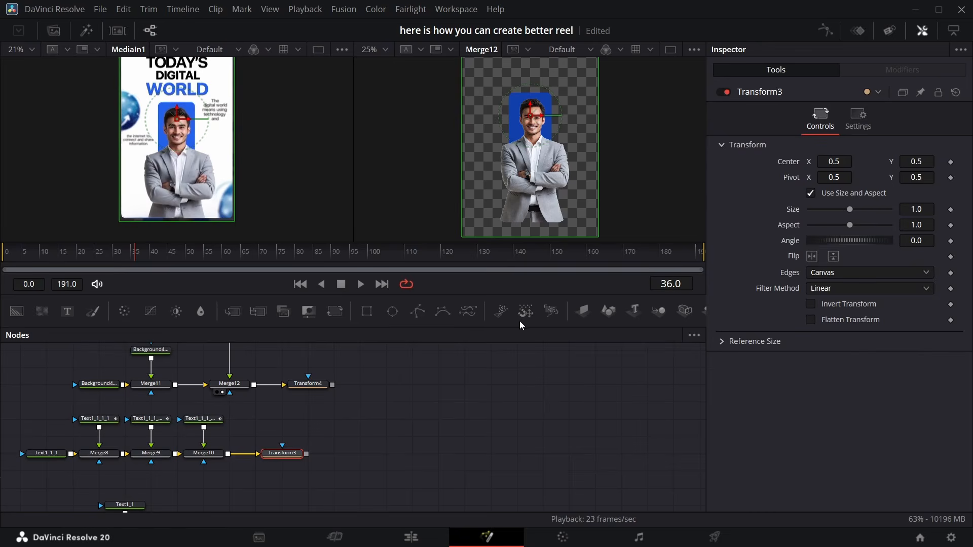
click(583, 310)
scroll(354, 376, down, 3)
scroll(353, 376, down, 8)
scroll(354, 380, up, 5)
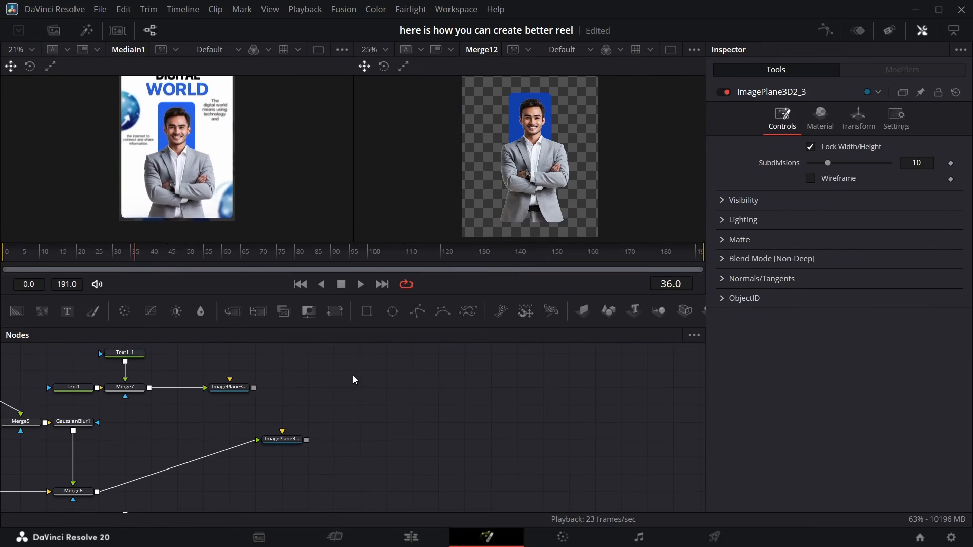
drag(296, 440, 373, 404)
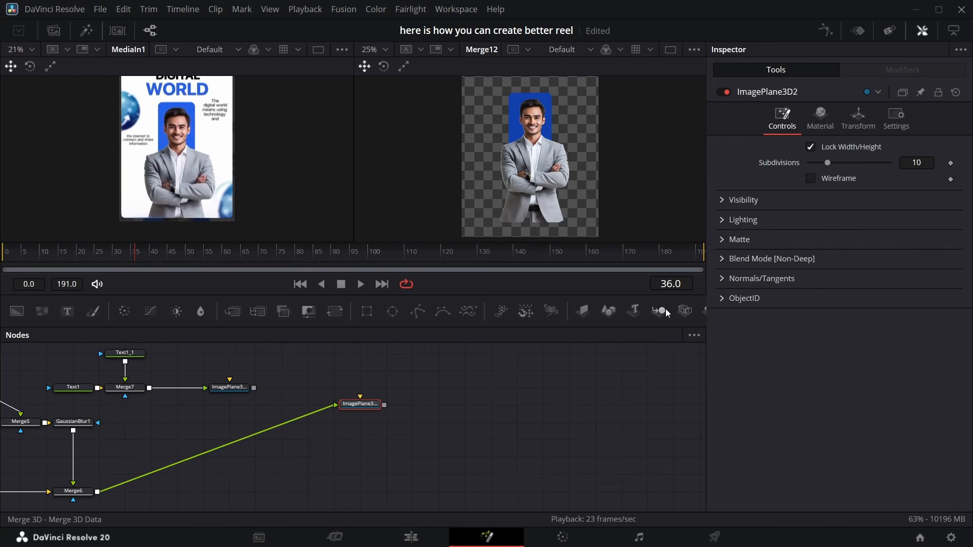
Add a Merge3D node with a camera and a Renderer3D node
click(684, 310)
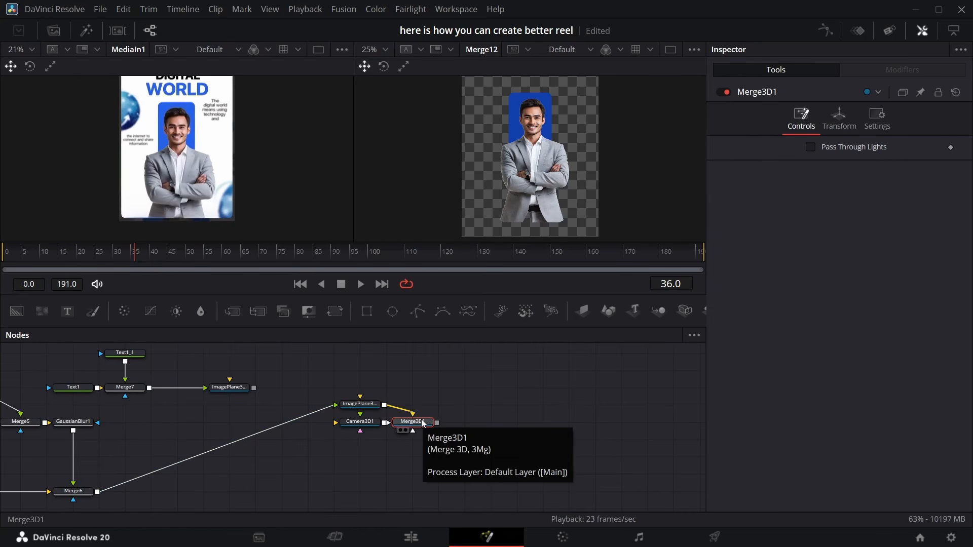
key(shift+space)
text(r)
key(Return)
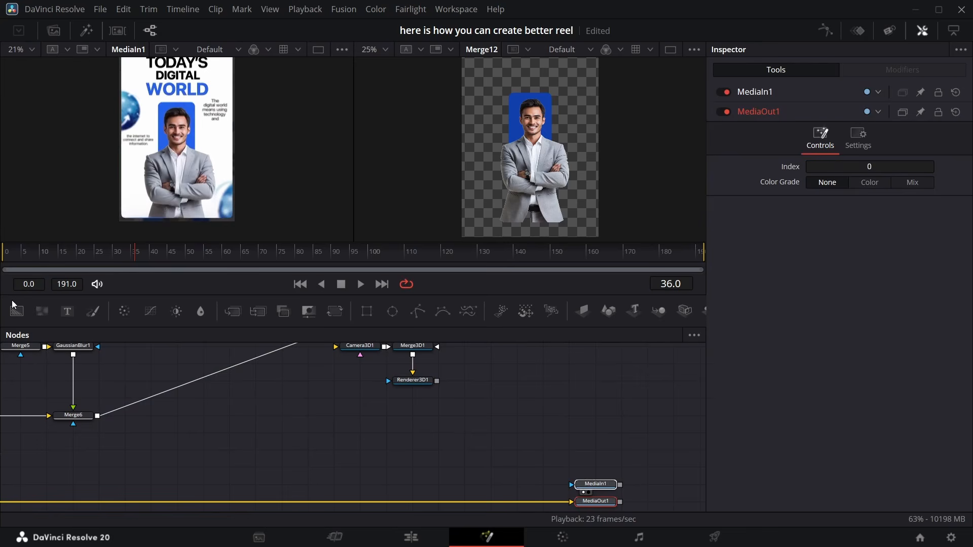
Wire the camera into the Merge3D and the renderer into the final merge, arranging the 3D nodes
drag(233, 312, 337, 455)
drag(408, 496, 417, 500)
drag(436, 364, 420, 482)
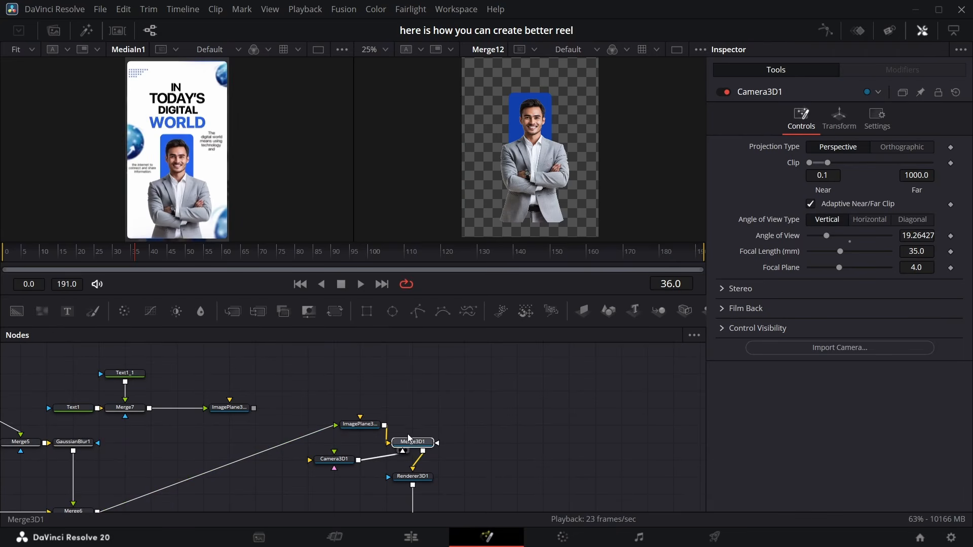
drag(408, 435, 411, 425)
click(333, 460)
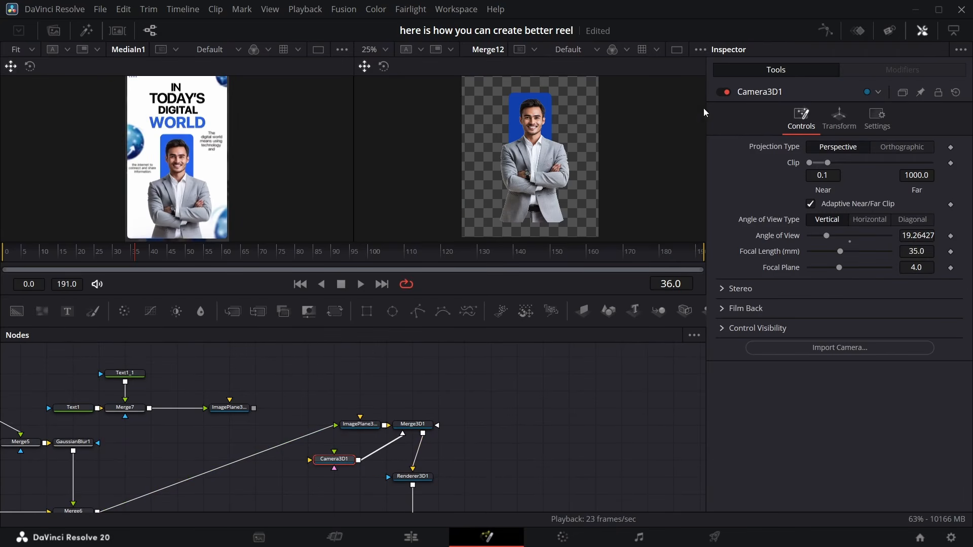
Show the final output fitted in the viewer and set the camera's Z translation to 5.15
click(839, 118)
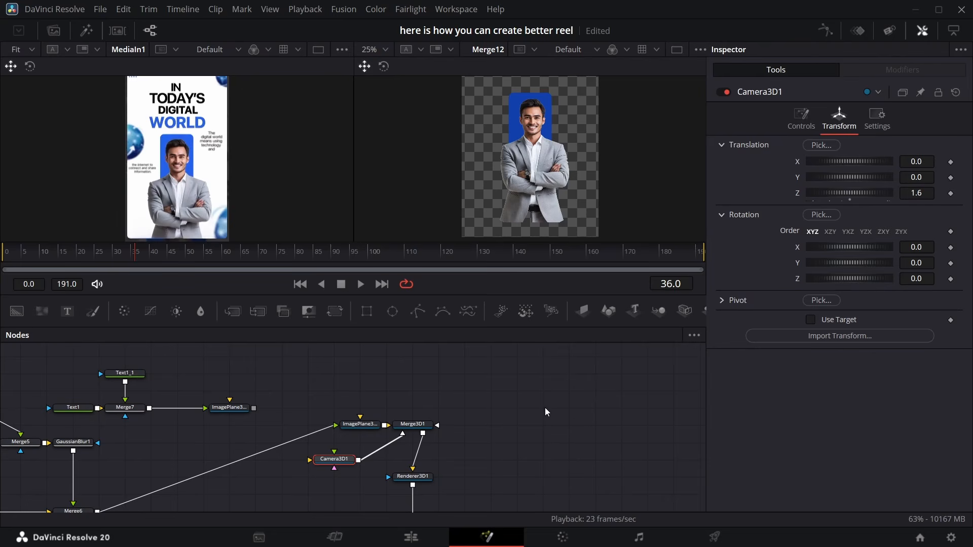
scroll(470, 452, down, 5)
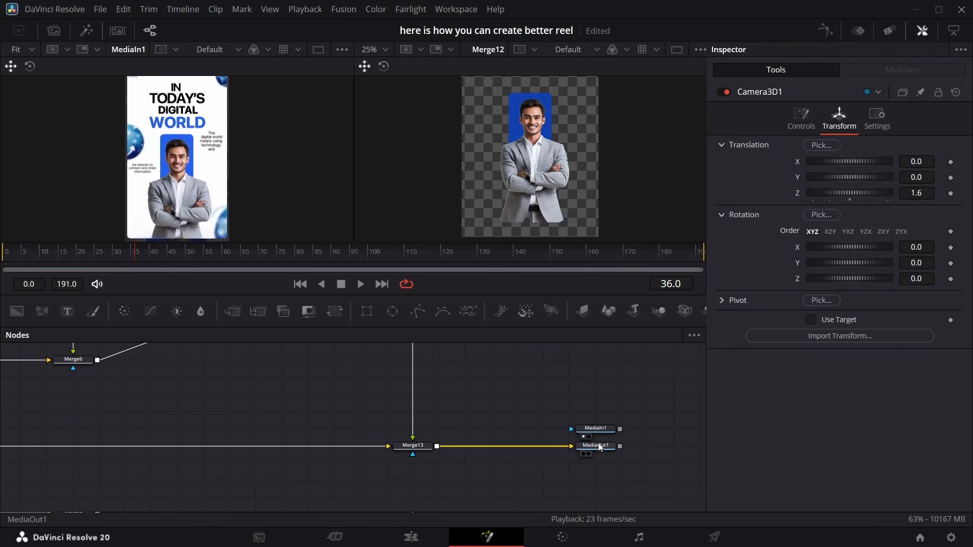
click(588, 455)
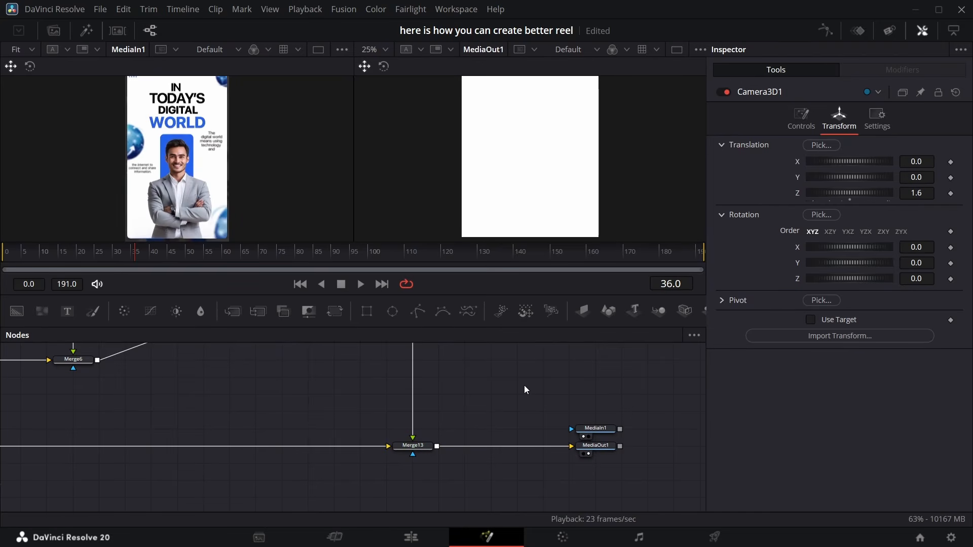
scroll(524, 385, up, 5)
scroll(524, 385, down, 2)
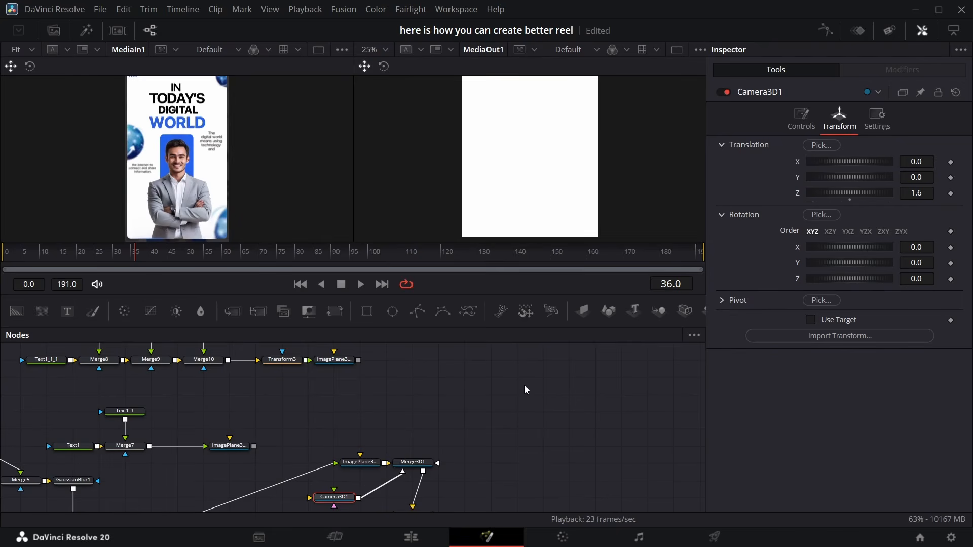
scroll(353, 433, down, 1)
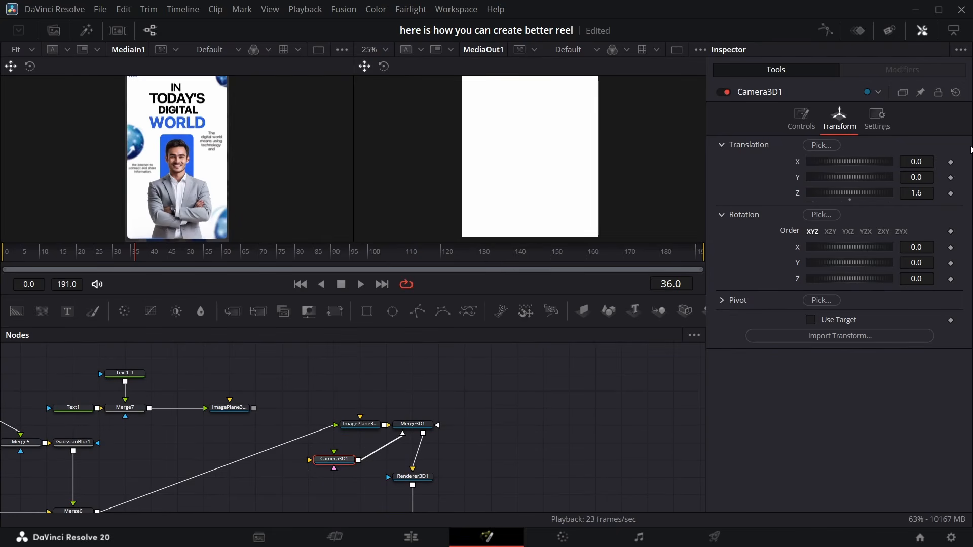
click(383, 50)
click(379, 66)
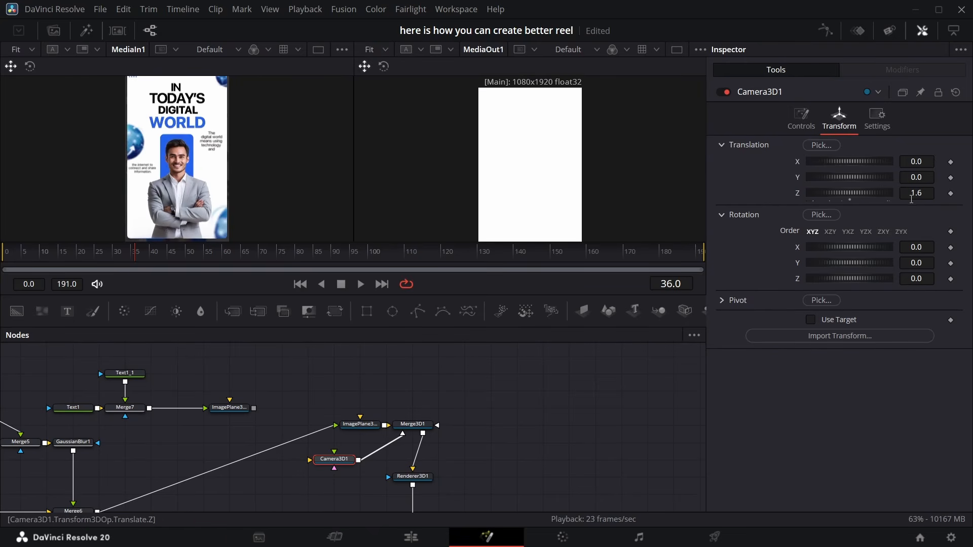
drag(922, 195, 951, 196)
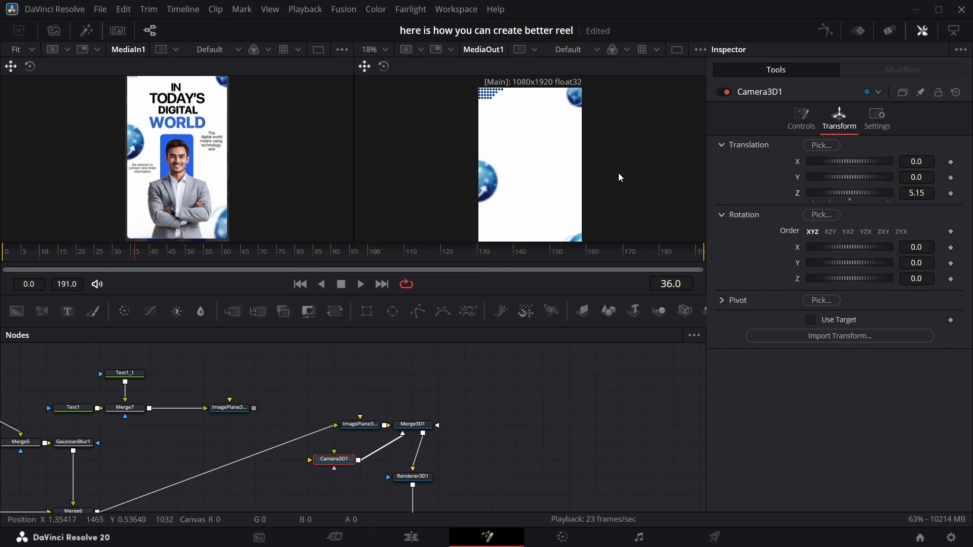
Set the dot-grid Duplicate2 node's center Y to 0.477
scroll(619, 175, up, 3)
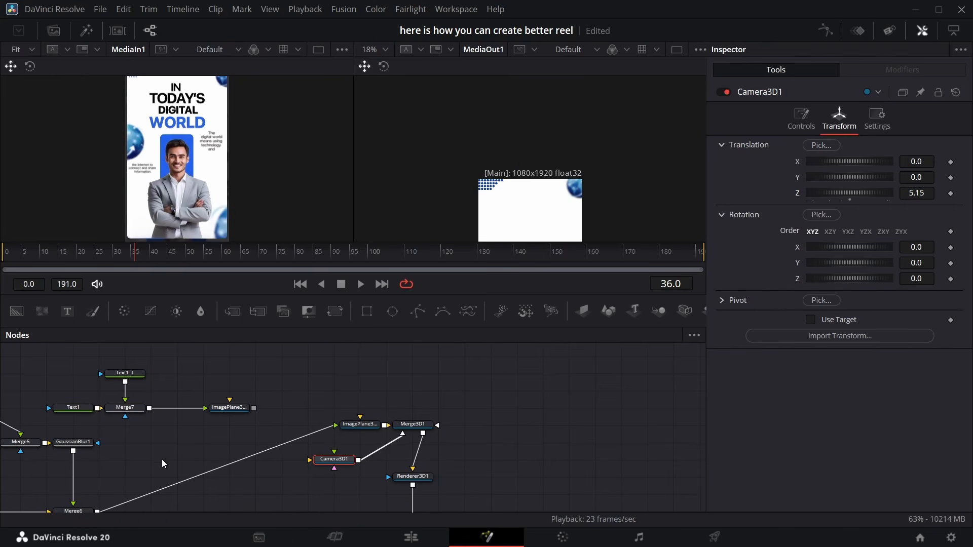
drag(162, 459, 162, 379)
scroll(153, 397, down, 1)
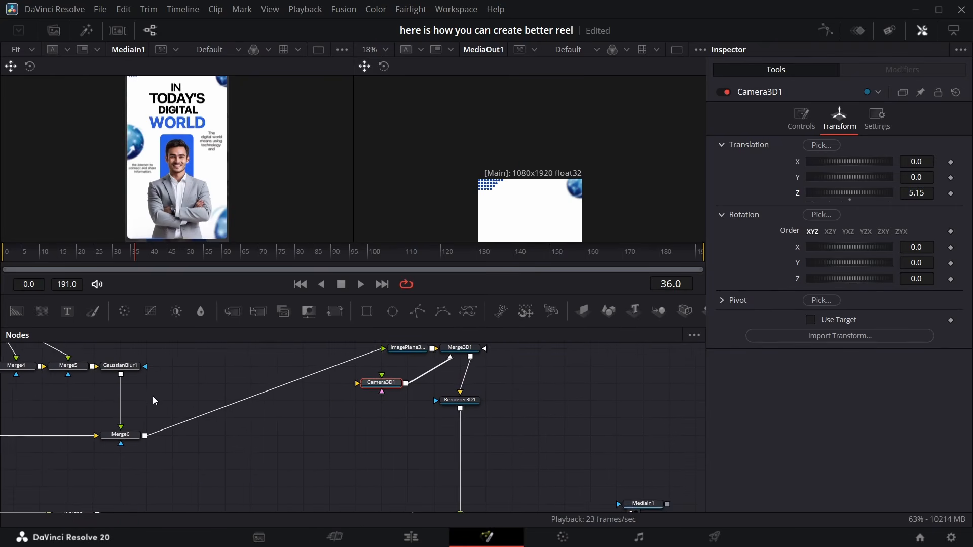
scroll(154, 396, left, 5)
scroll(168, 394, up, 1)
scroll(181, 389, left, 1)
scroll(186, 391, up, 1)
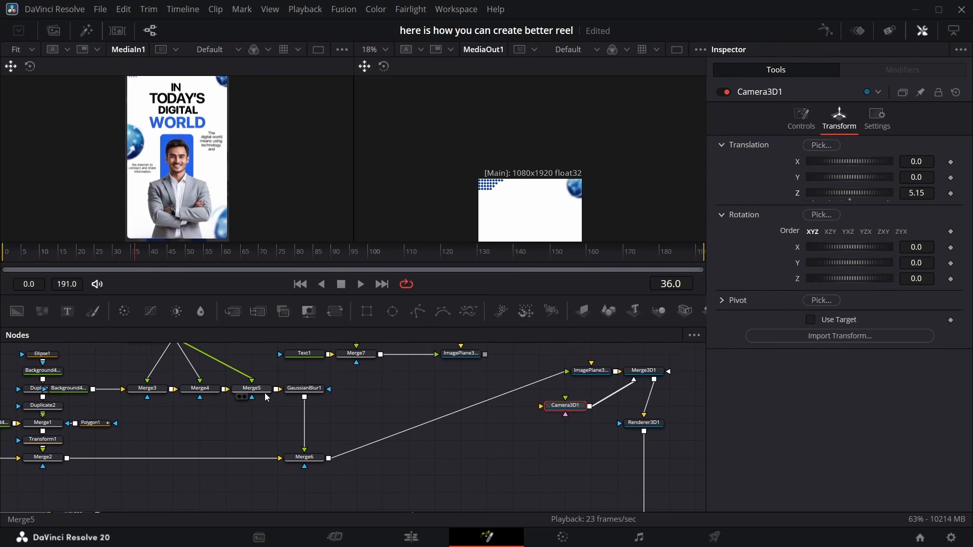
click(256, 395)
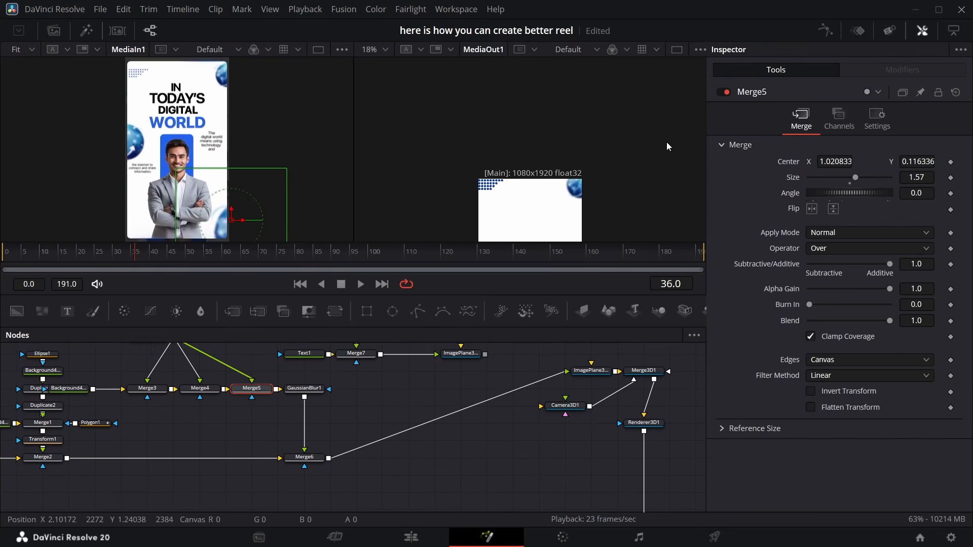
click(159, 396)
drag(930, 163, 918, 162)
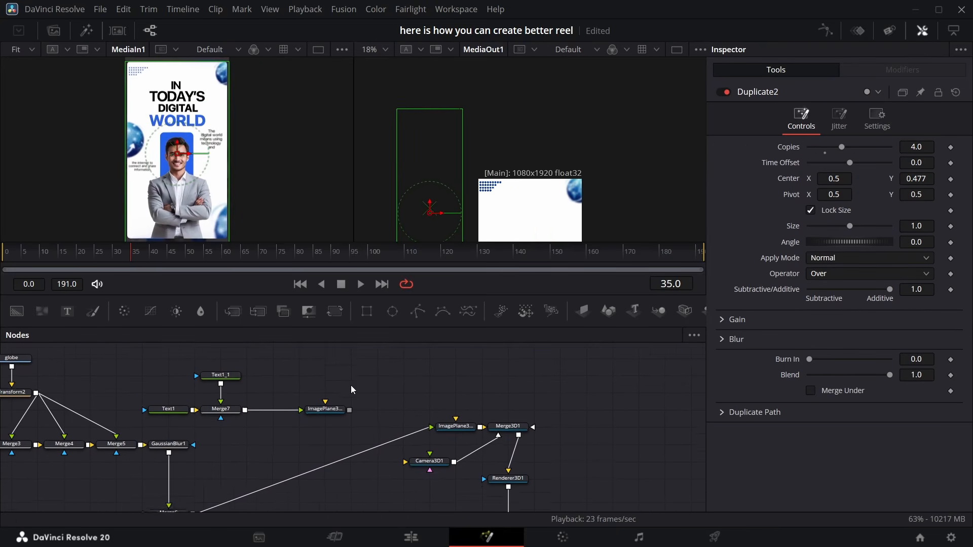
Set the background image plane's Z translation to -0.11
scroll(350, 385, up, 1)
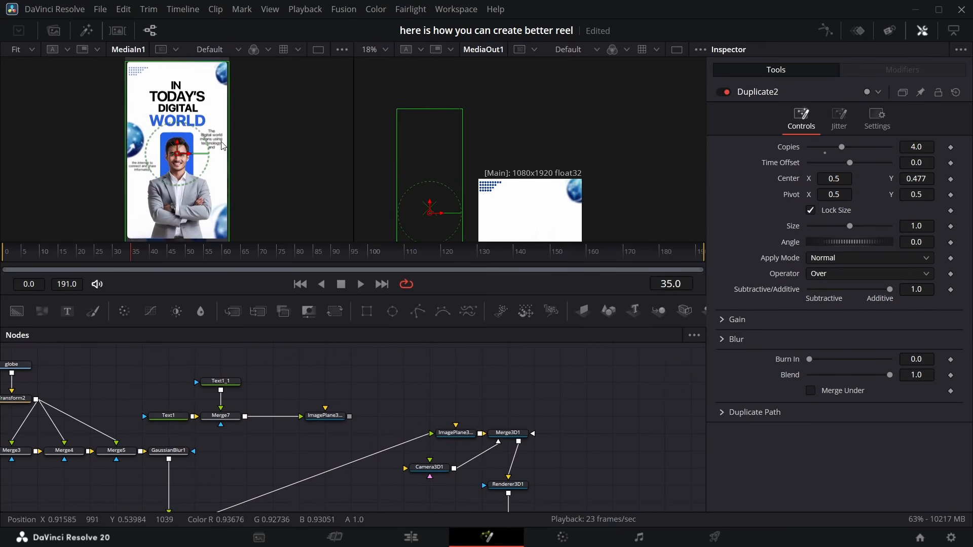
click(456, 433)
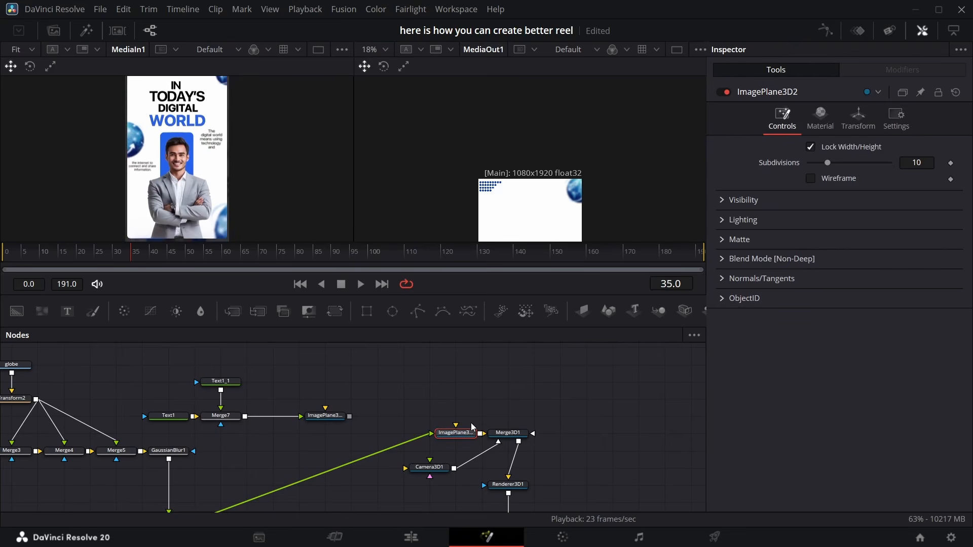
click(858, 115)
mouse_move(919, 193)
mouse_down()
mouse_move(897, 193)
mouse_move(912, 193)
mouse_up()
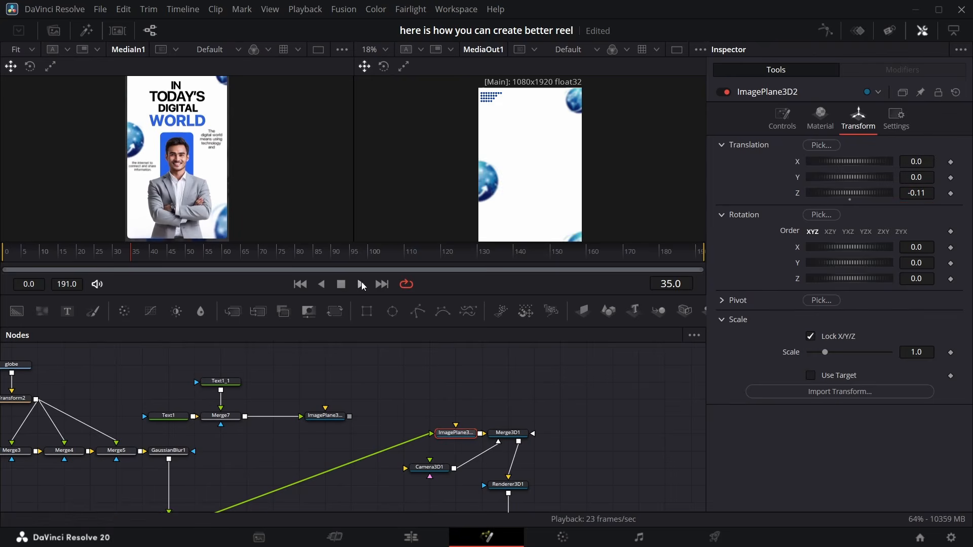
Connect the body-text image plane into the Merge3D node
drag(349, 416, 514, 429)
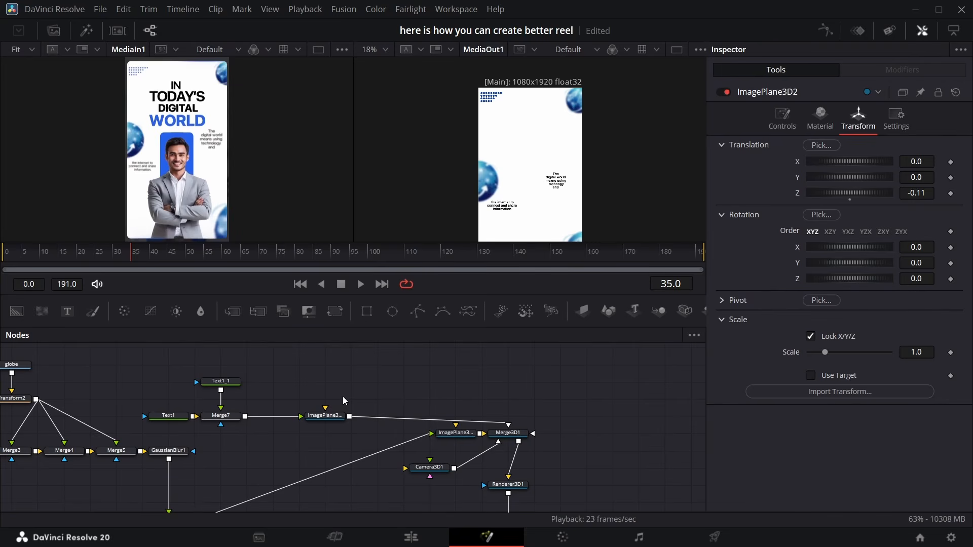
click(232, 386)
click(782, 152)
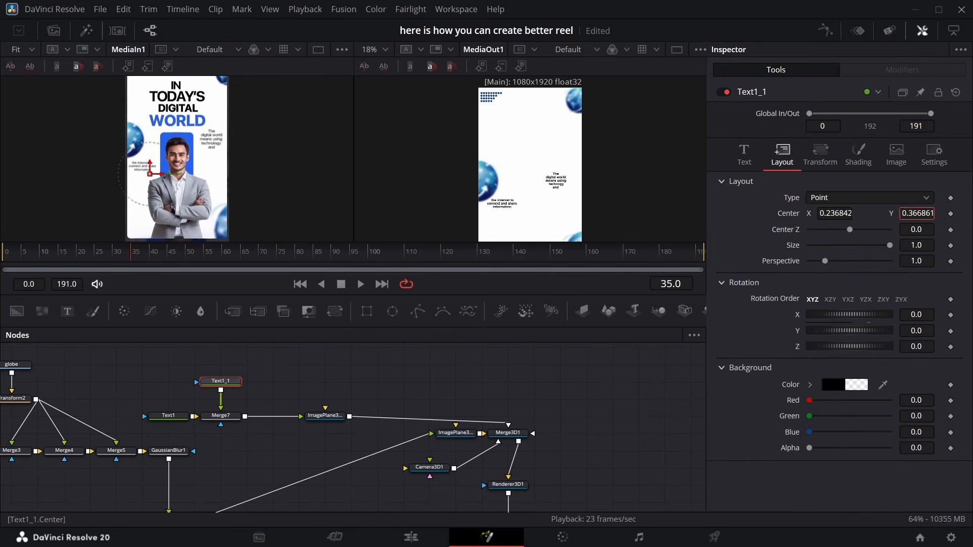
Move the first body text's center to about 0.82, 0.58 and set its size to 0.05
click(169, 416)
click(782, 152)
drag(835, 213, 851, 214)
drag(917, 213, 943, 213)
key(ctrl+f)
click(744, 152)
drag(917, 339, 923, 339)
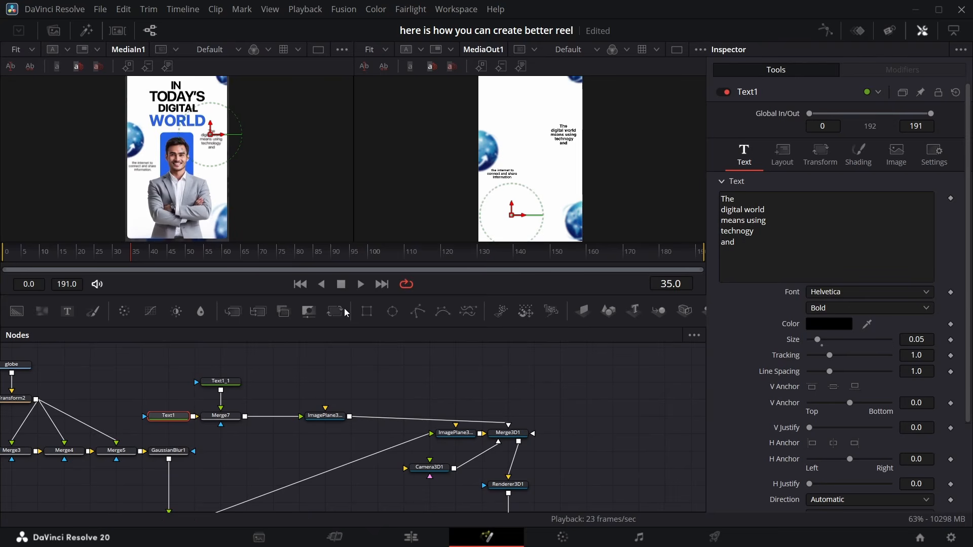
Inspect the second body text and browse the node graph
click(207, 390)
click(221, 381)
click(744, 155)
scroll(608, 446, down, 8)
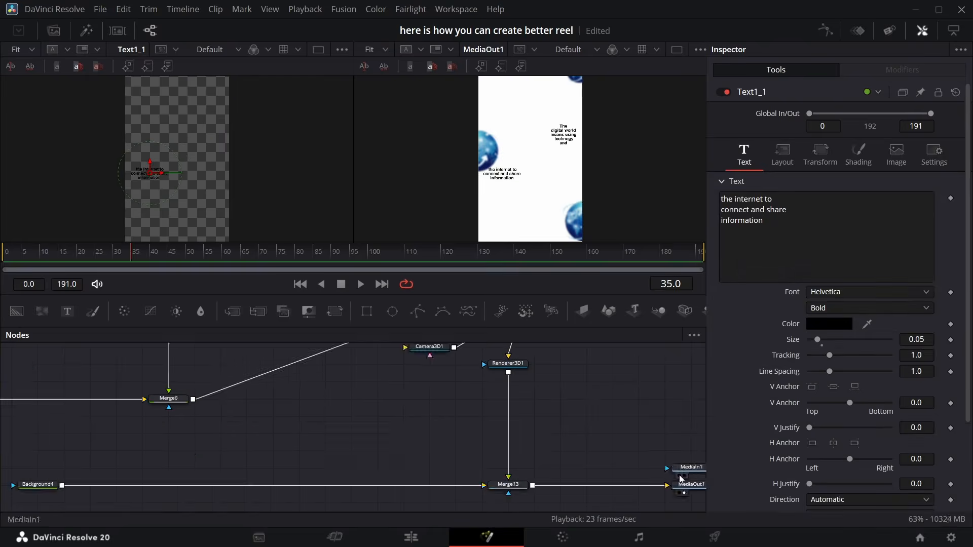
click(679, 477)
scroll(633, 431, up, 3)
scroll(549, 203, up, 3)
scroll(548, 202, up, 1)
scroll(334, 385, up, 4)
click(168, 411)
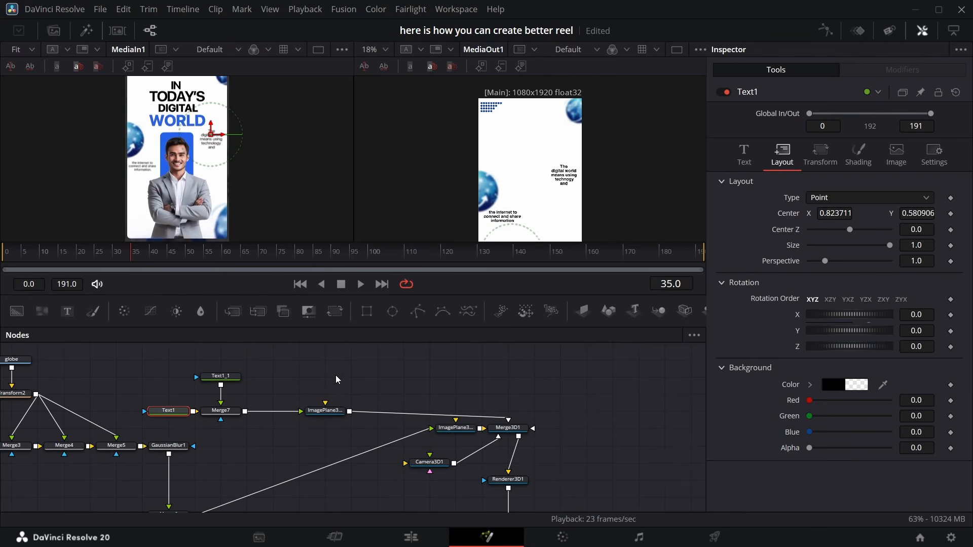
scroll(317, 387, up, 5)
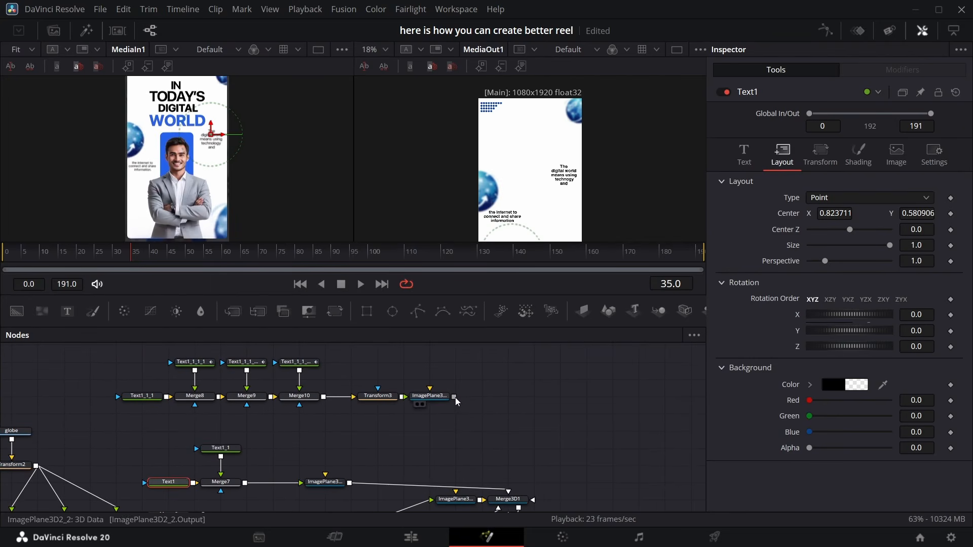
Connect the headline image plane into the Merge3D node and set its Z translation to -0.09
drag(495, 481, 502, 503)
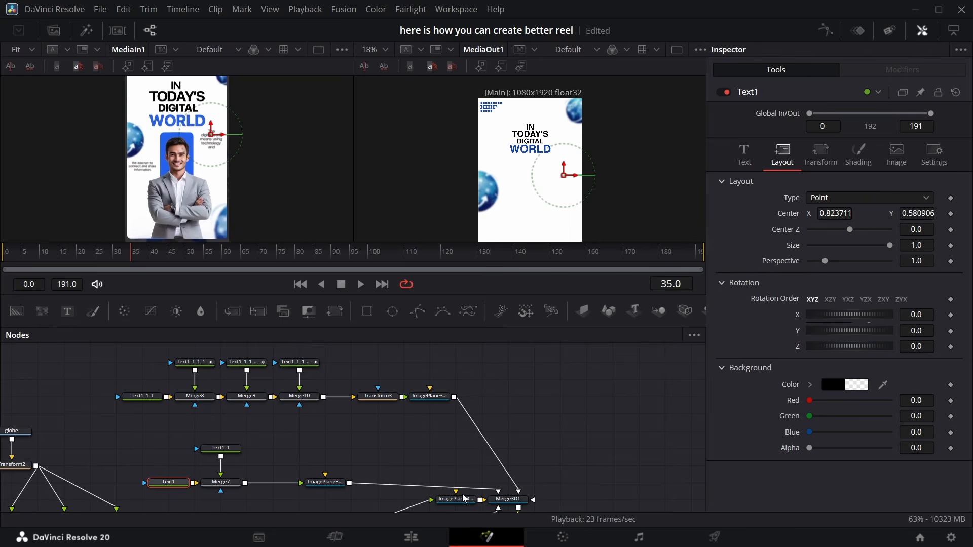
click(429, 396)
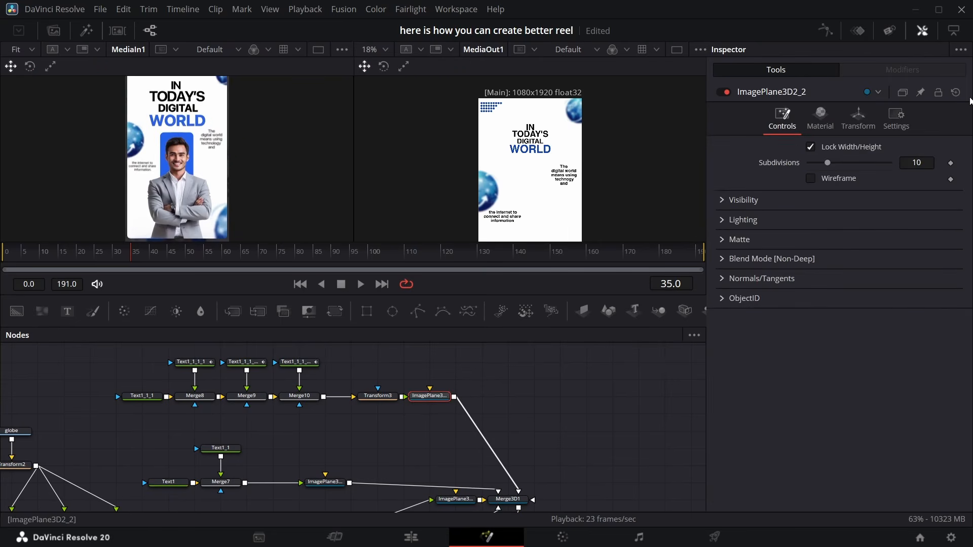
click(858, 122)
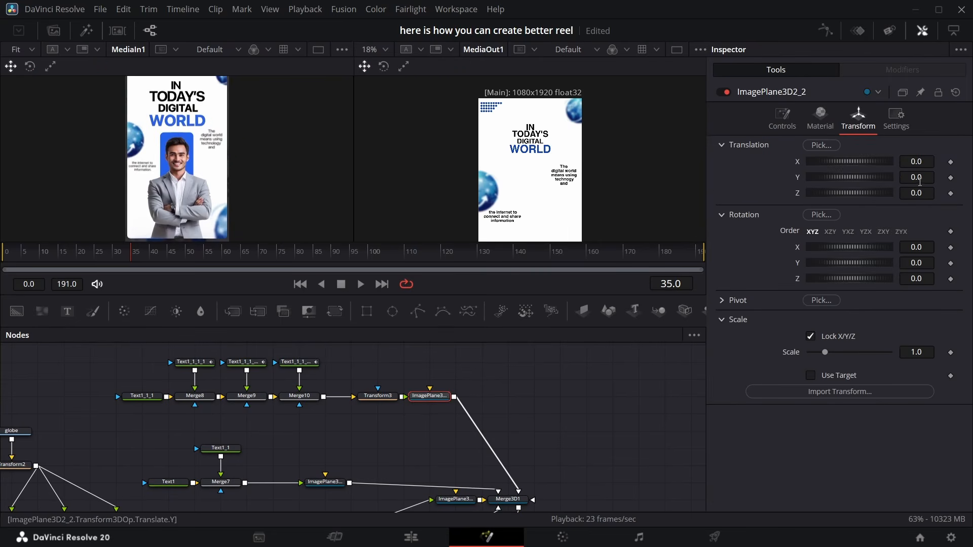
drag(918, 190, 903, 191)
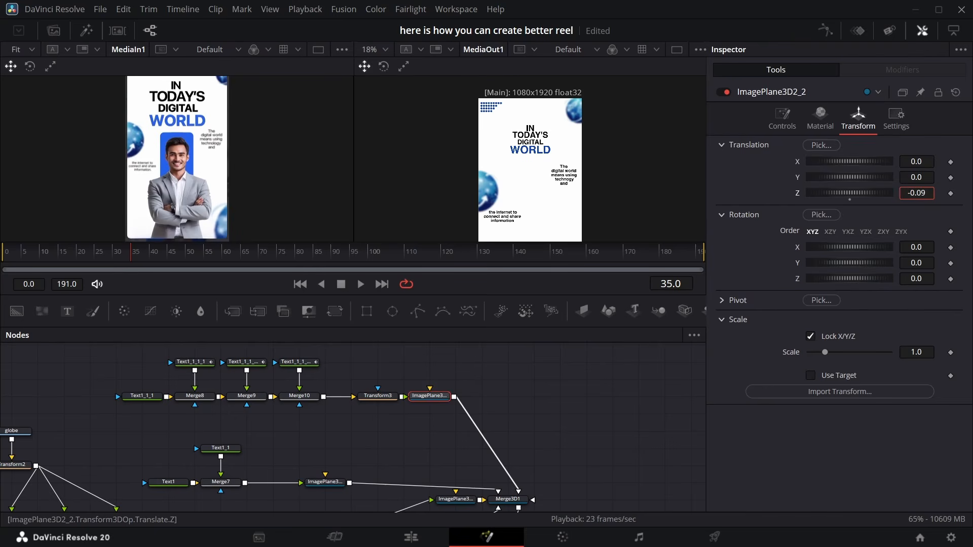
Set the headline Transform's size to 1.371 and its center Y to 0.43
click(384, 396)
mouse_move(915, 209)
mouse_down()
mouse_move(950, 209)
mouse_move(917, 212)
mouse_move(928, 212)
mouse_up()
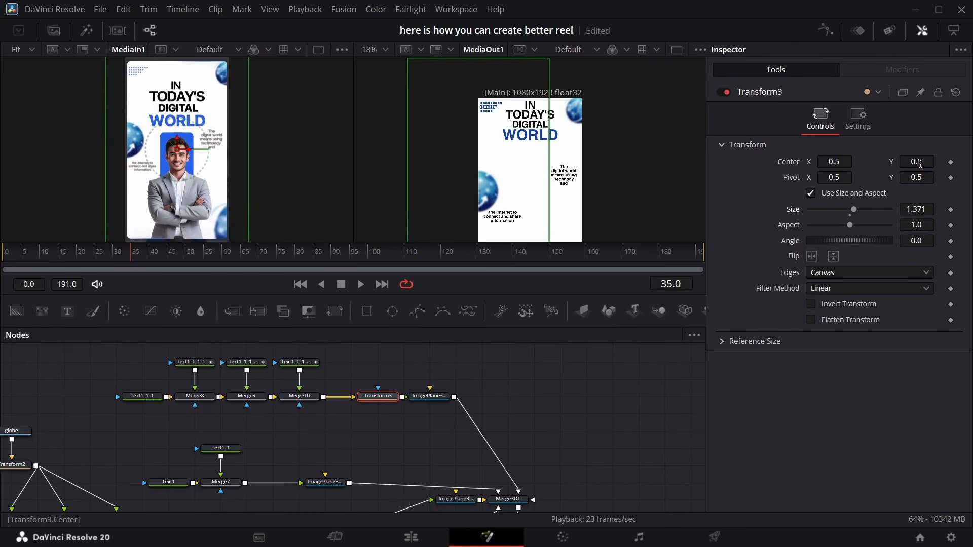
drag(917, 161, 882, 161)
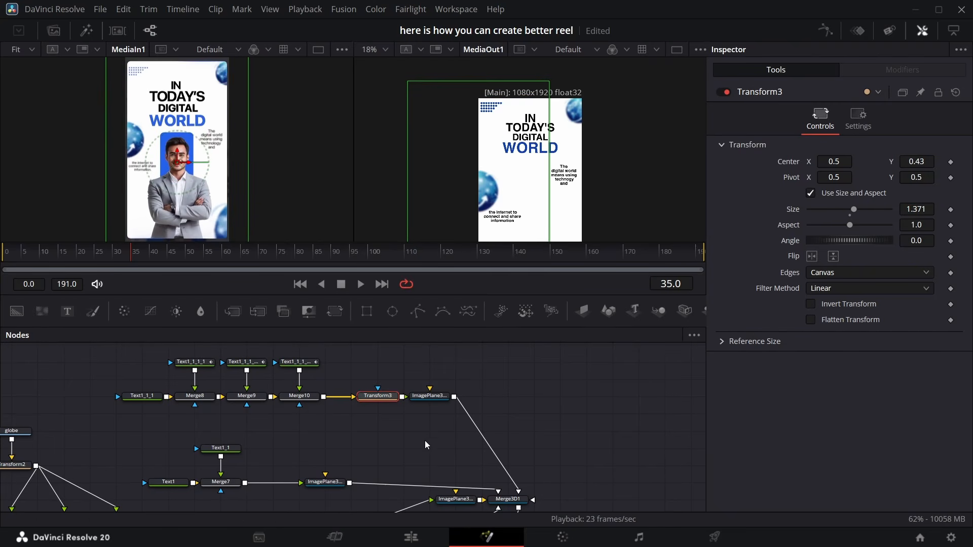
Connect the top image plane's output into the Merge3D node
scroll(425, 416, right, 3)
scroll(409, 393, up, 2)
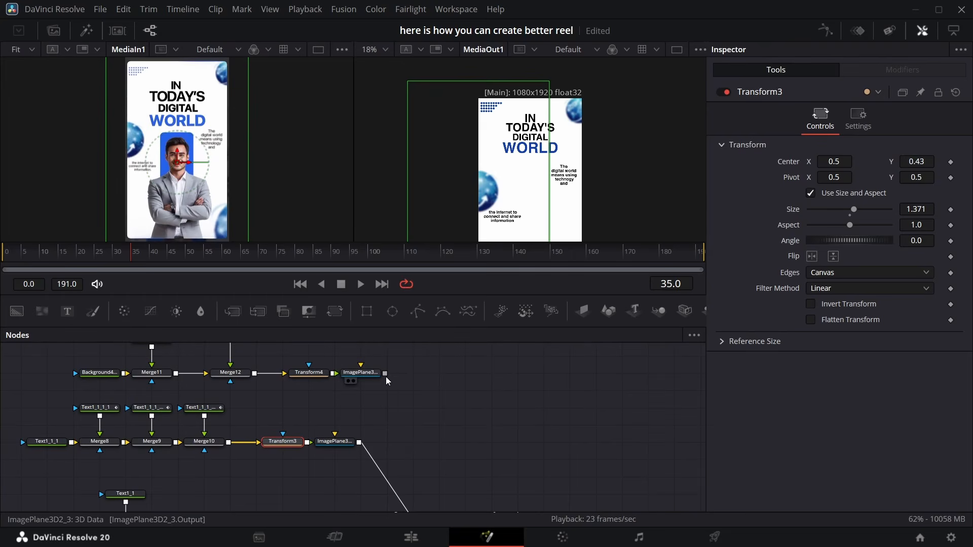
drag(385, 374, 414, 511)
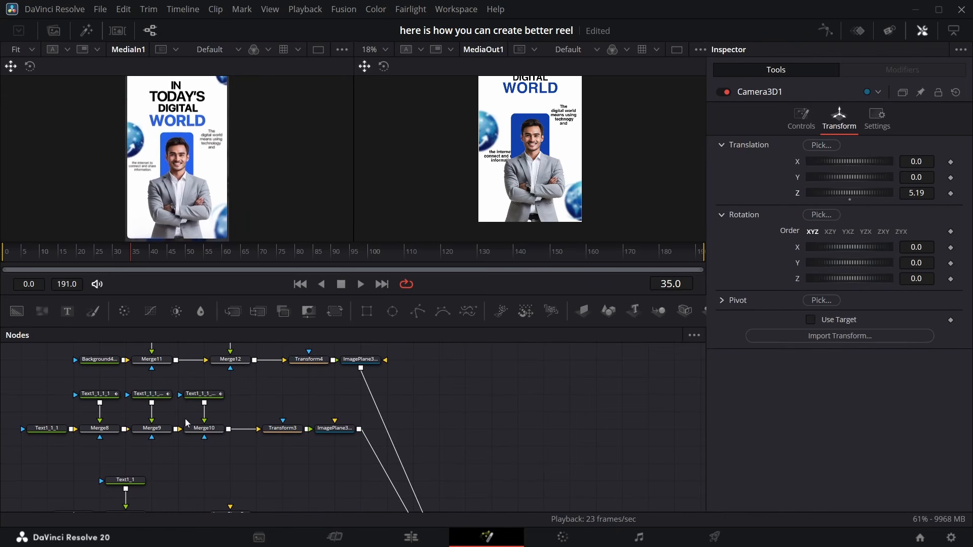
Set the body-text image plane's Z translation to -0.45
click(282, 429)
scroll(226, 471, down, 3)
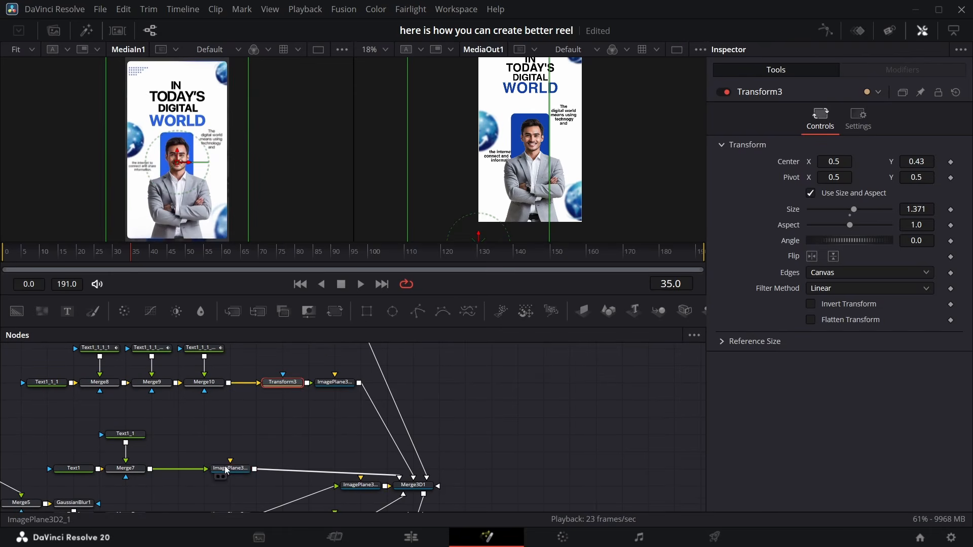
click(227, 471)
click(858, 120)
drag(857, 193, 725, 191)
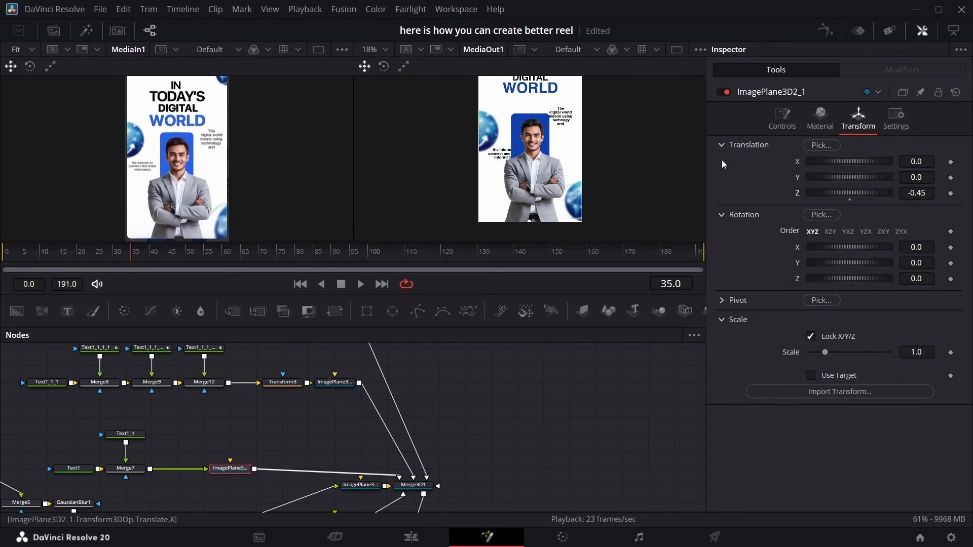
Compare the text size settings of the two body text nodes
click(73, 468)
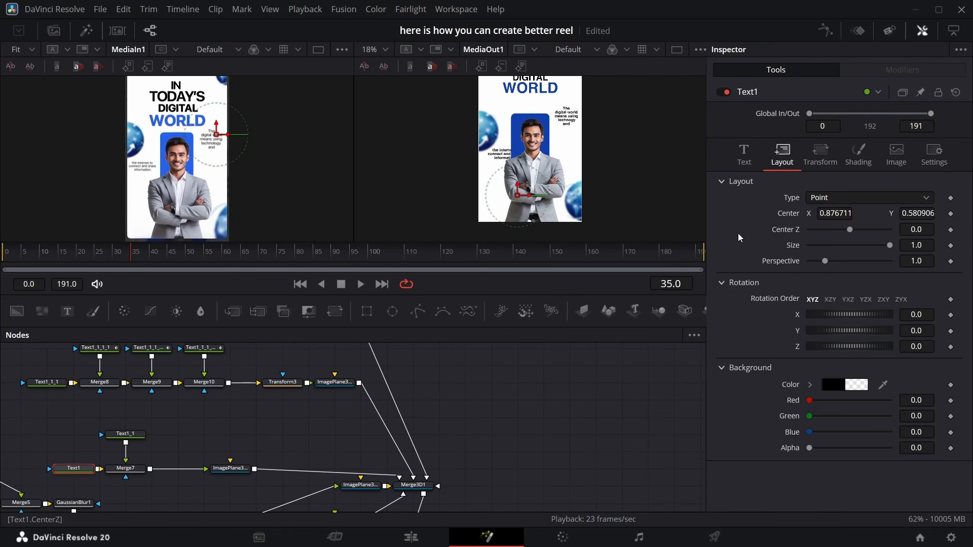
click(126, 434)
click(744, 152)
click(917, 340)
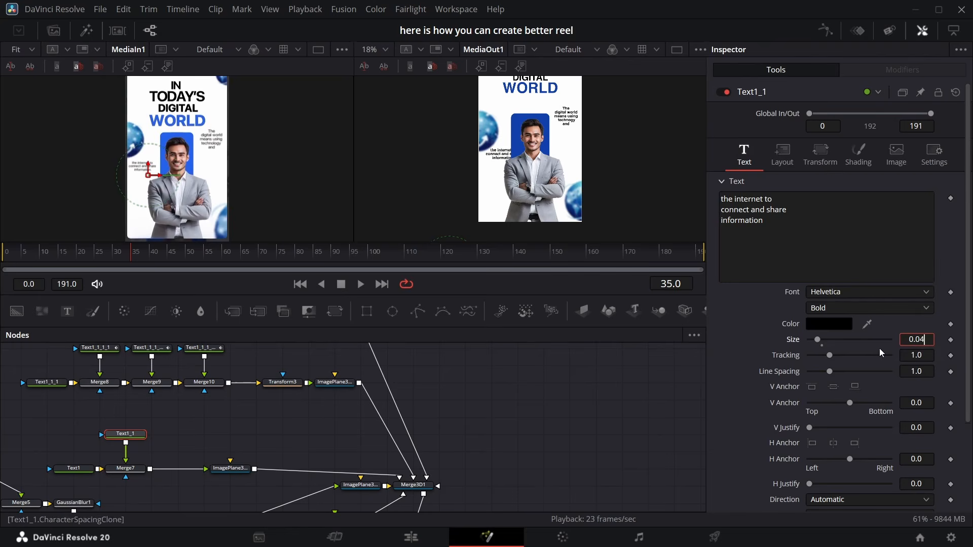
Nudge the lower body text's center X to about 0.193
click(73, 468)
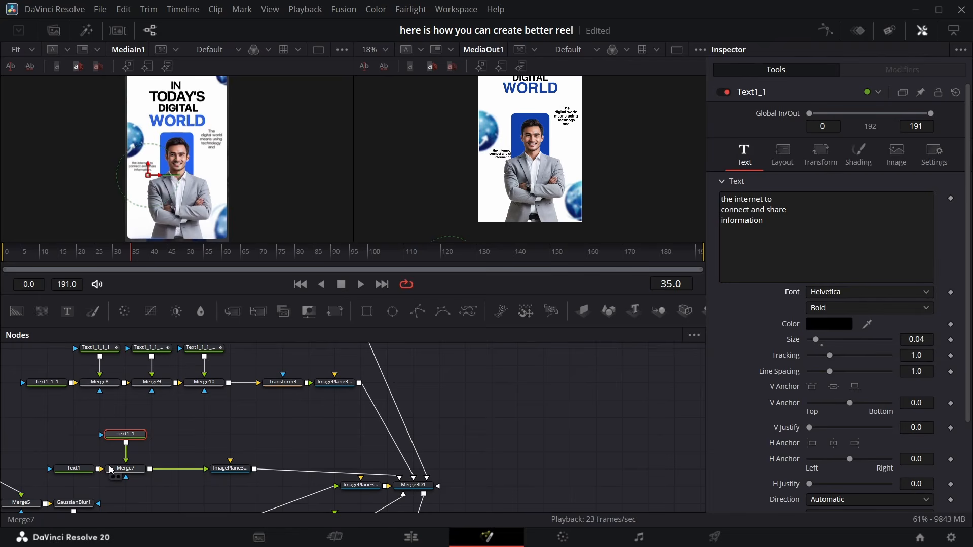
click(775, 160)
click(125, 433)
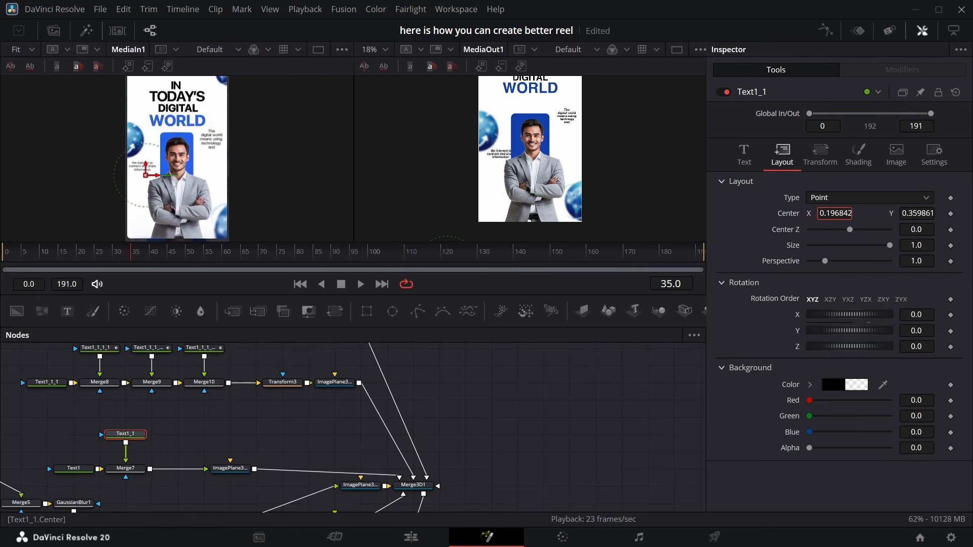
drag(835, 213, 832, 213)
Adjust the Merge4 globe's size to about 1.53 and its center Y to 0.577
scroll(248, 431, up, 3)
scroll(248, 430, down, 5)
scroll(233, 435, left, 7)
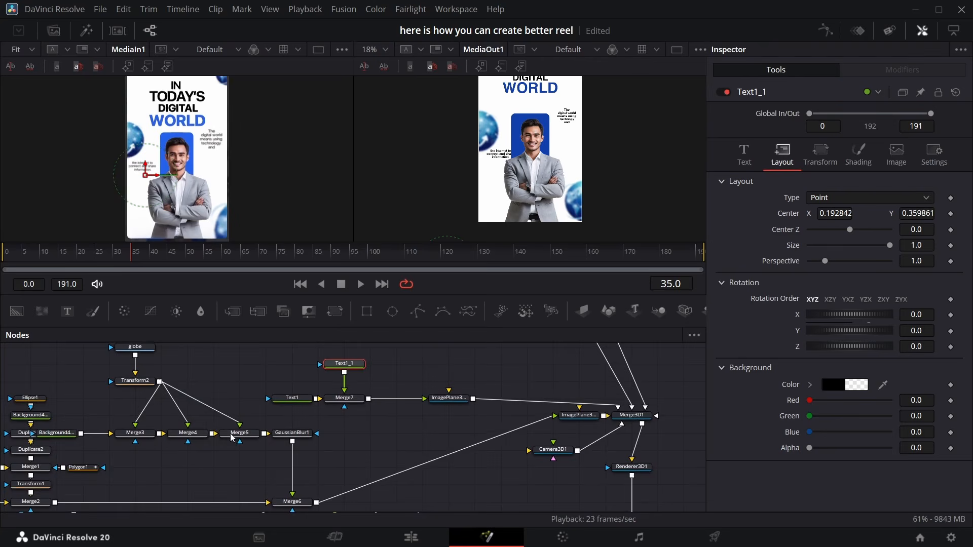
click(195, 434)
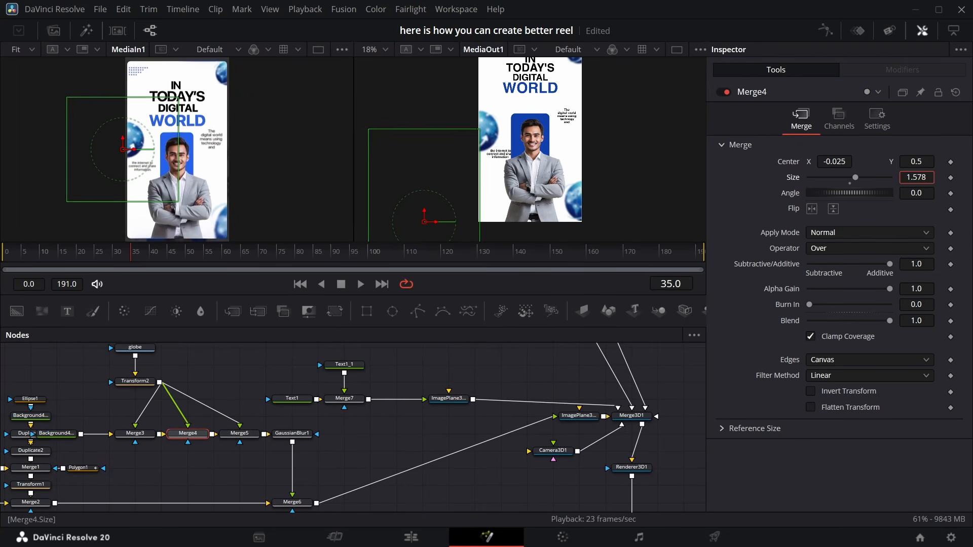
drag(917, 177, 947, 177)
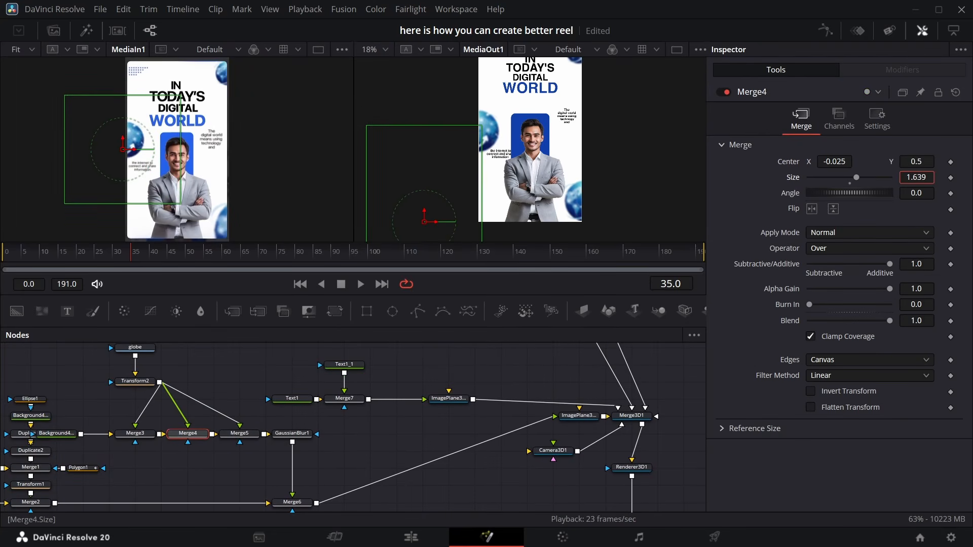
drag(916, 161, 879, 177)
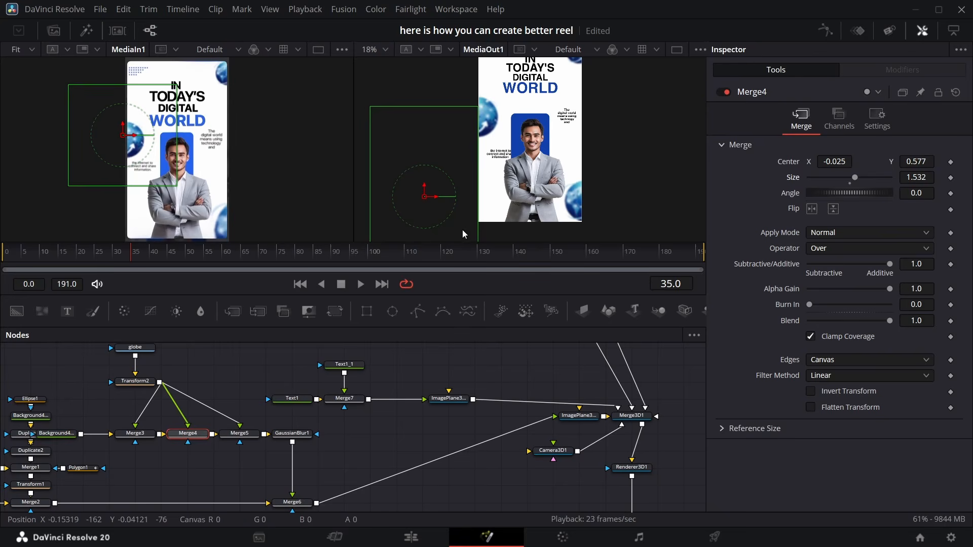
Inspect both body text nodes' text and layout settings and the body-text image plane's transform
click(292, 401)
click(345, 368)
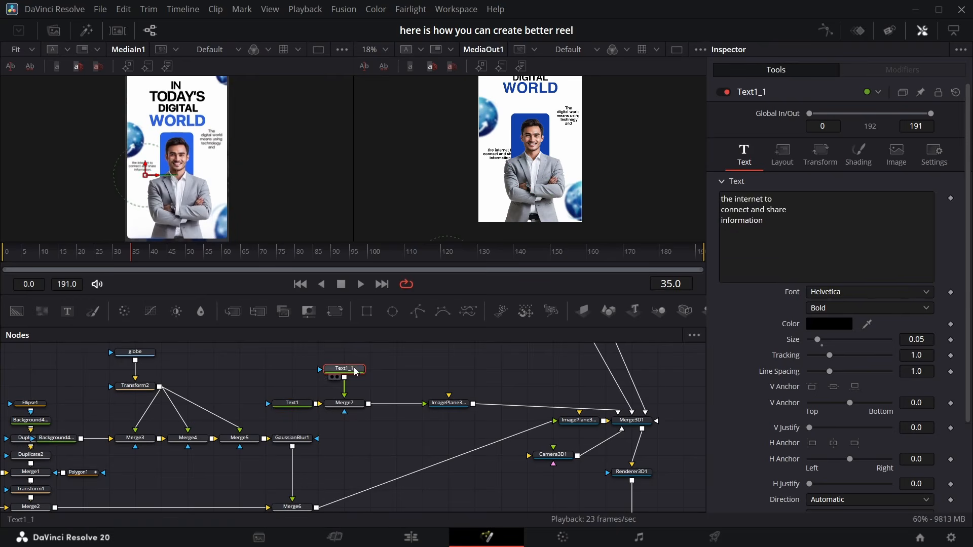
click(782, 155)
click(744, 152)
click(782, 152)
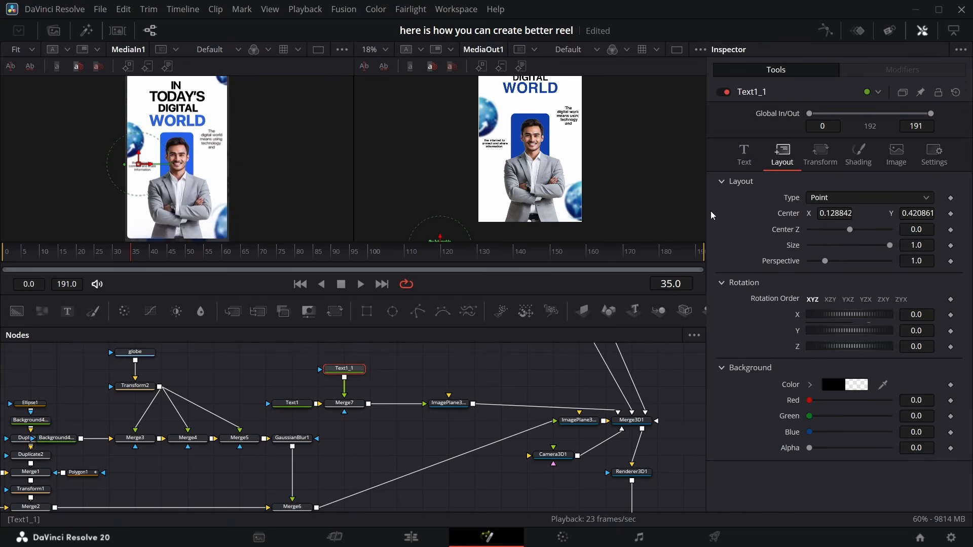
click(448, 404)
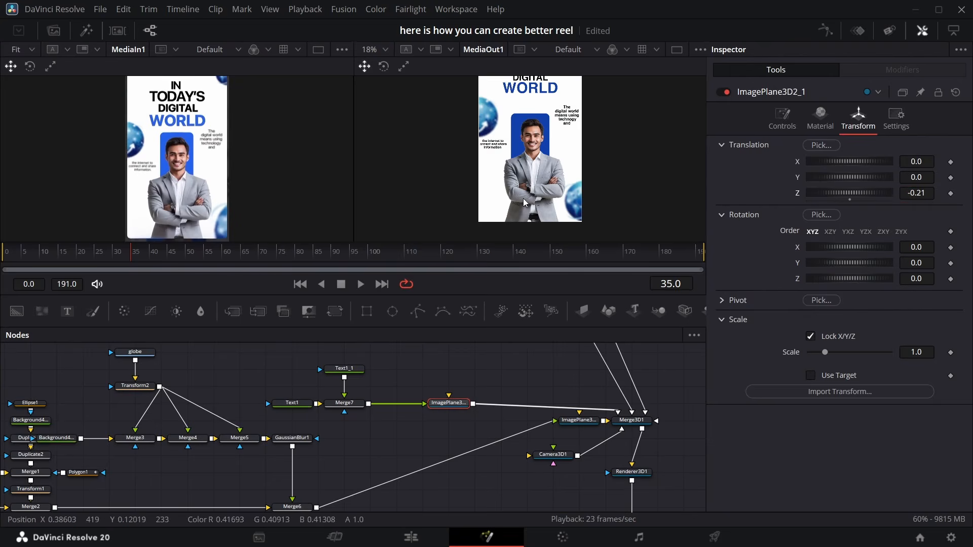
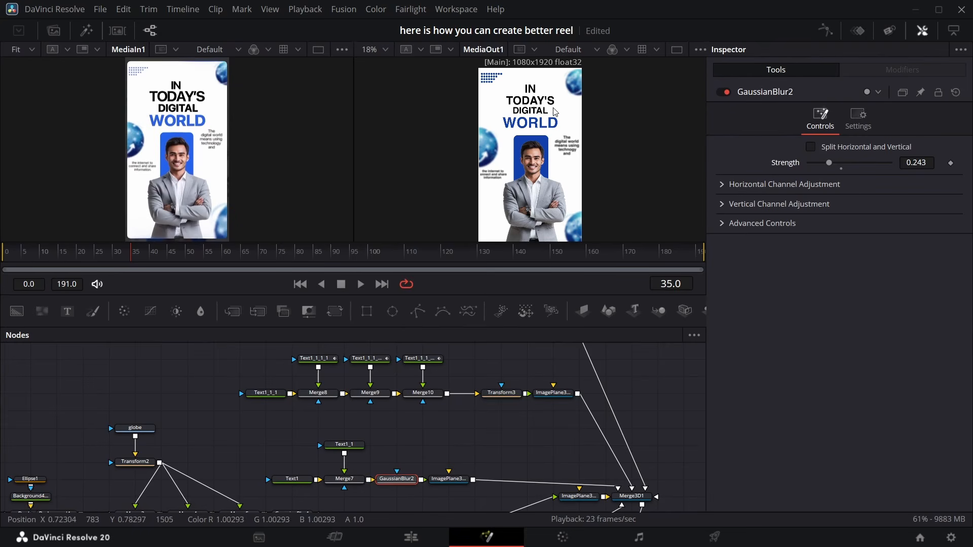
Replace the lower body text's blur with a fresh Gaussian Blur after its merge and set its strength to about 0.225
key(ctrl+z)
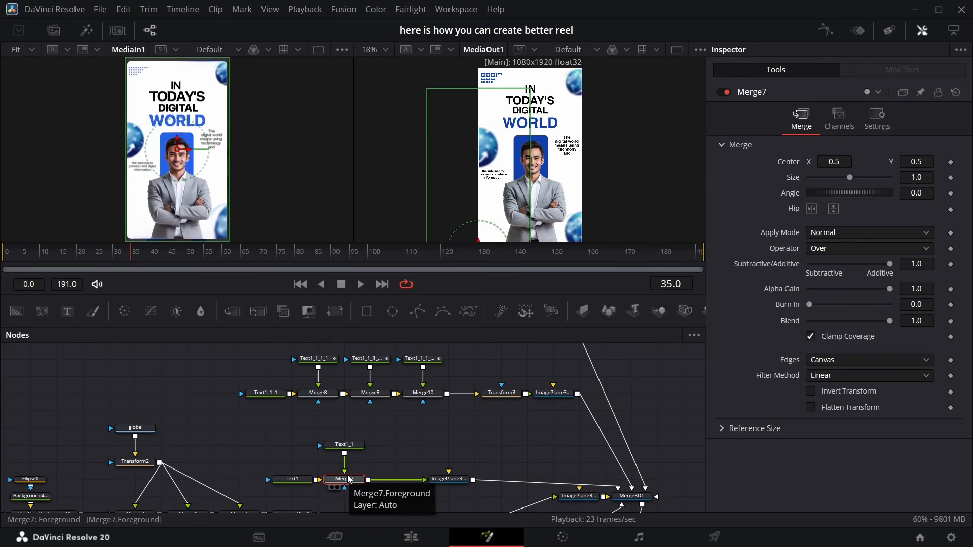
key(shift+space)
text(GAU)
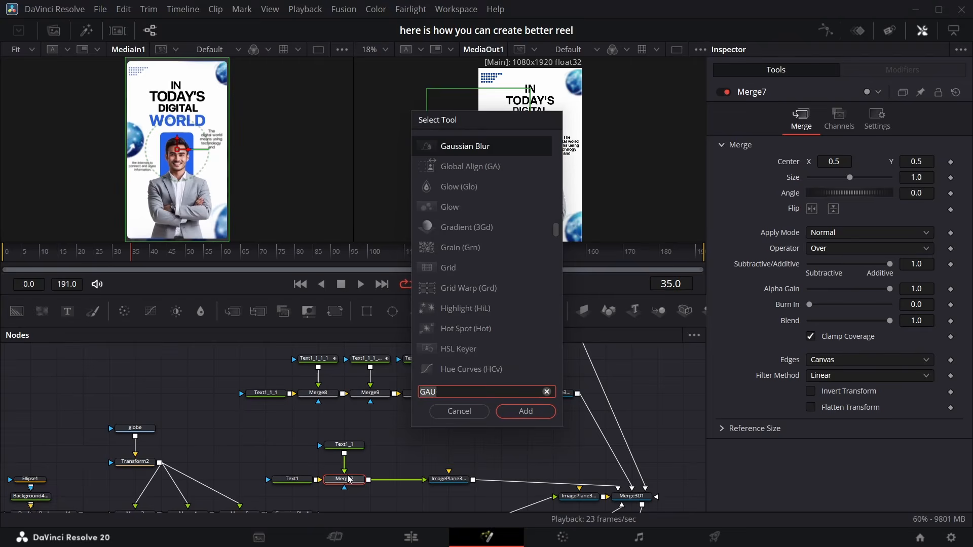
key(Return)
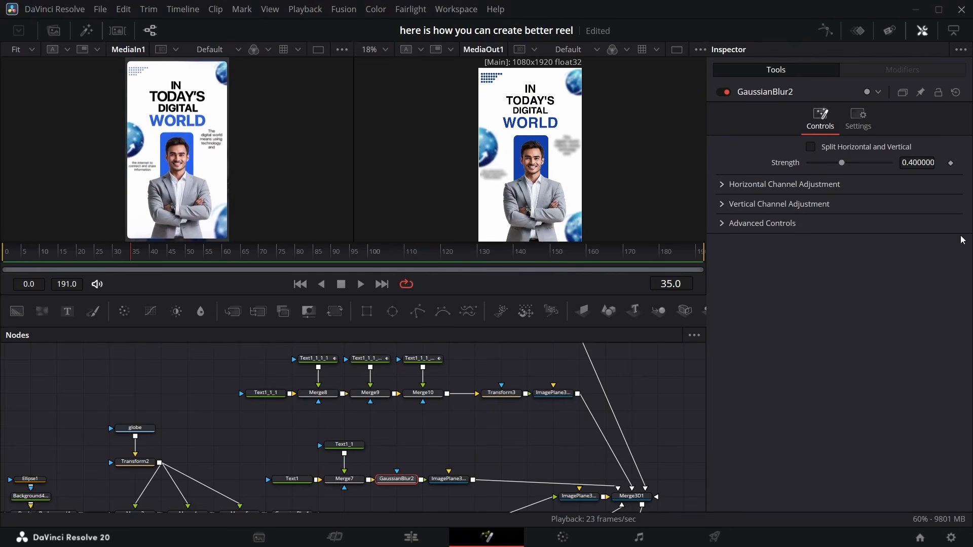
drag(917, 163, 828, 163)
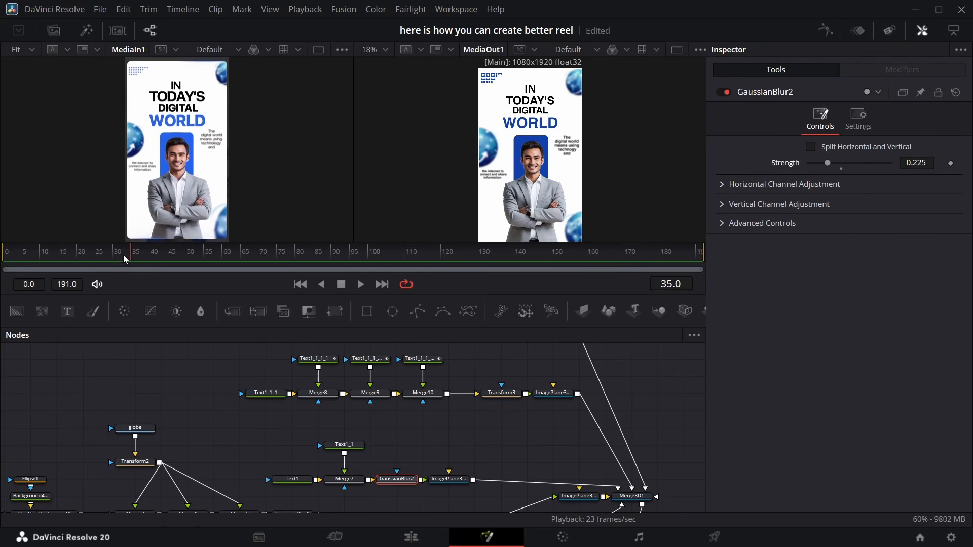
Insert a Transform 3D node after the camera
drag(130, 257, 11, 264)
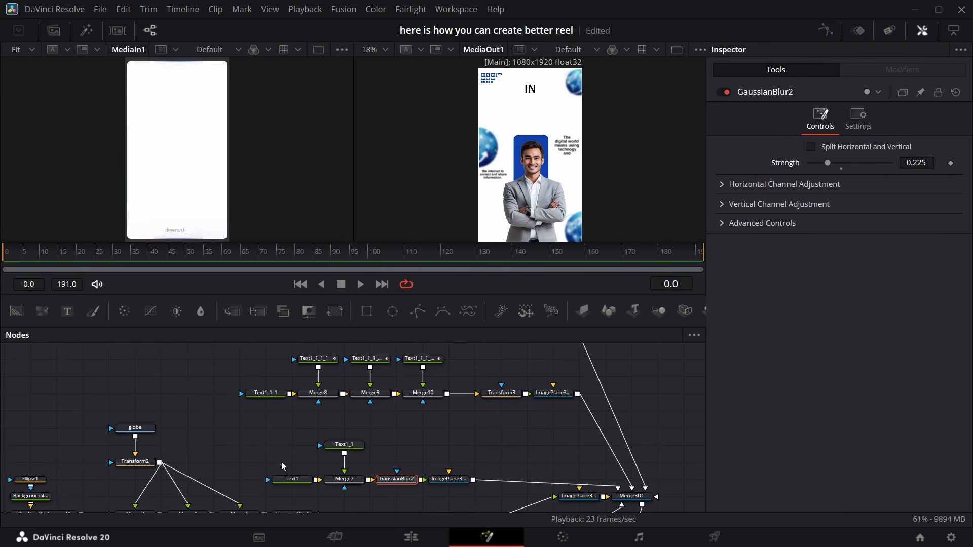
scroll(527, 462, down, 5)
scroll(482, 380, up, 4)
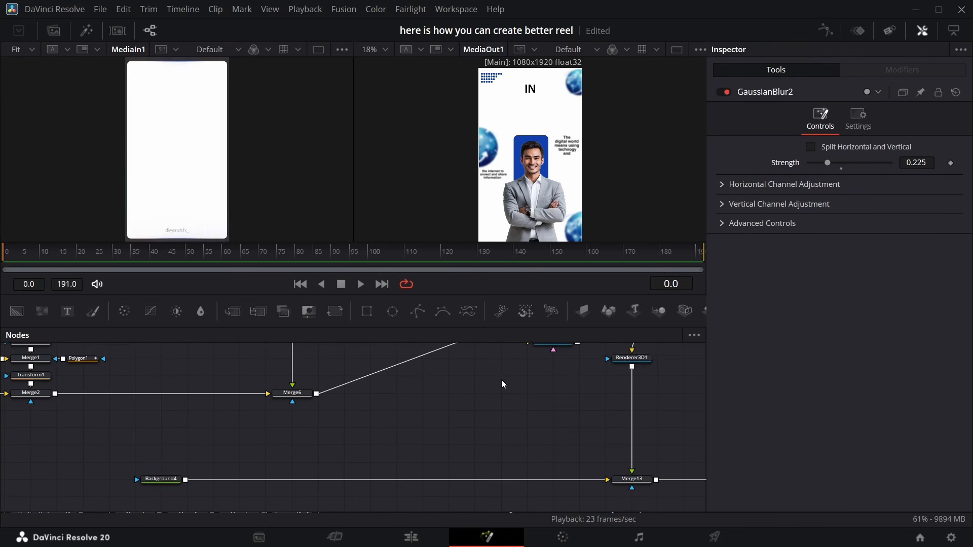
drag(469, 421, 449, 418)
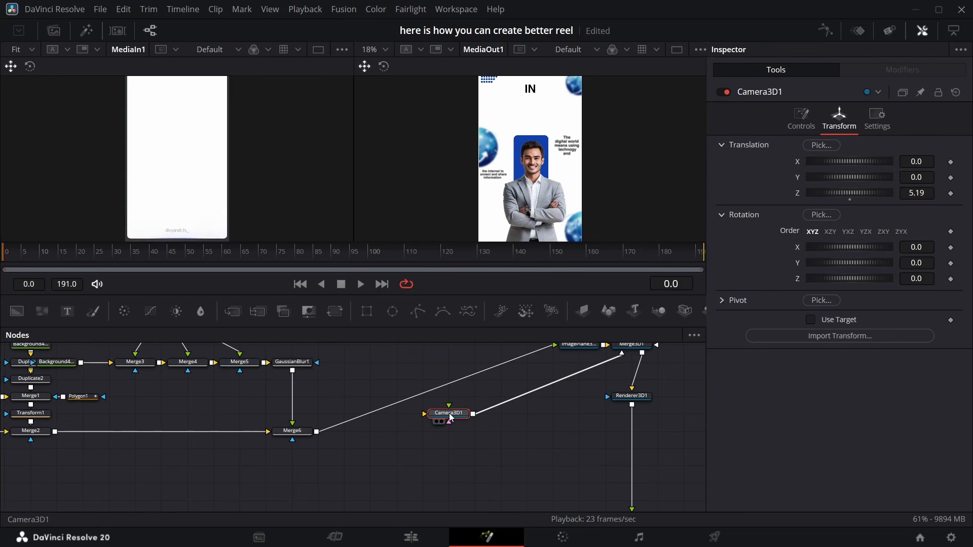
key(shift+space)
text(GAU)
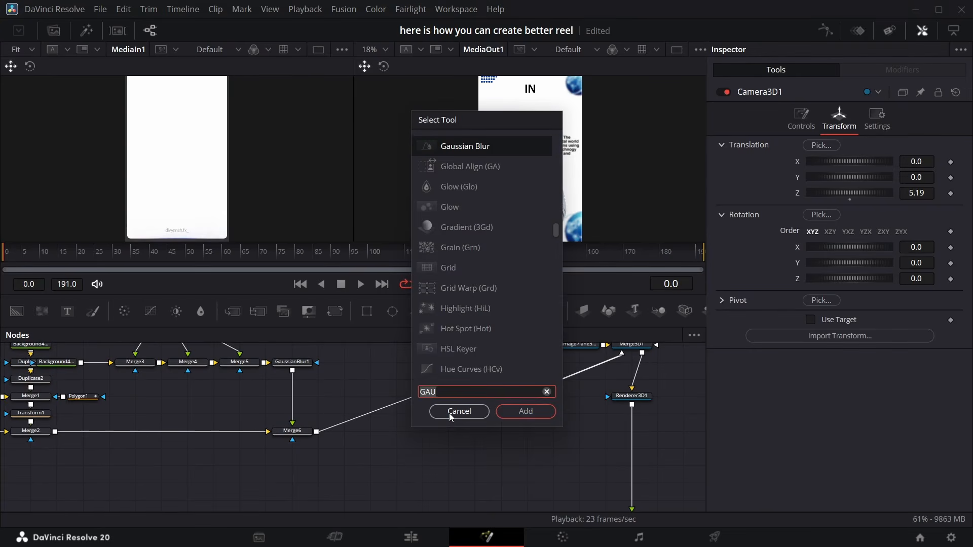
key(BackSpace)
key(BackSpace)
key(BackSpace)
text(XF)
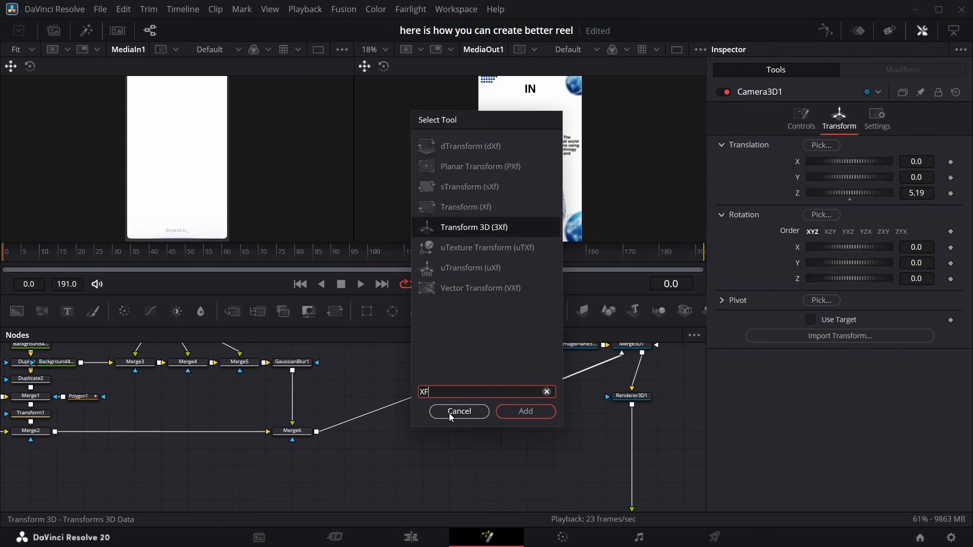
key(Return)
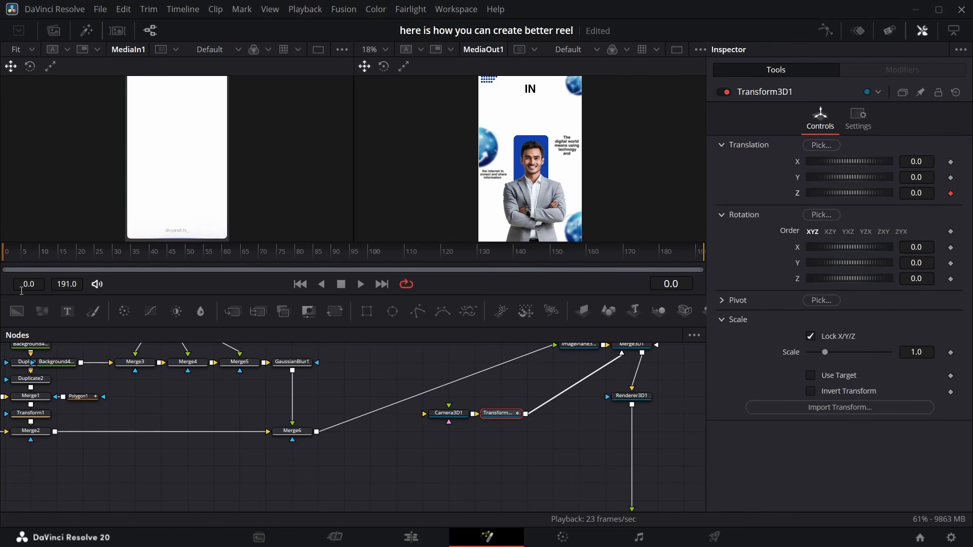
Keyframe the camera transform's Z translation, starting at -3.08 at frame 0 and reaching 0 around frame 30
drag(13, 260, 46, 260)
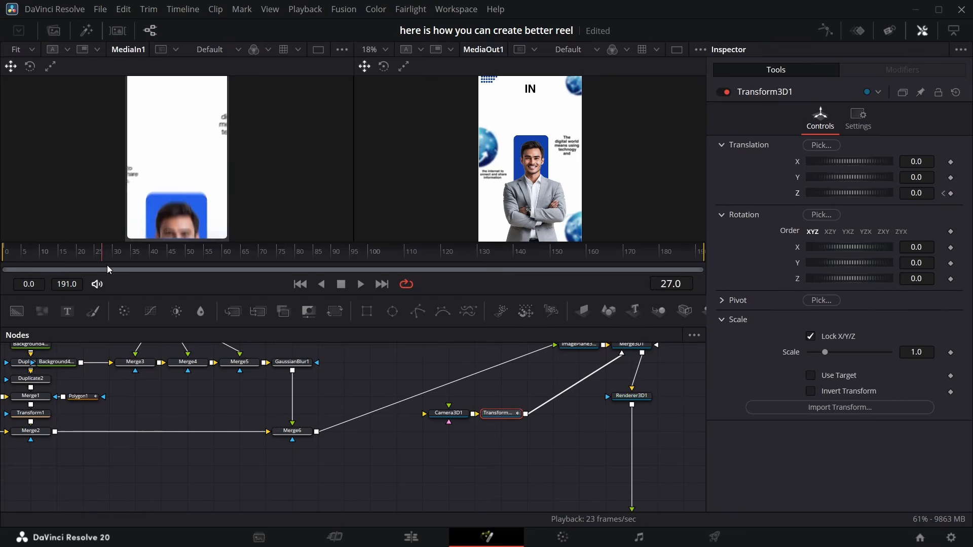
mouse_move(133, 268)
mouse_down()
mouse_move(148, 269)
mouse_move(132, 268)
mouse_up()
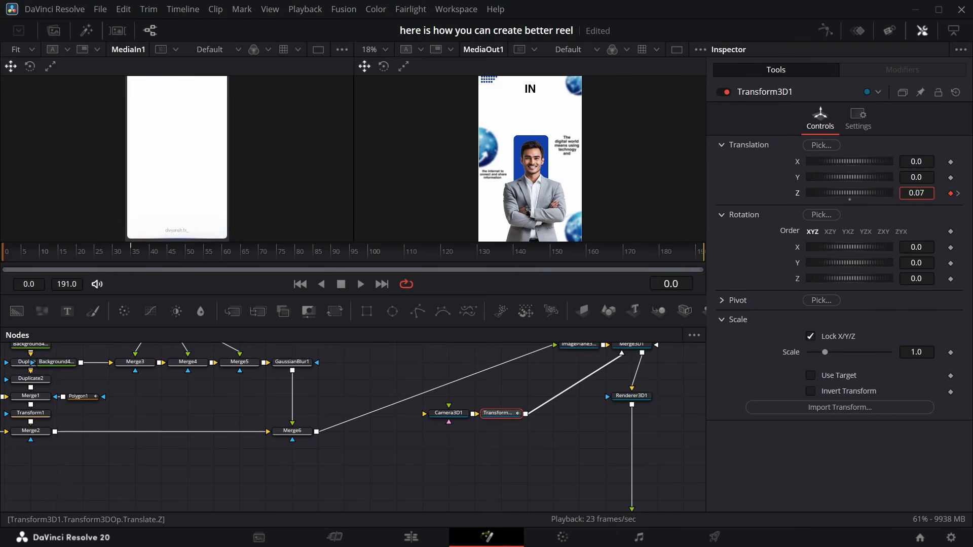
drag(917, 193, 895, 193)
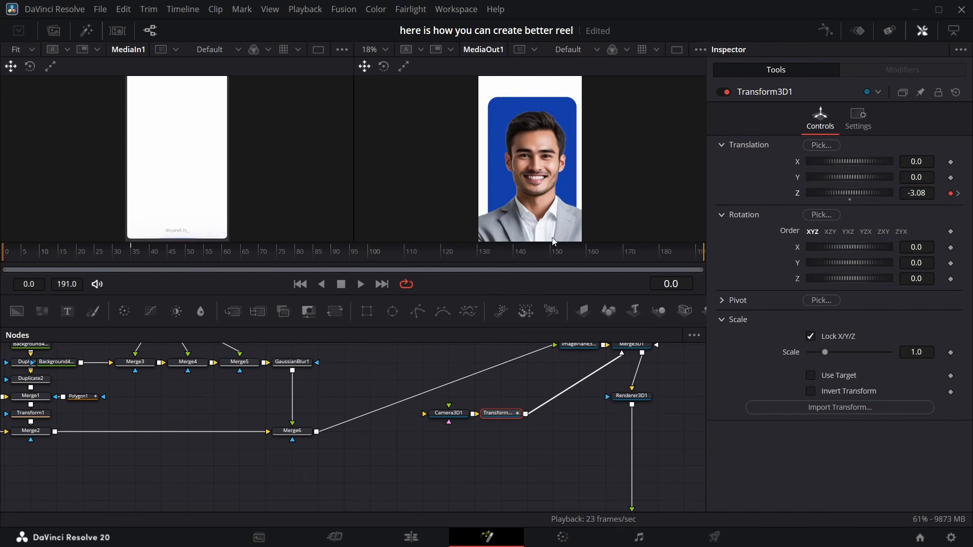
Keyframe the photo image plane's Y translation, starting at -0.719 at frame 0 and reaching 0 around frame 30
scroll(481, 419, up, 2)
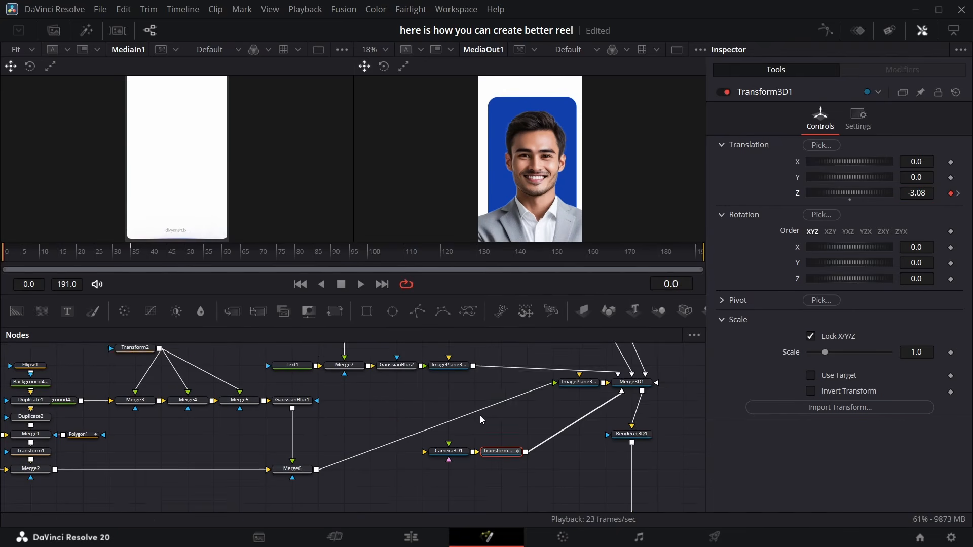
scroll(479, 416, up, 6)
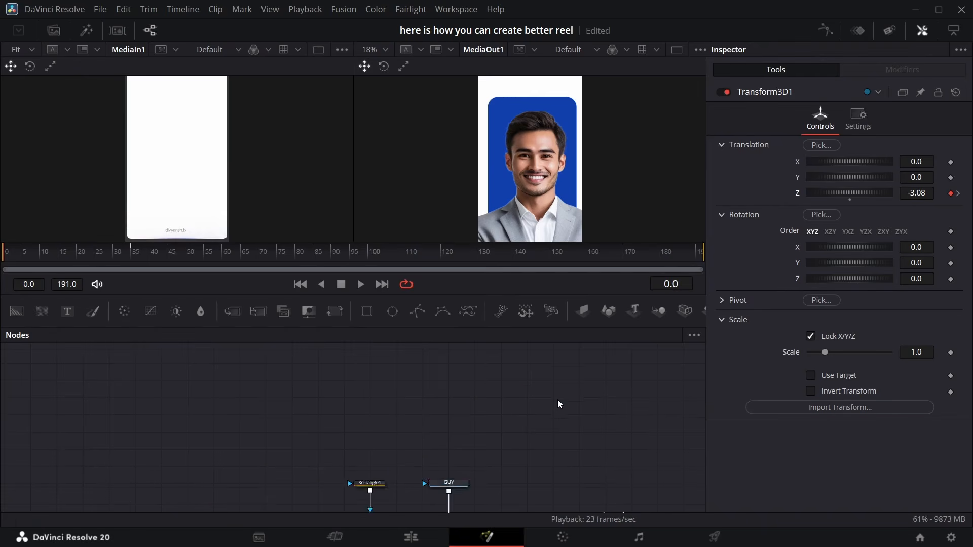
scroll(558, 404, down, 8)
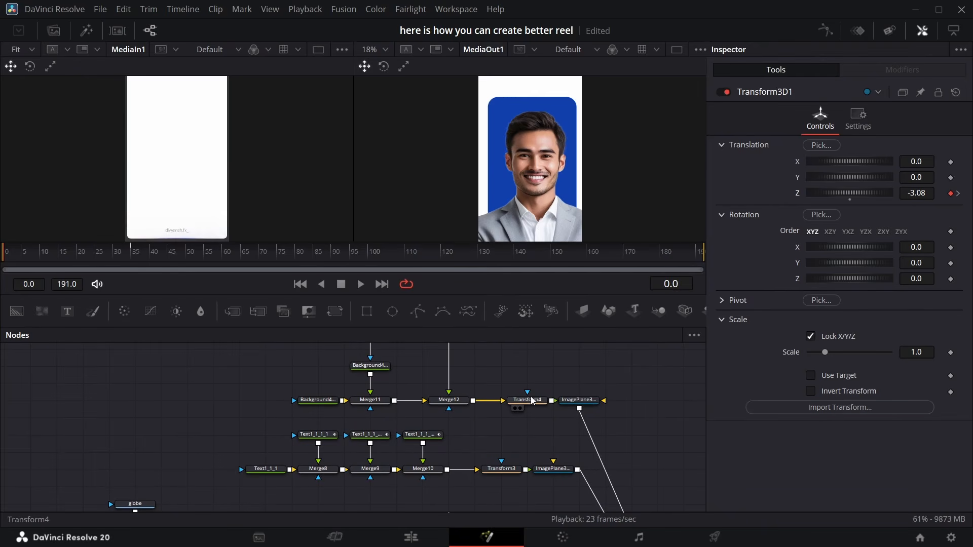
click(578, 401)
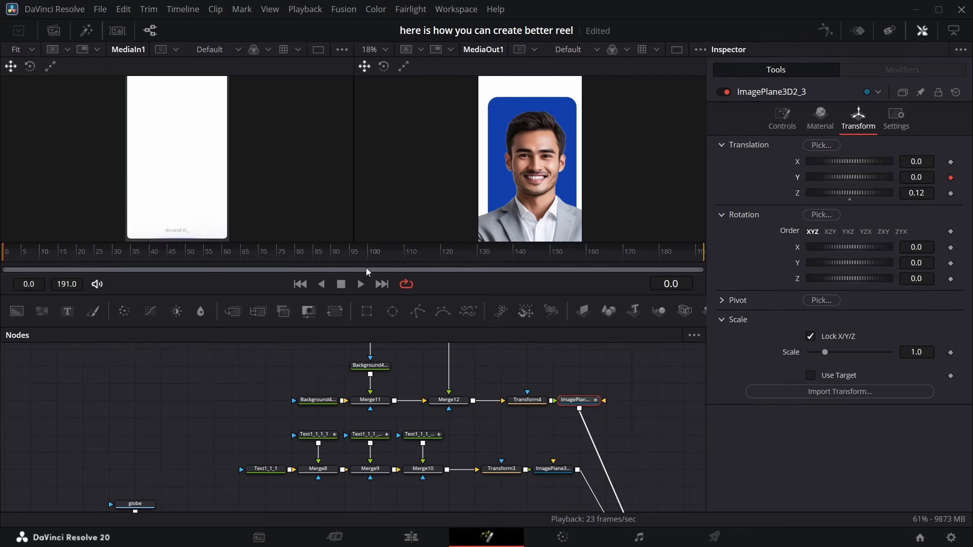
click(116, 256)
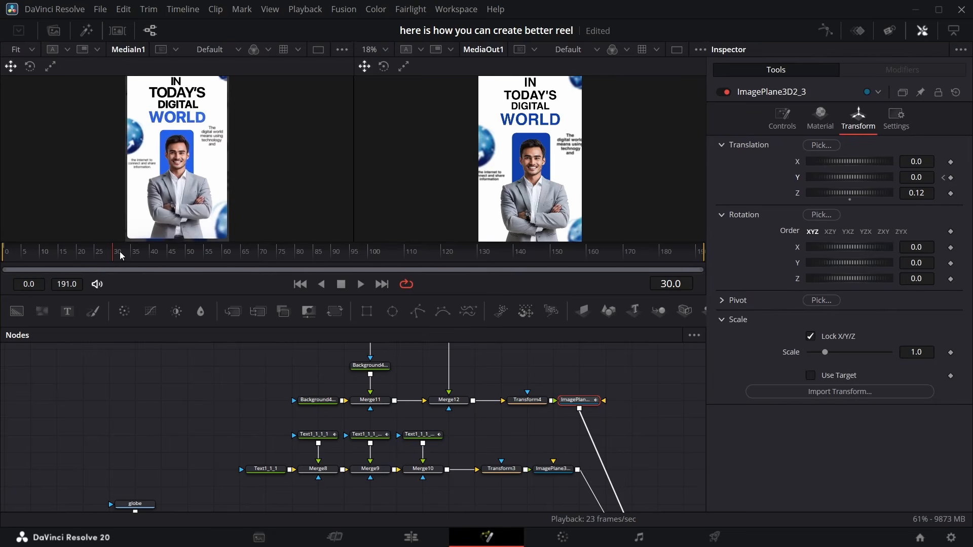
click(943, 178)
drag(926, 178, 854, 179)
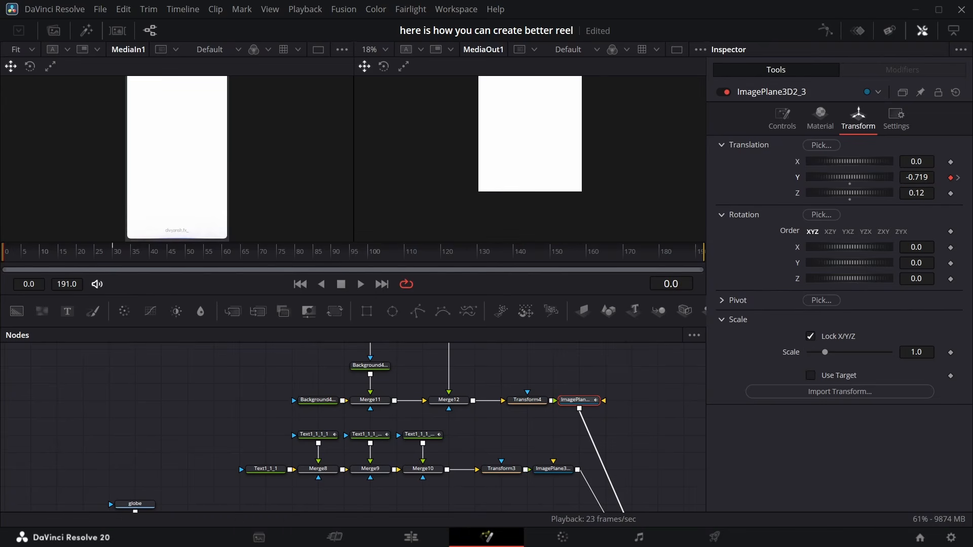
Switch the 3D renderer to Hardware Renderer
scroll(546, 394, down, 10)
scroll(591, 419, up, 5)
scroll(619, 428, right, 5)
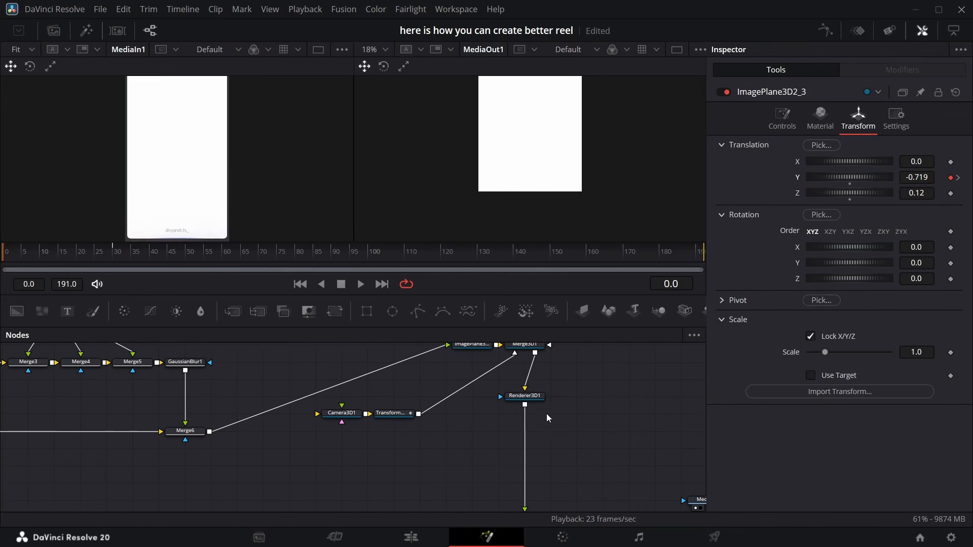
click(537, 399)
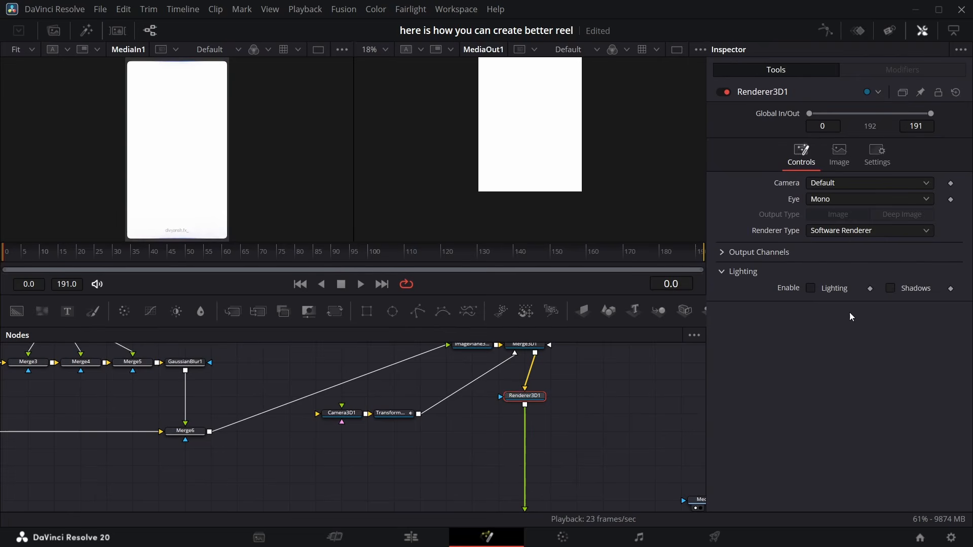
click(835, 230)
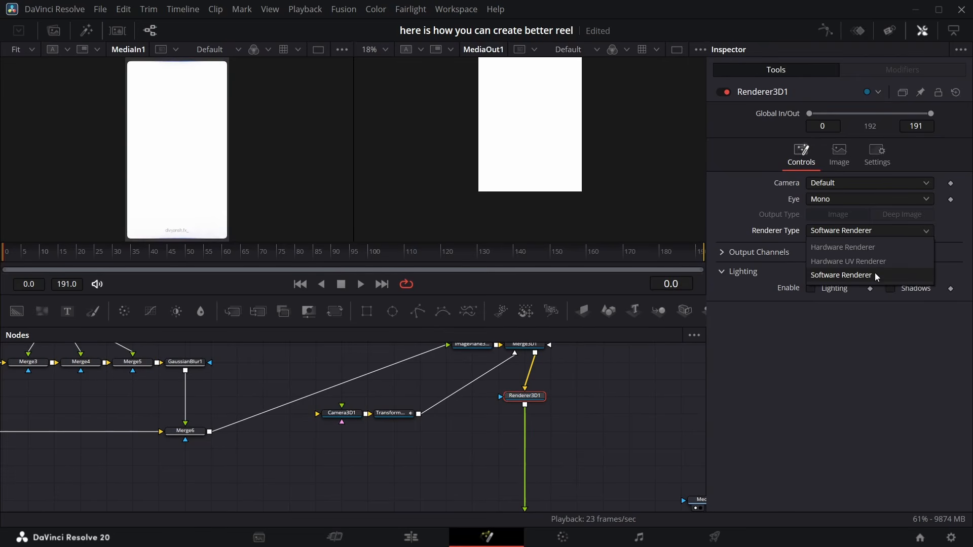
click(861, 248)
Open the camera transform's Z Offset curve in the spline editor and fit it to view
click(398, 419)
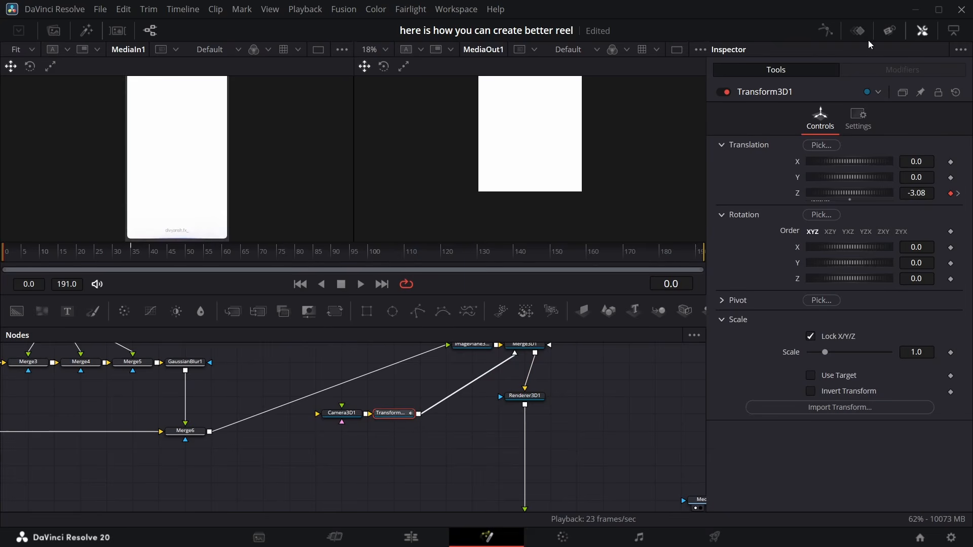
click(826, 32)
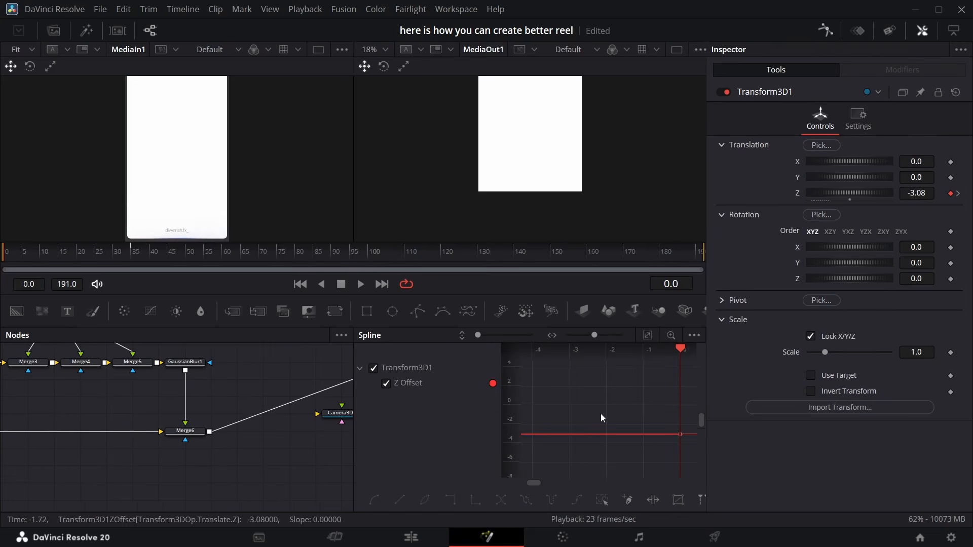
click(649, 335)
right_click(623, 444)
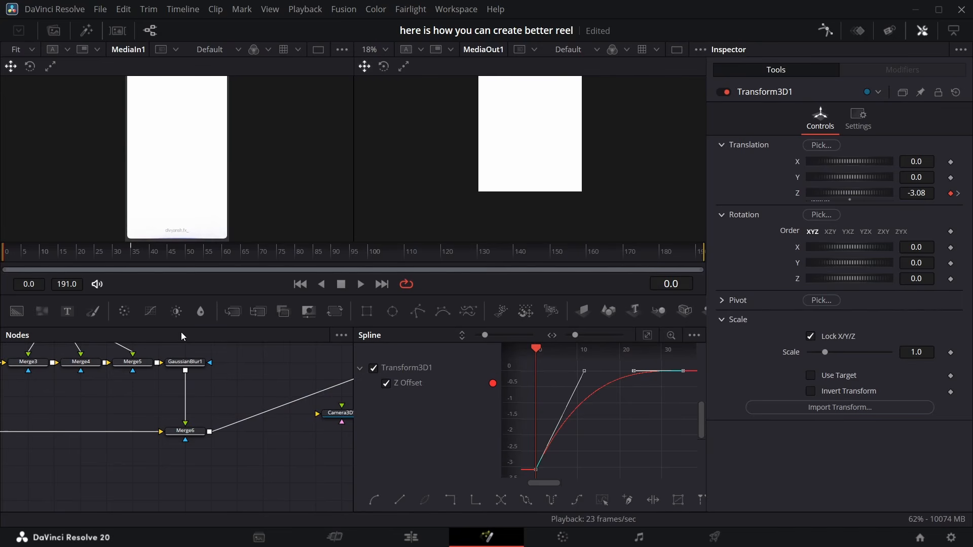
Apply an Out Cubic ease to all keyframes of the photo image plane's Y Offset curve
scroll(168, 428, up, 3)
scroll(272, 384, right, 2)
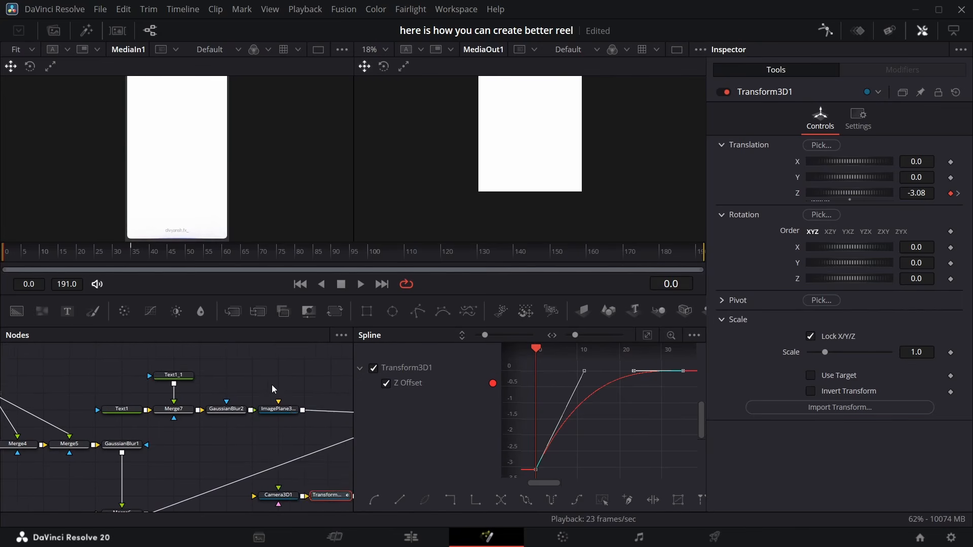
scroll(274, 385, right, 7)
scroll(279, 385, up, 6)
scroll(257, 398, left, 3)
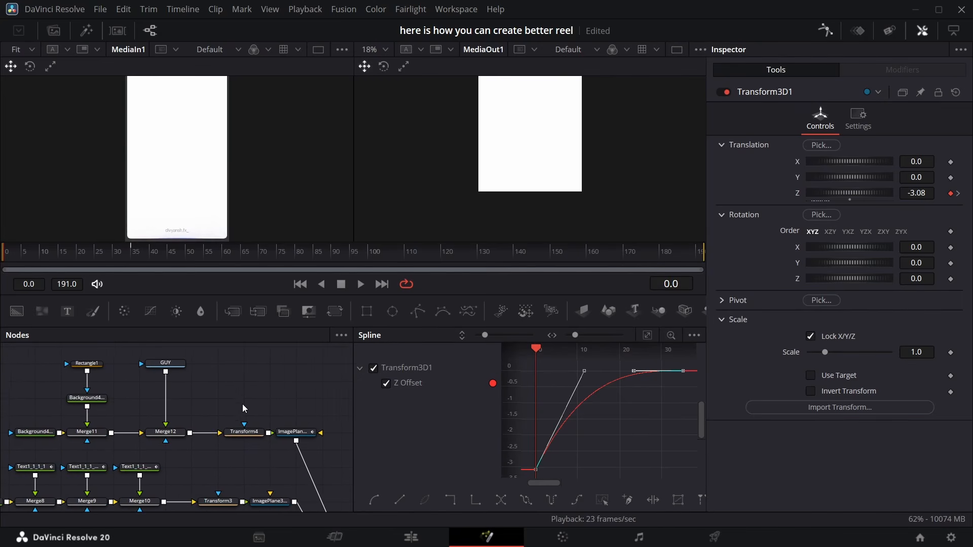
click(294, 432)
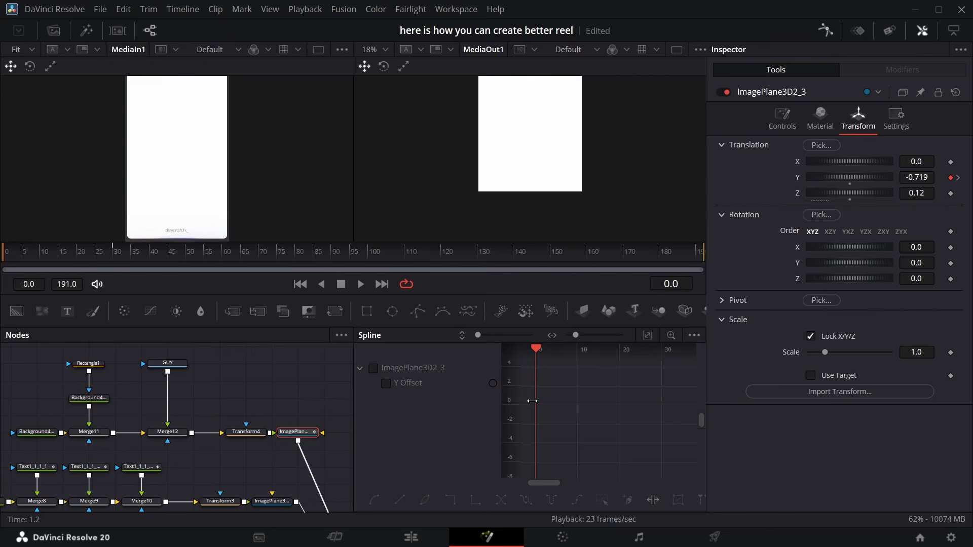
click(373, 368)
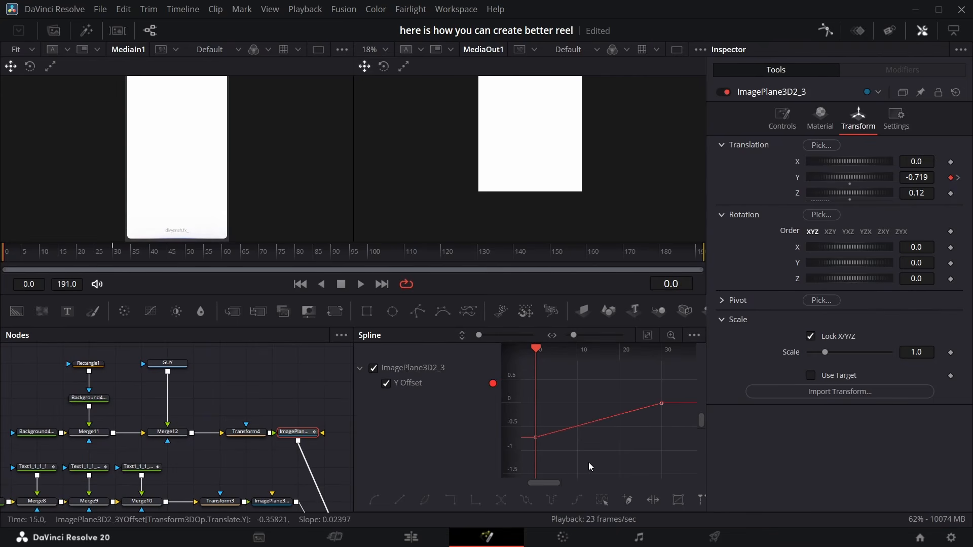
key(ctrl+a)
right_click(607, 440)
mouse_move(673, 272)
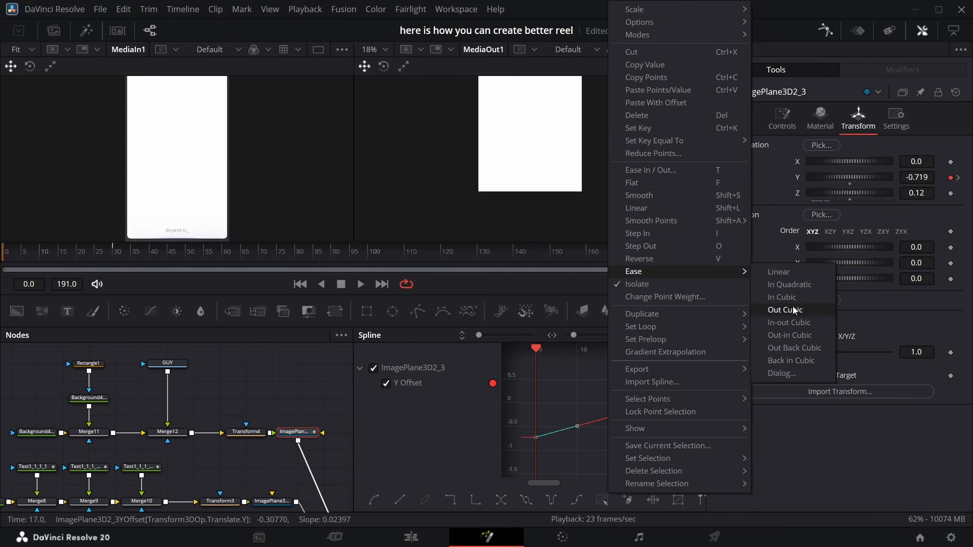
click(794, 310)
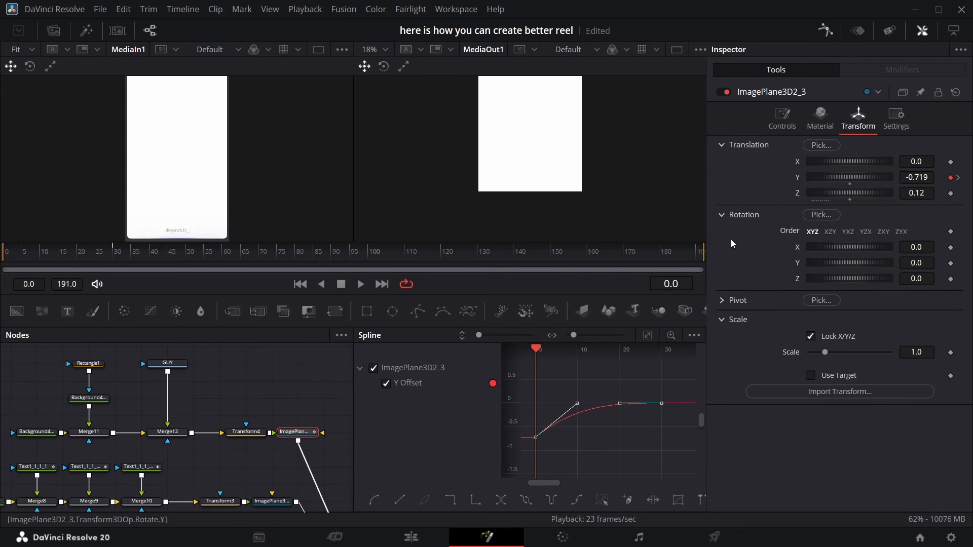
Close the spline editor and play back the opening animation to review it
click(822, 31)
key(space)
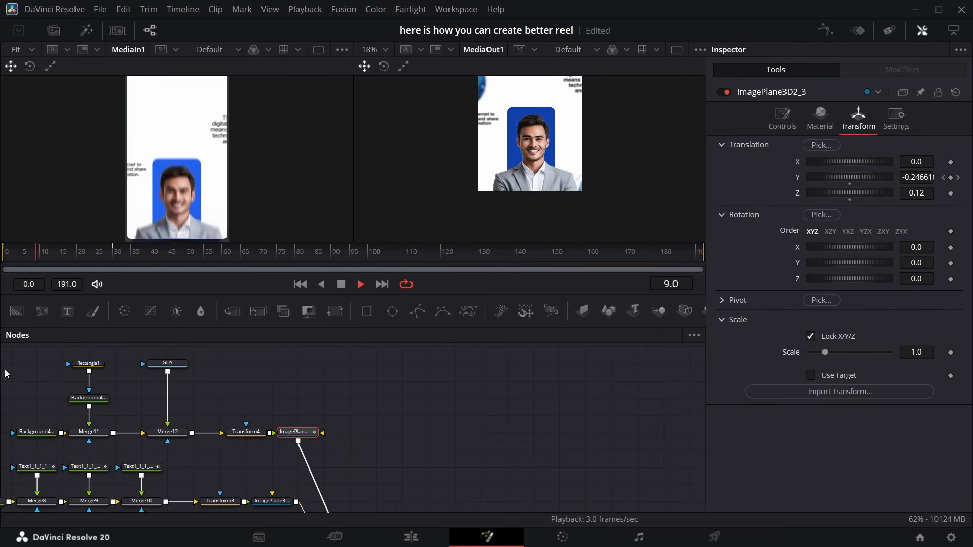
key(space)
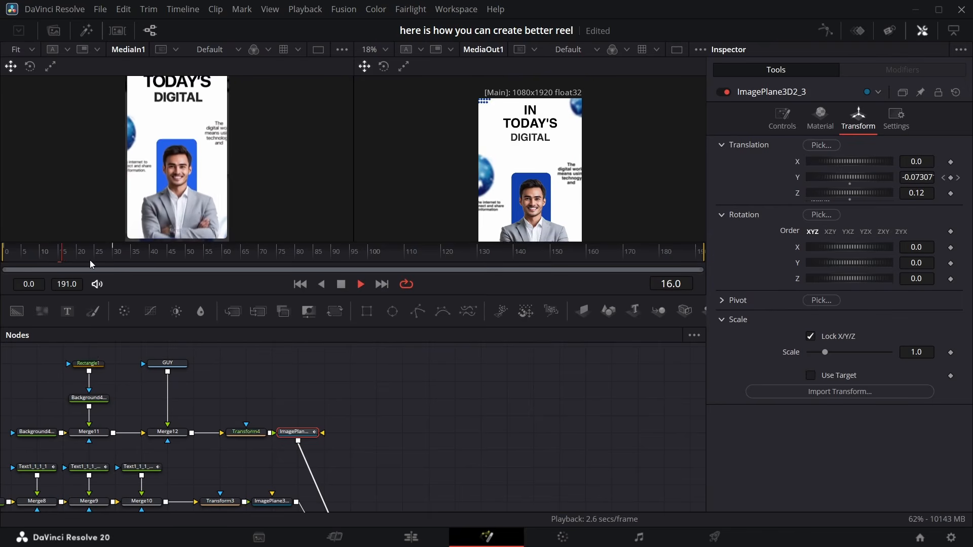
key(space)
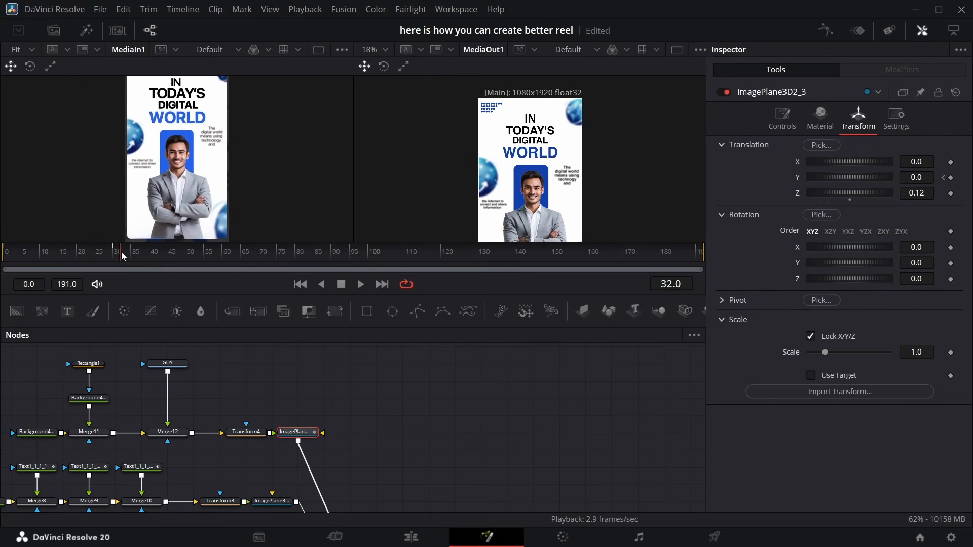
mouse_move(120, 252)
mouse_down()
mouse_move(6, 251)
mouse_move(124, 256)
mouse_move(2, 266)
mouse_move(5, 256)
mouse_move(172, 254)
mouse_move(113, 258)
mouse_move(131, 257)
mouse_up()
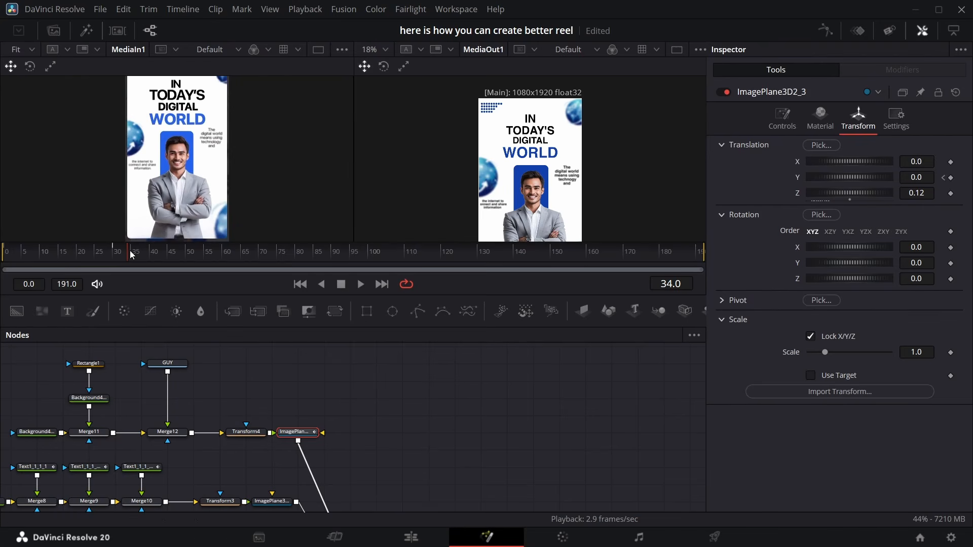
Scrub the reference clip to about frame 85 to study its circular ring design
click(160, 257)
drag(174, 260, 204, 264)
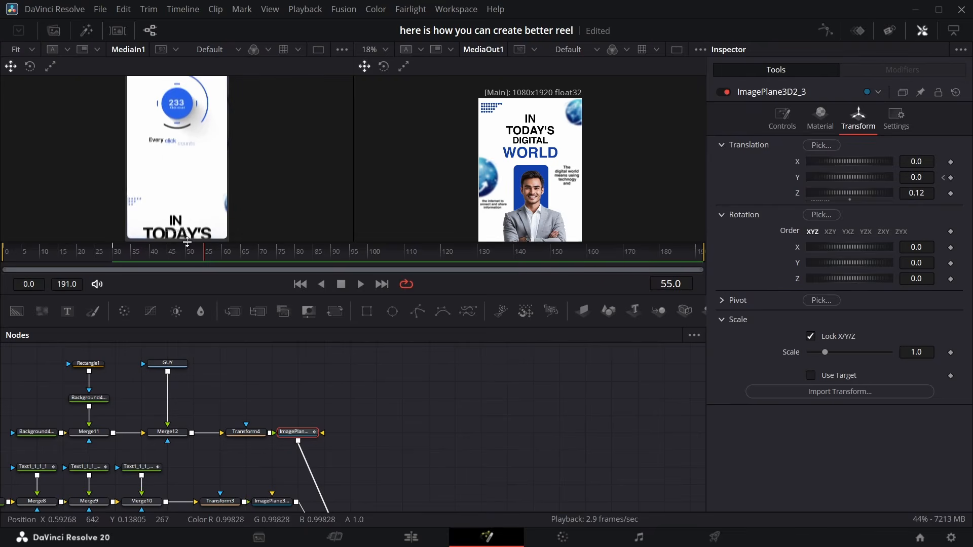
drag(209, 255, 318, 282)
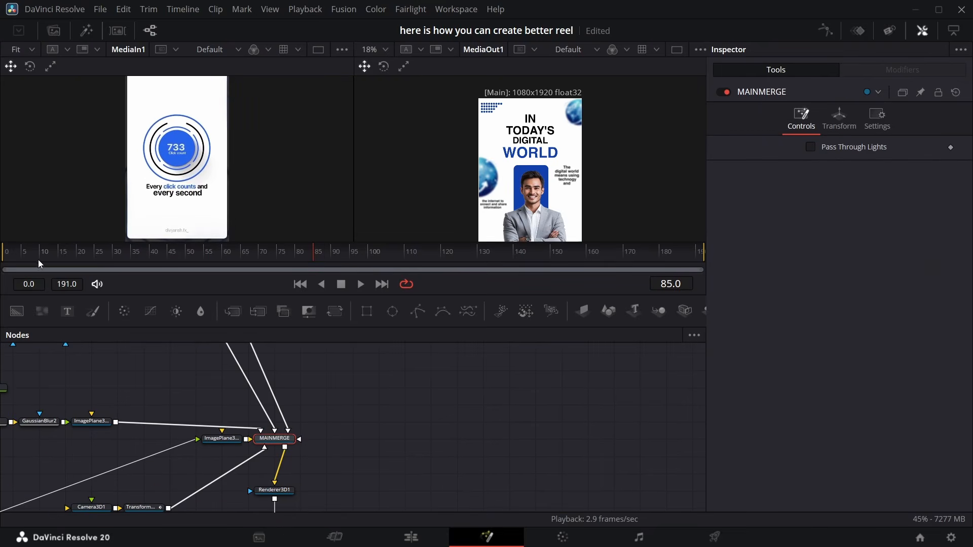
Add a new transparent Background node, paste a copy of the blue background and merge it over the new one
drag(17, 311, 458, 390)
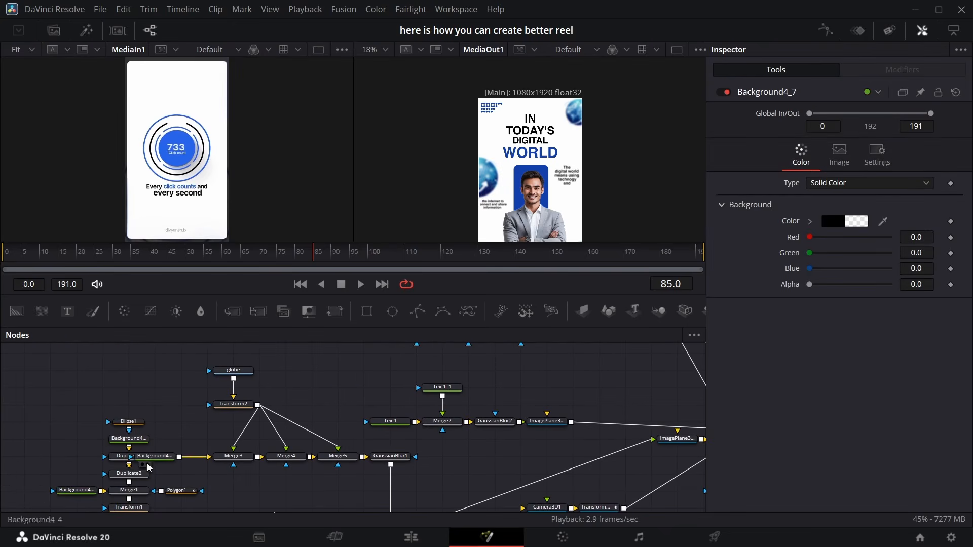
click(137, 445)
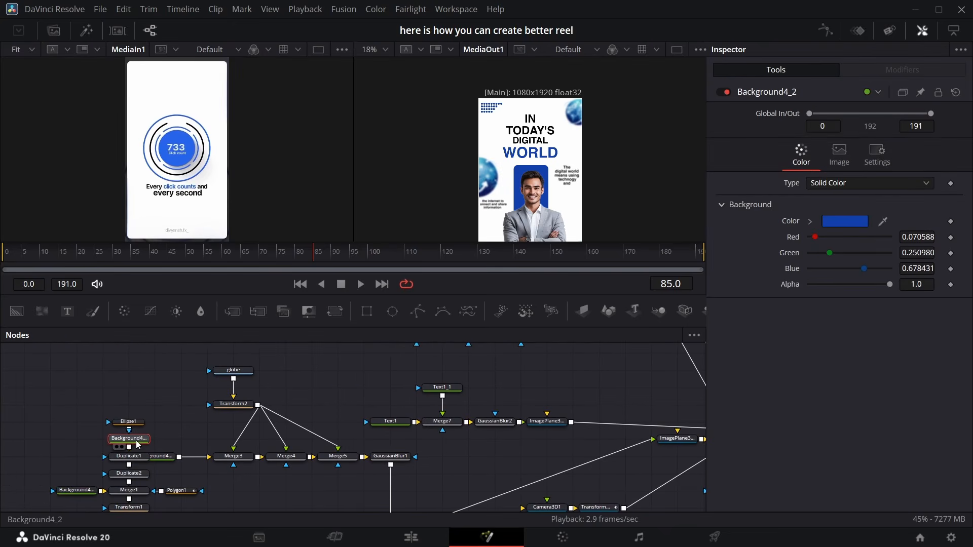
drag(623, 440, 281, 441)
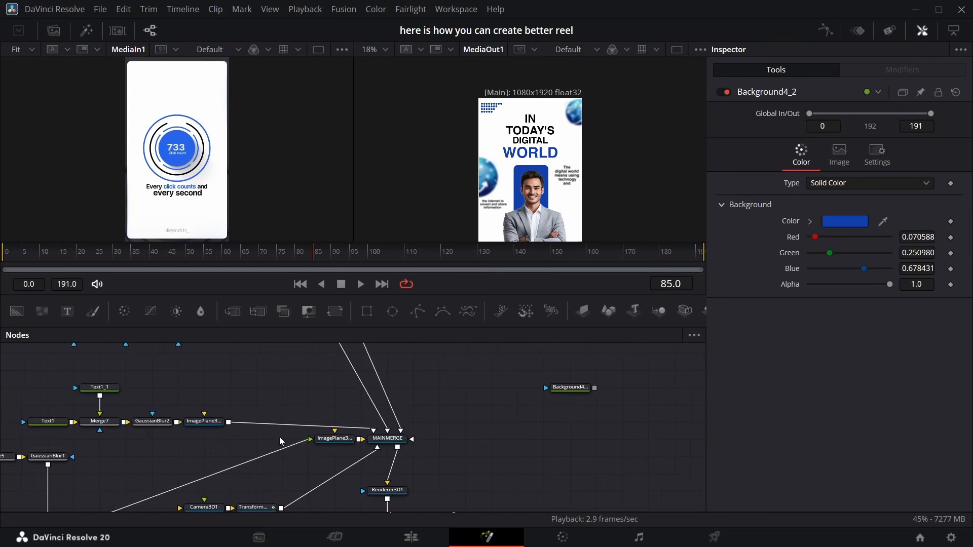
drag(615, 345, 397, 425)
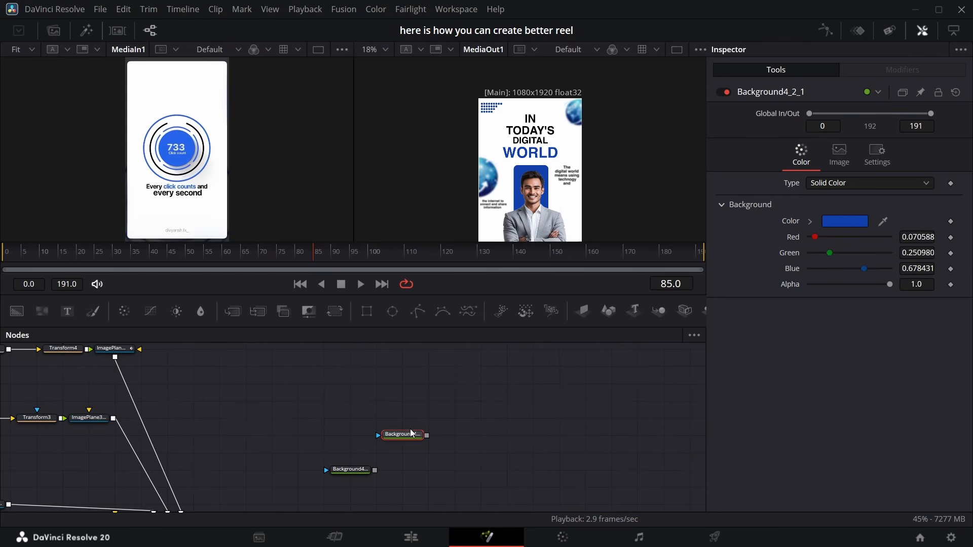
key(ctrl+v)
drag(427, 435, 374, 470)
Mask the pasted blue background with an Ellipse, link its Height to Width by expression and set the size to 0.359
drag(392, 312, 401, 418)
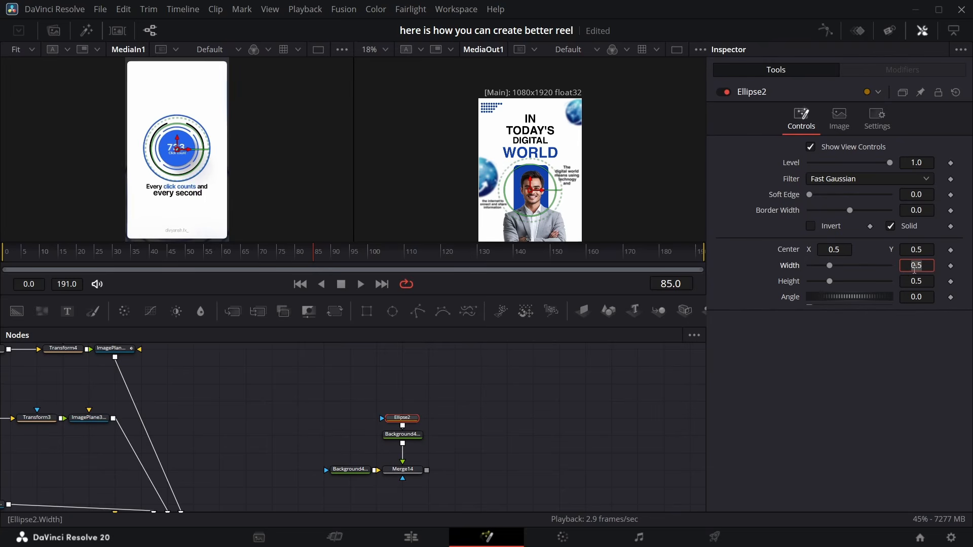
text(=)
key(Return)
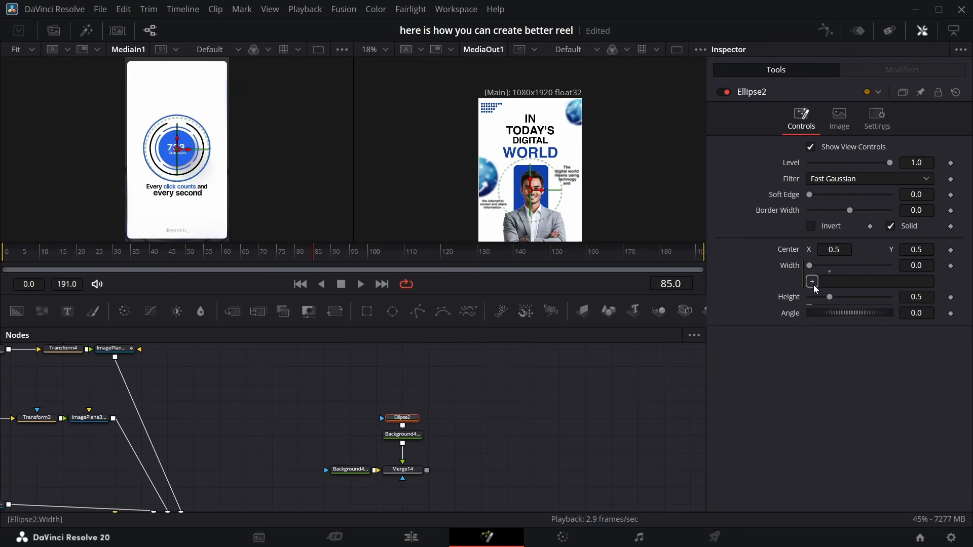
drag(792, 304, 790, 299)
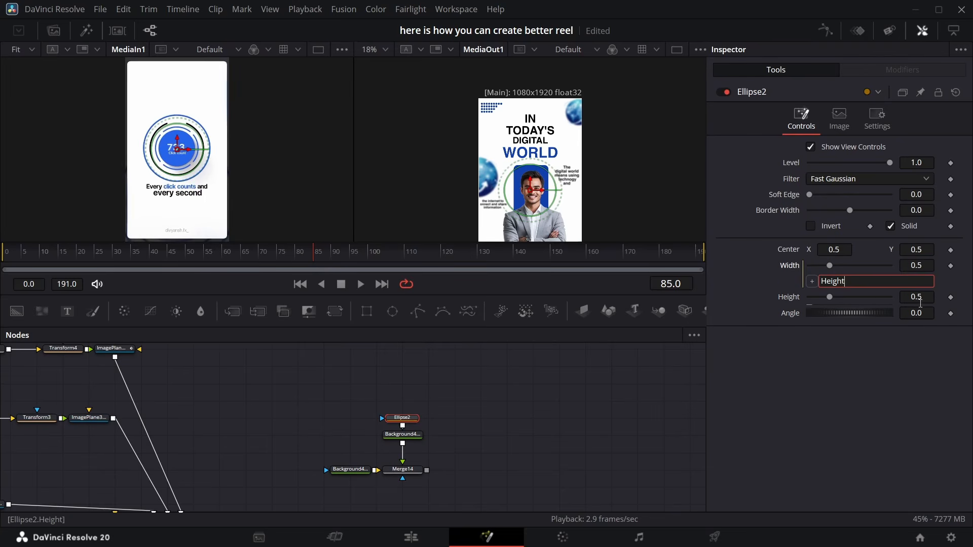
drag(920, 299, 917, 299)
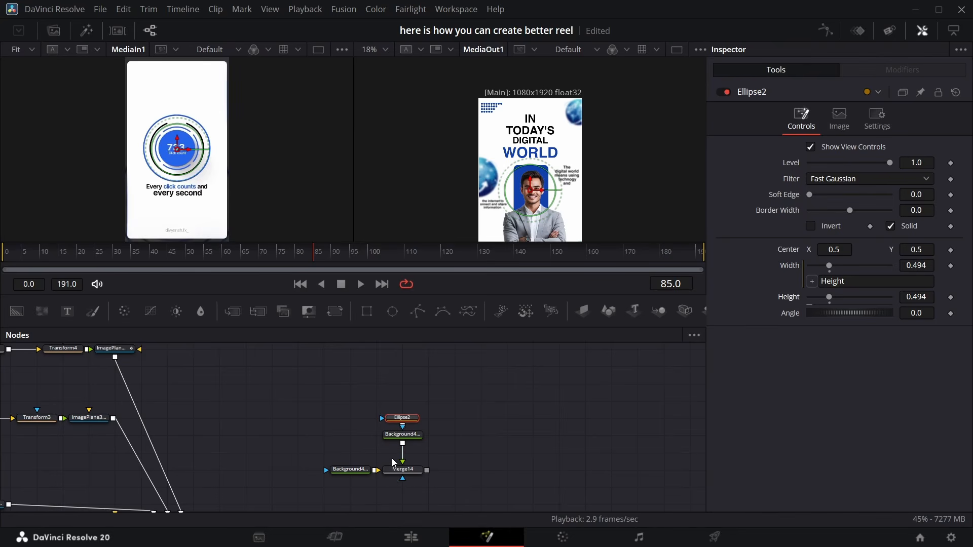
click(396, 478)
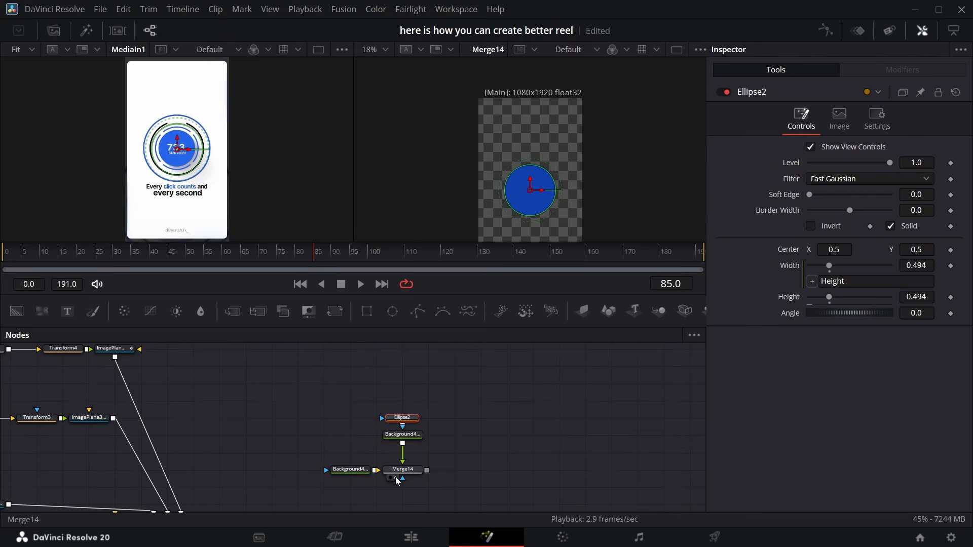
drag(927, 295, 860, 295)
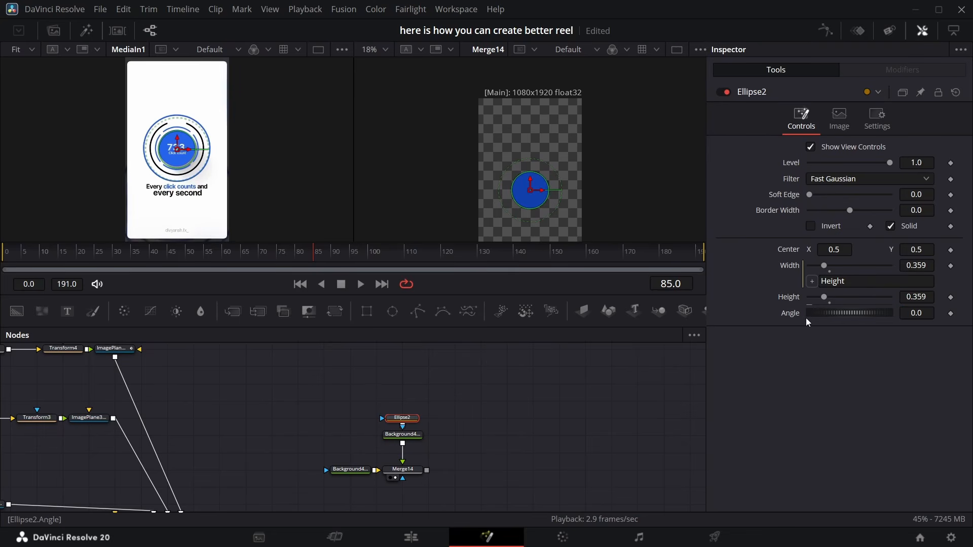
Duplicate the ellipse and blue background pair and merge the copy over Merge14
drag(452, 400, 411, 444)
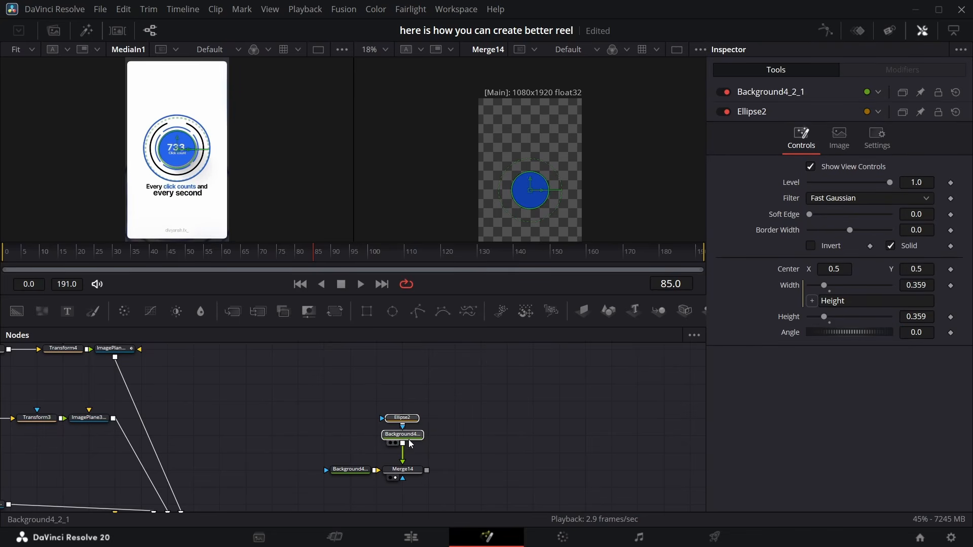
click(452, 429)
key(ctrl+v)
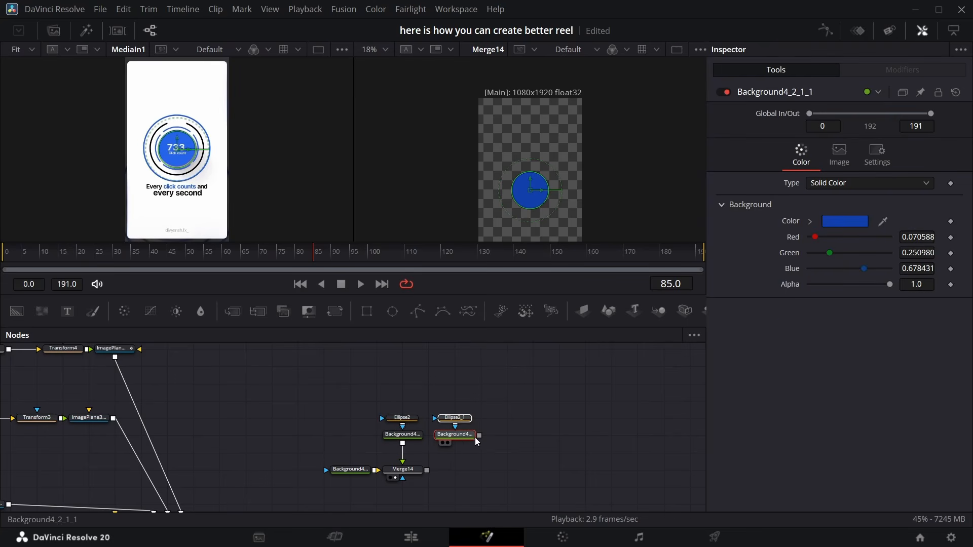
drag(479, 435, 428, 470)
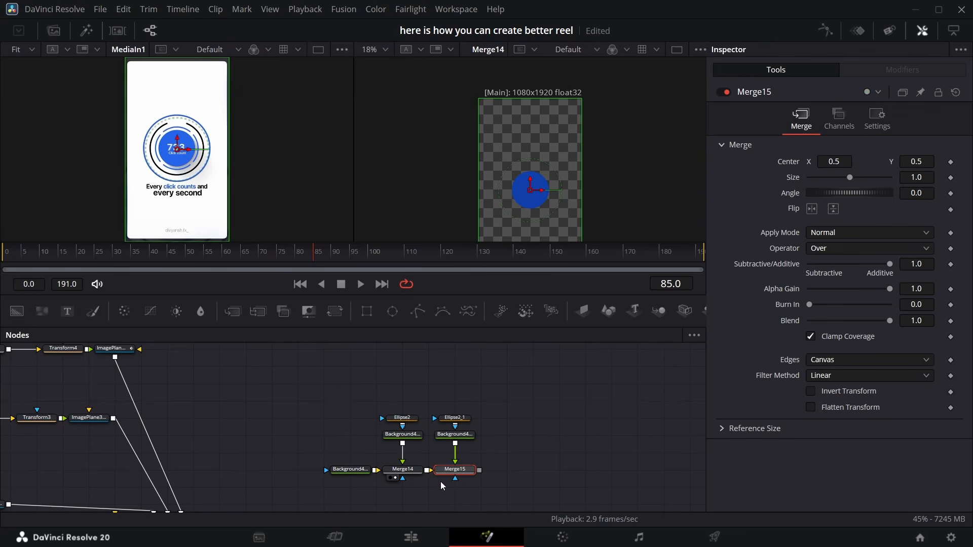
Turn off Solid on the copied ellipse to make a ring and set its width to 0.417
click(462, 422)
click(890, 226)
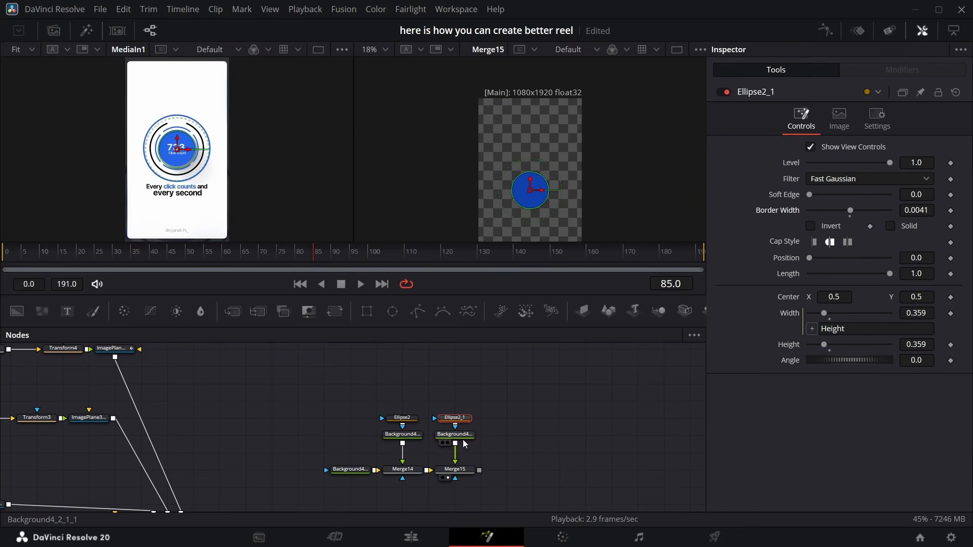
drag(913, 343, 925, 343)
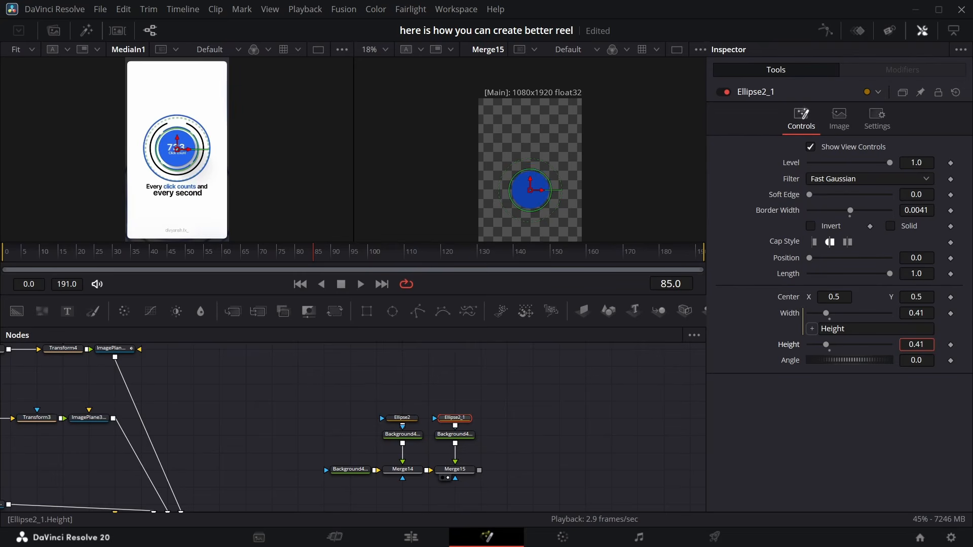
click(595, 436)
Set the ring ellipse's border width to 0.0092, viewing the result at 50% zoom
click(385, 50)
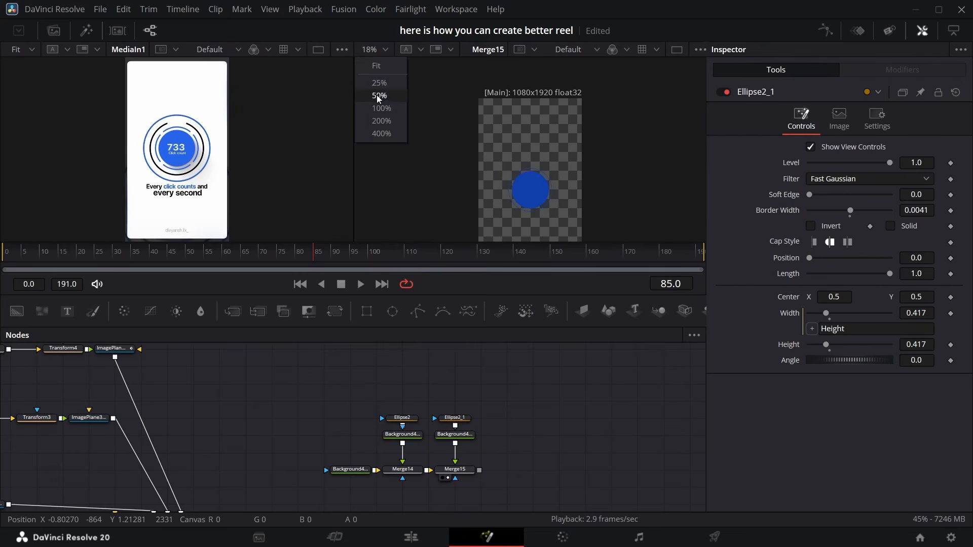
click(379, 102)
scroll(571, 159, down, 5)
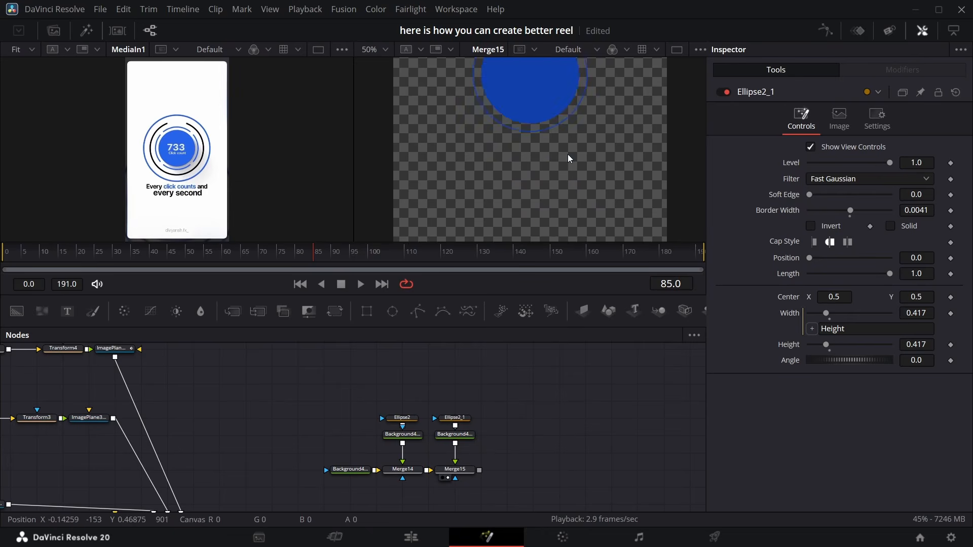
scroll(567, 157, up, 1)
scroll(568, 157, up, 1)
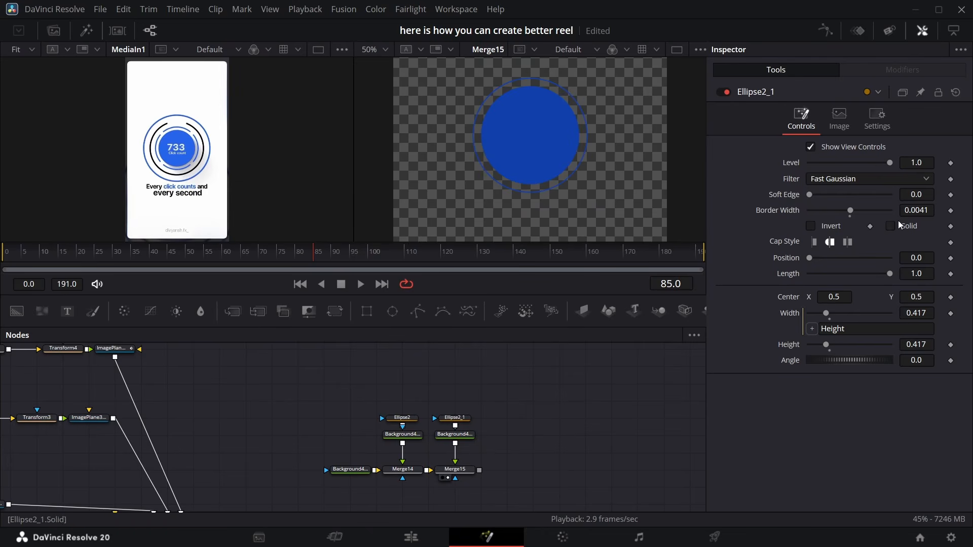
drag(916, 210, 919, 210)
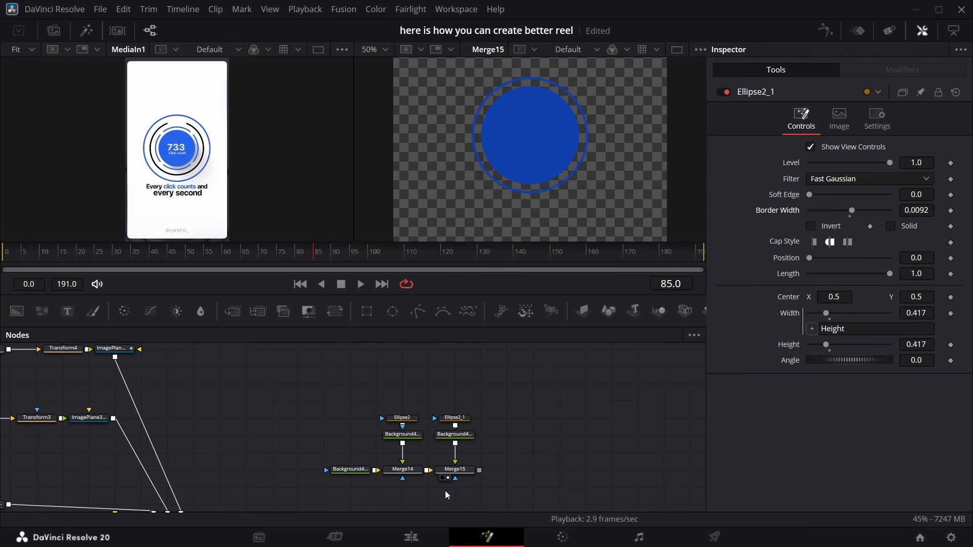
Paste a copy of the ring ellipse, add a new Background masked by it and merge it over Merge15
click(471, 419)
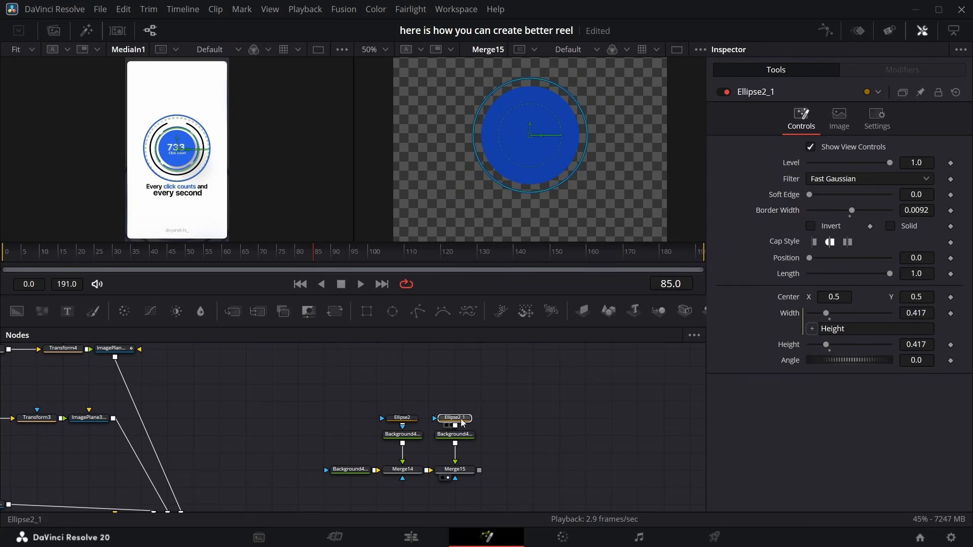
click(463, 422)
click(462, 421)
key(ctrl+v)
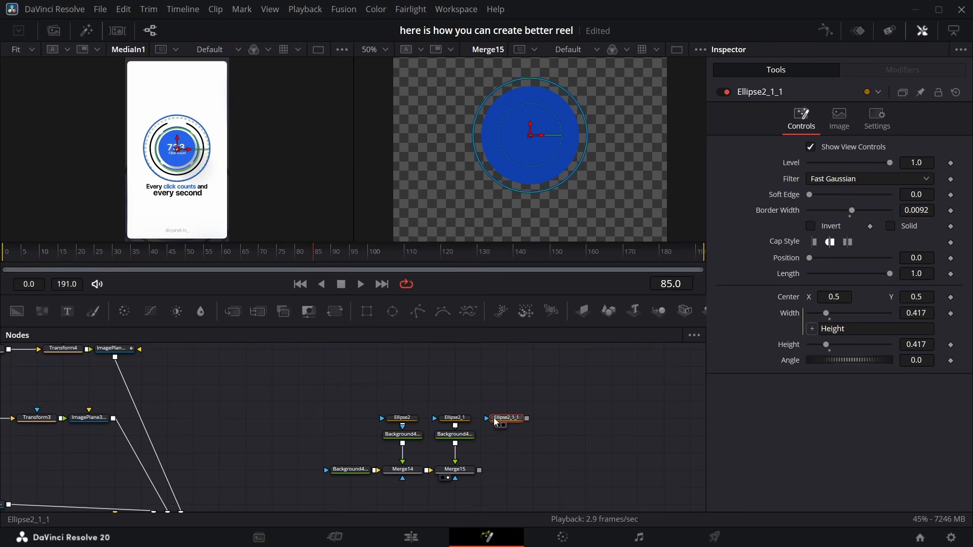
drag(17, 312, 466, 471)
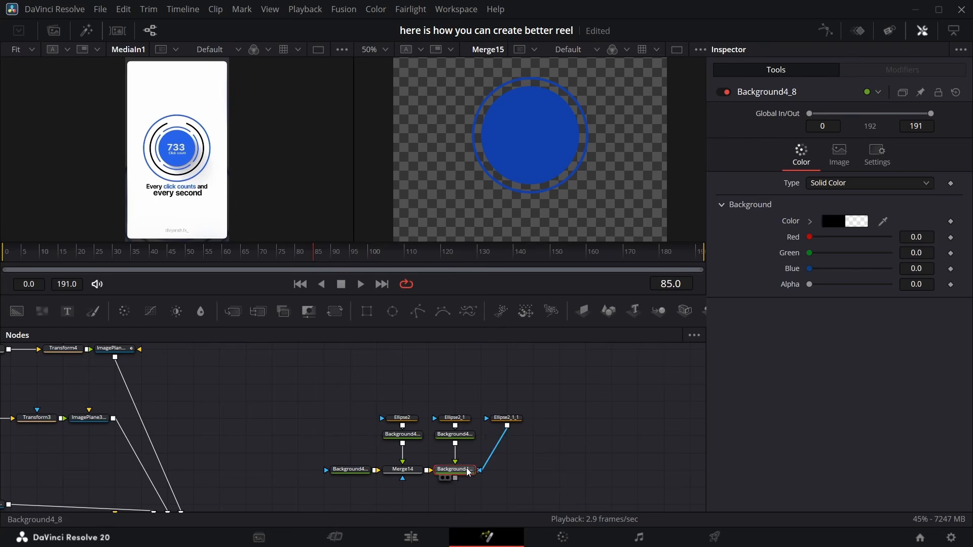
key(ctrl+z)
drag(532, 435, 479, 470)
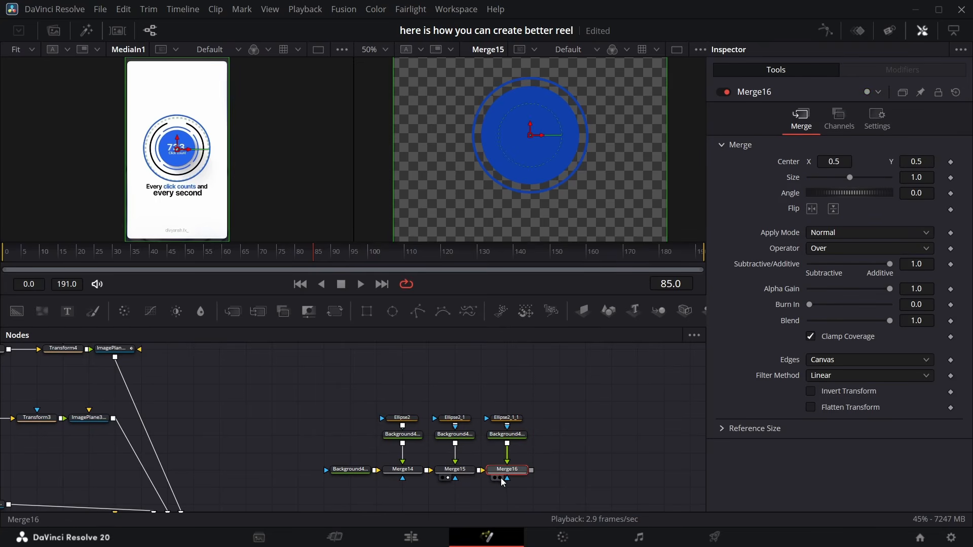
Set the new background's alpha to 1 for solid black and enlarge its ring ellipse to 0.505
click(509, 434)
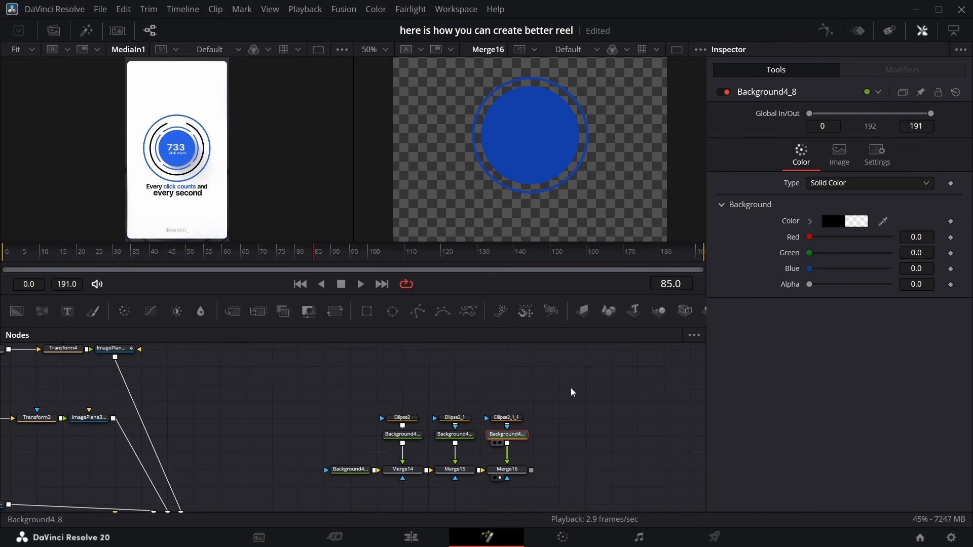
drag(810, 284, 890, 284)
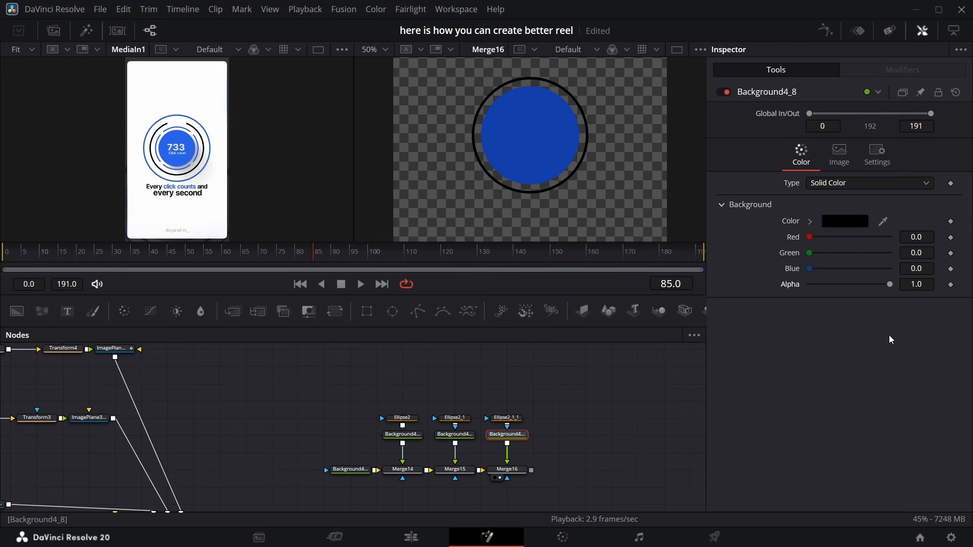
click(513, 421)
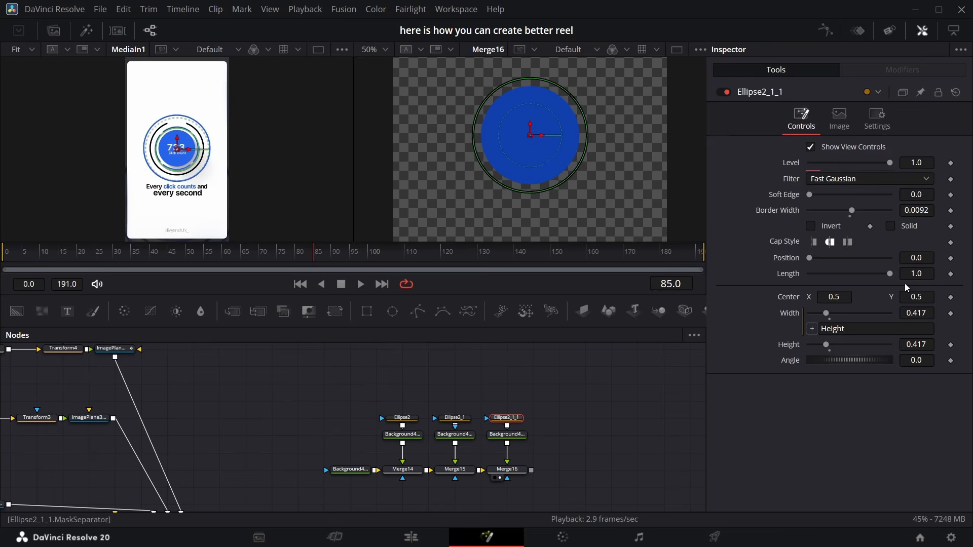
drag(916, 344, 956, 345)
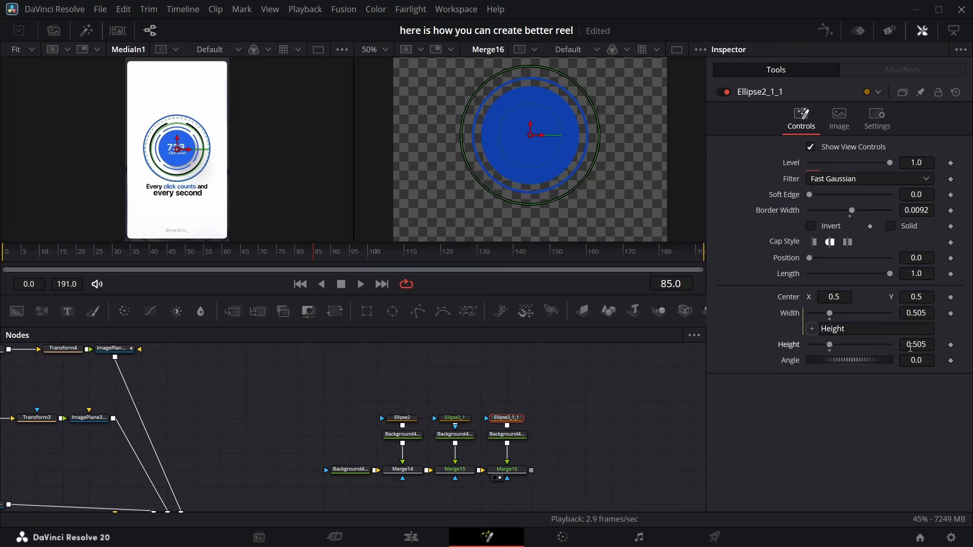
click(574, 433)
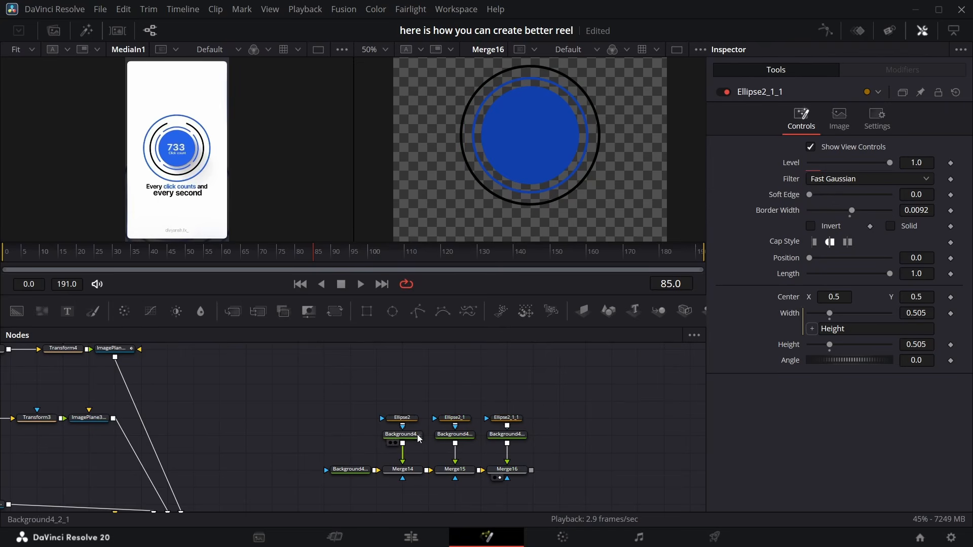
Duplicate the blue ring pair, merge it over Merge16 and set the copied ellipse width to 0.63
drag(470, 405, 455, 443)
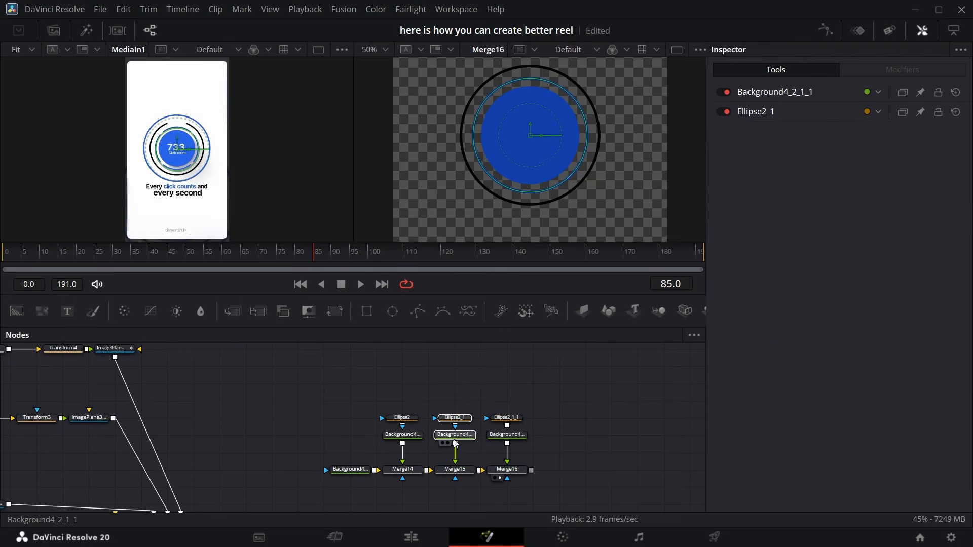
click(560, 432)
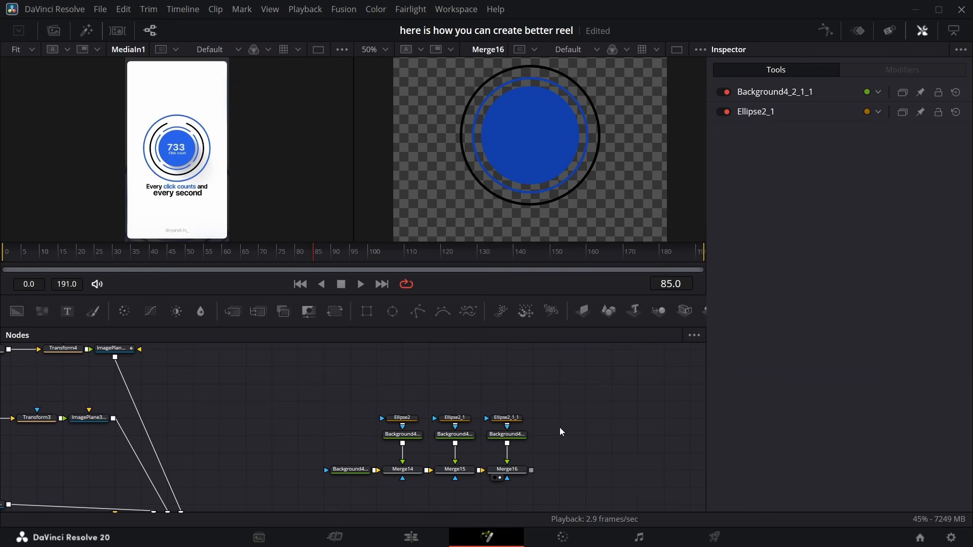
key(ctrl+v)
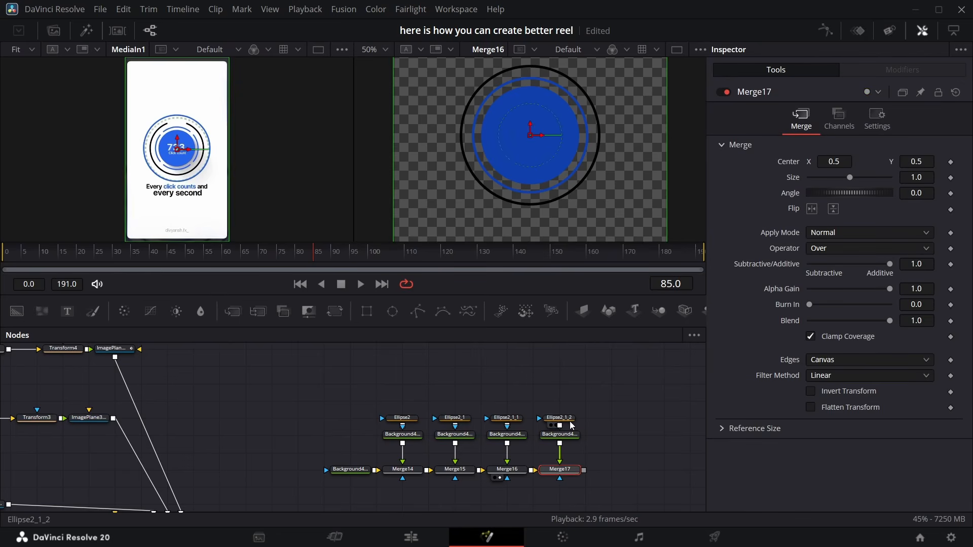
click(570, 419)
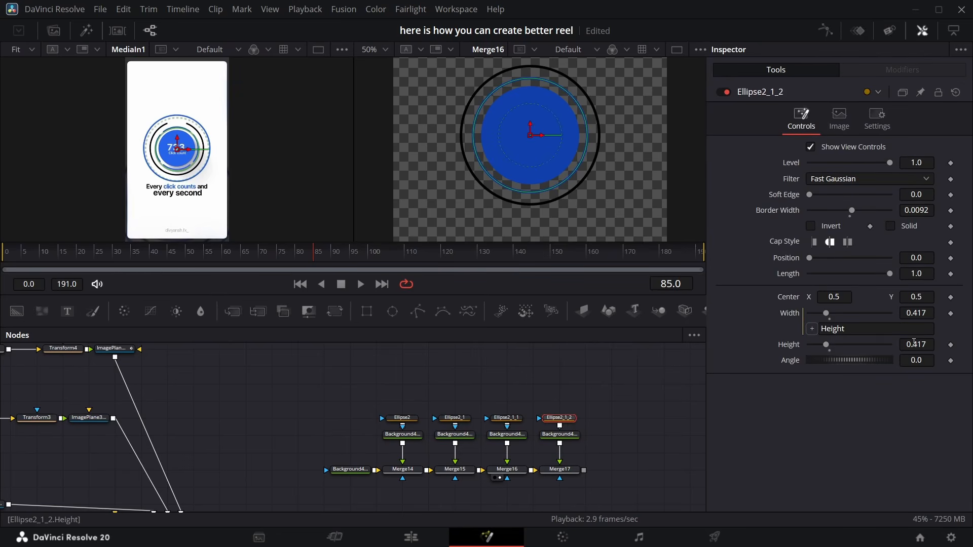
drag(914, 343, 963, 343)
click(554, 477)
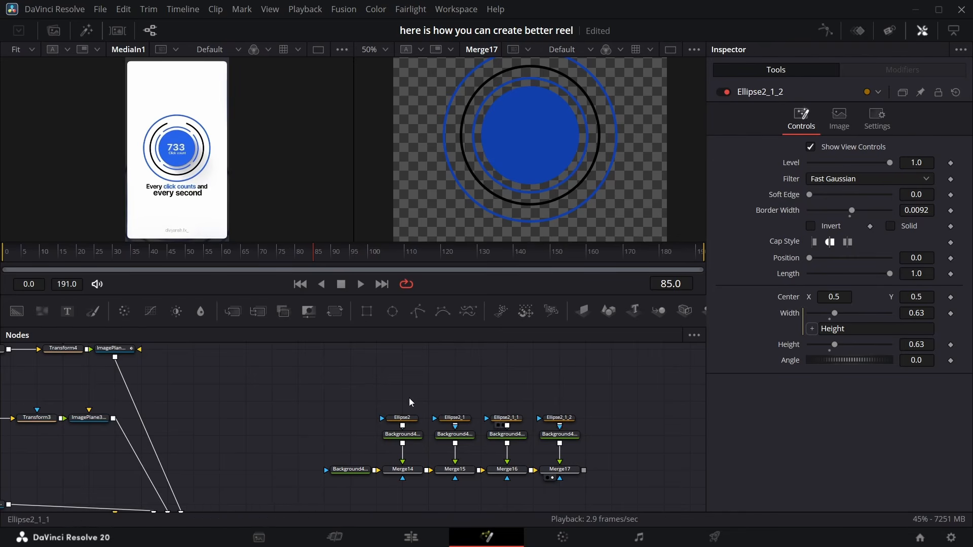
Add the WBW SlideUpFade text template, merge it over Merge17 and view the result
click(87, 31)
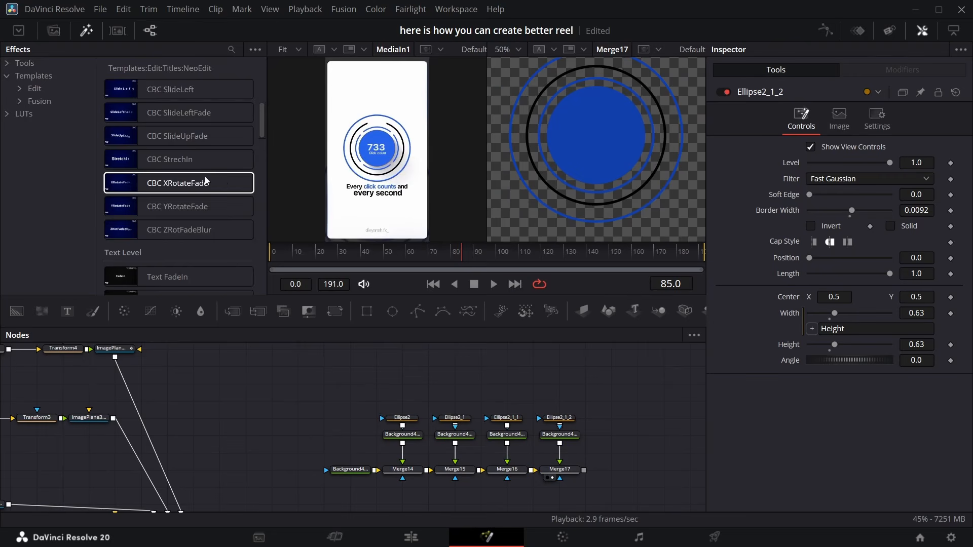
scroll(155, 197, down, 3)
scroll(162, 206, down, 3)
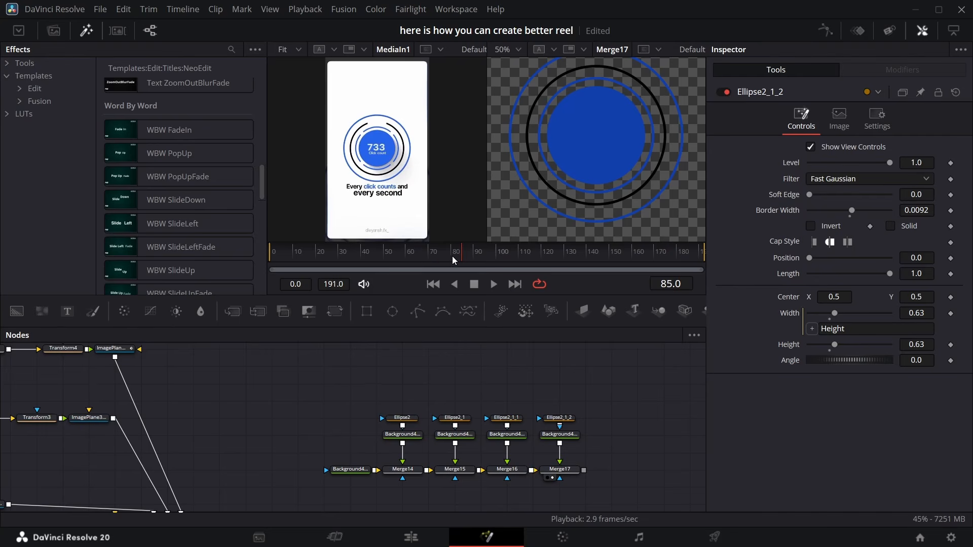
mouse_move(455, 260)
mouse_down()
mouse_move(399, 257)
mouse_move(452, 255)
mouse_up()
scroll(210, 219, down, 3)
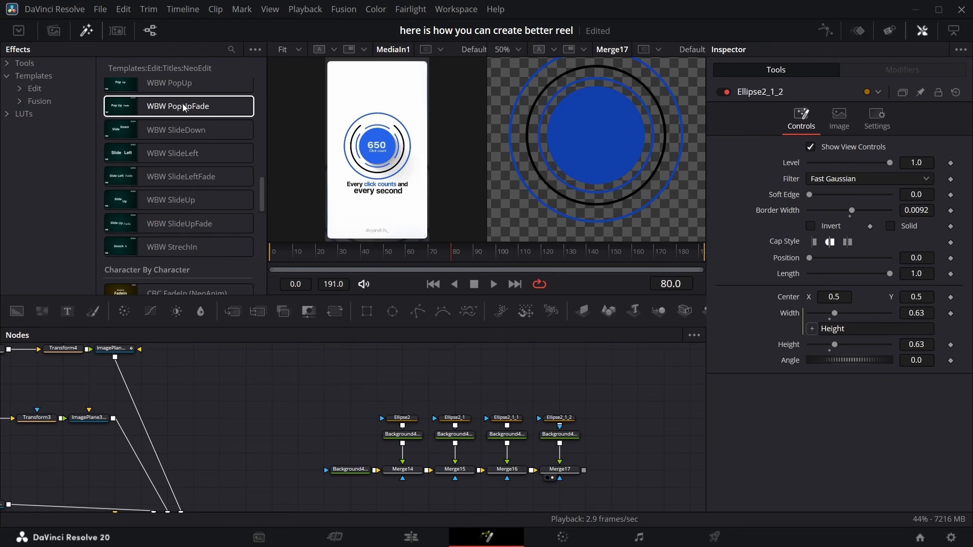
drag(192, 226, 643, 386)
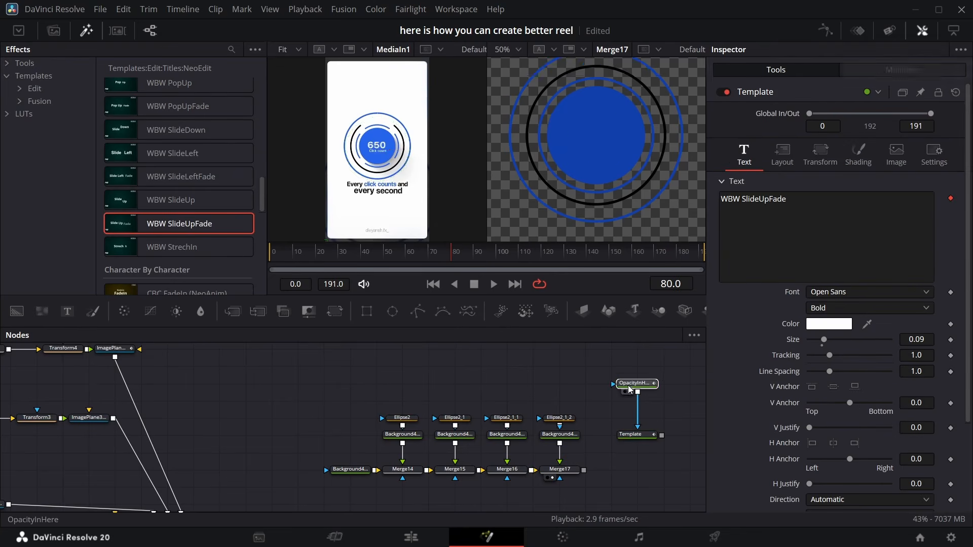
click(84, 38)
drag(661, 435, 584, 471)
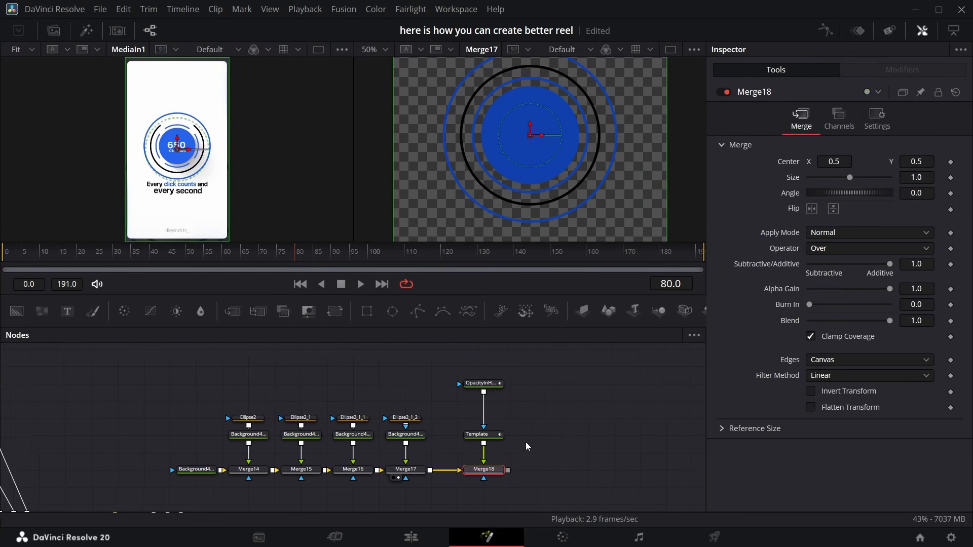
key(2)
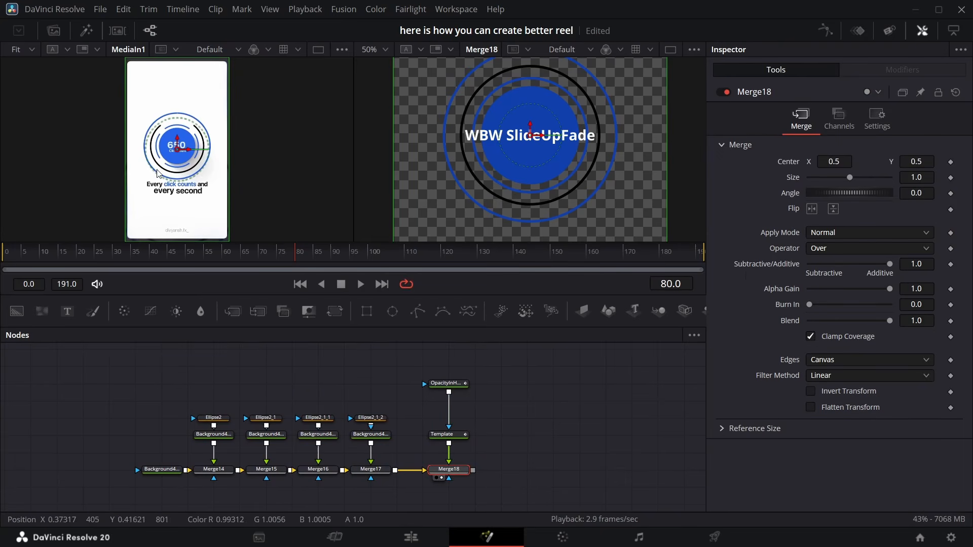
Set the template's font to Helvetica and replace its text with "Every click counts and" / "every second"
click(448, 434)
click(864, 294)
drag(790, 200, 695, 190)
text(Every)
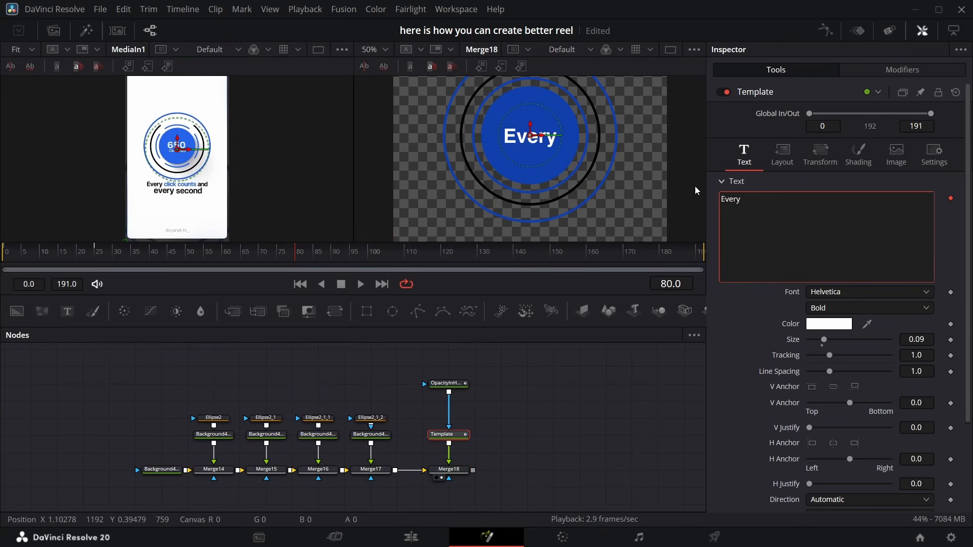
text( click counts and)
key(Return)
text(every second)
Move the text block down below the rings
click(532, 109)
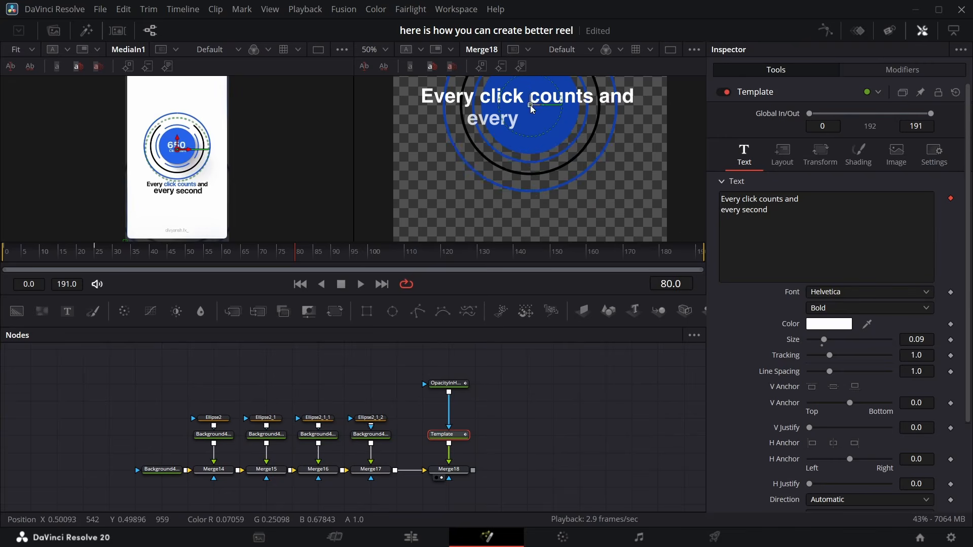
drag(532, 109, 529, 211)
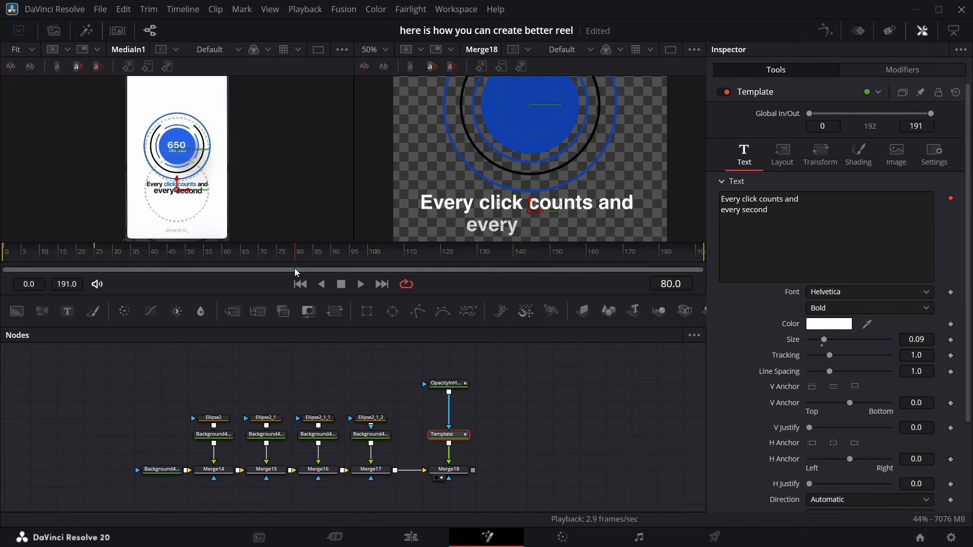
drag(296, 272, 167, 250)
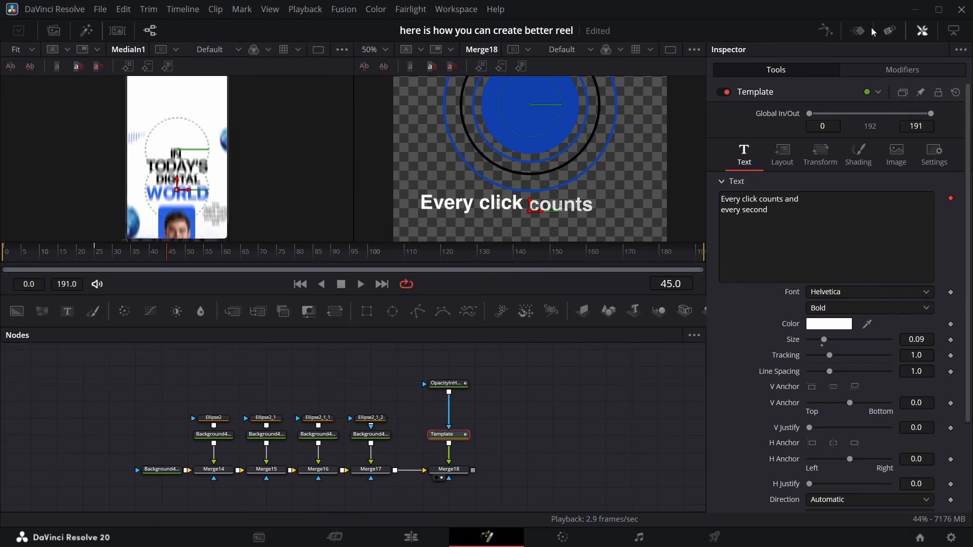
Shift the text animation keyframes later and set the Follower delay between characters to 0.71
click(900, 70)
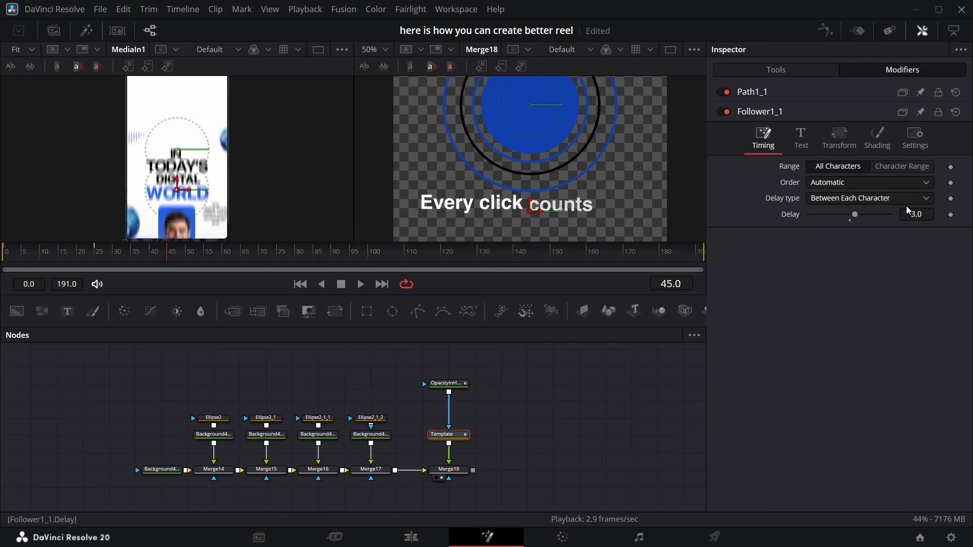
click(857, 32)
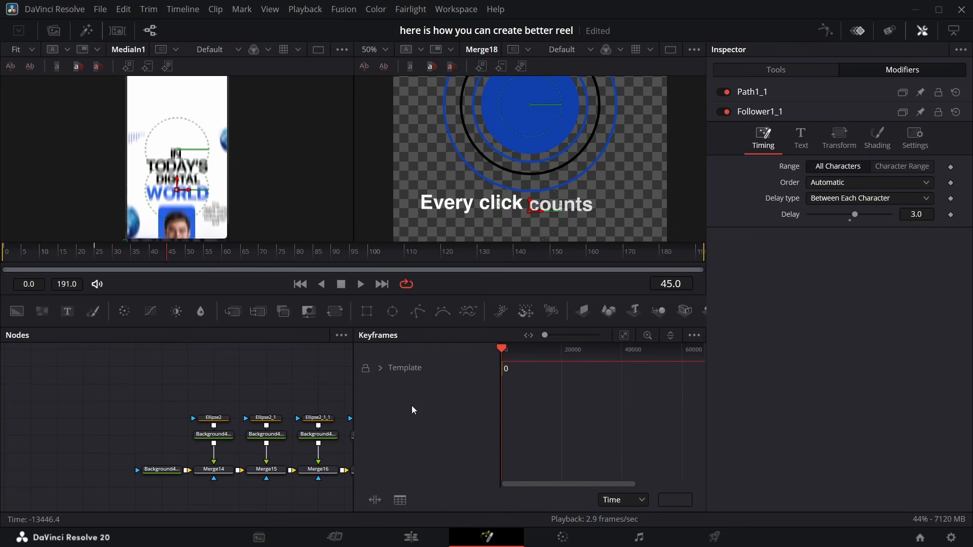
click(378, 368)
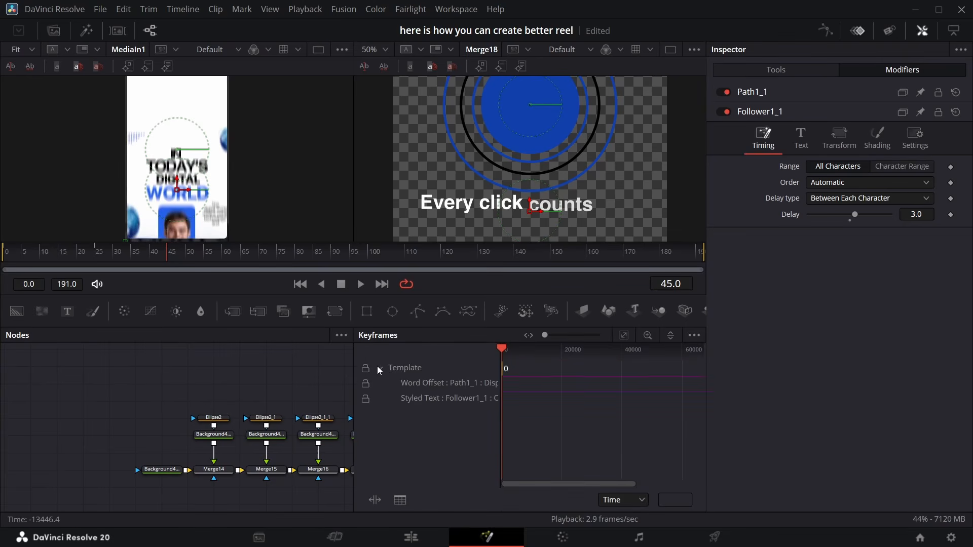
click(624, 334)
drag(512, 383, 557, 388)
click(861, 38)
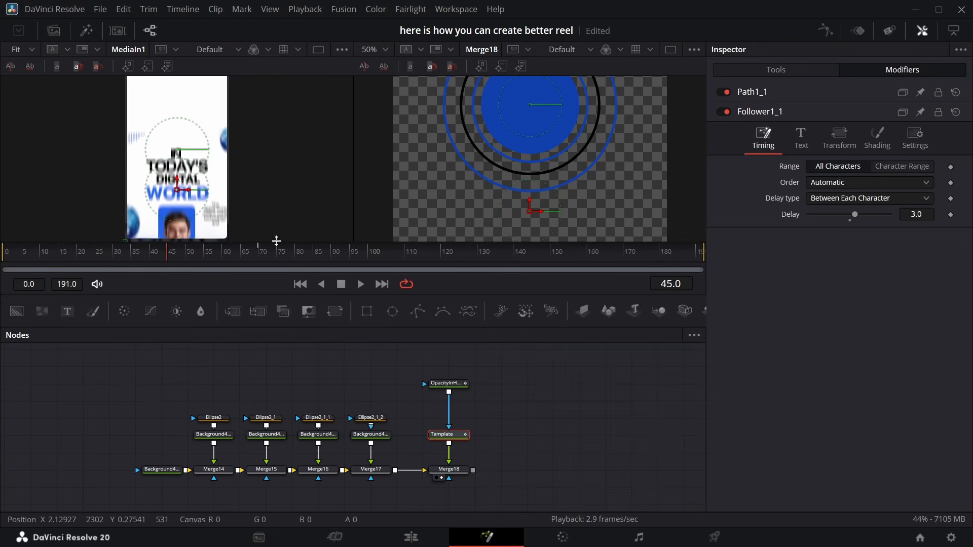
click(240, 252)
drag(927, 214, 366, 97)
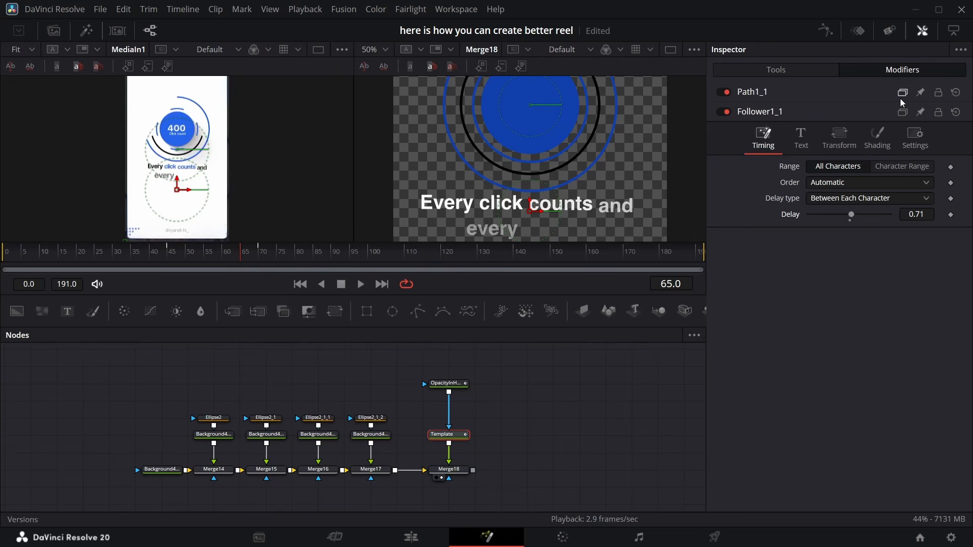
Set the text colour to near black, #0c0c0c
click(792, 71)
click(847, 326)
click(636, 280)
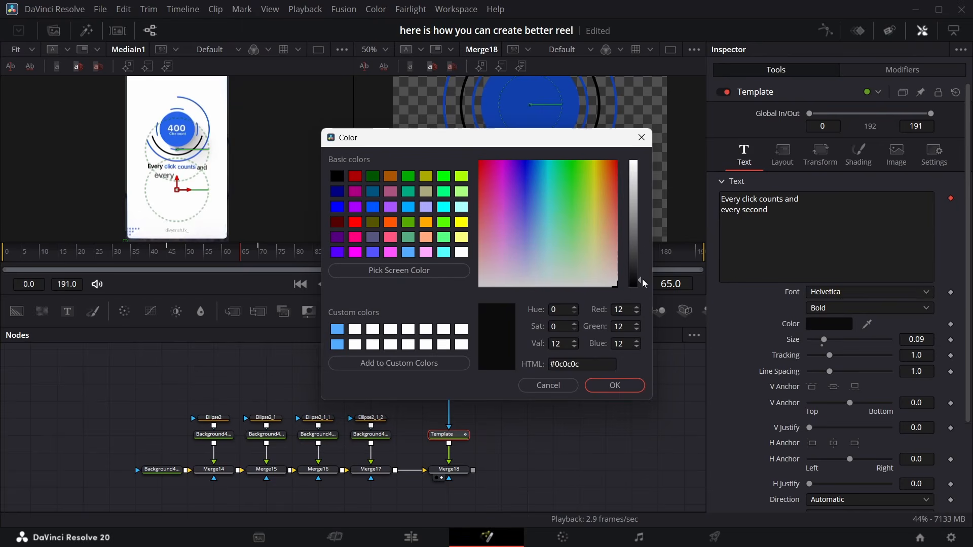
drag(640, 297, 638, 302)
click(614, 385)
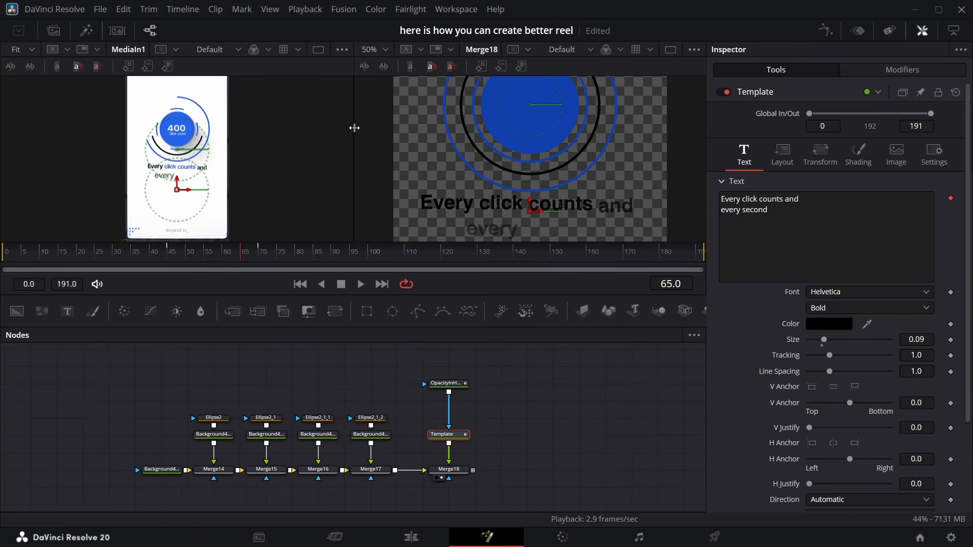
Add Character Level Styling and colour the words "click counts" with the rings' blue
click(895, 69)
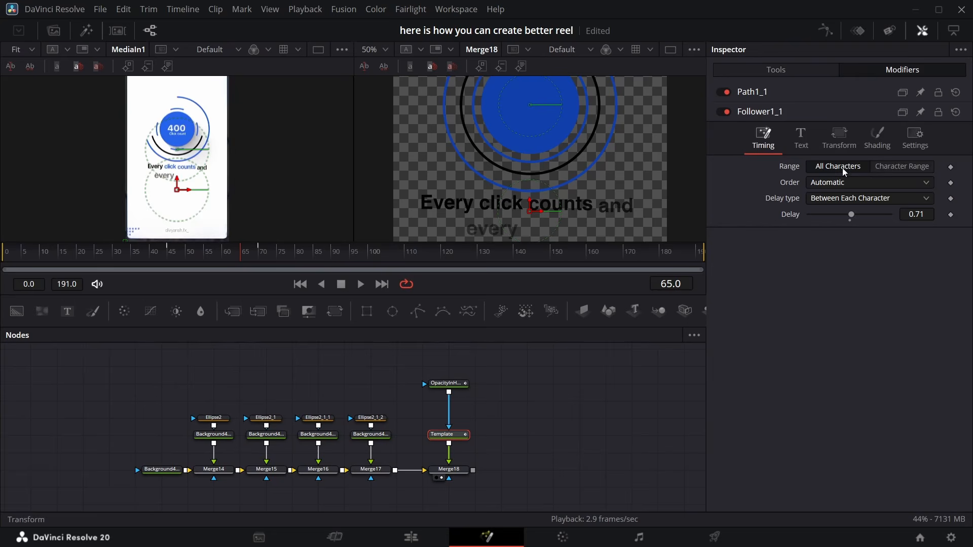
click(810, 152)
right_click(818, 200)
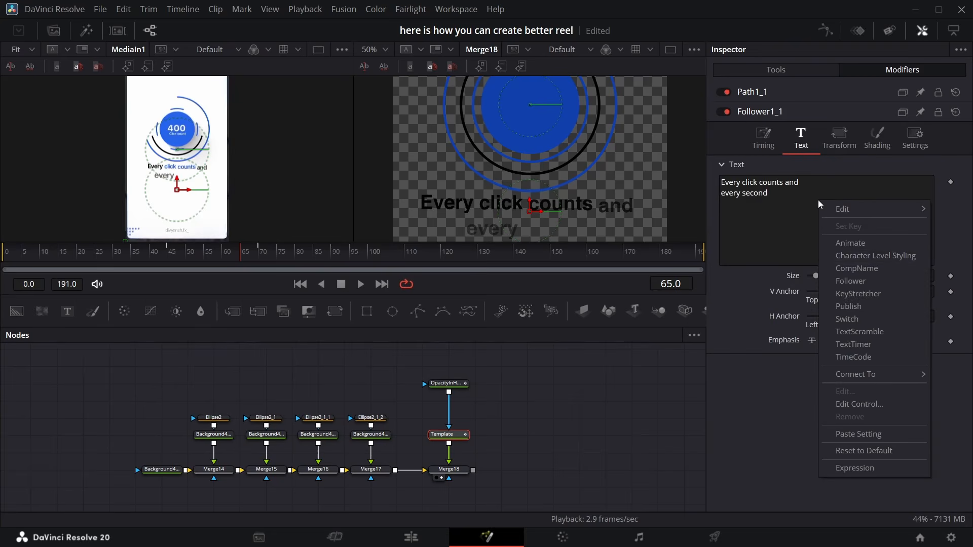
click(867, 254)
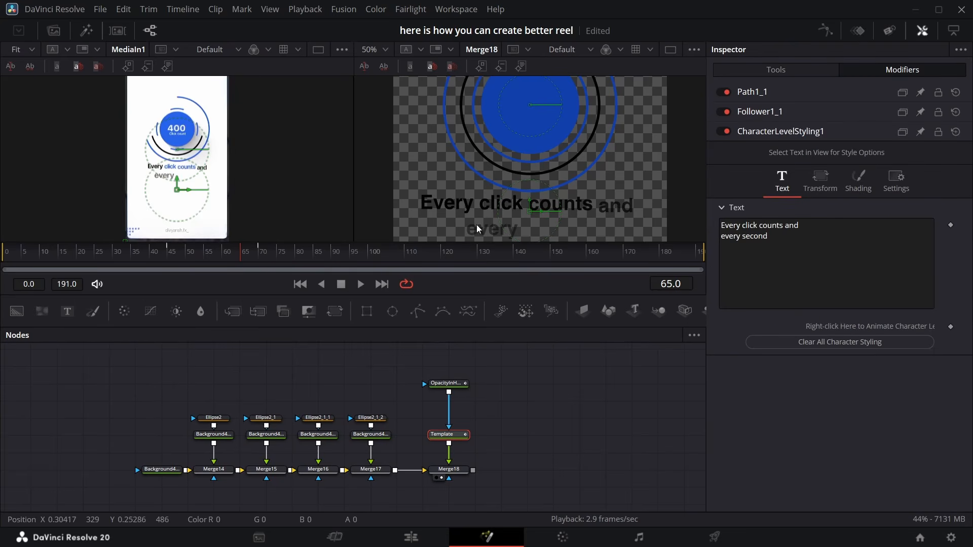
drag(482, 212, 586, 213)
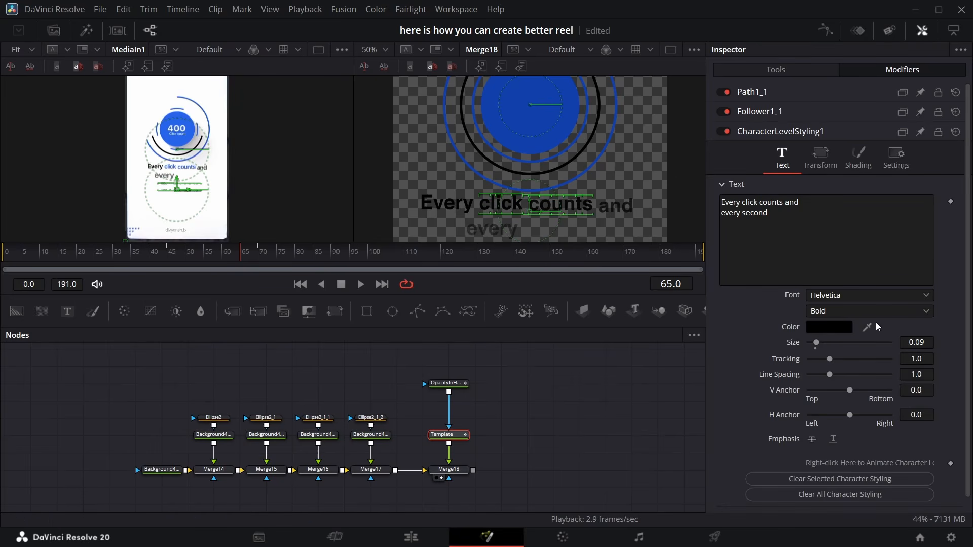
drag(865, 328, 561, 155)
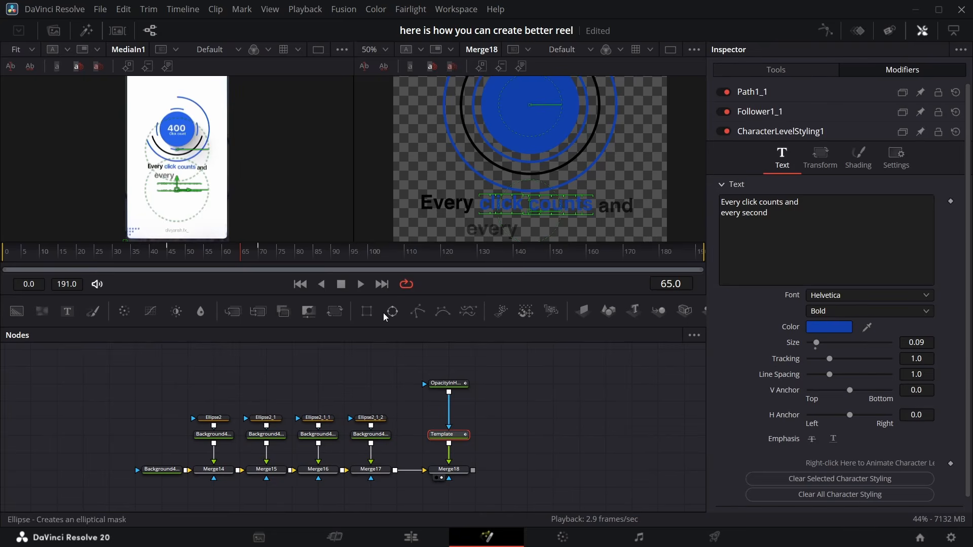
Enlarge the characters of "every second" to size 0.126
drag(253, 261, 283, 258)
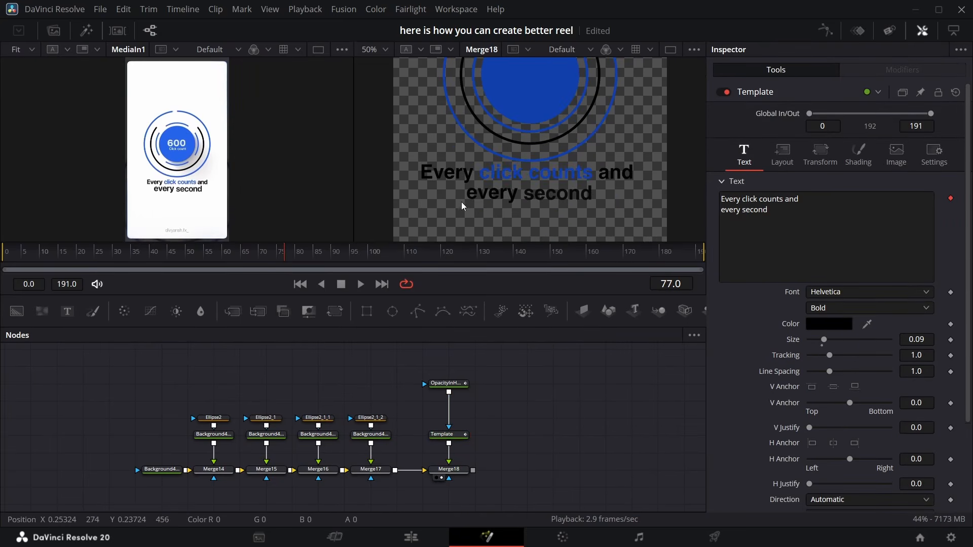
drag(460, 199, 594, 195)
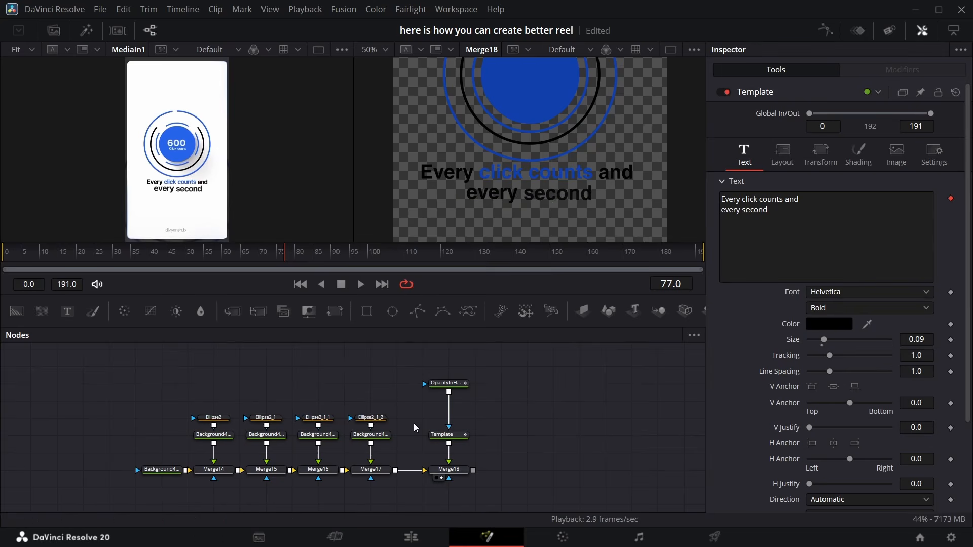
click(875, 70)
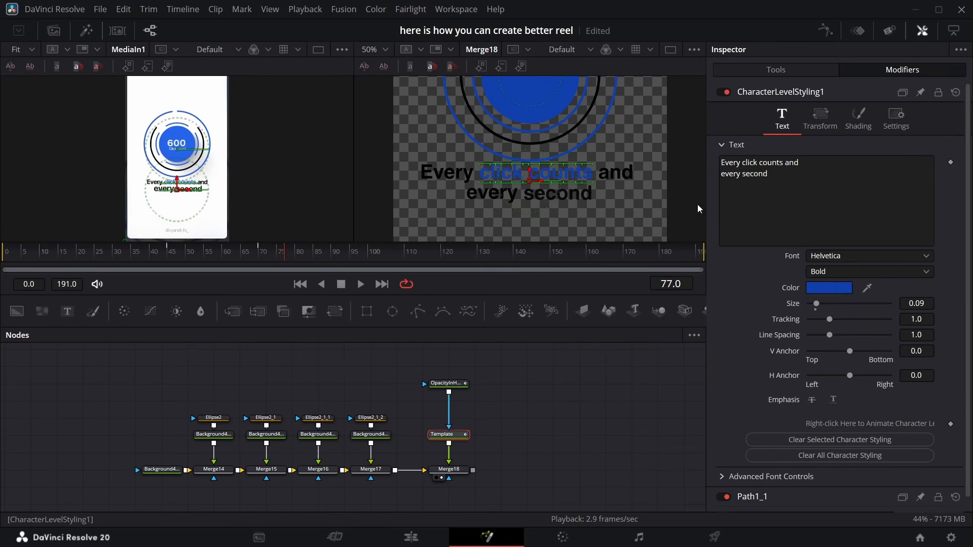
drag(458, 208, 602, 201)
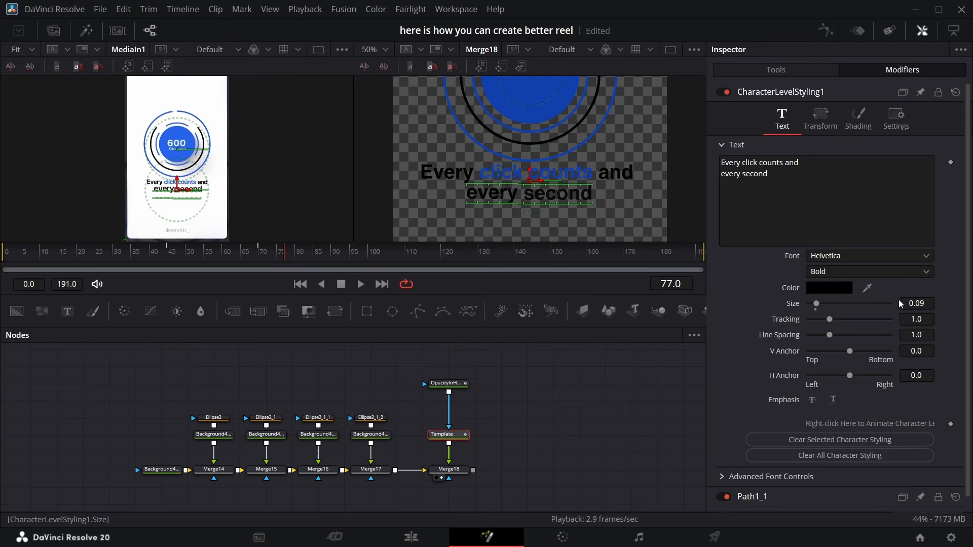
drag(900, 303, 919, 303)
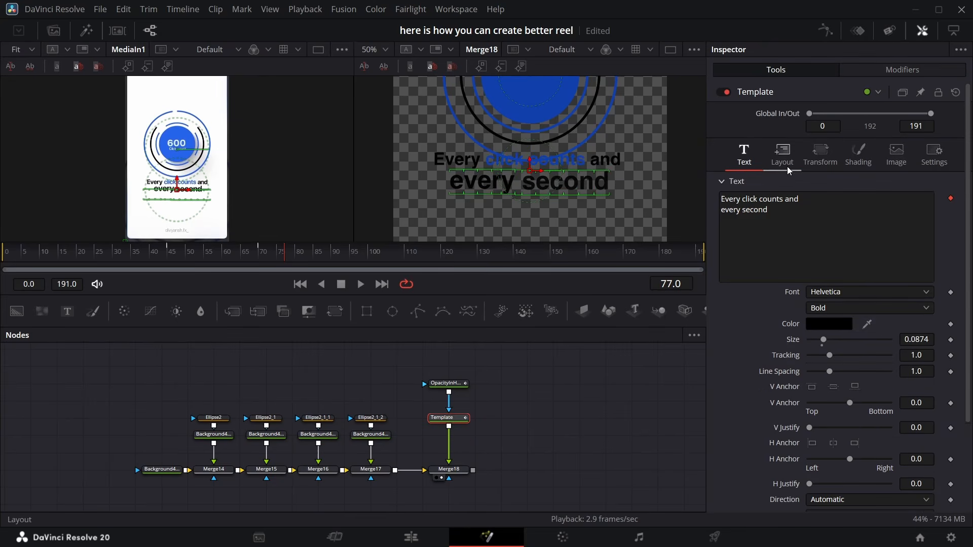
Set the text layout's center Y to 0.24225
click(786, 167)
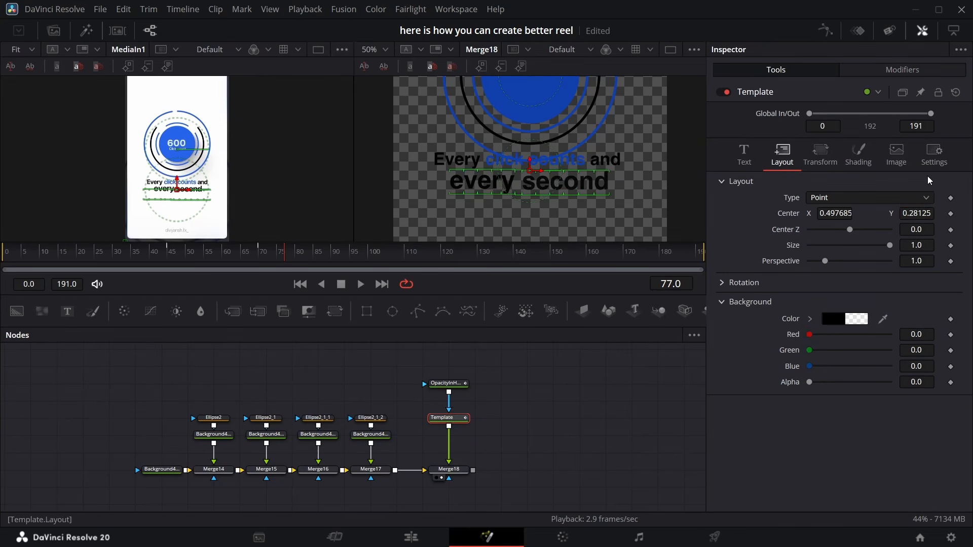
drag(917, 214, 896, 213)
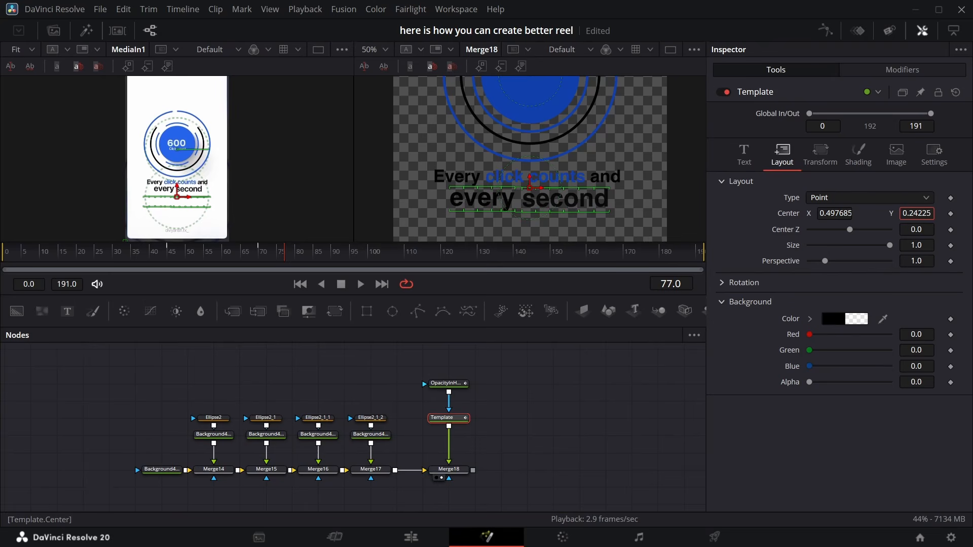
drag(288, 257, 322, 281)
click(608, 421)
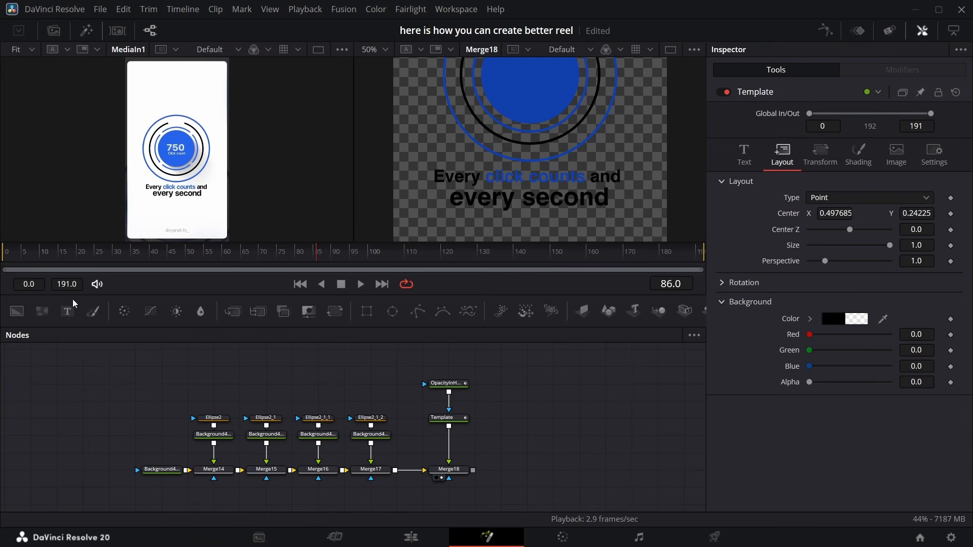
Add a Text node merged over Merge18 and rename it counter
drag(67, 311, 473, 471)
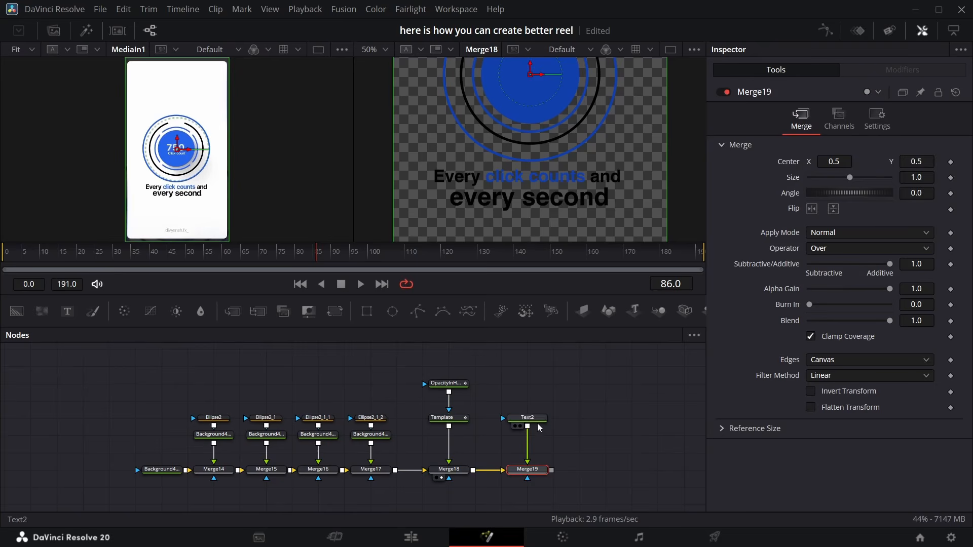
click(528, 418)
key(F2)
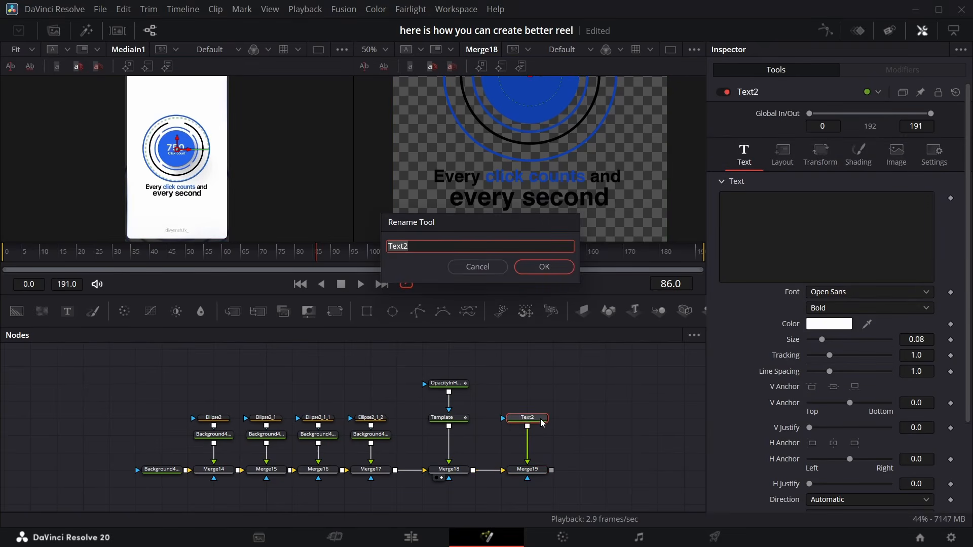
text(counter)
key(Return)
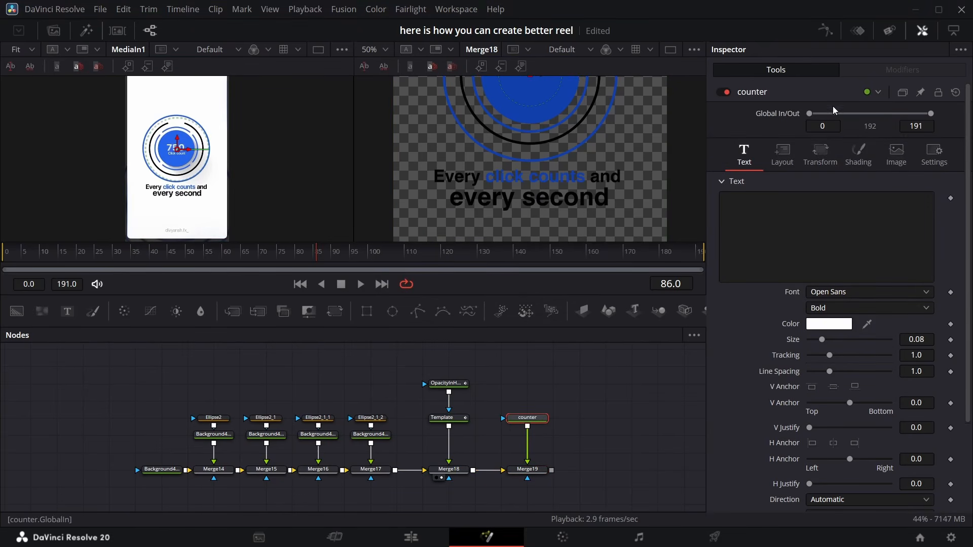
Add a custom integer Counter control to the counter node's Text page with a slider, allowed from 00 to 10000000
right_click(814, 95)
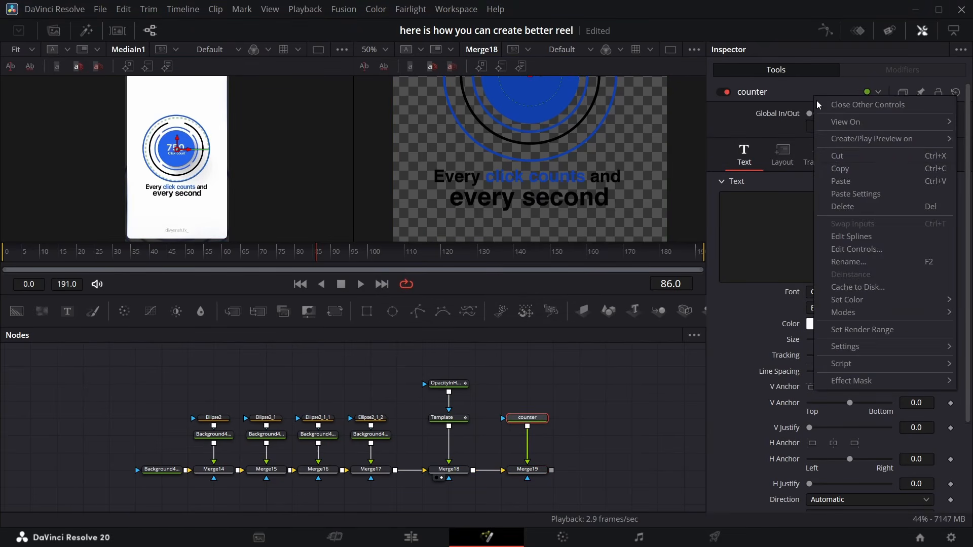
click(861, 250)
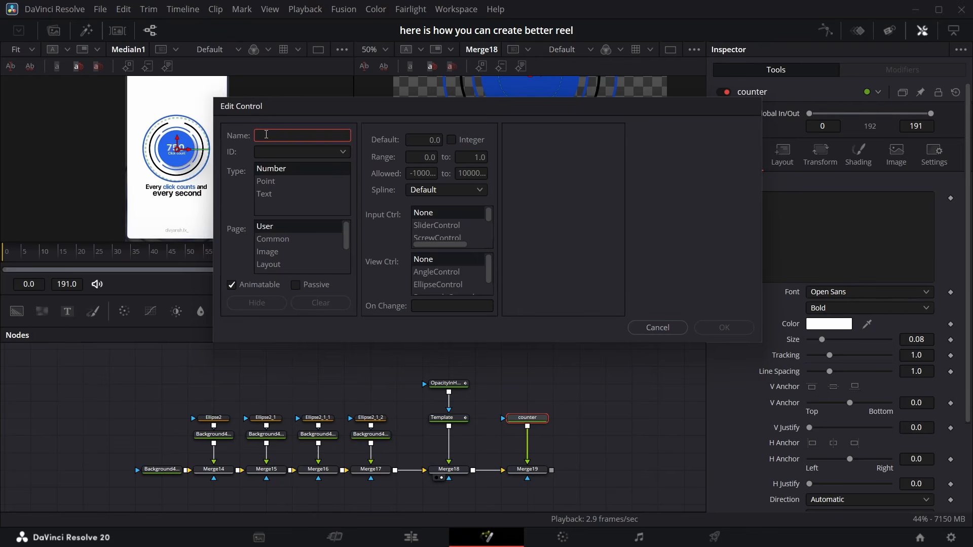
text(Counter)
scroll(275, 255, down, 1)
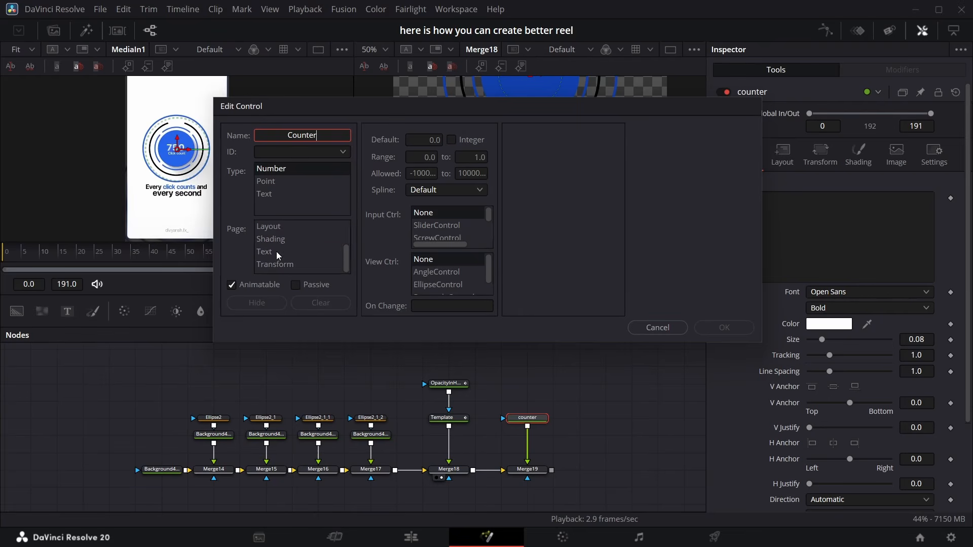
click(275, 252)
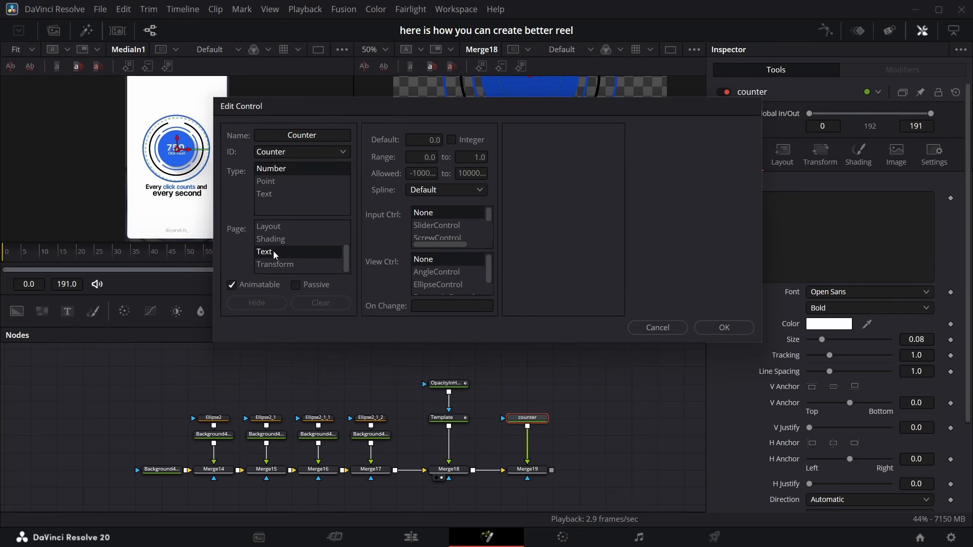
click(432, 173)
text(00)
click(471, 173)
text(10000)
text(000)
click(437, 226)
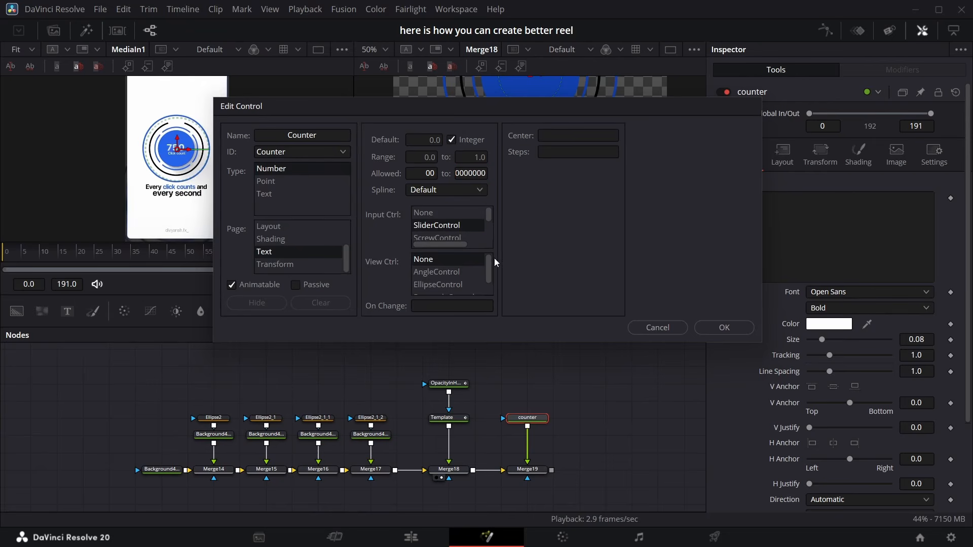
click(727, 326)
Add an expression to the counter's text and link it to the Counter control
scroll(844, 292, down, 5)
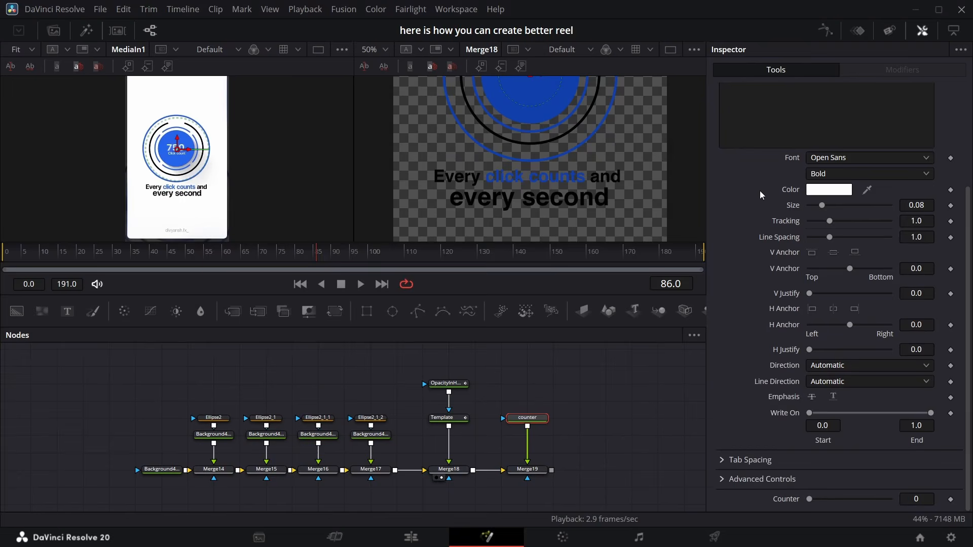
scroll(777, 172, up, 5)
right_click(802, 227)
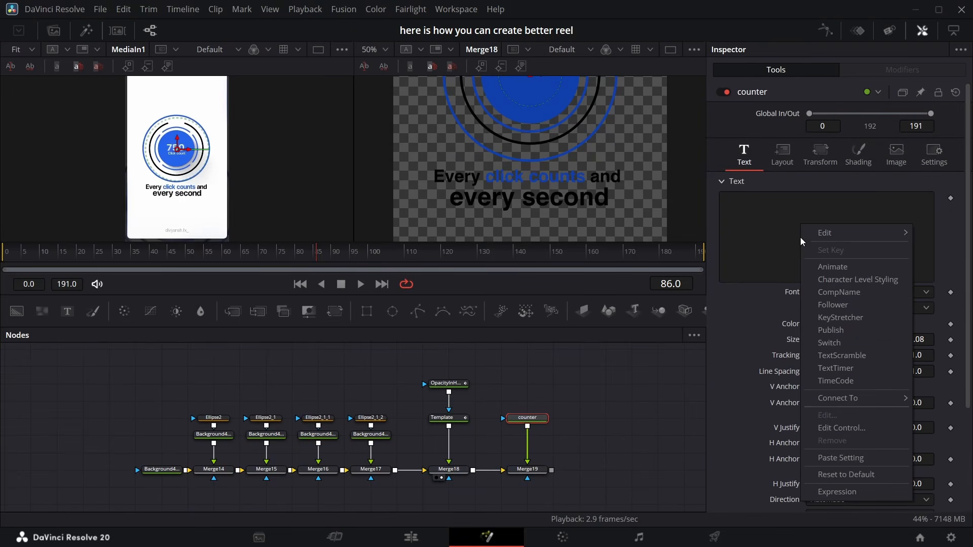
click(836, 490)
drag(725, 292, 780, 502)
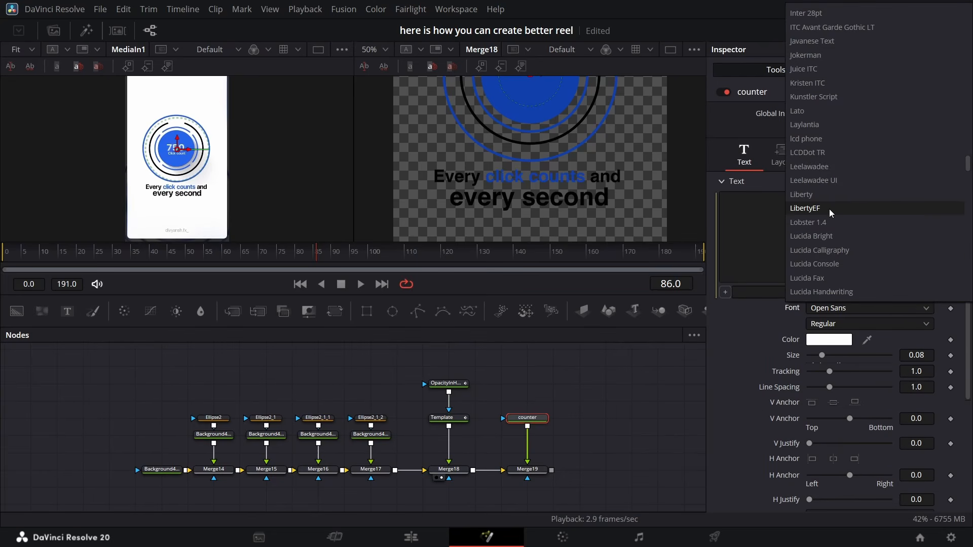
Set the counter font to Helvetica and paste the thousands-separator counter script into the text expression
scroll(829, 209, up, 5)
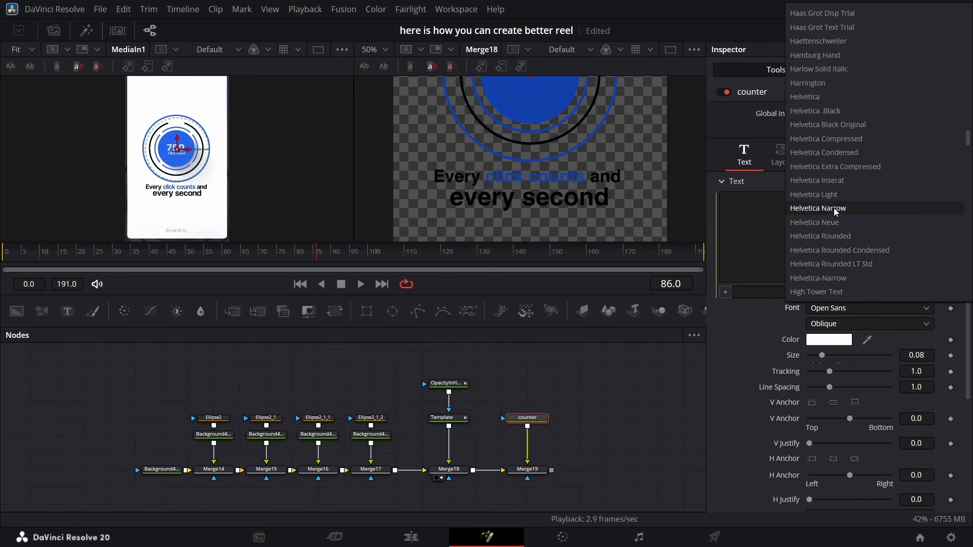
click(834, 208)
click(754, 293)
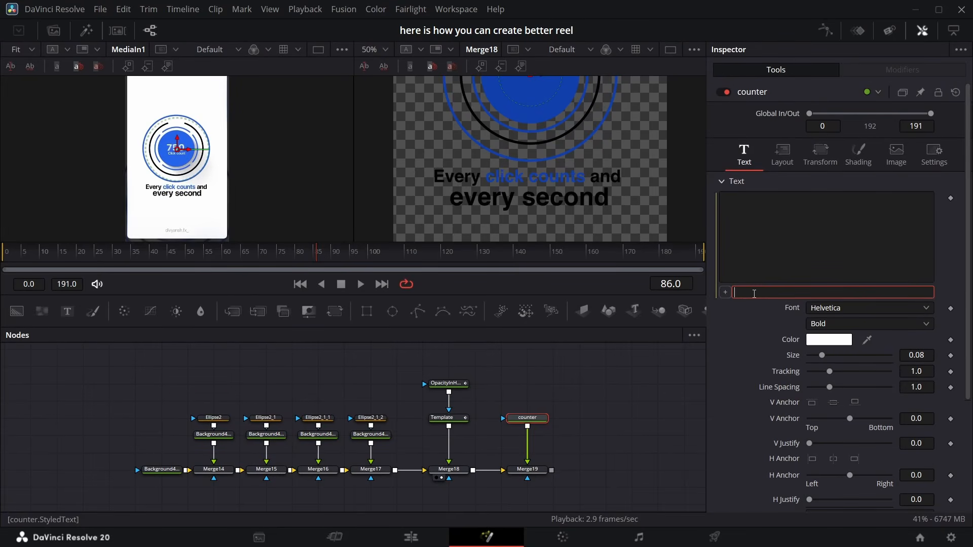
key(ctrl+v)
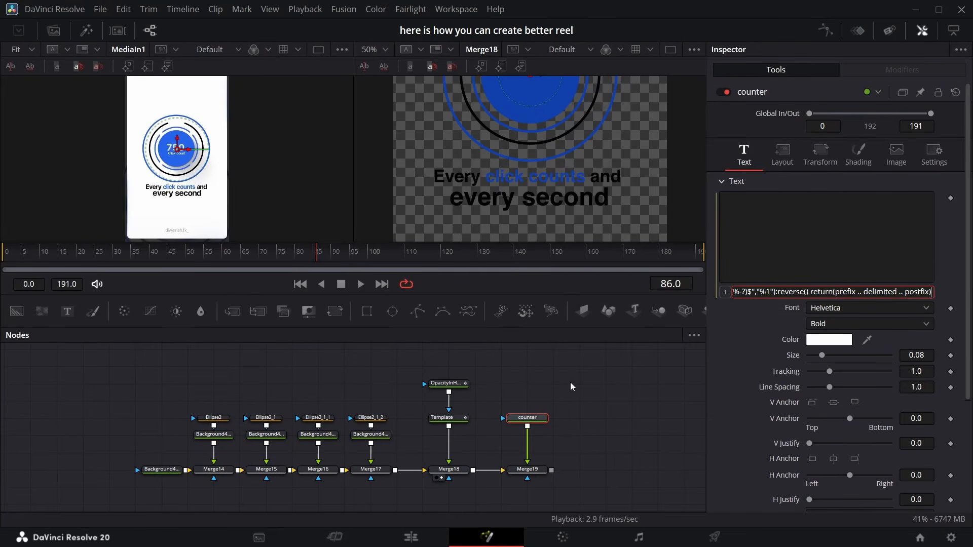
key(Return)
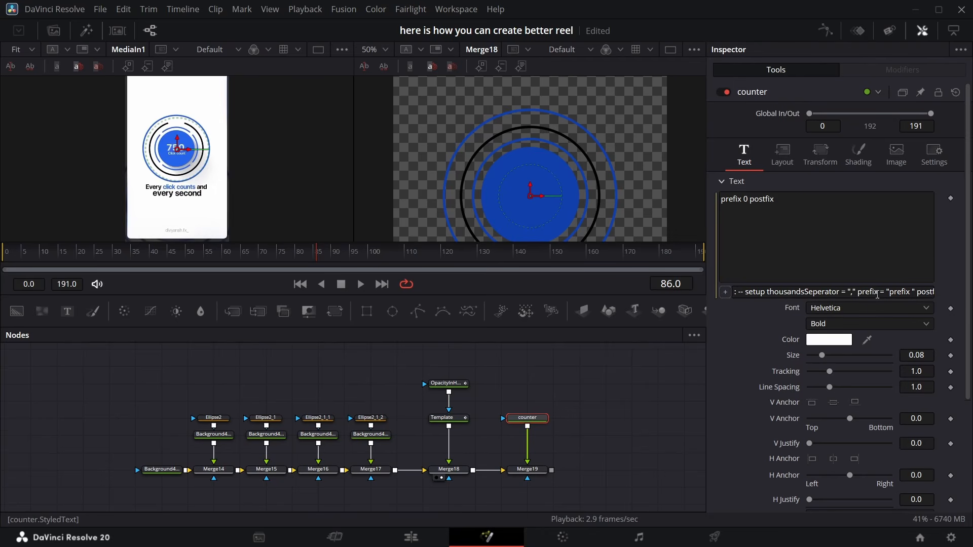
Empty the prefix and postfix strings in the counter expression
click(911, 292)
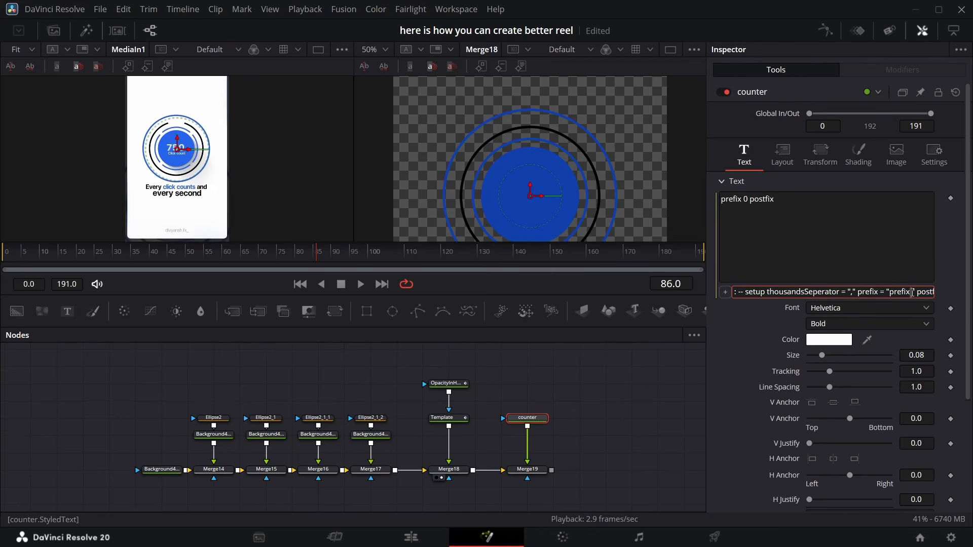
key(BackSpace)
key(BackSpace)
key(BackSpace)
key(BackSpace)
key(BackSpace)
key(BackSpace)
key(Right)
key(Right)
key(Right)
key(Right)
key(Right)
key(Right)
key(Right)
key(Right)
key(Right)
key(Right)
key(Right)
key(Right)
key(Right)
key(Right)
key(Right)
key(Right)
key(Right)
key(Right)
key(Right)
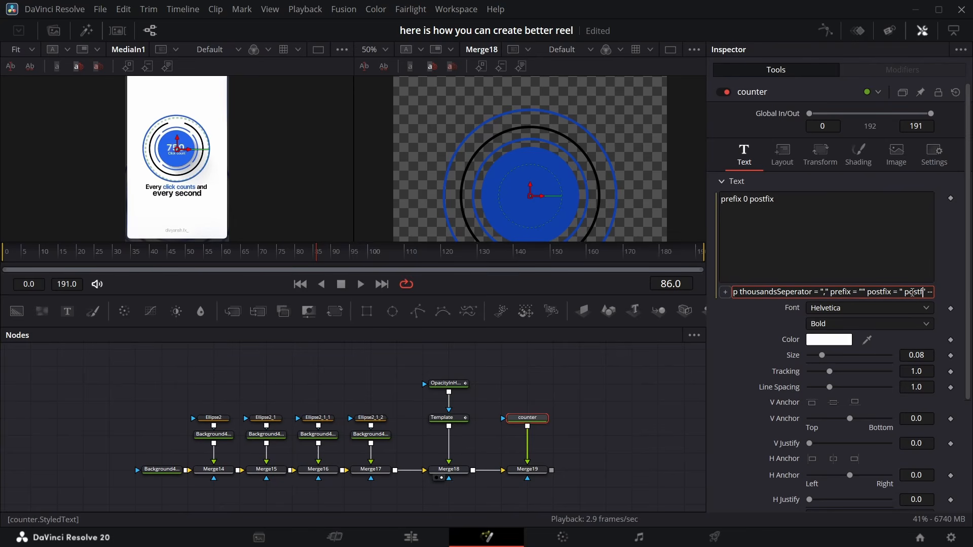
key(BackSpace)
key(BackSpace)
key(BackSpace)
click(821, 267)
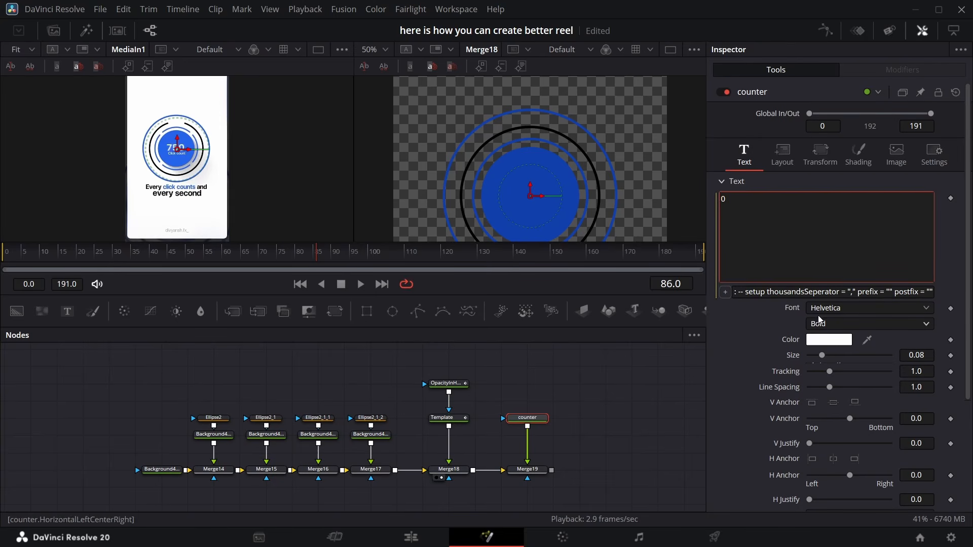
Add a new Text node merged with the counter ahead of Merge19
drag(527, 418, 527, 401)
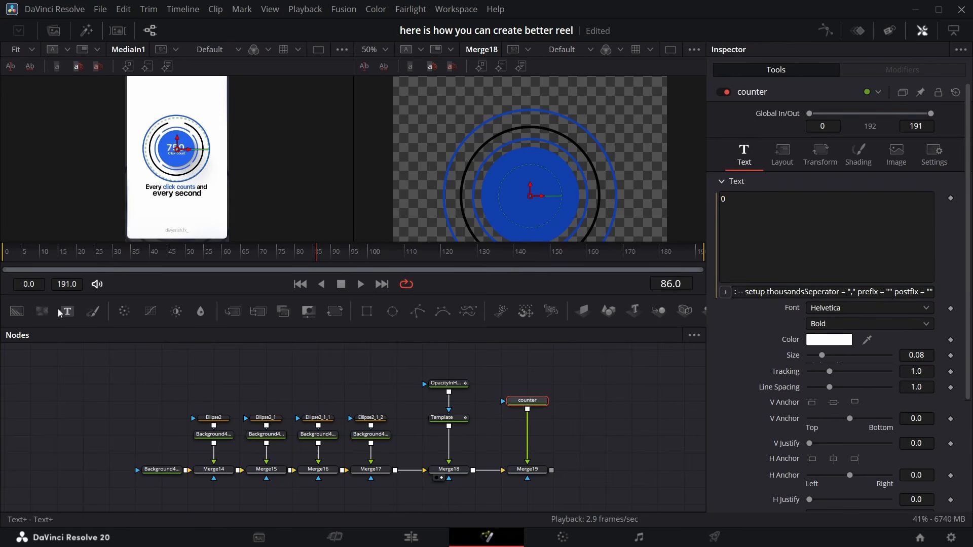
drag(61, 313, 527, 409)
click(475, 434)
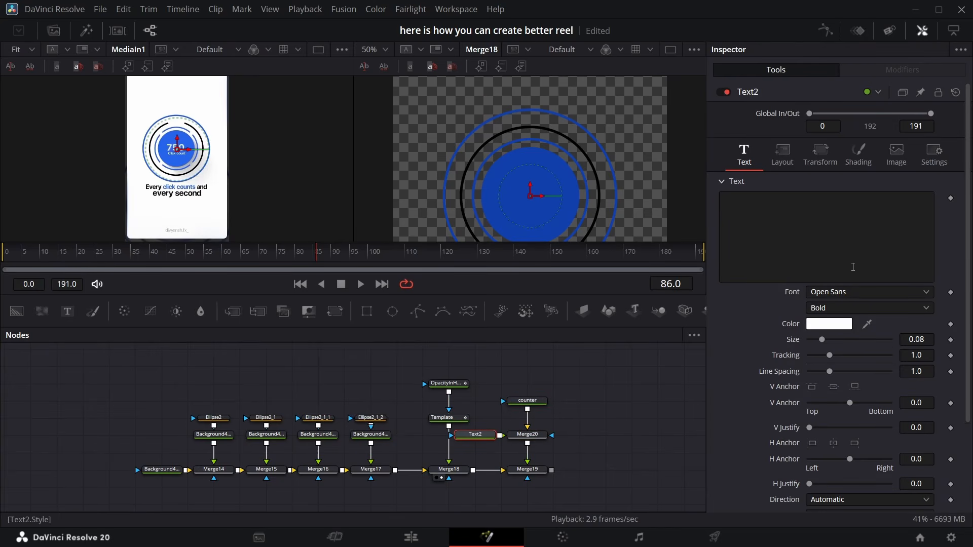
Enter the caption text "click count" and set its font to Helvetica
click(804, 252)
text(click count)
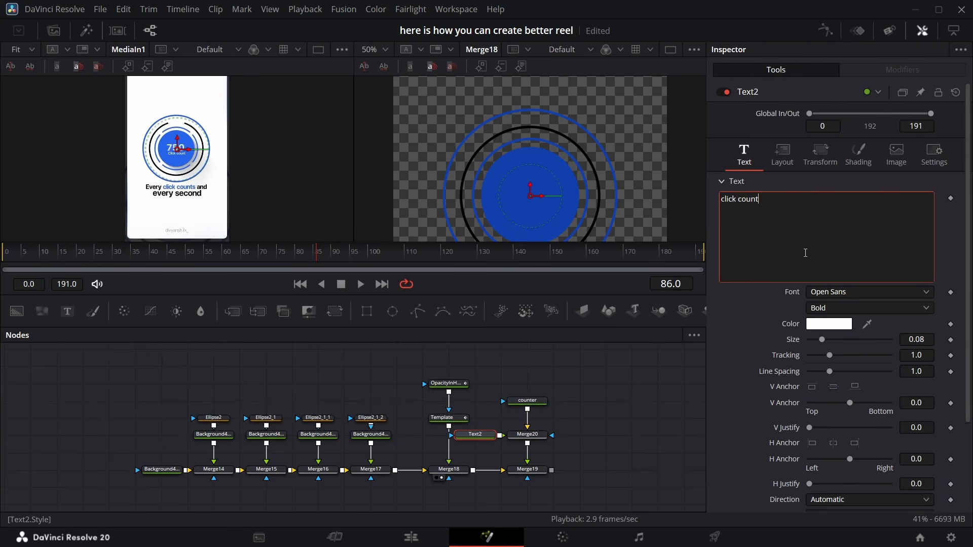
click(859, 294)
key(h)
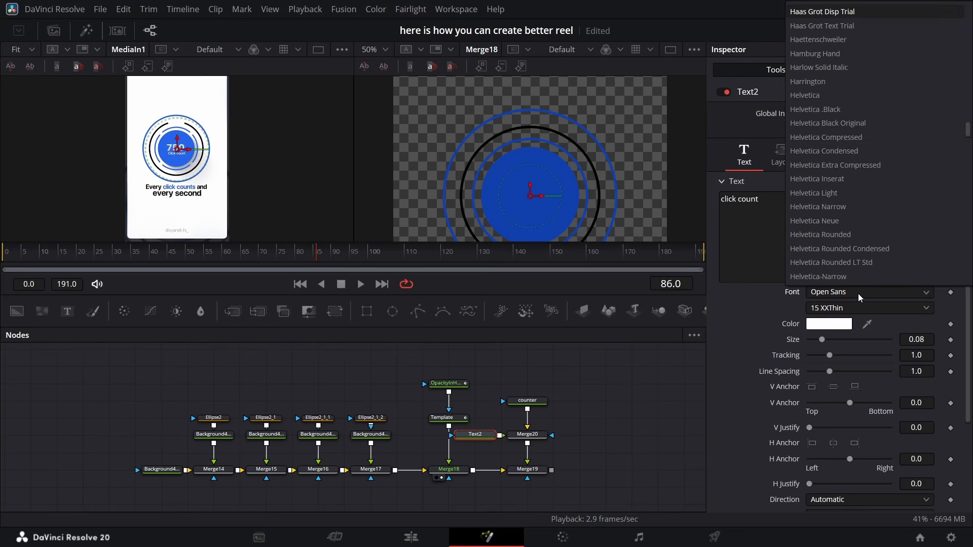
click(855, 85)
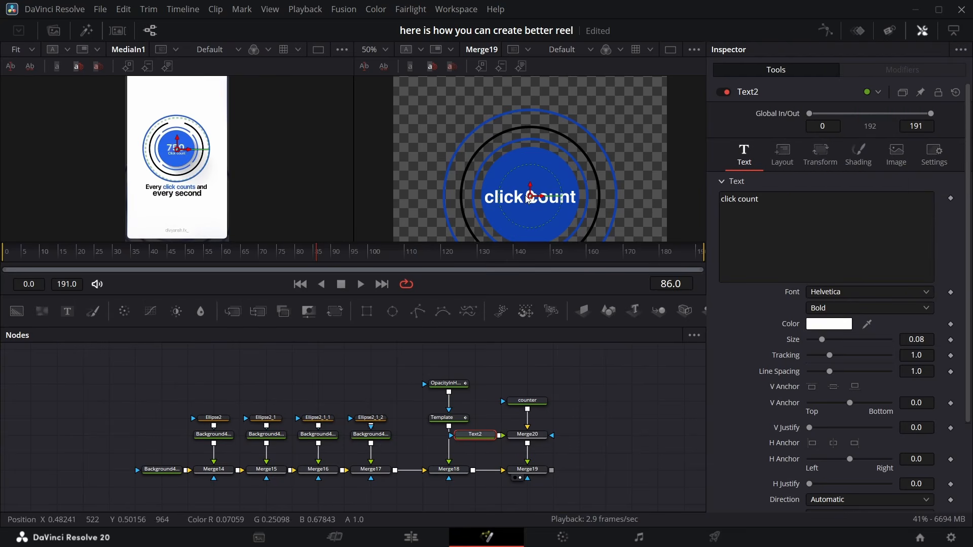
Move the caption below the counter number and set its size to 0.03
click(923, 340)
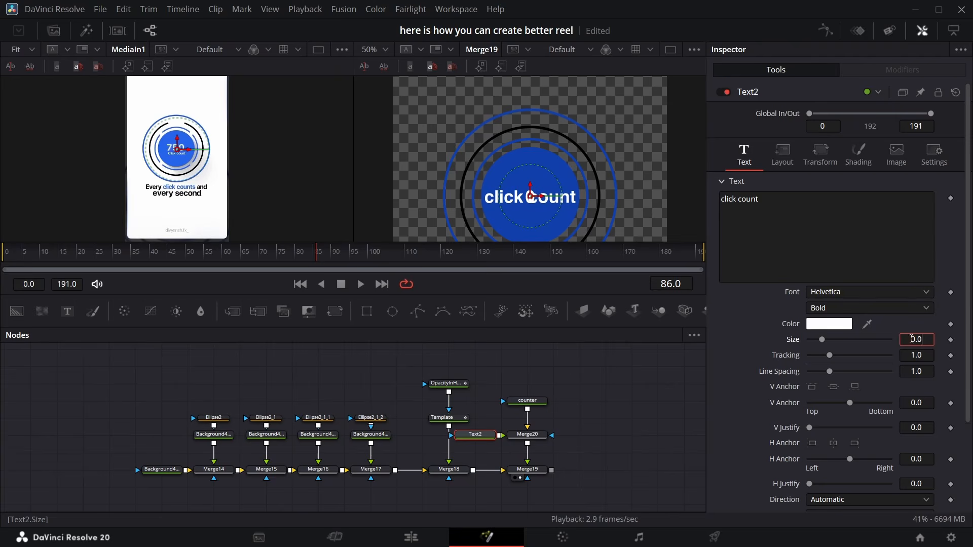
text(5)
key(Return)
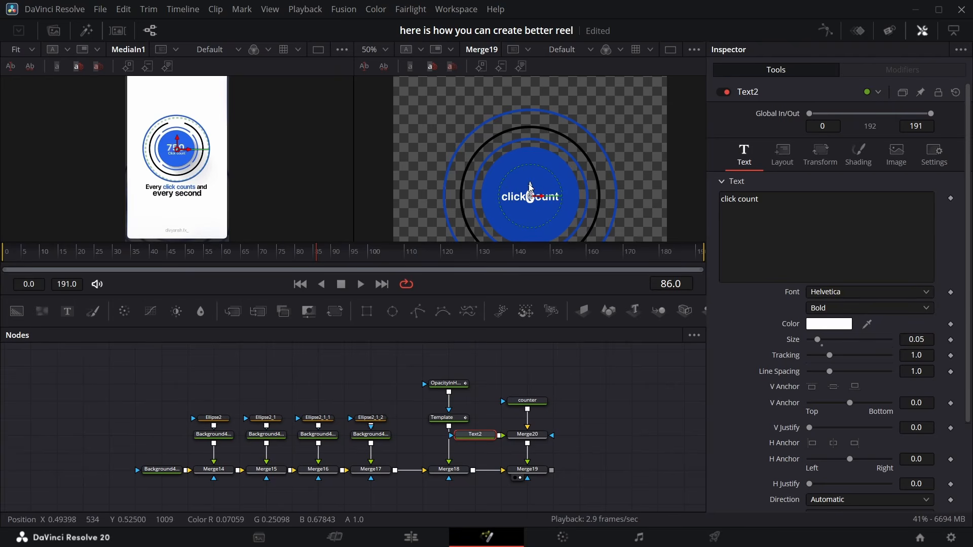
drag(530, 187, 530, 203)
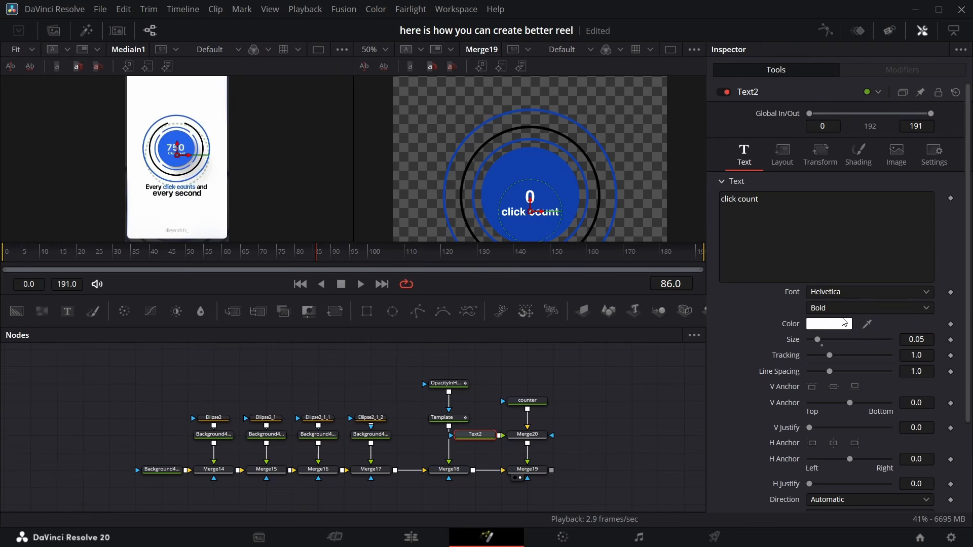
click(923, 339)
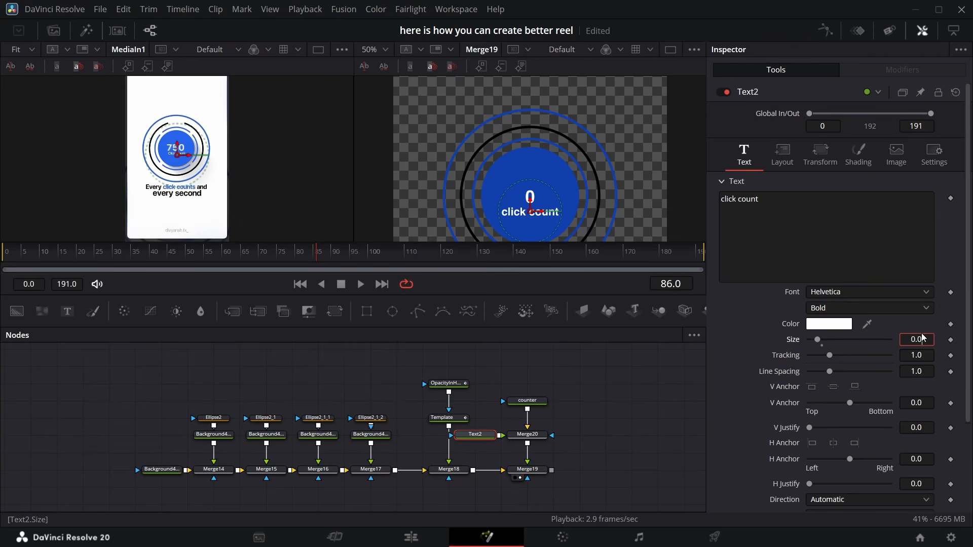
key(BackSpace)
text(3)
key(Return)
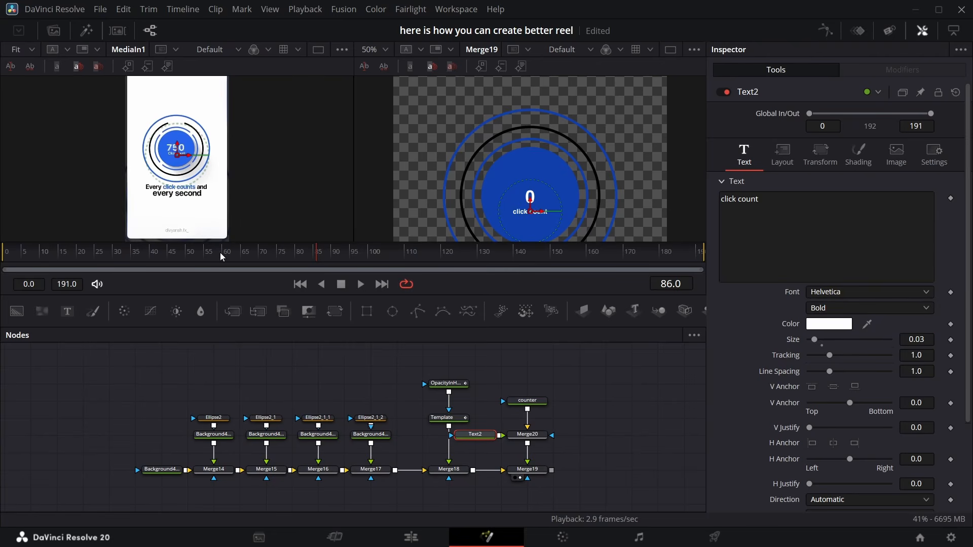
At frame 45, set the counter's Counter value to 99 and add a keyframe
drag(326, 255, 167, 259)
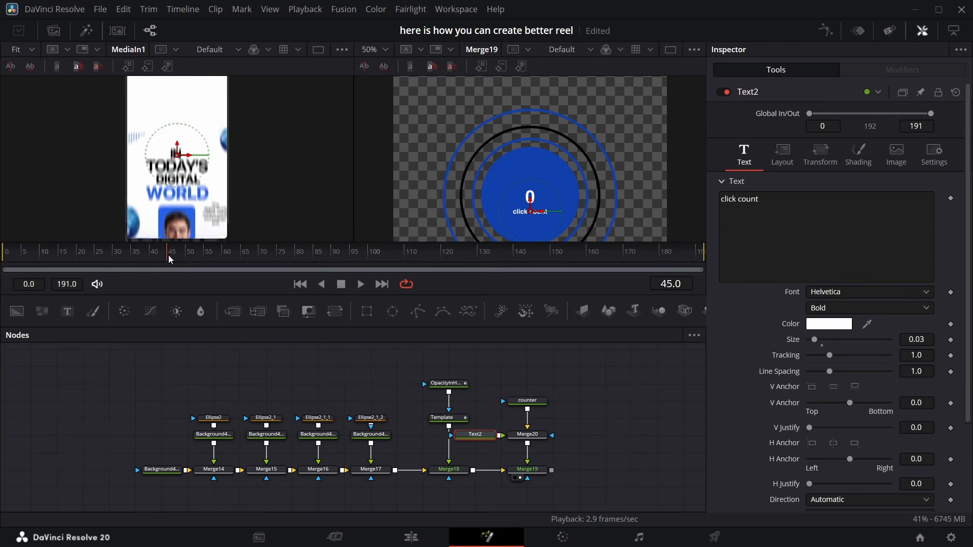
scroll(862, 404, down, 3)
click(529, 401)
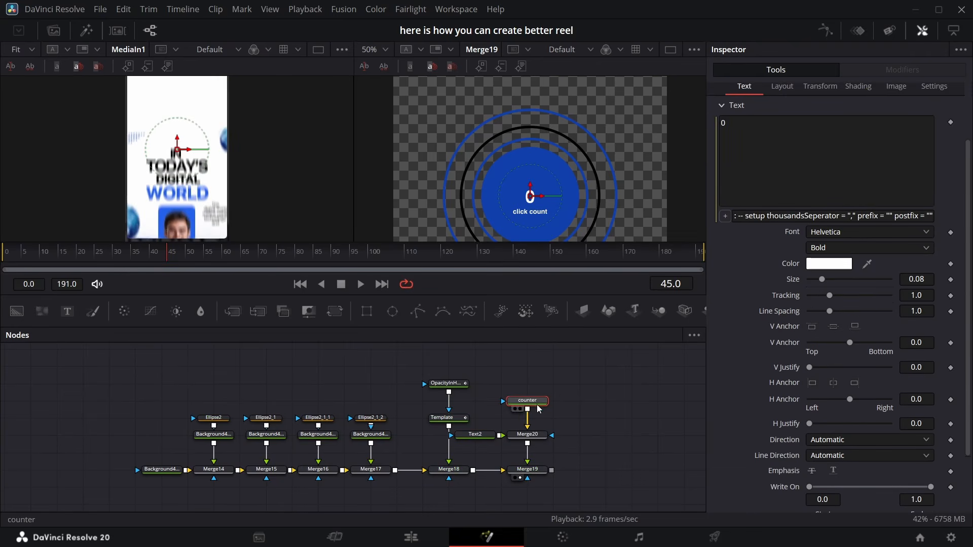
scroll(921, 391, down, 3)
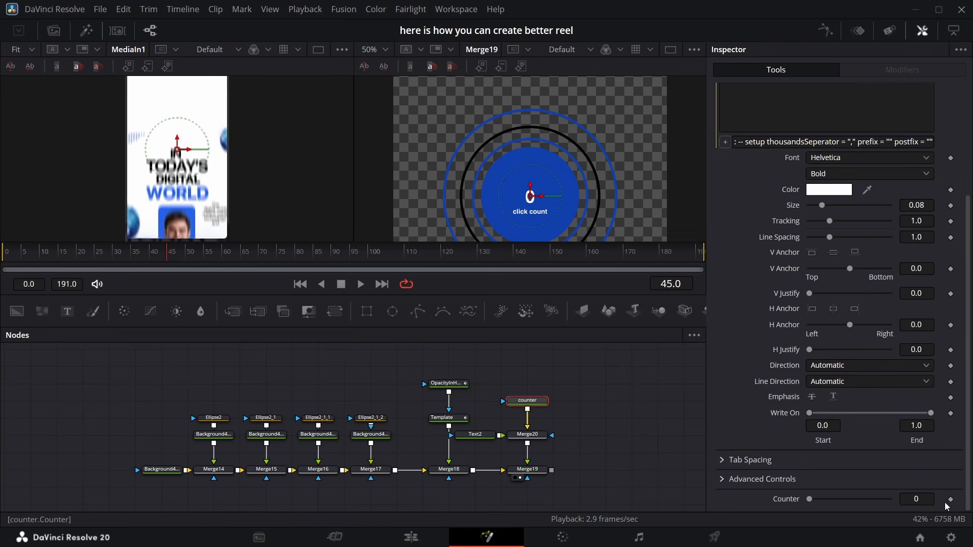
click(928, 500)
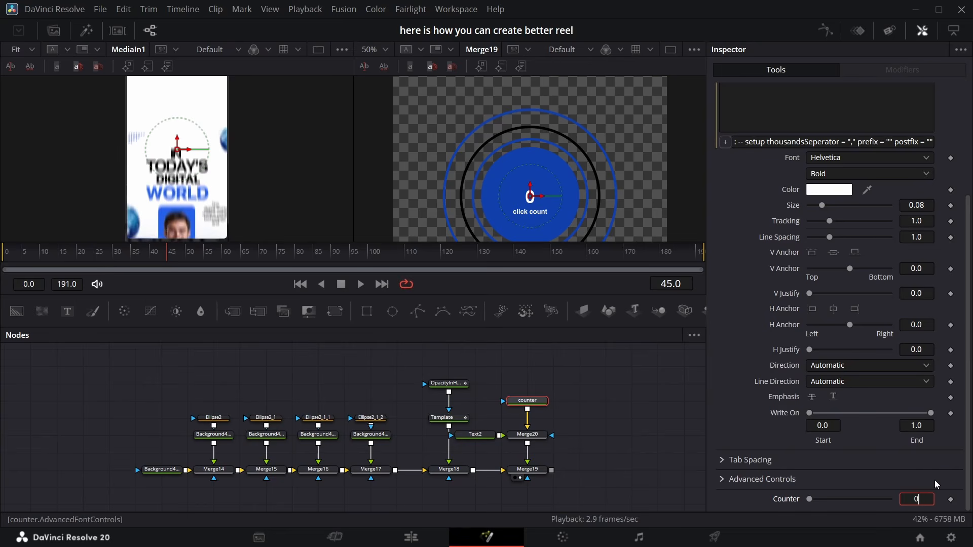
text(99)
key(Return)
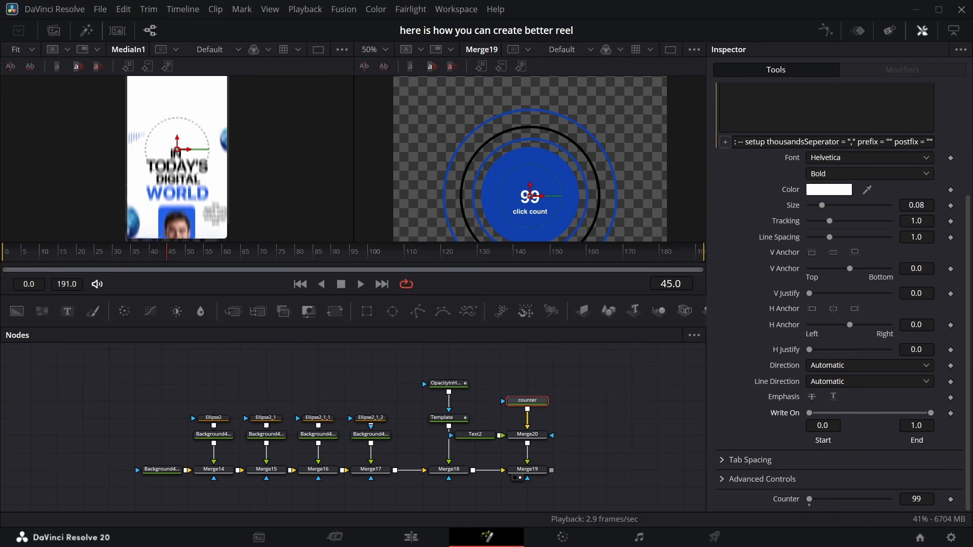
click(951, 499)
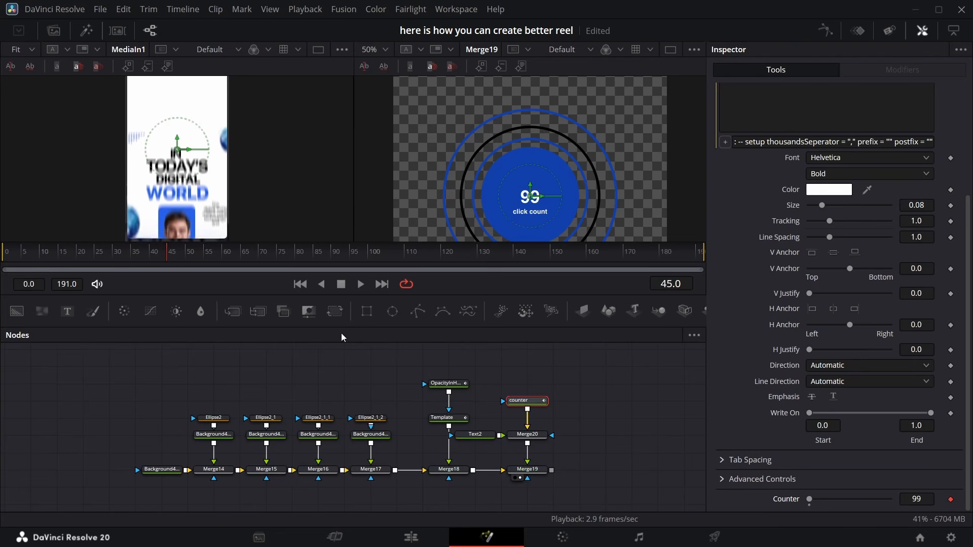
At frame 104, key the Counter value to 1000 and open the spline editor
drag(174, 253, 392, 272)
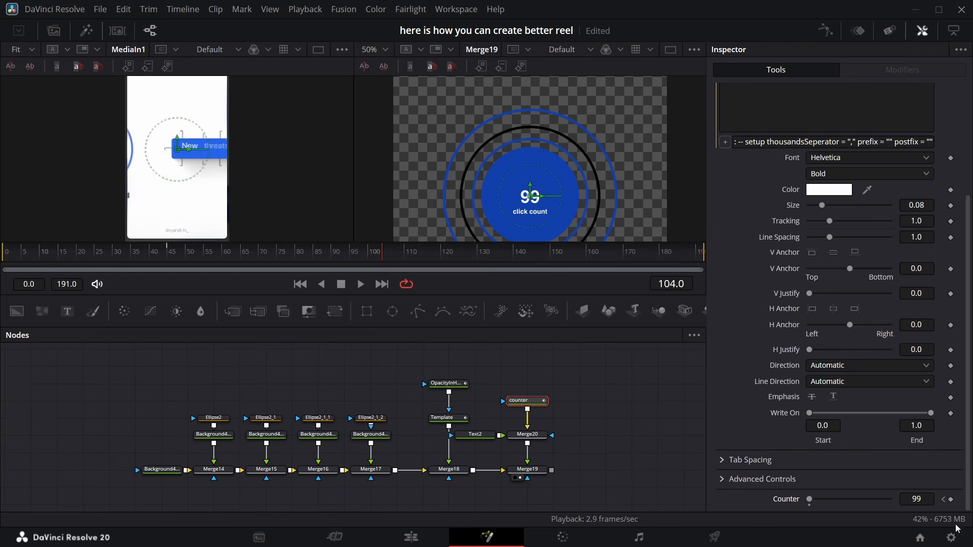
click(930, 501)
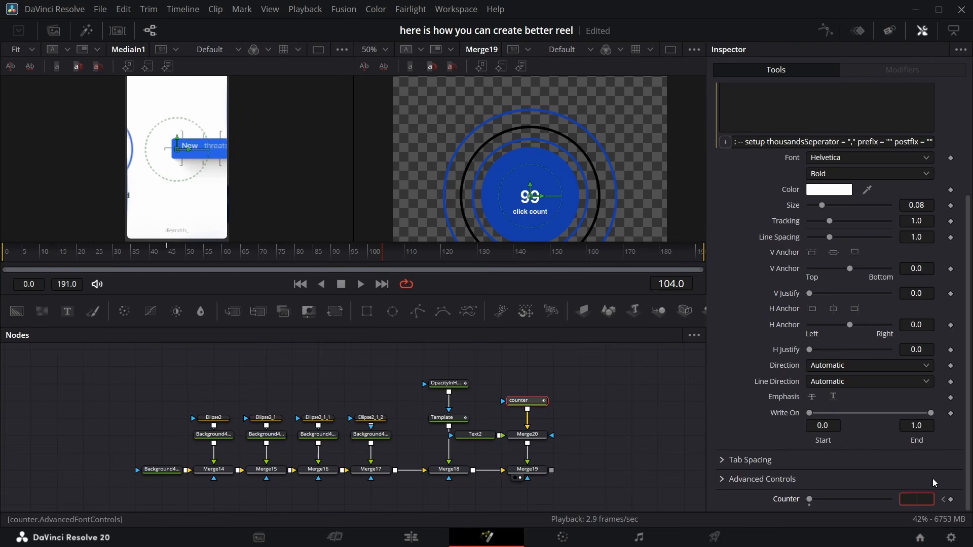
text(1000)
key(Return)
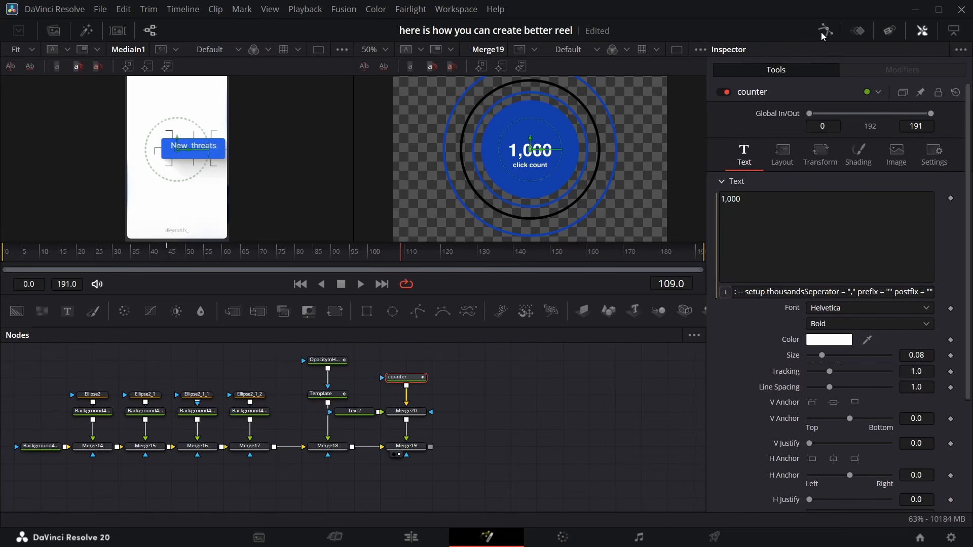
click(824, 31)
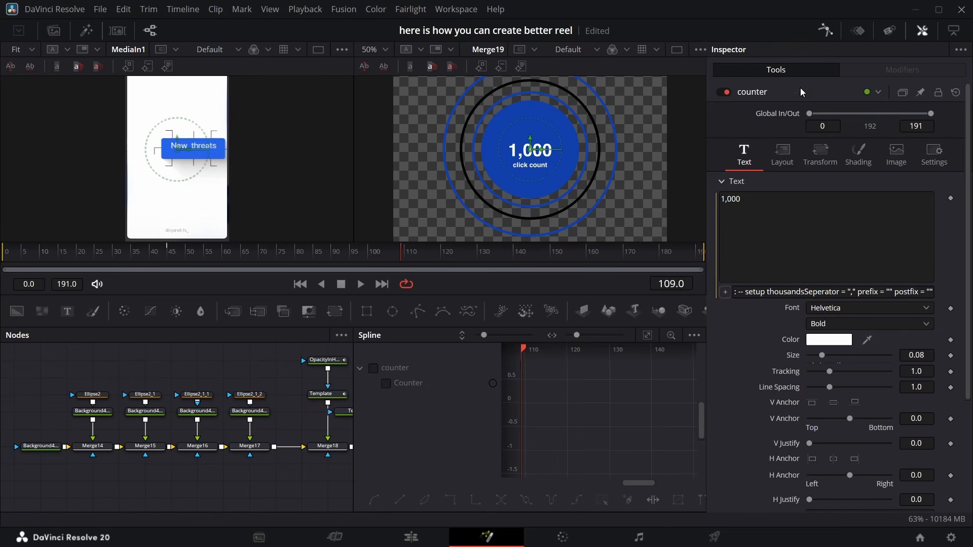
Inspect the counter's Counter animation curve in the spline editor, then close the spline editor
click(374, 368)
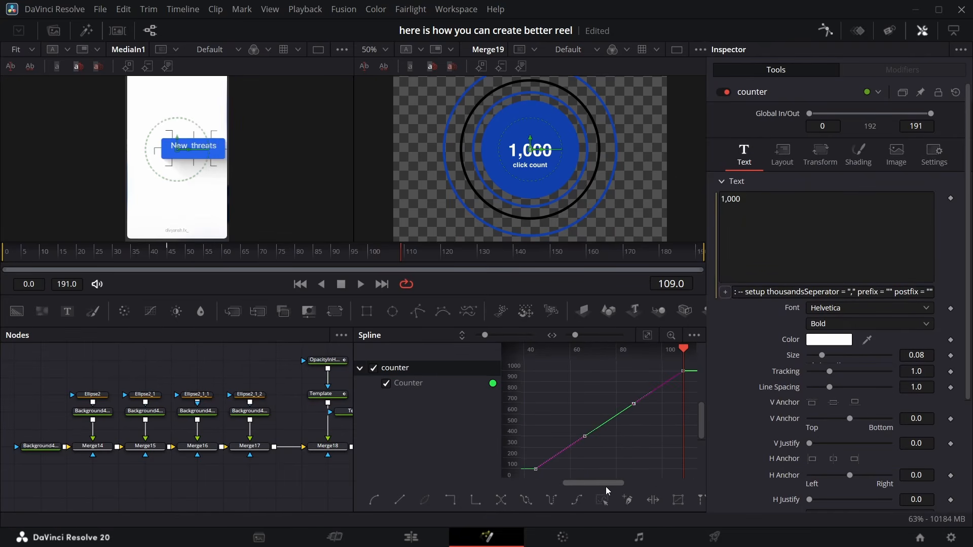
key(f)
click(826, 29)
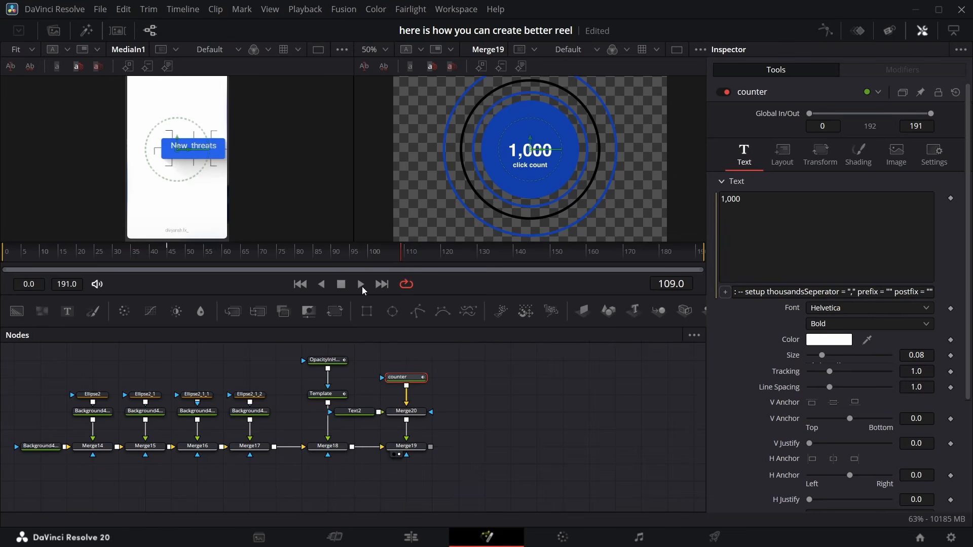
Animate Ellipse2_1_1's Length from 0.0 at frame 45 to 1.0 at frame 100, and set its Position to 0.622 at frame 56
drag(402, 258, 167, 240)
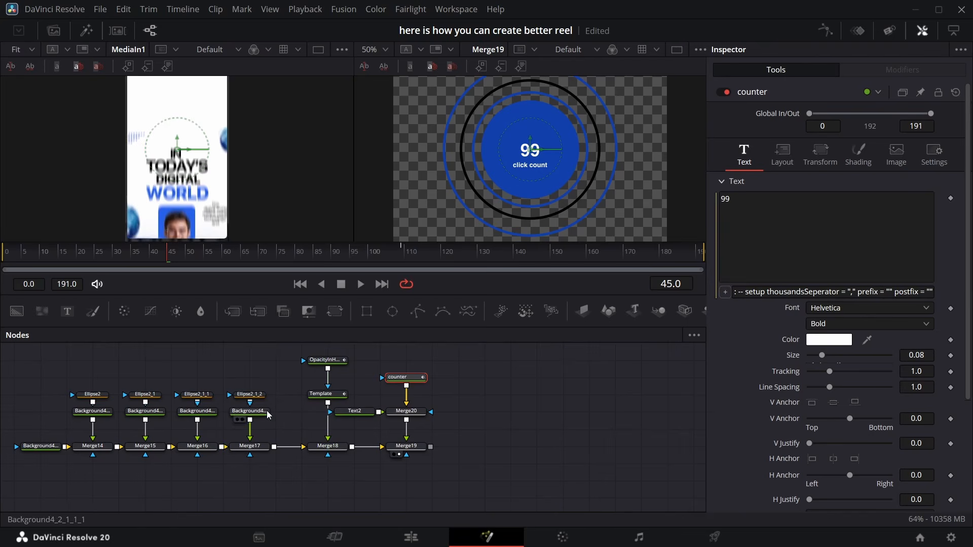
click(197, 396)
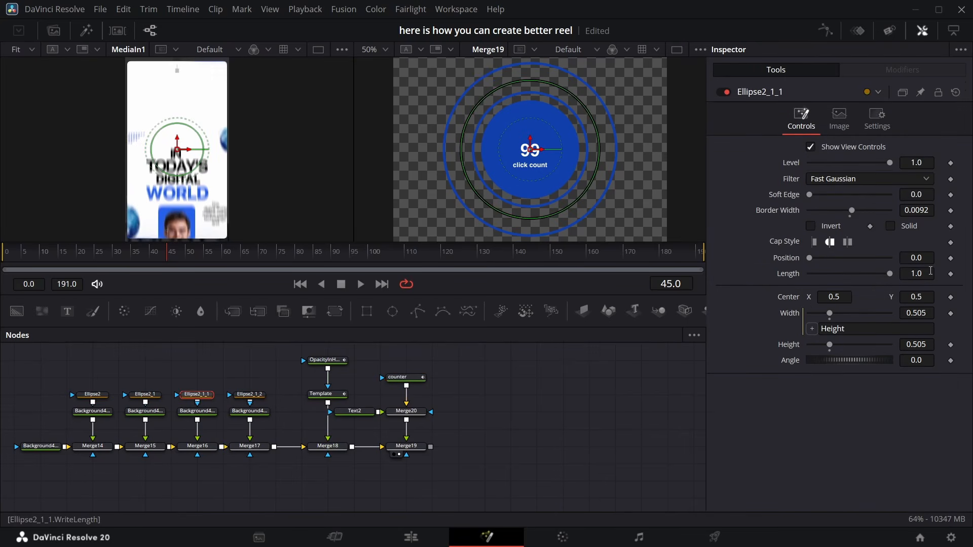
click(950, 274)
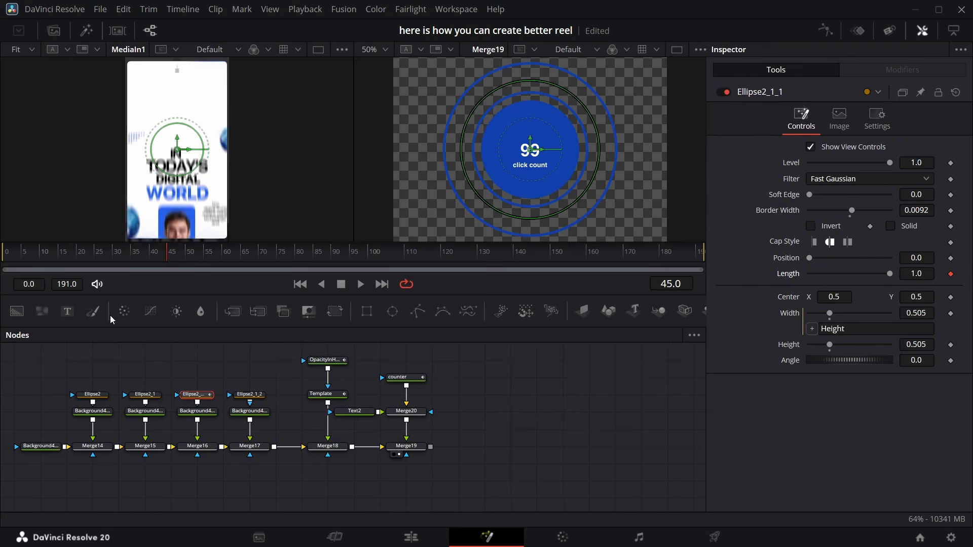
drag(178, 259, 368, 263)
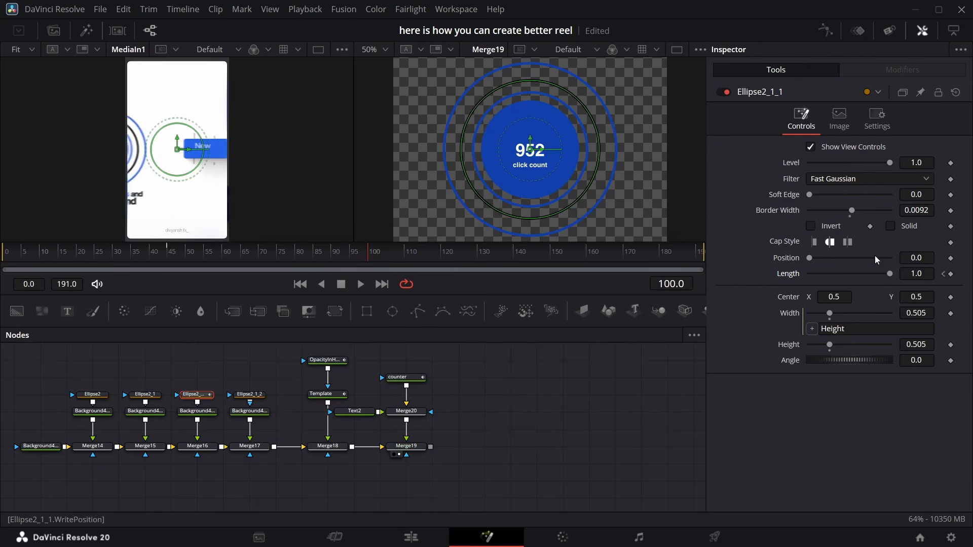
click(951, 274)
click(943, 274)
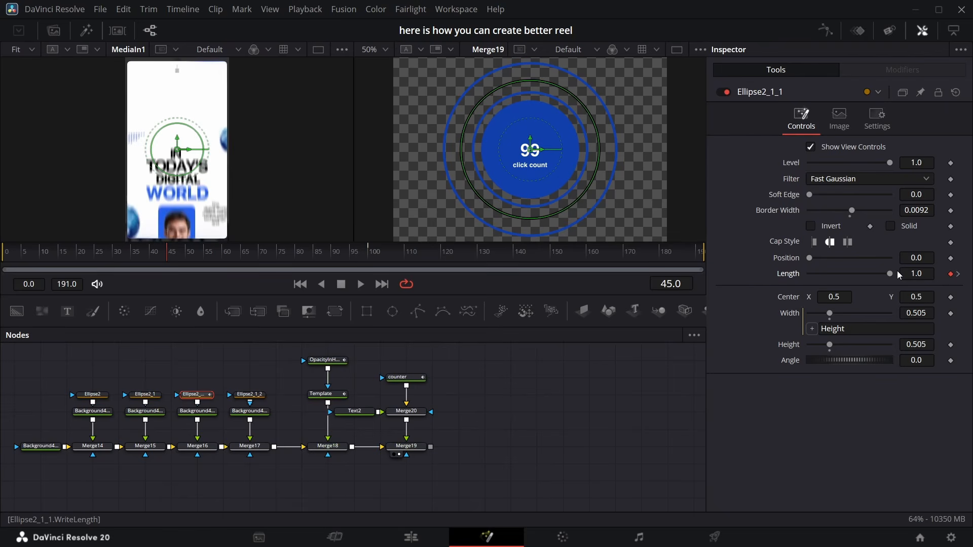
drag(890, 273, 744, 292)
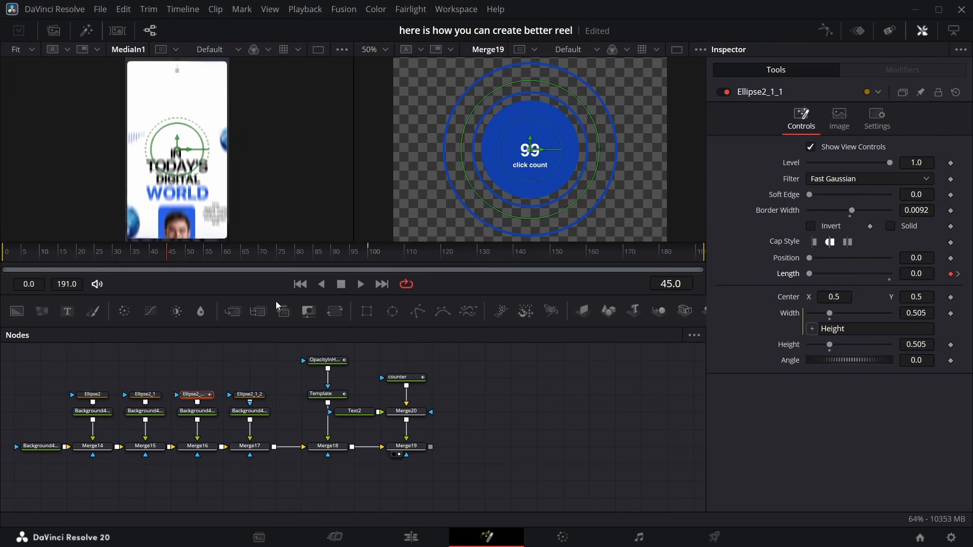
drag(164, 254, 208, 257)
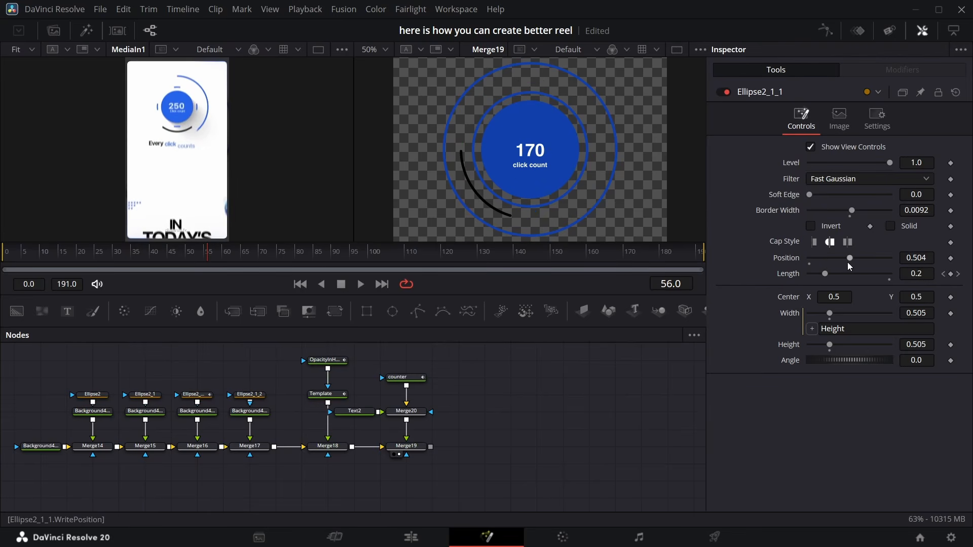
drag(847, 262, 856, 266)
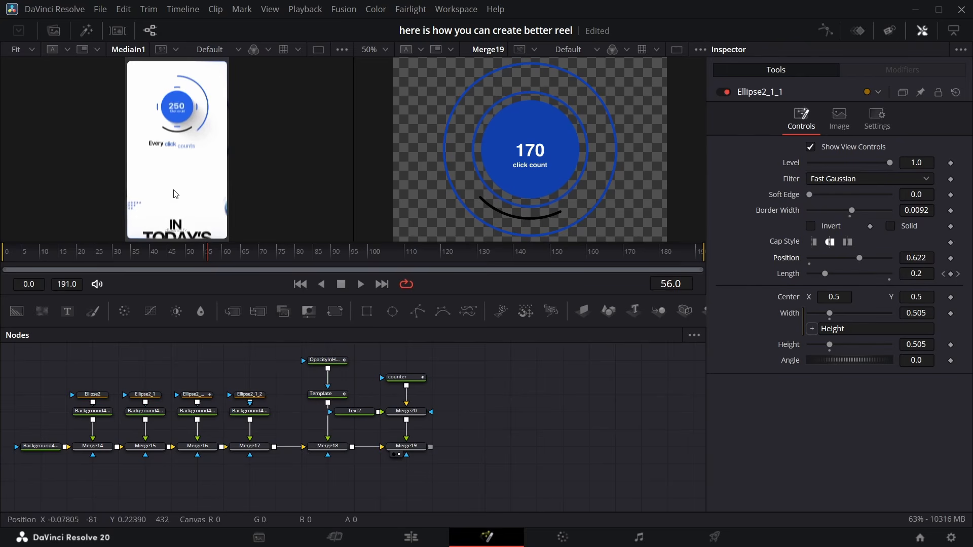
Key Ellipse2_1_2's Length at 1.0 on frame 85 and reduce it at frame 45
click(255, 396)
drag(203, 261, 314, 265)
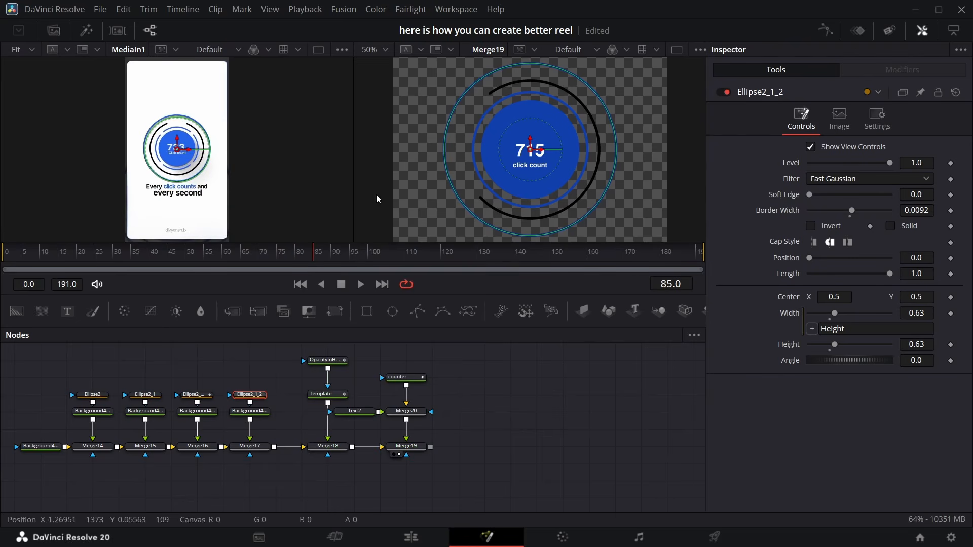
click(951, 274)
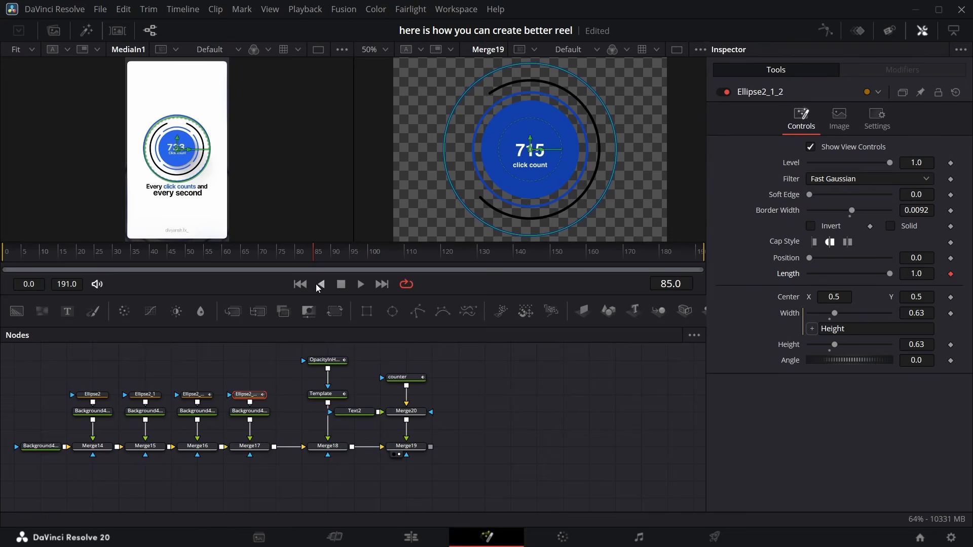
drag(297, 256, 168, 253)
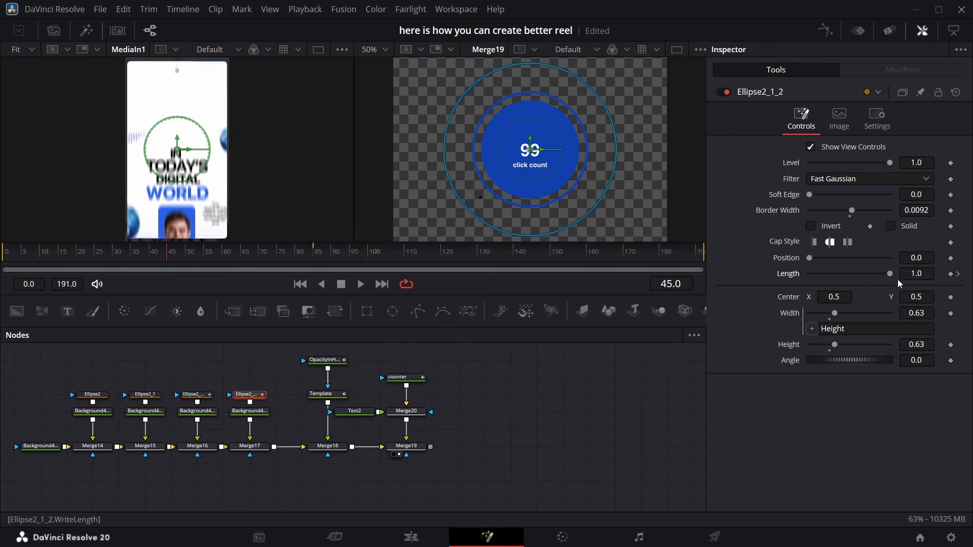
drag(890, 274, 805, 265)
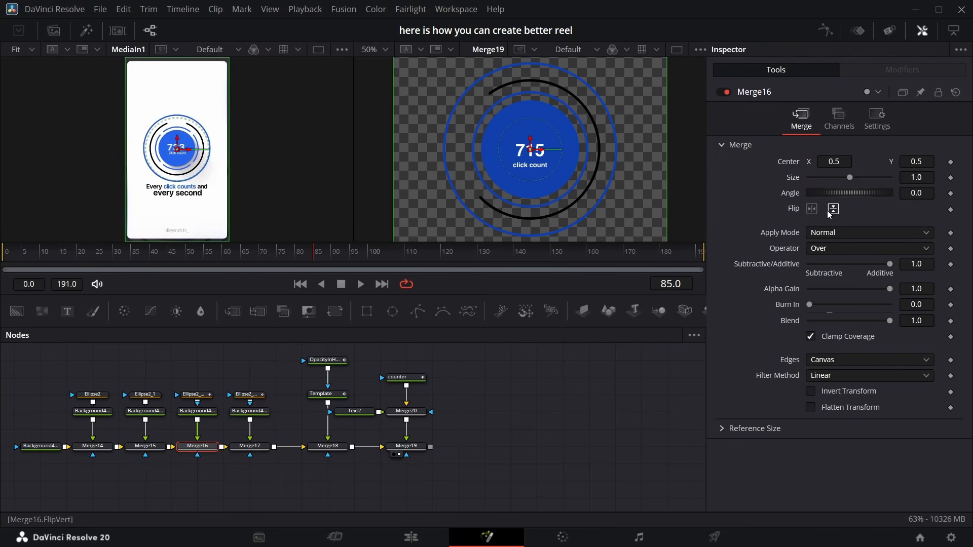
Flip Merge16 horizontally so its ring arc animates in the opposite direction
click(812, 210)
click(811, 210)
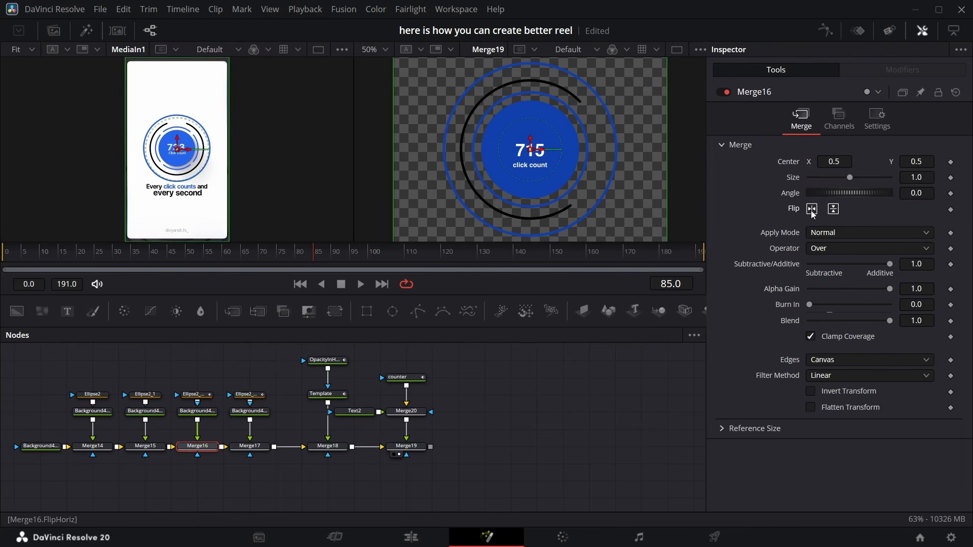
click(812, 210)
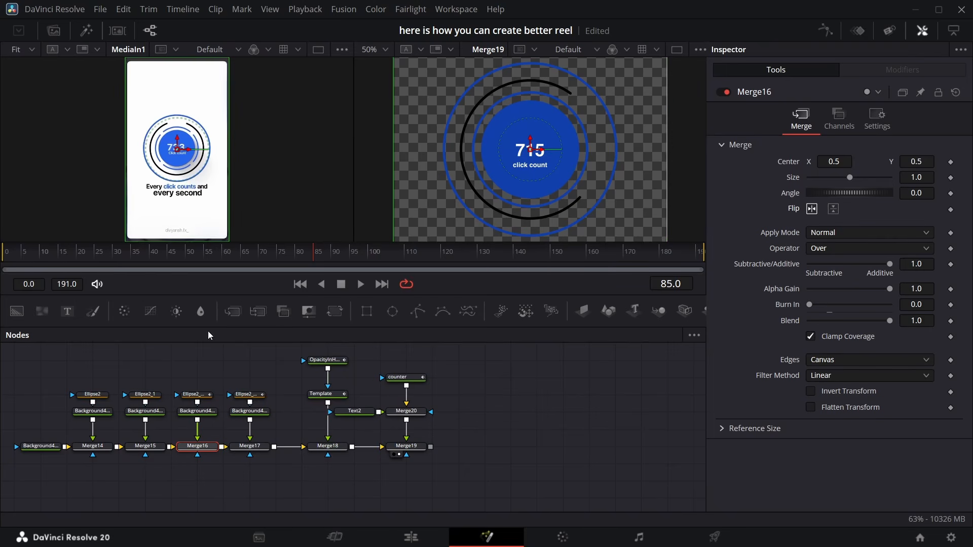
mouse_move(319, 257)
mouse_down()
mouse_move(300, 254)
mouse_move(328, 259)
mouse_up()
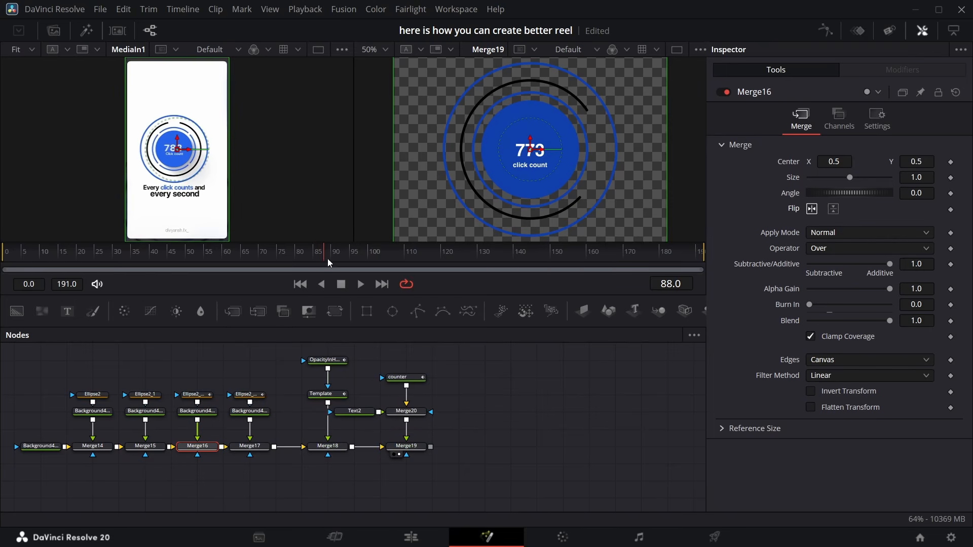
At frame 88, set Ellipse2_1_1's Position to 0.323 and scrub through the animation
click(195, 394)
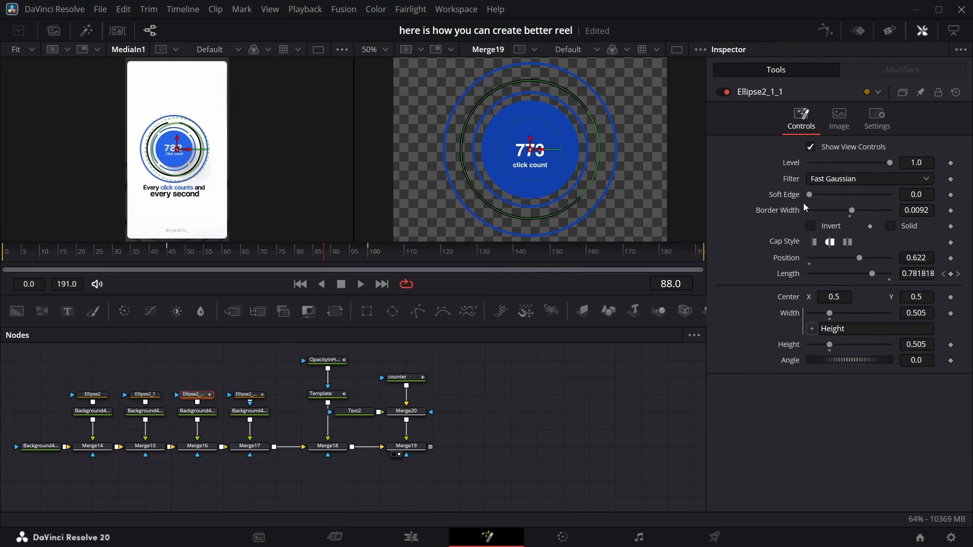
drag(852, 255, 832, 252)
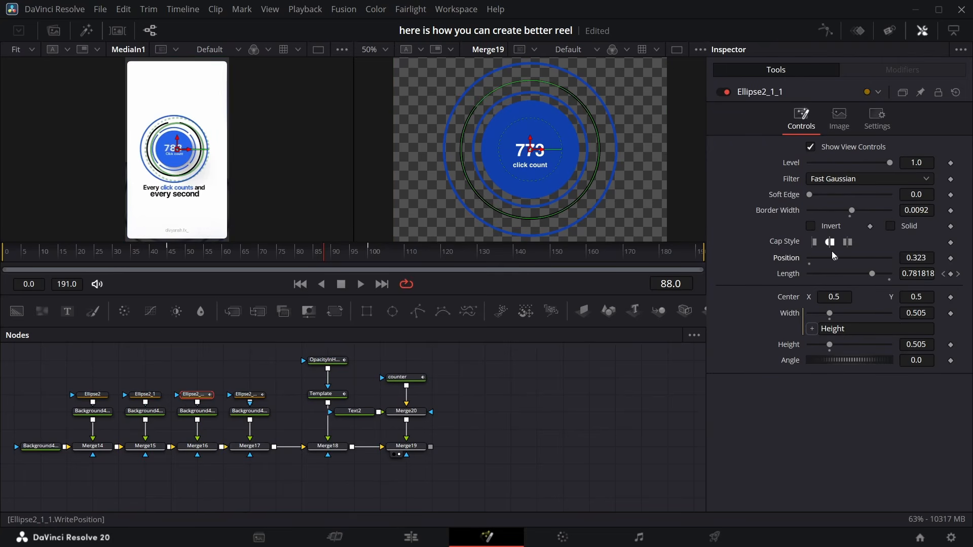
click(352, 259)
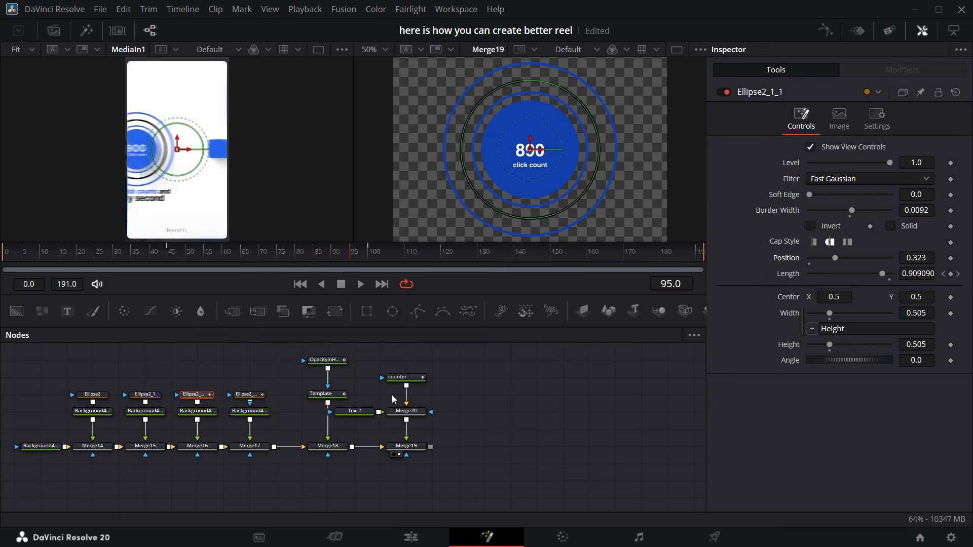
click(208, 255)
click(674, 452)
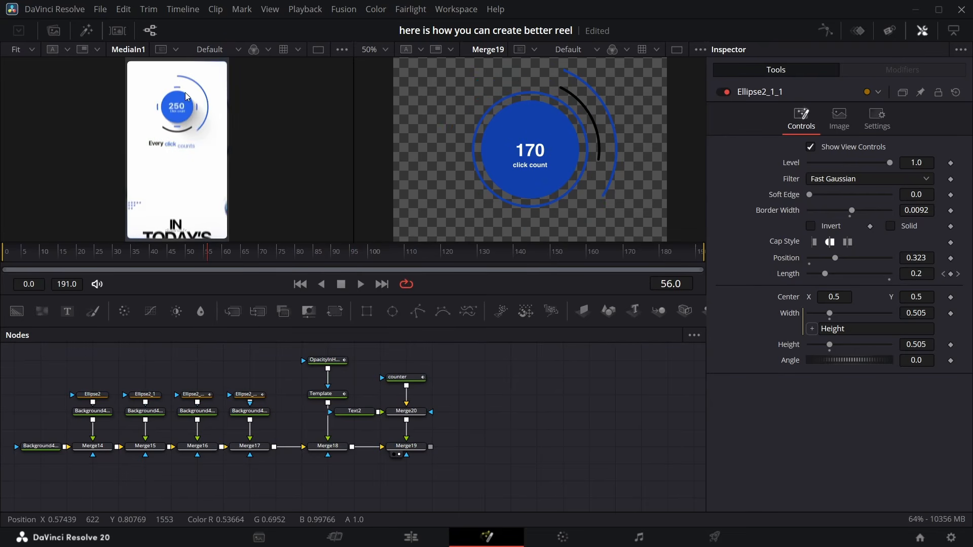
Add a Rectangle mask about 0.245 wide and connect it as the mask of Ellipse2_1
click(92, 394)
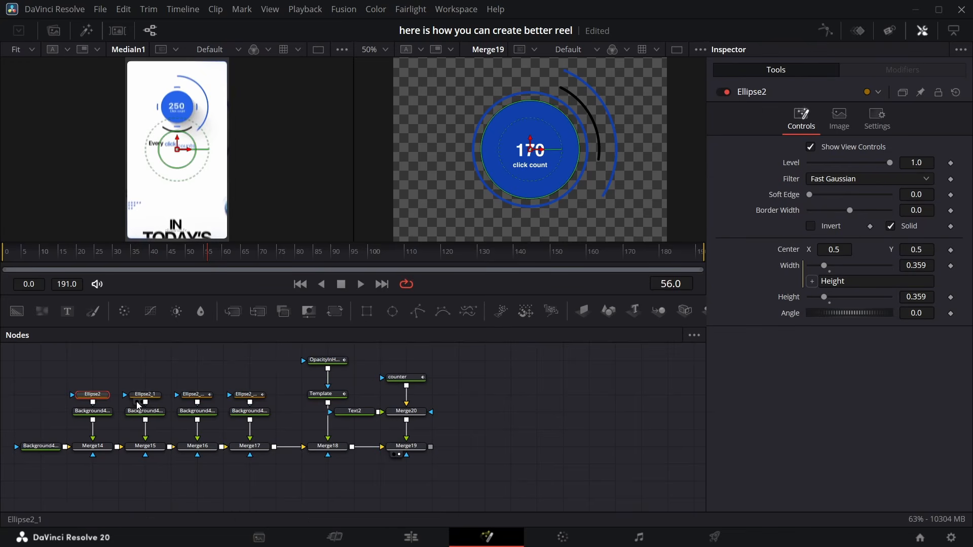
click(149, 398)
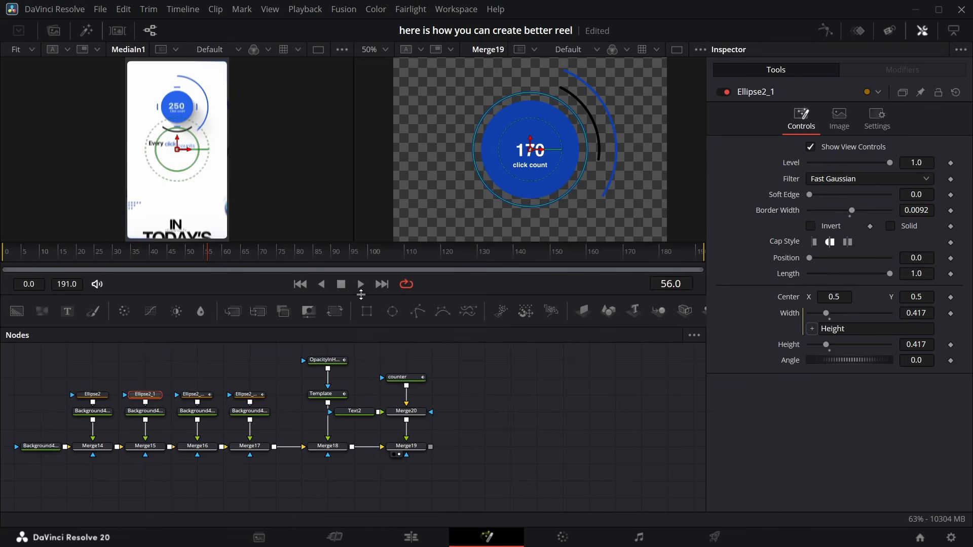
drag(367, 311, 148, 362)
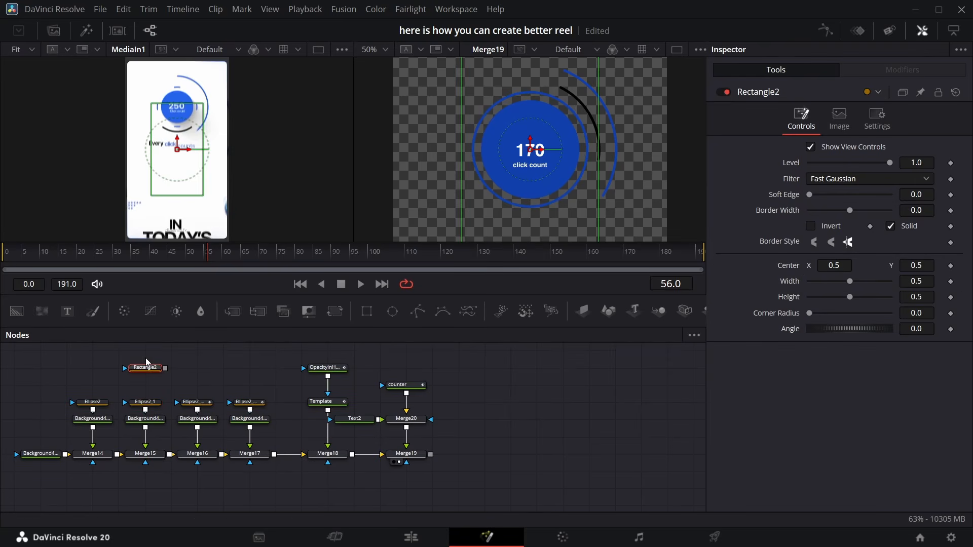
drag(598, 156, 563, 161)
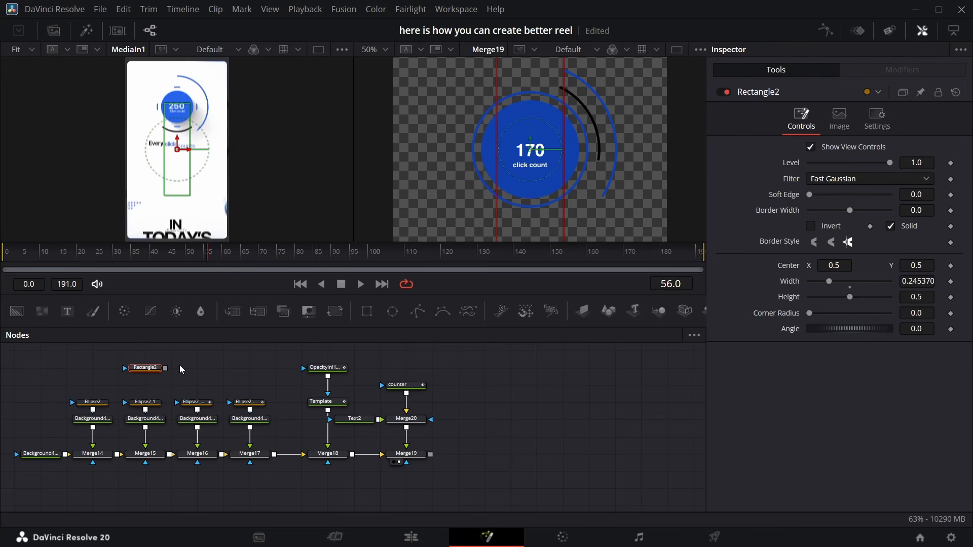
drag(165, 368, 147, 404)
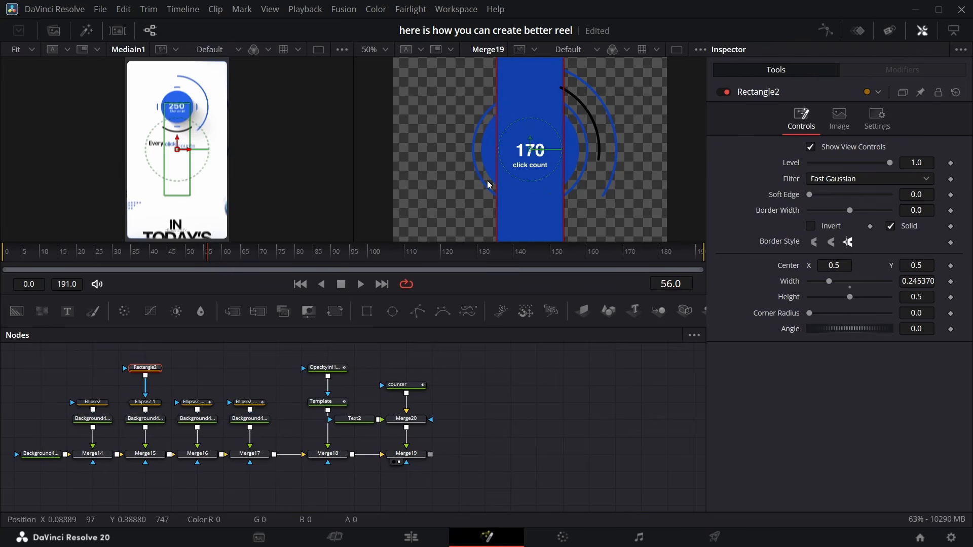
Set Ellipse2_1's Paint Mode to Subtract and enable Invert
click(129, 404)
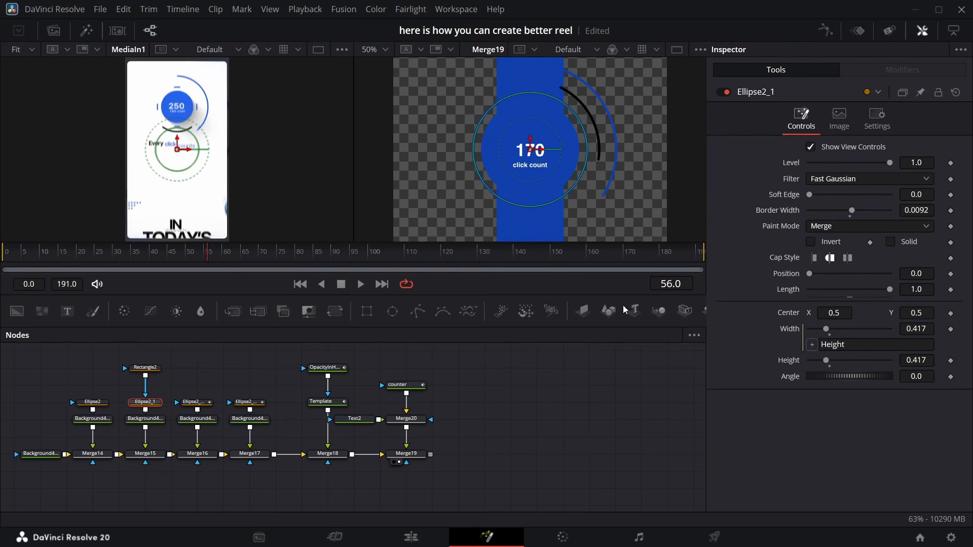
click(848, 228)
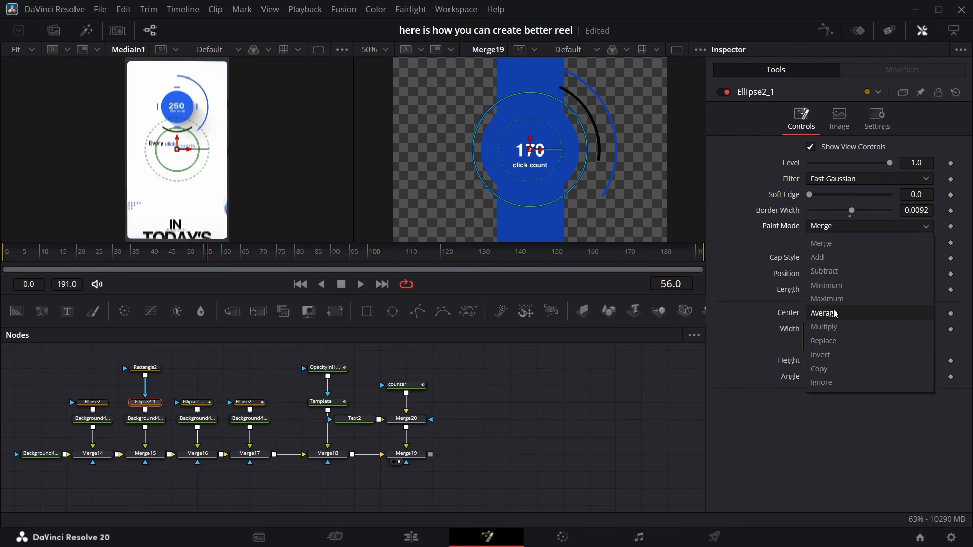
click(832, 271)
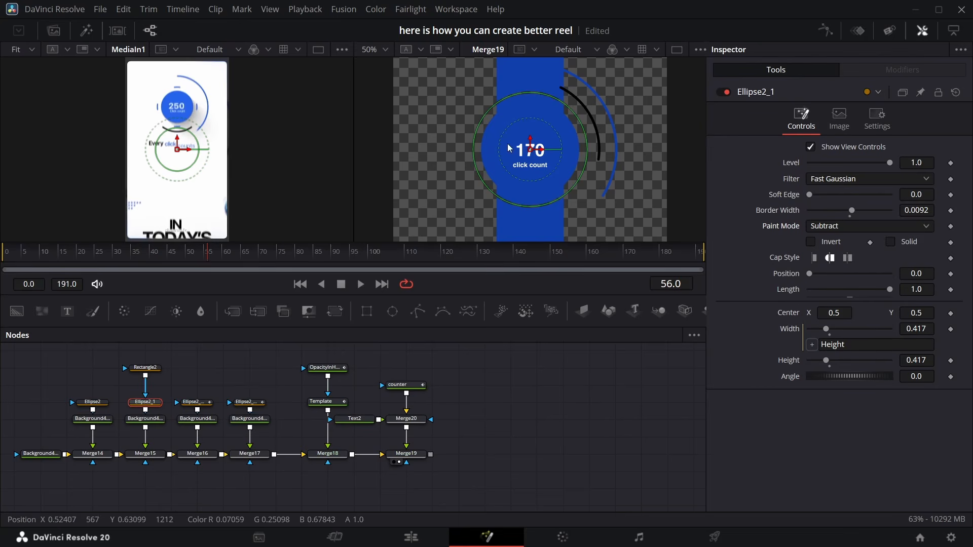
click(811, 242)
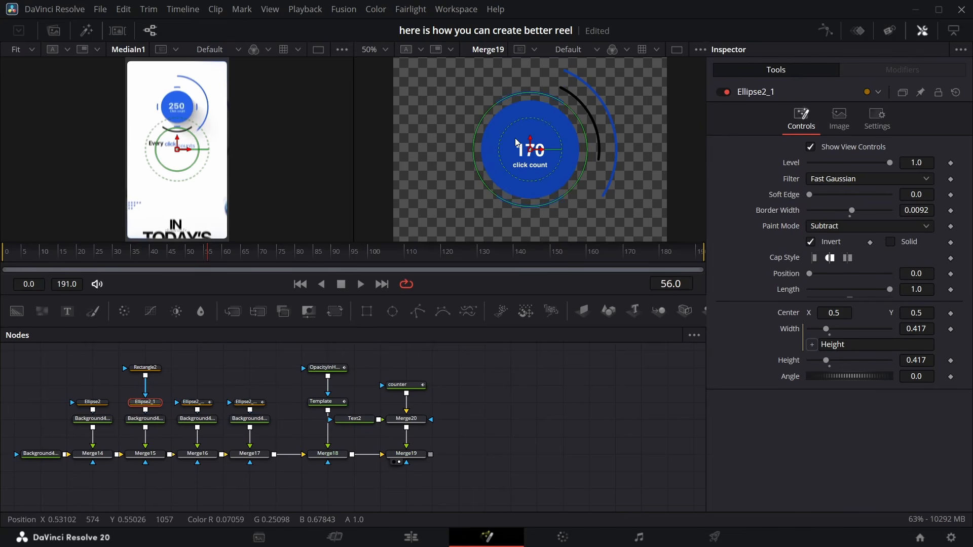
click(503, 384)
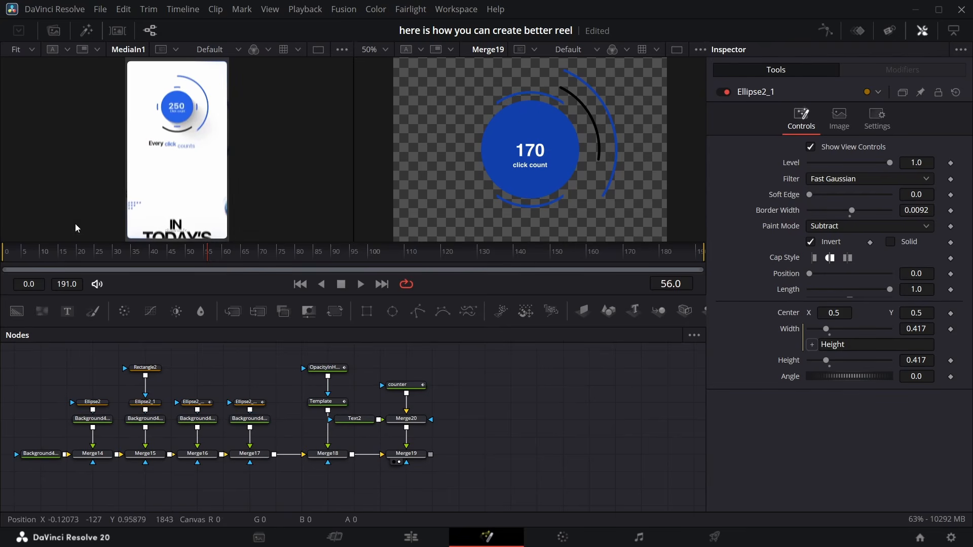
Keyframe Rectangle2's Width at frames 45 and 100, setting it to 0 at frame 45
drag(156, 367, 159, 385)
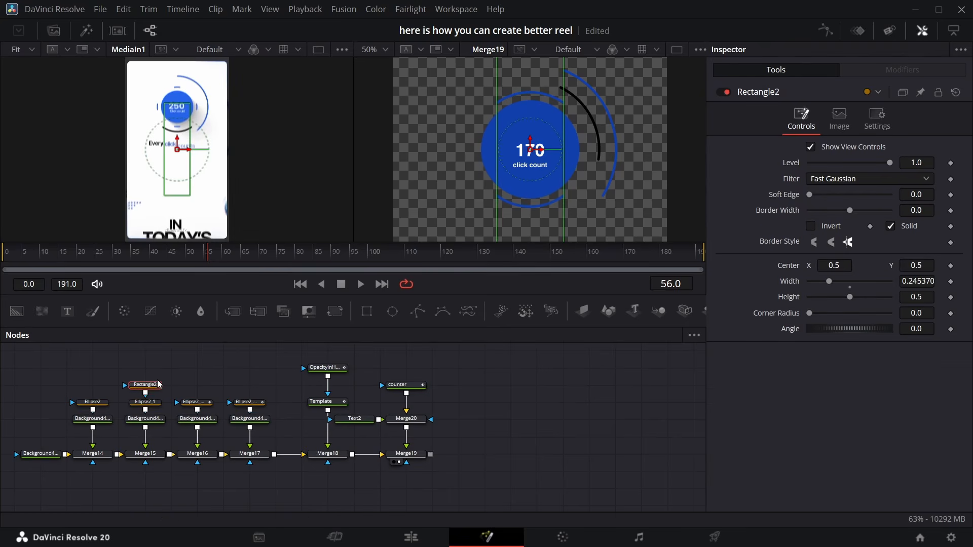
drag(208, 257, 172, 256)
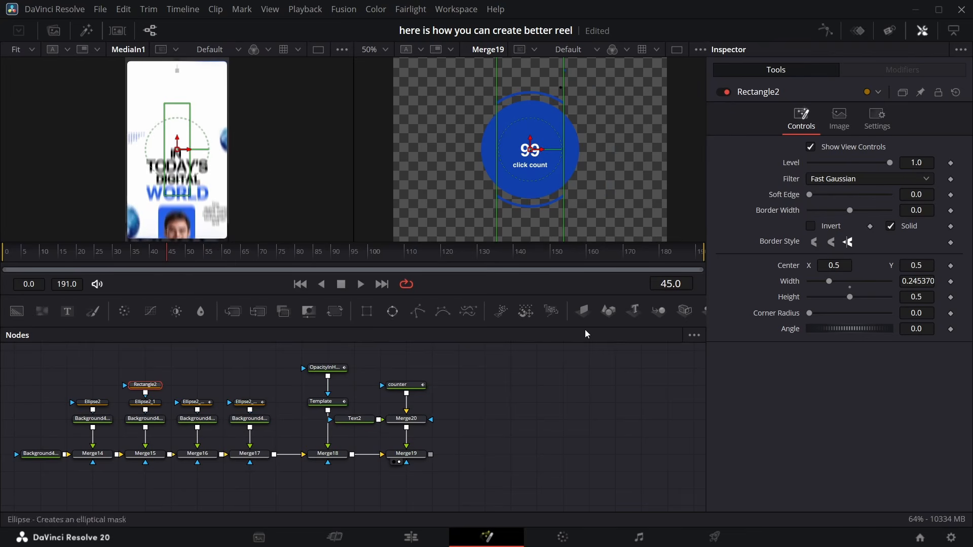
click(951, 282)
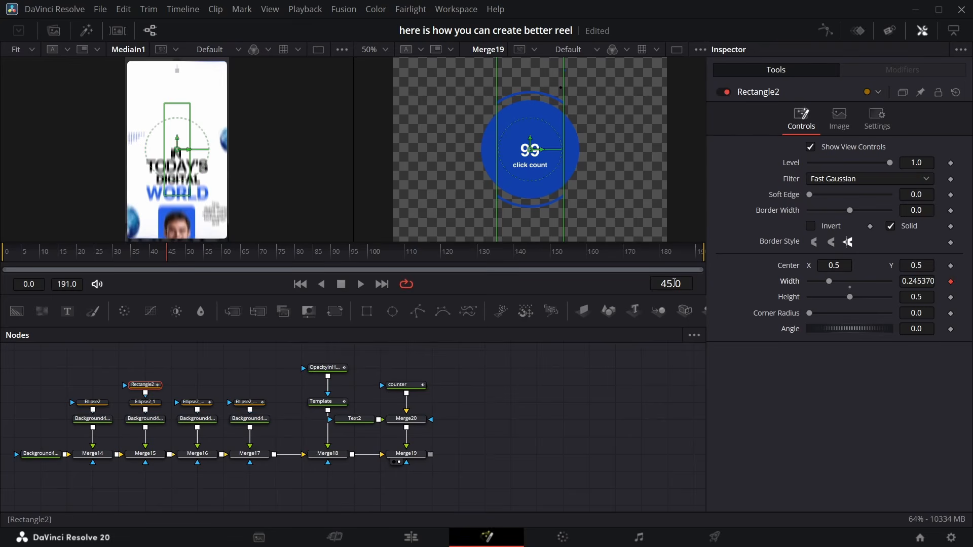
drag(167, 258, 370, 257)
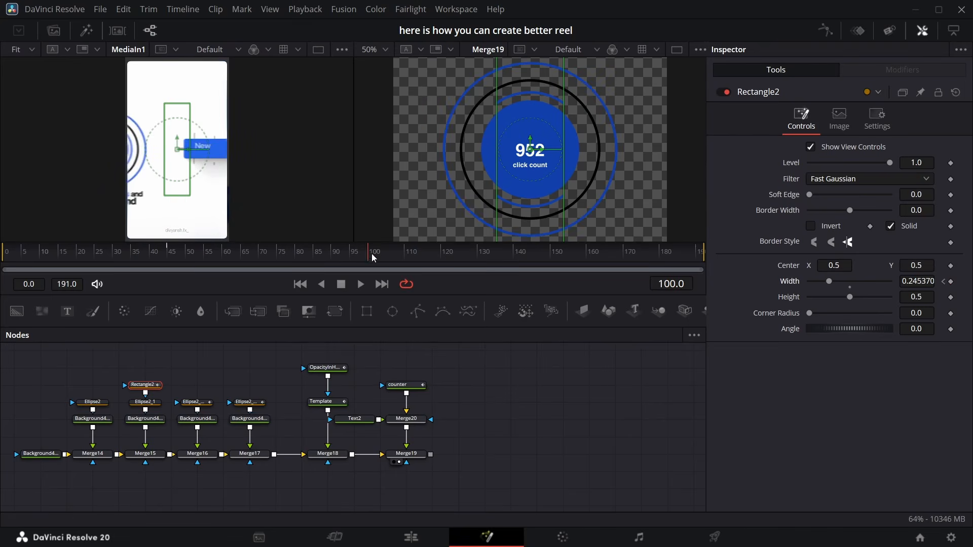
click(950, 282)
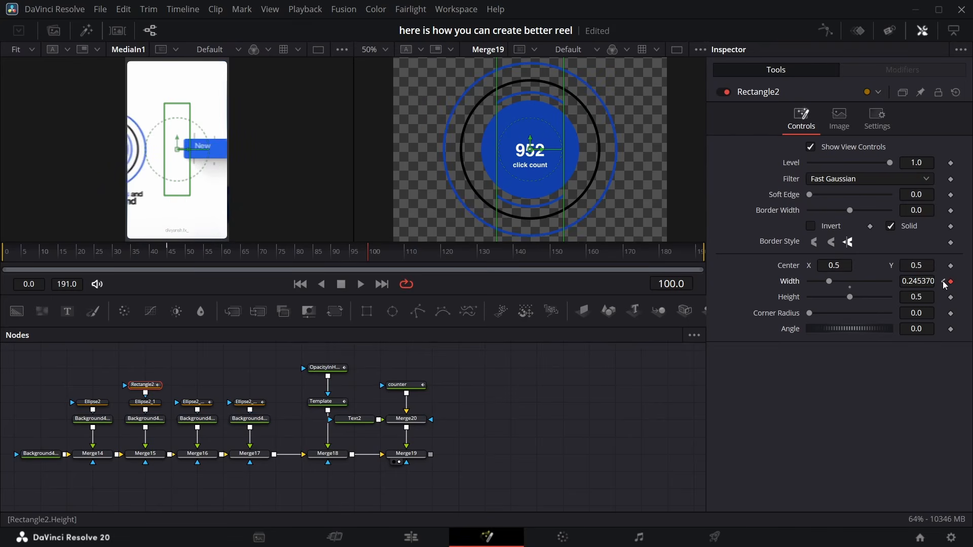
click(944, 282)
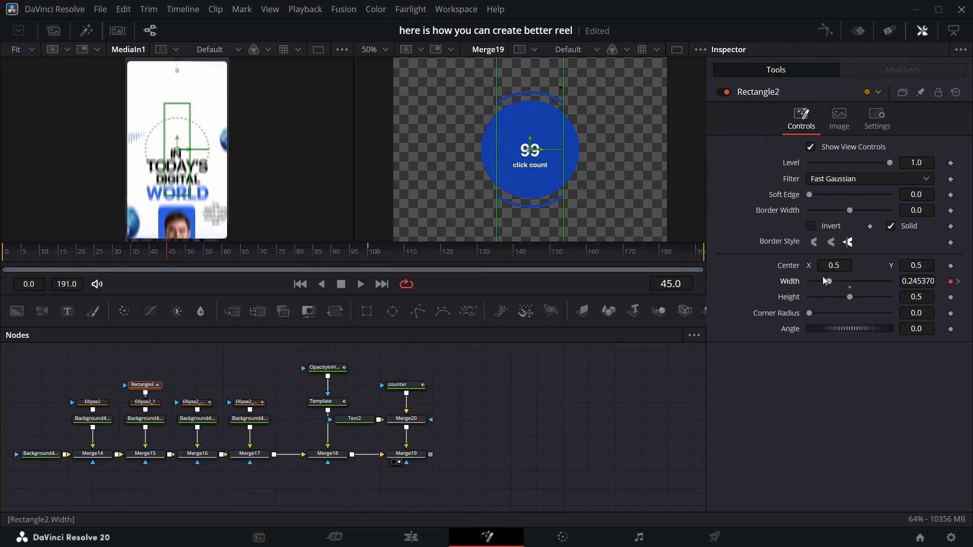
drag(822, 277, 788, 284)
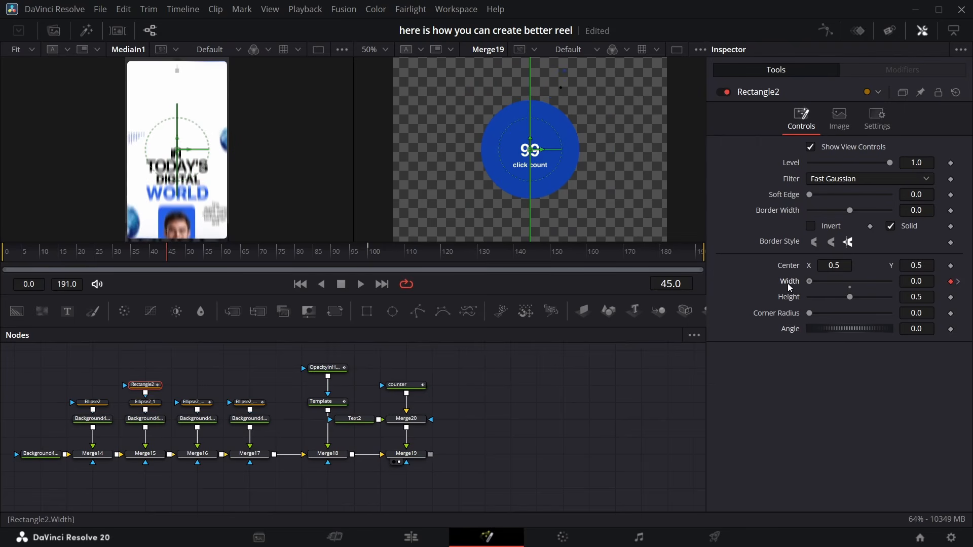
Paste a copy of the rectangle mask into Rectangle2's mask input and set its Angle to 90
click(147, 371)
key(ctrl+v)
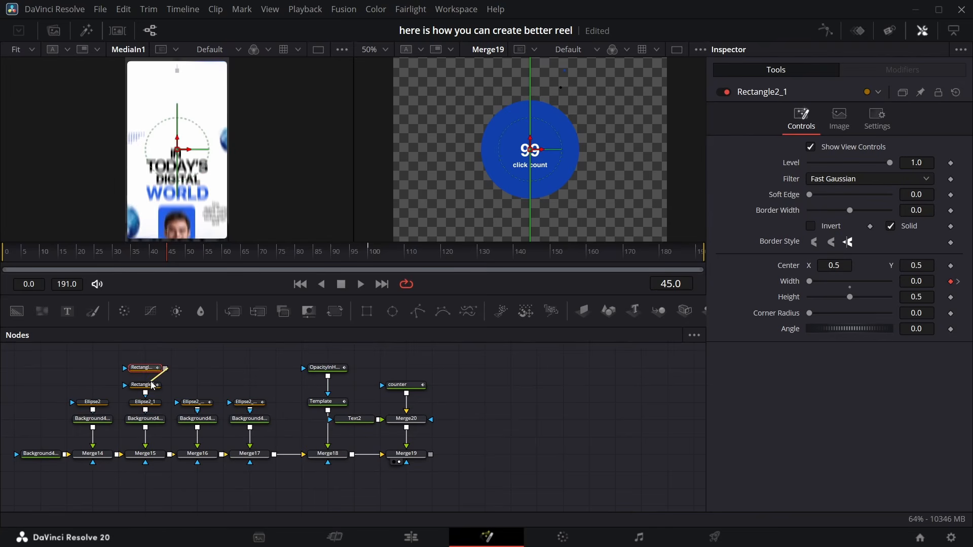
drag(152, 385, 152, 386)
click(919, 329)
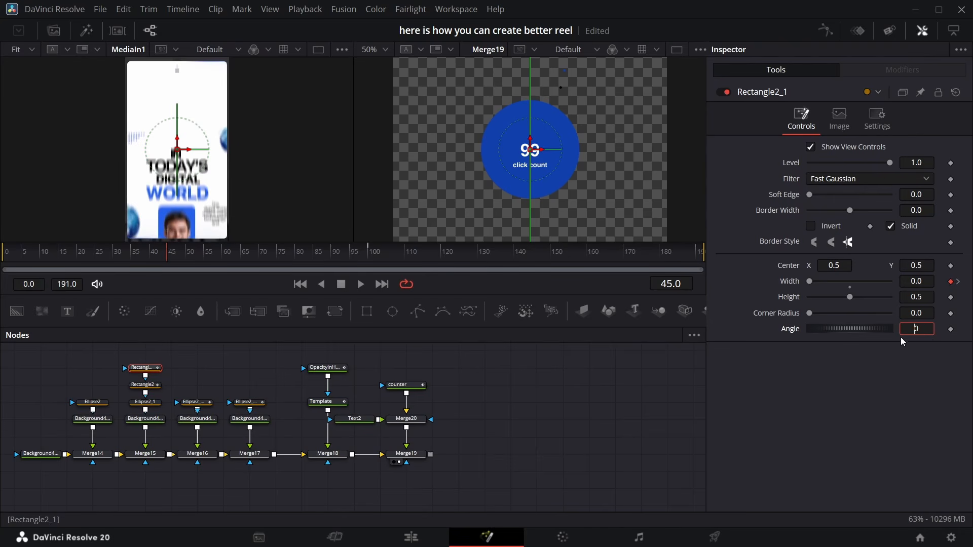
text(9)
key(Return)
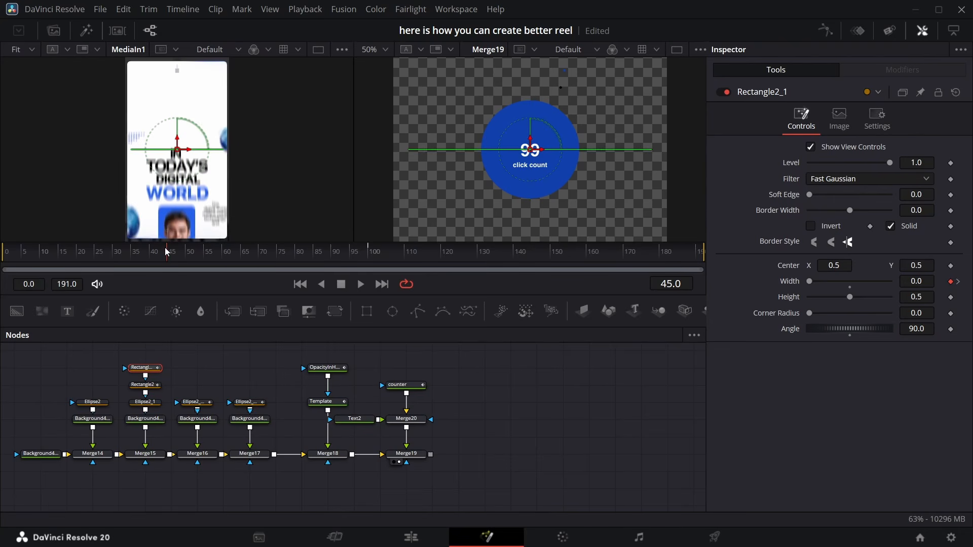
At frame 100, widen Rectangle2 to about 0.29 and Rectangle2_1 to about 0.33 in the viewer
drag(169, 256, 434, 268)
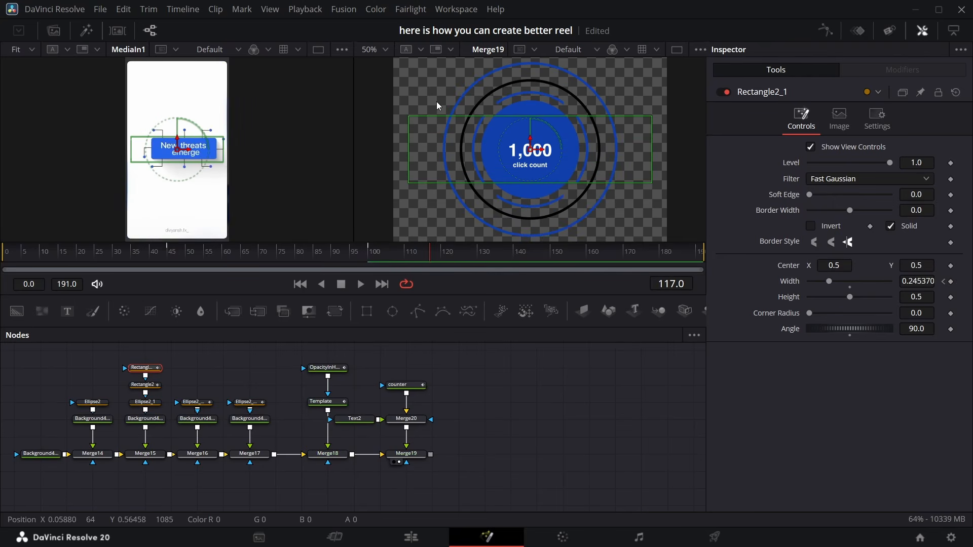
click(369, 257)
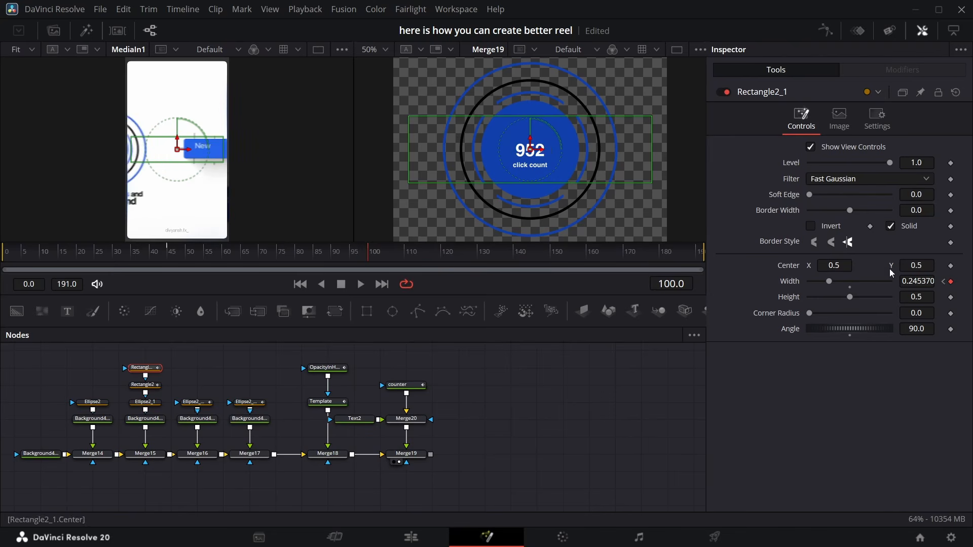
drag(525, 116, 526, 111)
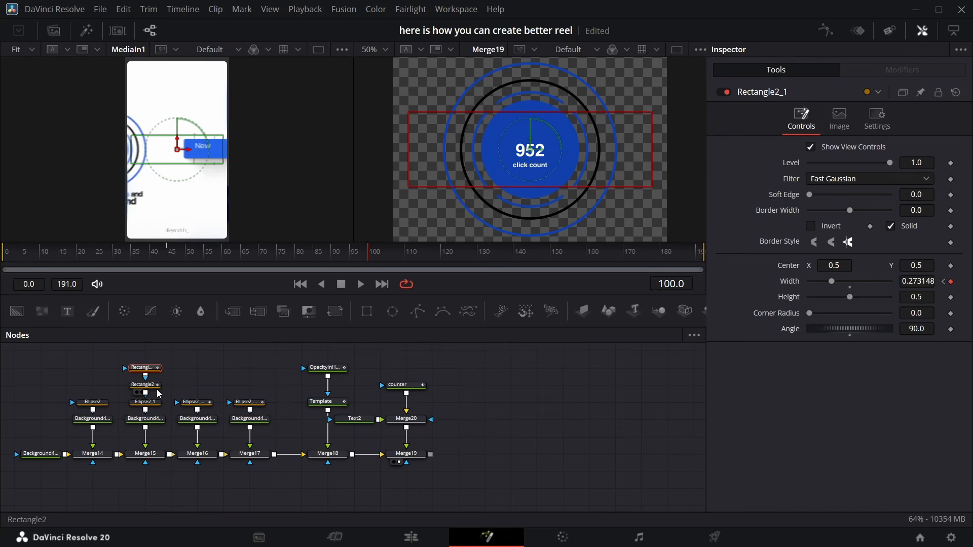
click(156, 388)
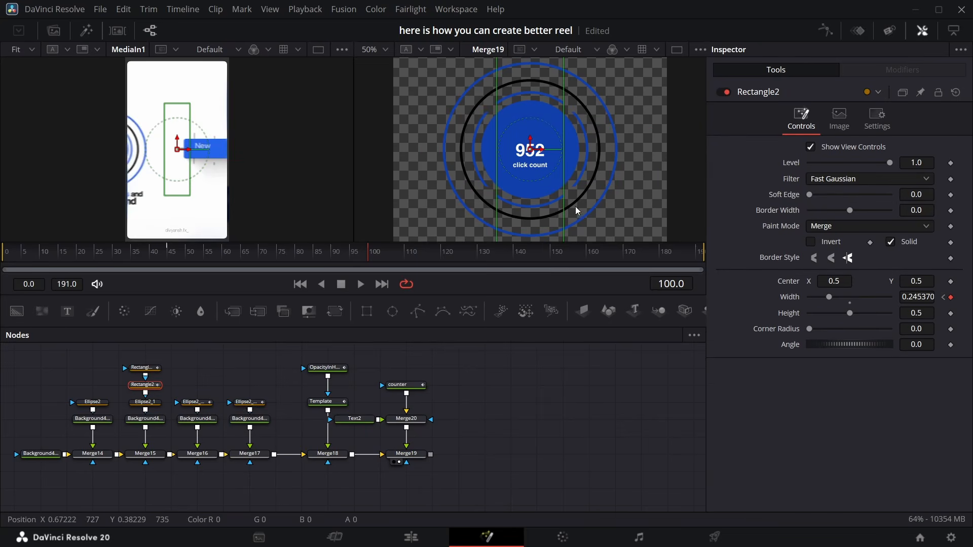
drag(569, 207, 573, 206)
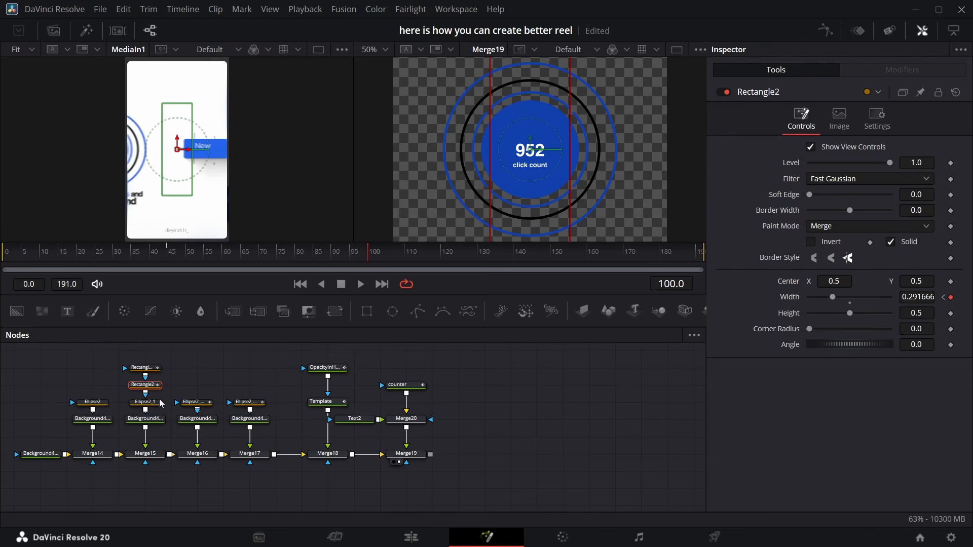
click(155, 373)
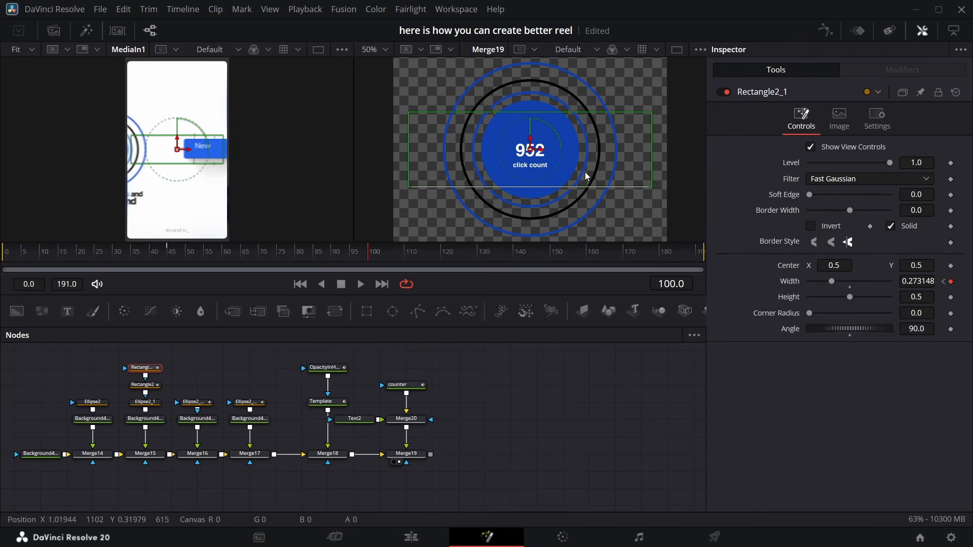
drag(552, 114, 554, 105)
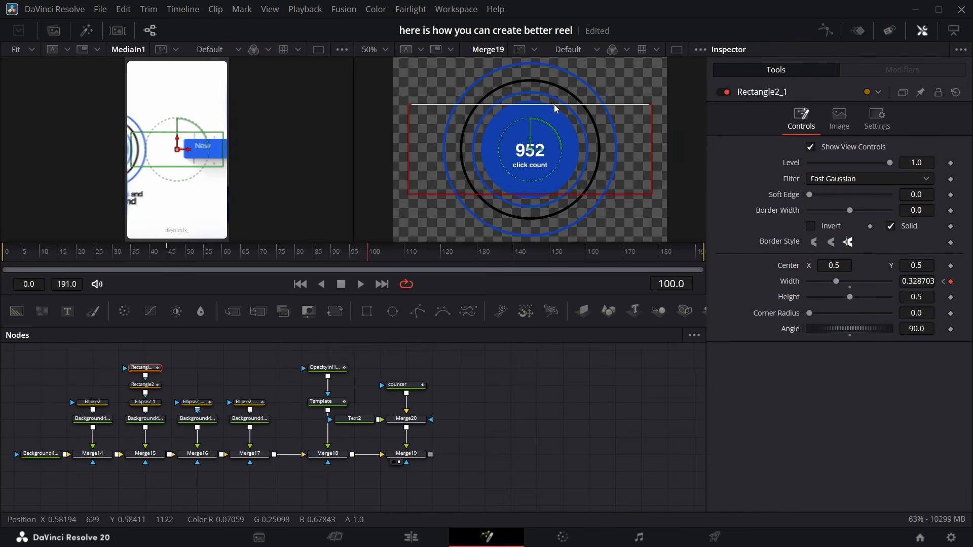
Select both rectangle masks and the two ring ellipses and smooth all their keyframes in the Spline editor
ctrl+click(145, 385)
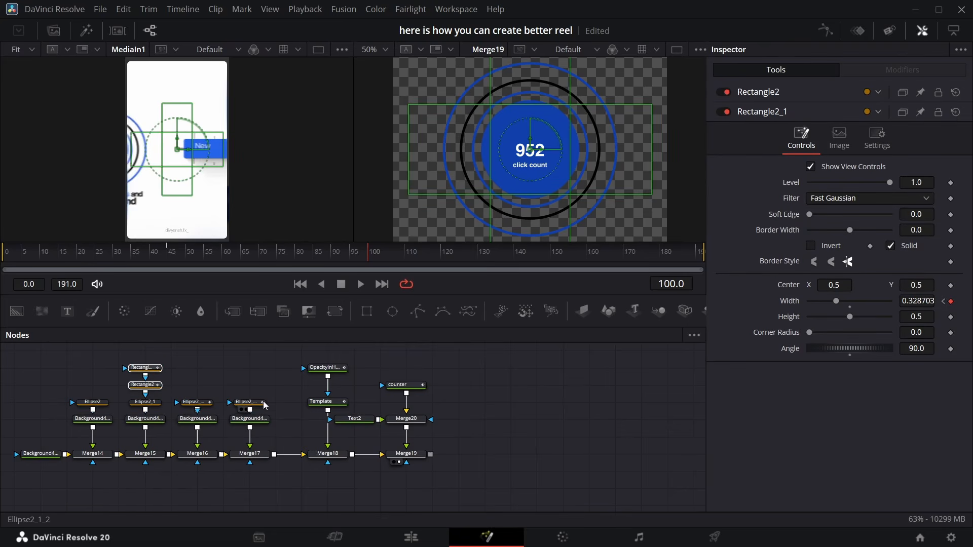
drag(279, 378, 194, 406)
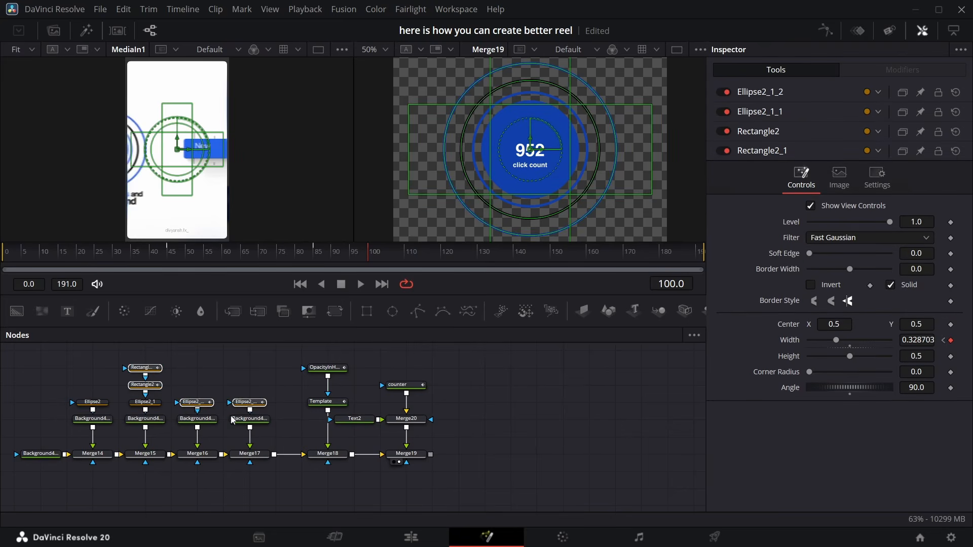
click(826, 33)
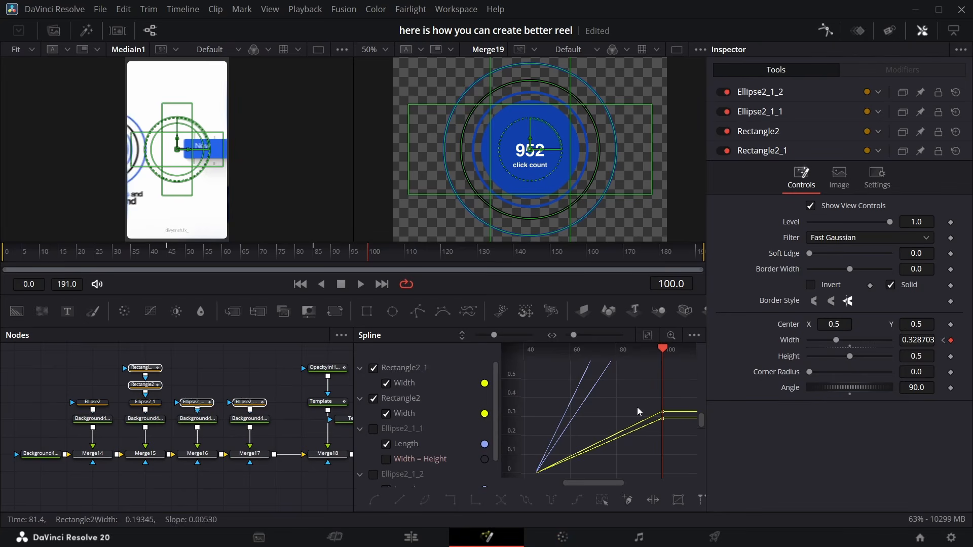
click(646, 337)
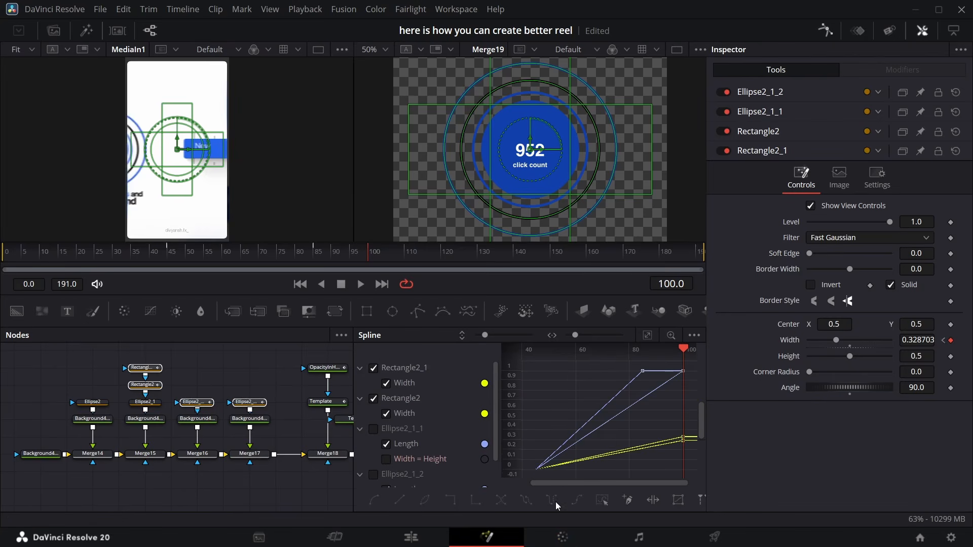
key(ctrl+a)
key(shift+s)
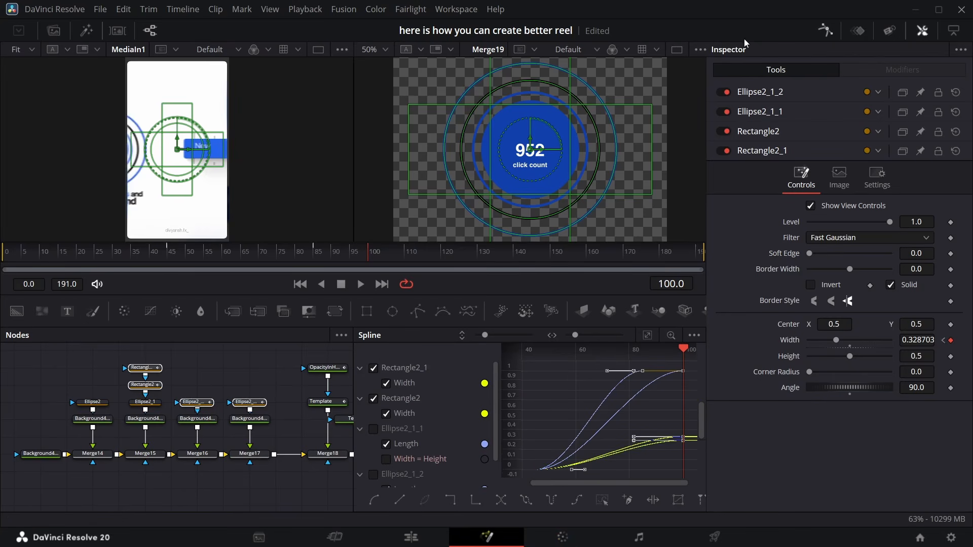
click(813, 30)
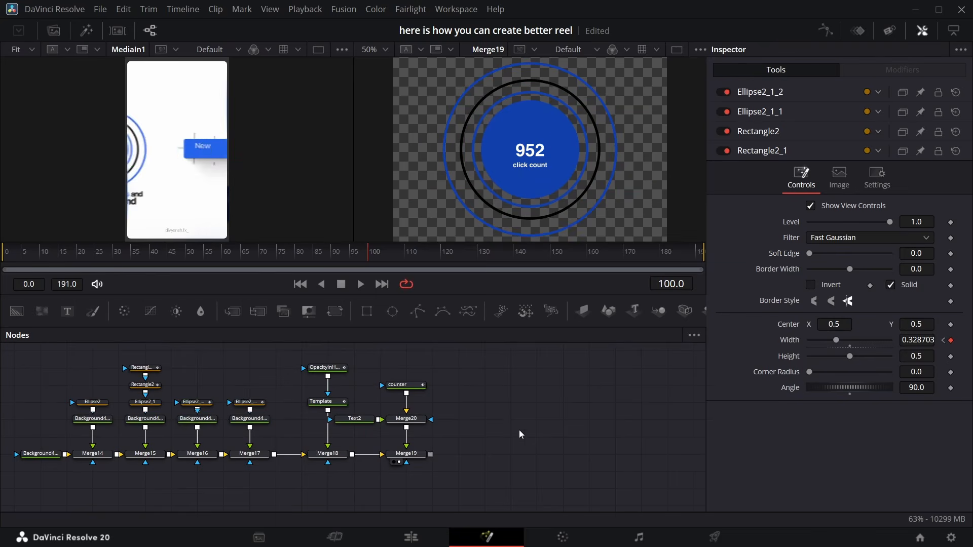
Add an Image Plane 3D node after Merge19
drag(327, 251, 255, 260)
key(ctrl+f)
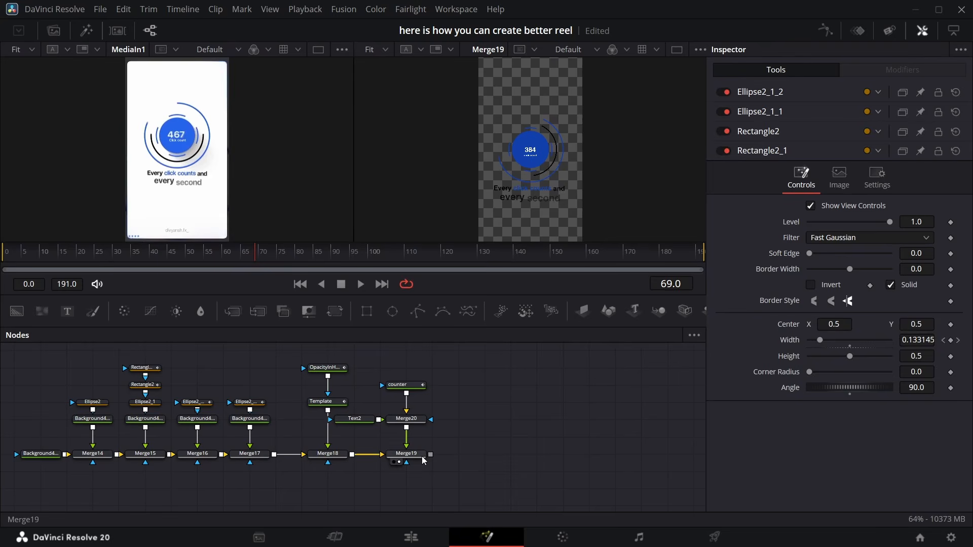
click(407, 454)
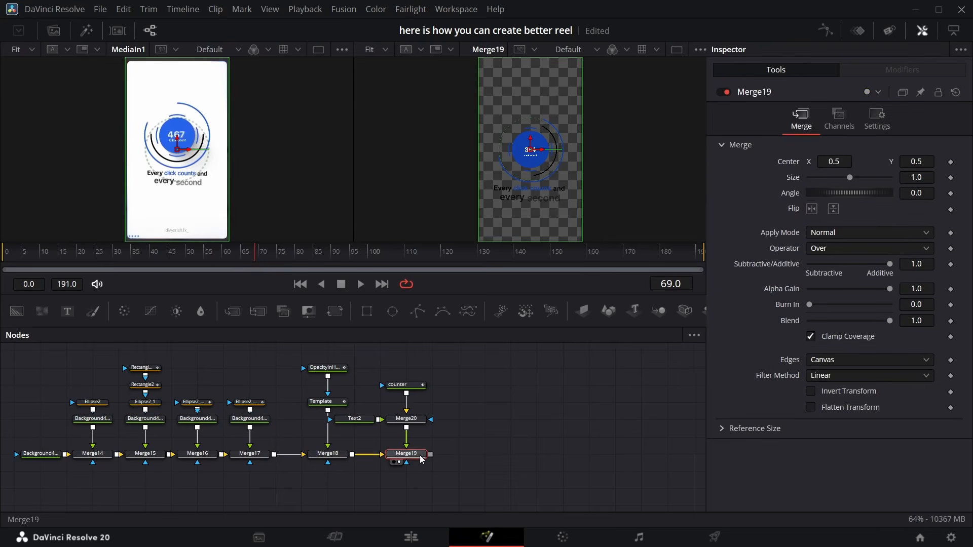
click(584, 311)
scroll(348, 480, right, 5)
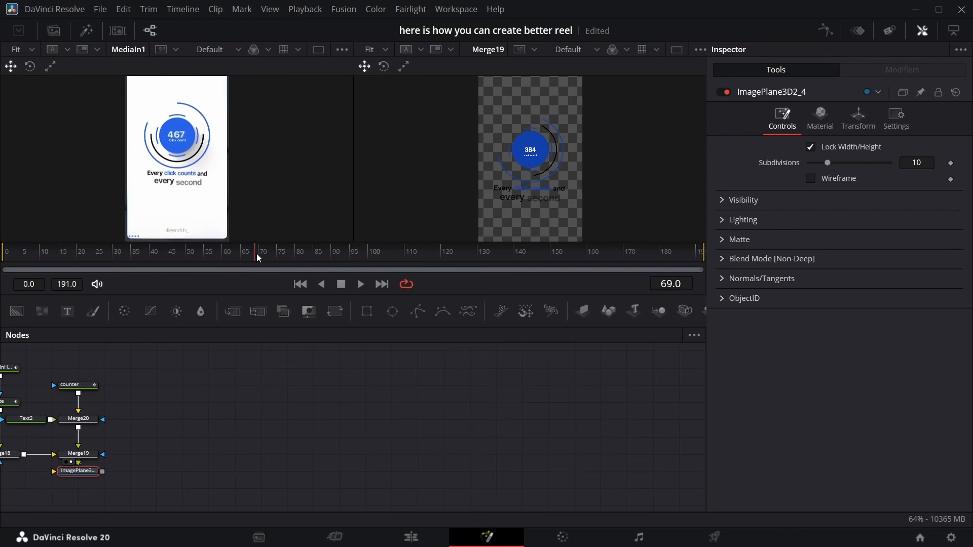
Add a new Background node and merge a pasted copy of the blue background over it
drag(256, 253, 441, 260)
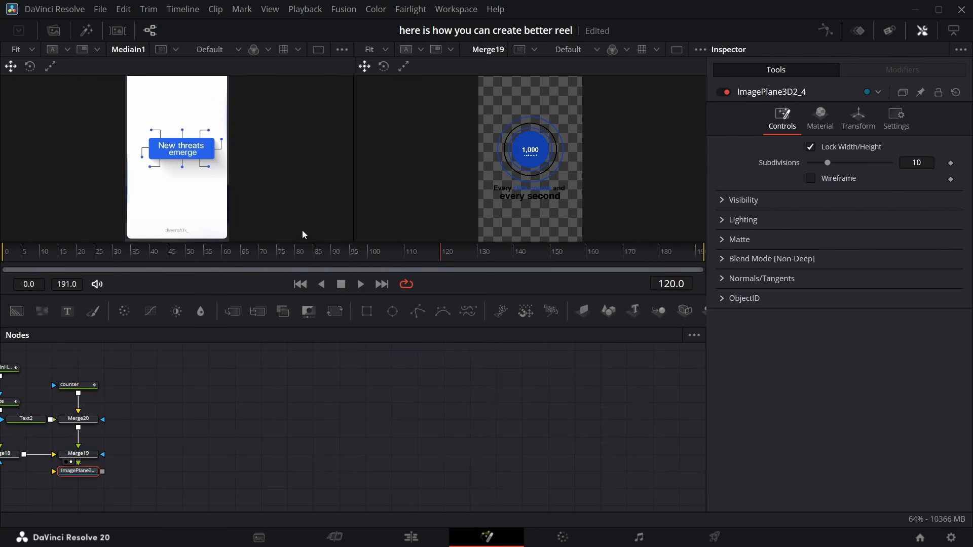
drag(16, 311, 217, 439)
scroll(216, 439, left, 5)
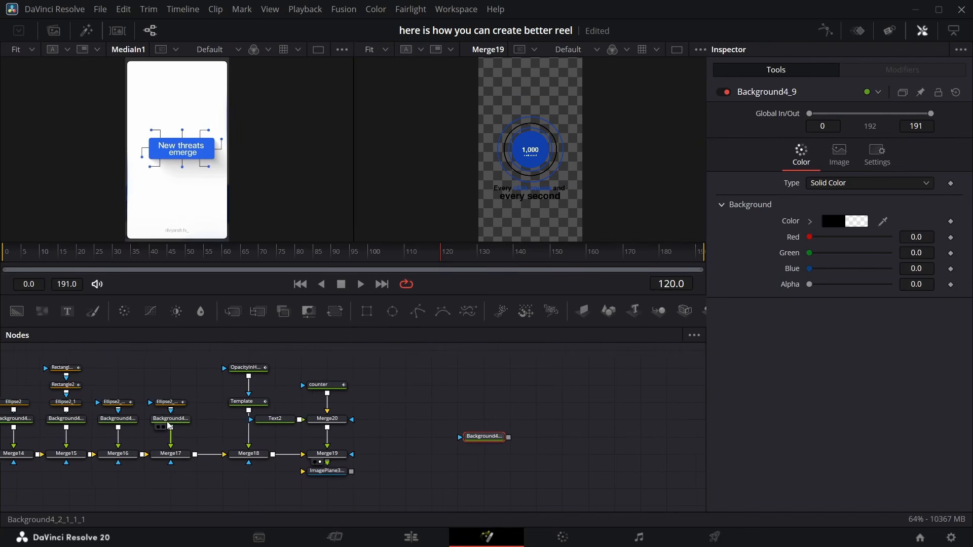
click(169, 420)
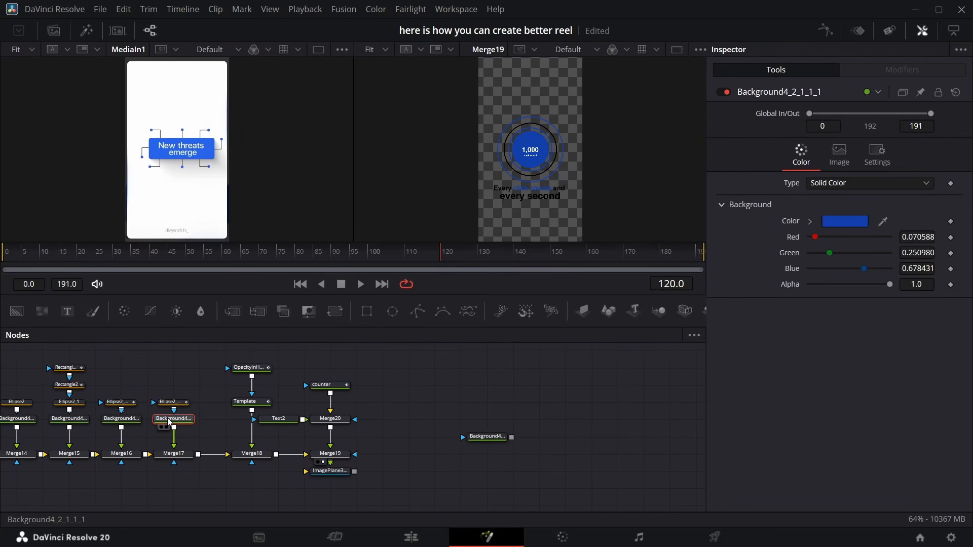
scroll(284, 404, right, 5)
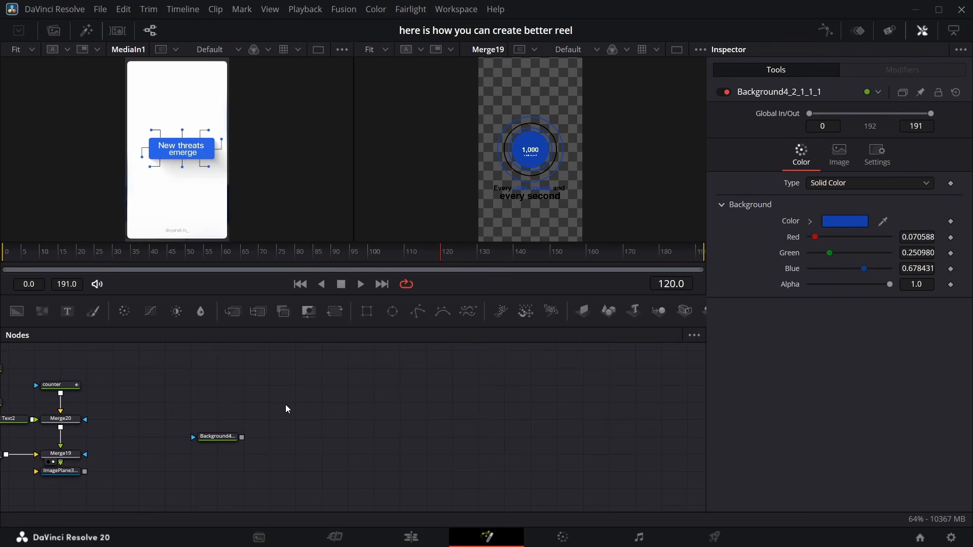
key(ctrl+v)
drag(320, 402, 241, 437)
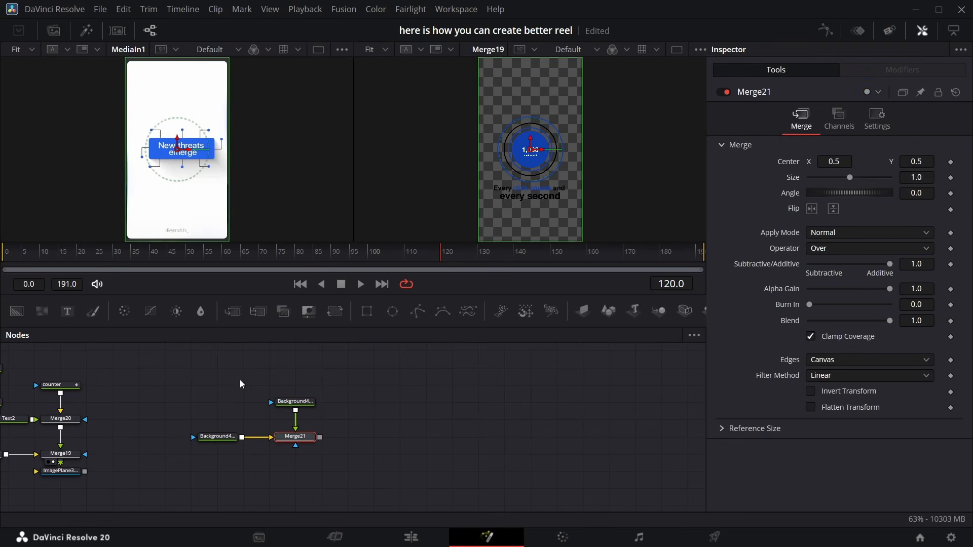
Add a Rectangle mask to the pasted background, sized about 0.62 by 0.12 and centred at 0.545, 0.508
click(284, 389)
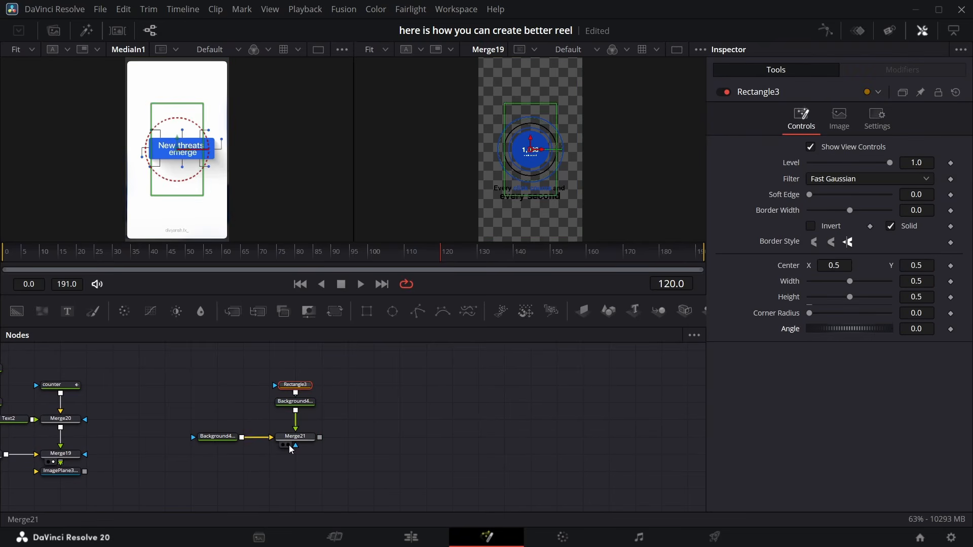
click(289, 445)
drag(557, 164, 563, 164)
drag(834, 265, 854, 265)
drag(916, 297, 725, 297)
drag(916, 265, 920, 266)
drag(834, 265, 837, 266)
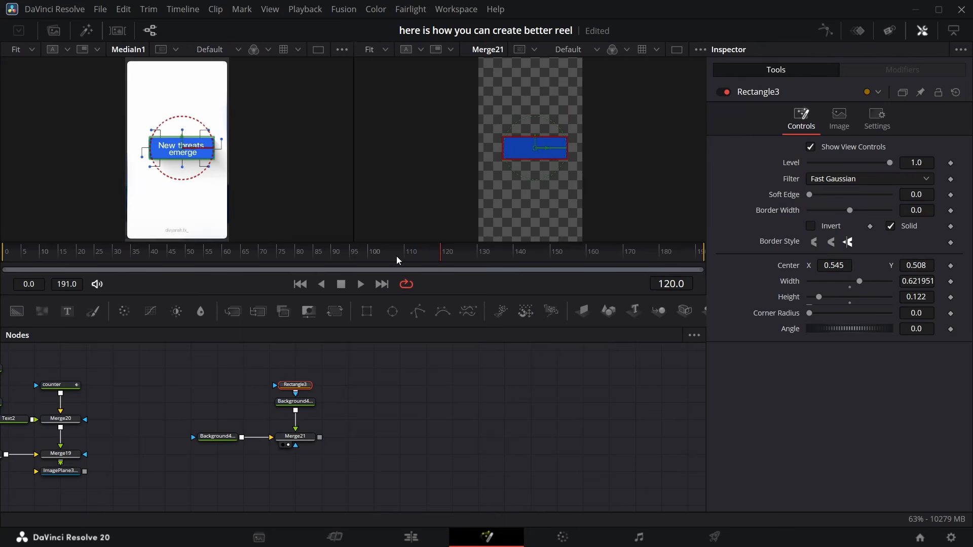
Round the rectangle's corners to 0.26, move the nodes aside, and add a Drop Shadow after the blue background
drag(336, 352, 511, 430)
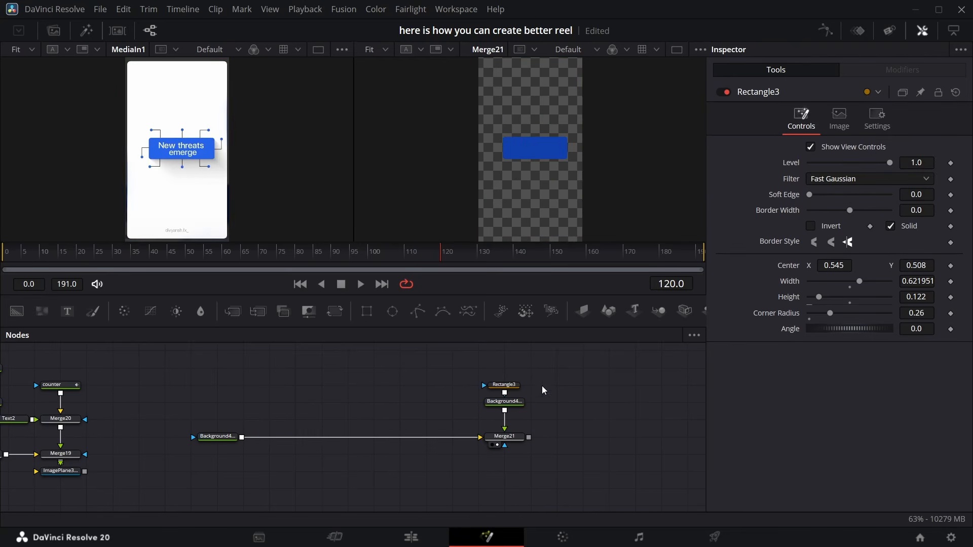
click(499, 403)
key(shift+space)
text(drop)
key(Return)
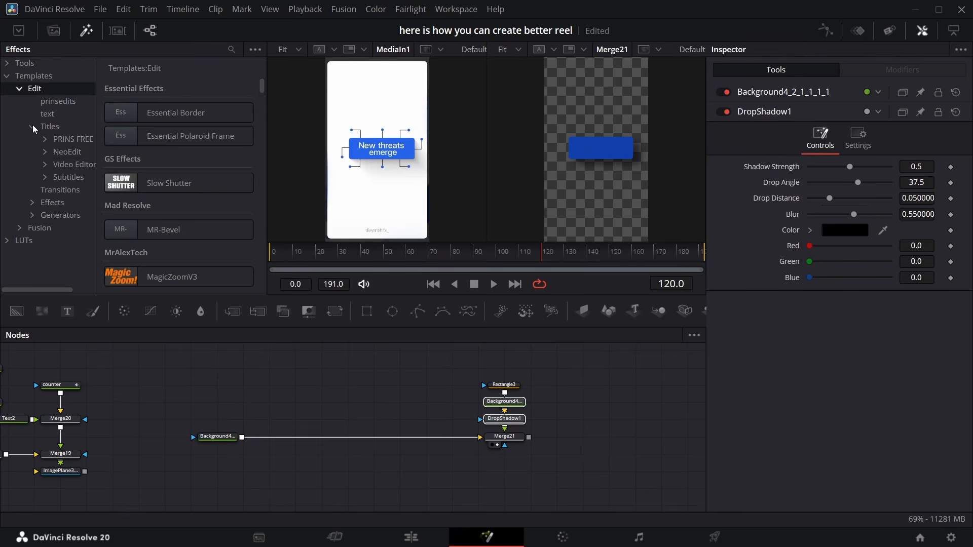
click(66, 151)
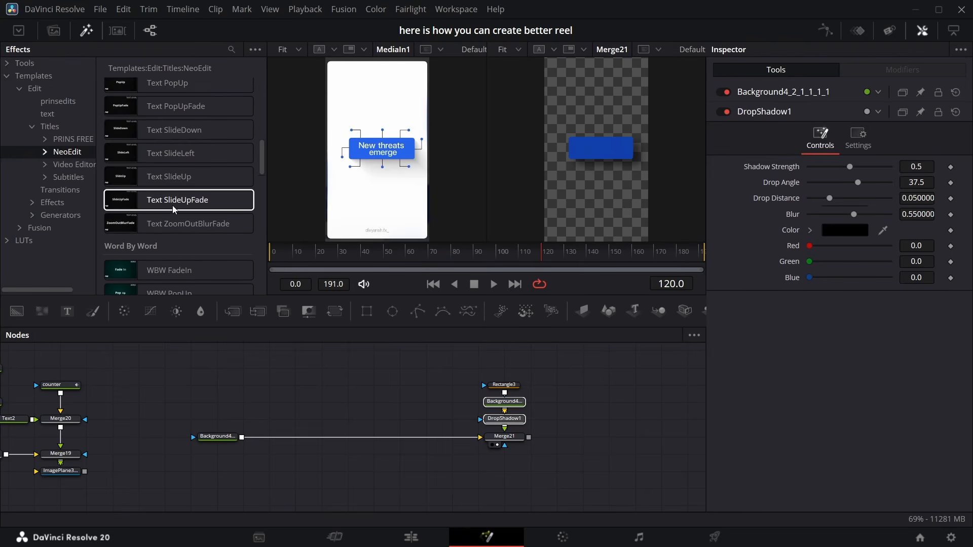
drag(192, 152, 581, 387)
key(Delete)
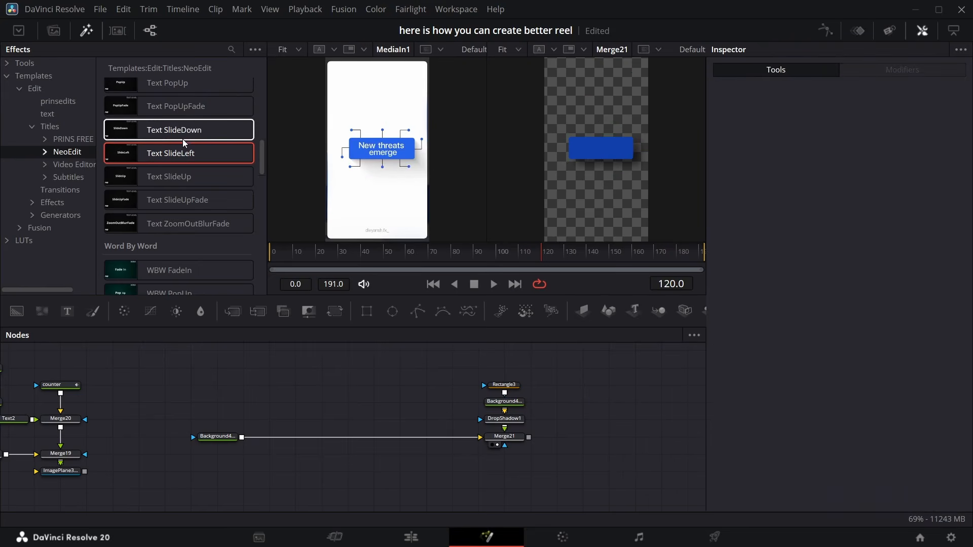
Add the WBW SlideLeftFade title template and merge it over the blue button composite
scroll(197, 197, down, 3)
scroll(196, 188, down, 3)
click(154, 246)
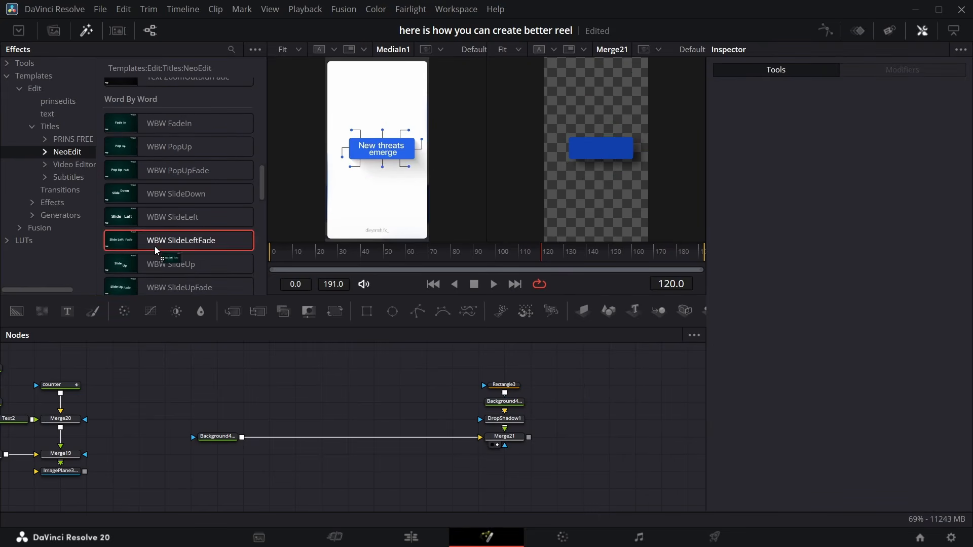
drag(167, 240, 590, 392)
click(538, 443)
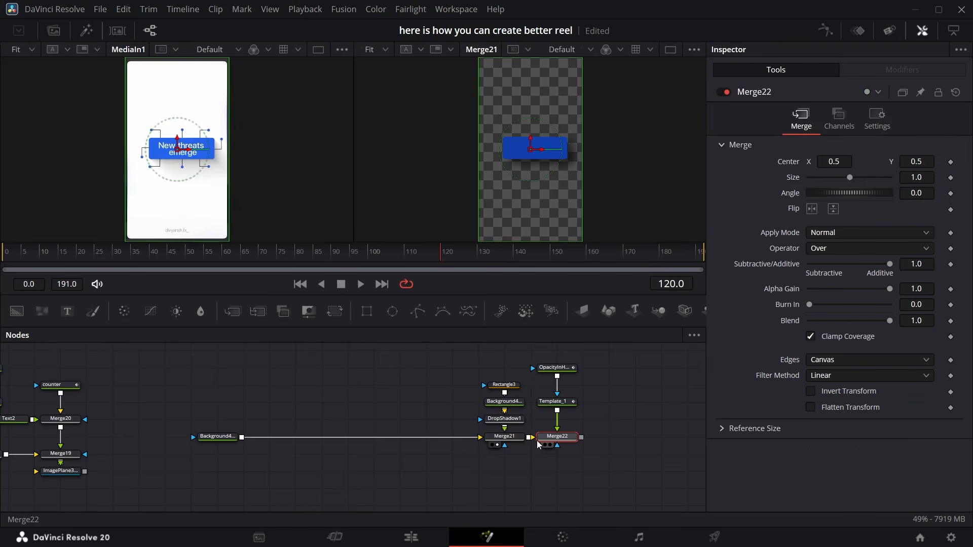
click(550, 445)
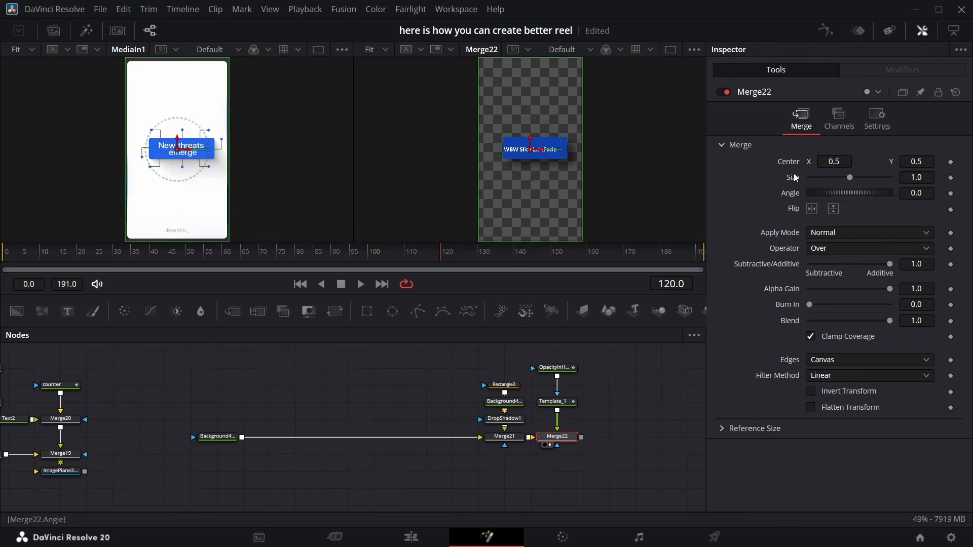
Replace the template's text with "New threats" on the first line and "emerge" on the second
click(552, 402)
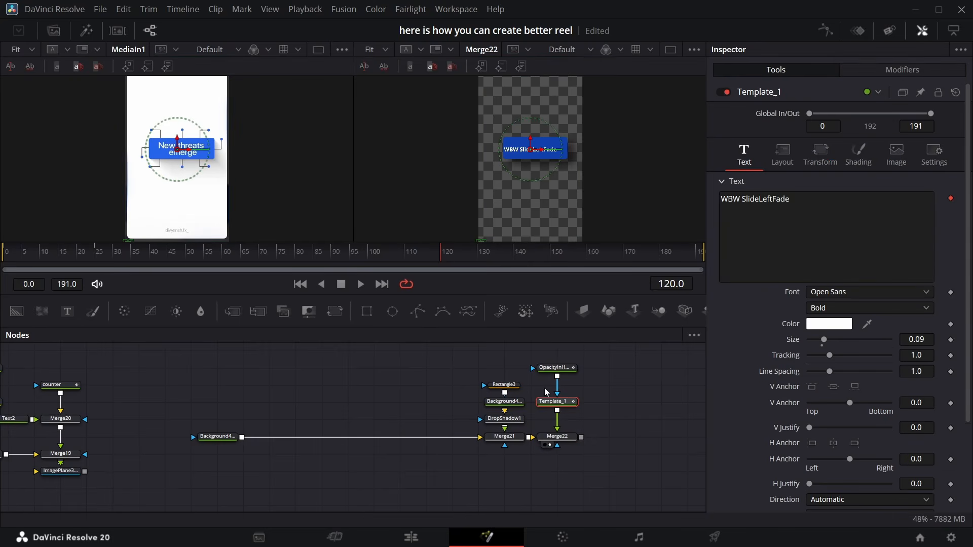
drag(789, 207, 727, 199)
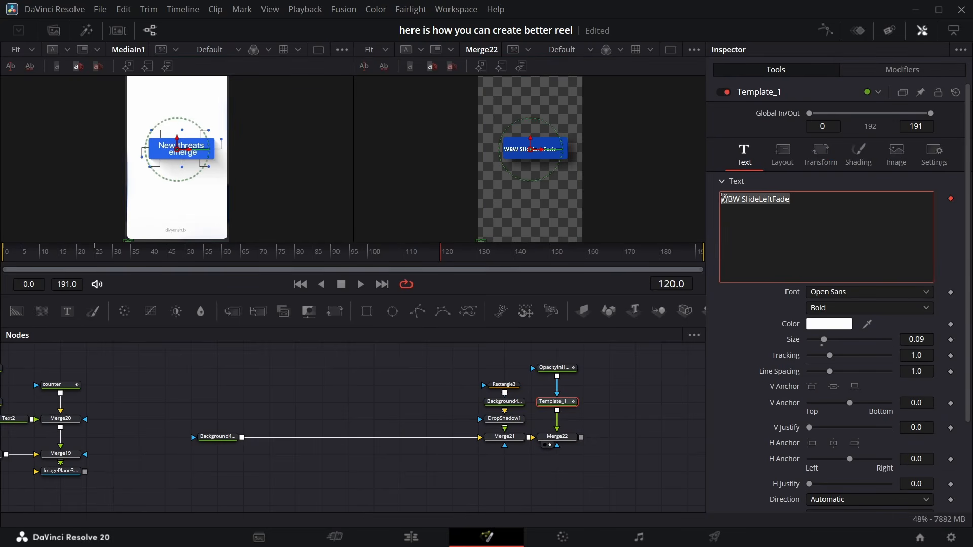
key(BackSpace)
text(New threats)
key(Return)
text(emerge)
click(869, 292)
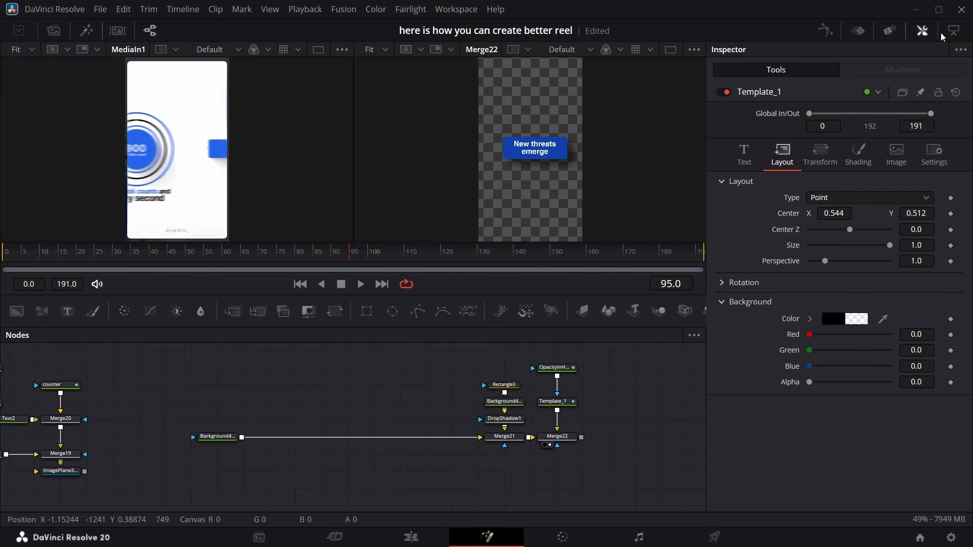
Open the Keyframes editor and expand Template_1 to inspect its word offset and styled text keyframes
click(859, 30)
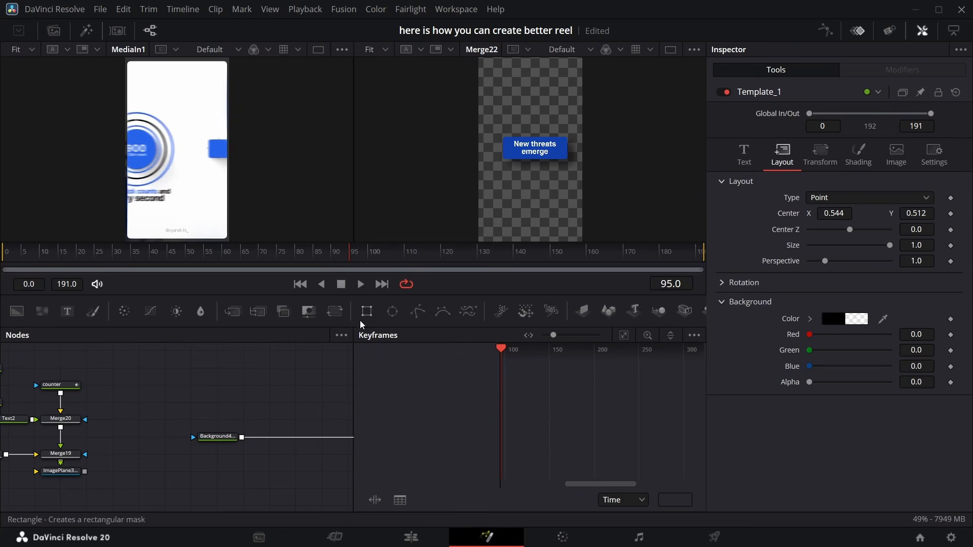
scroll(231, 425, right, 7)
scroll(203, 411, left, 2)
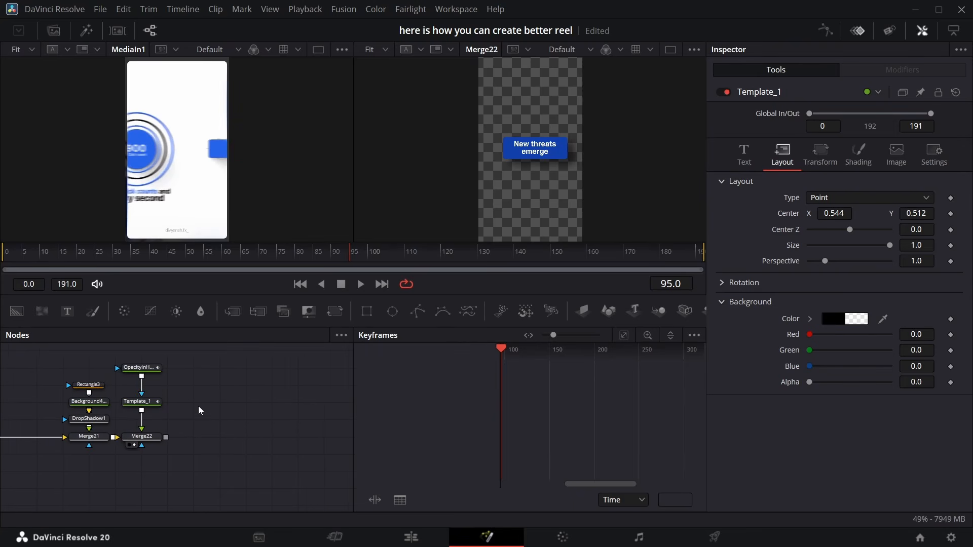
click(213, 404)
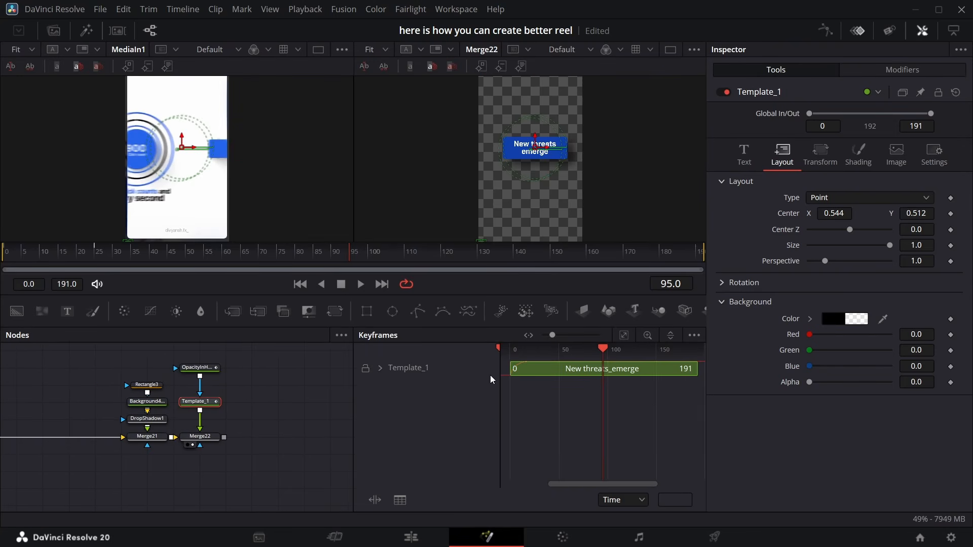
click(378, 368)
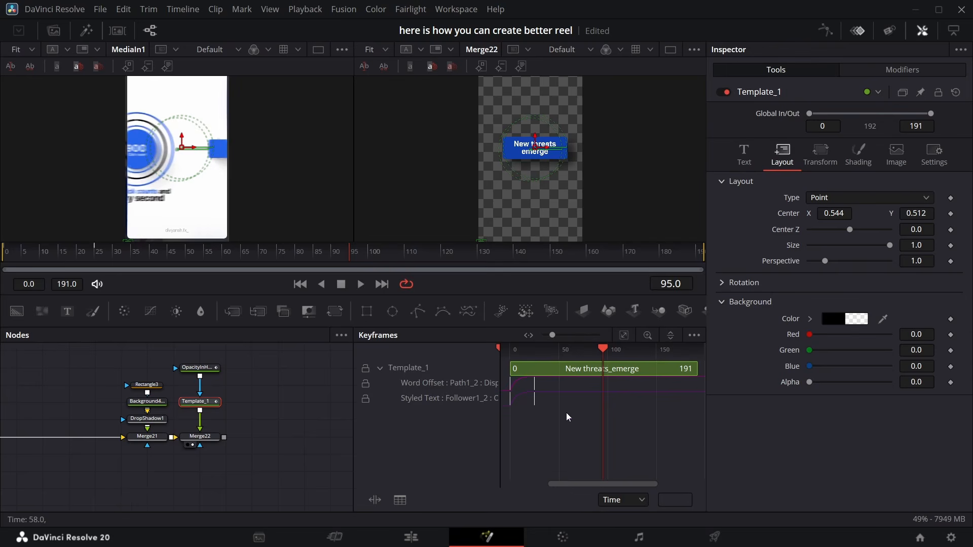
drag(566, 413, 608, 391)
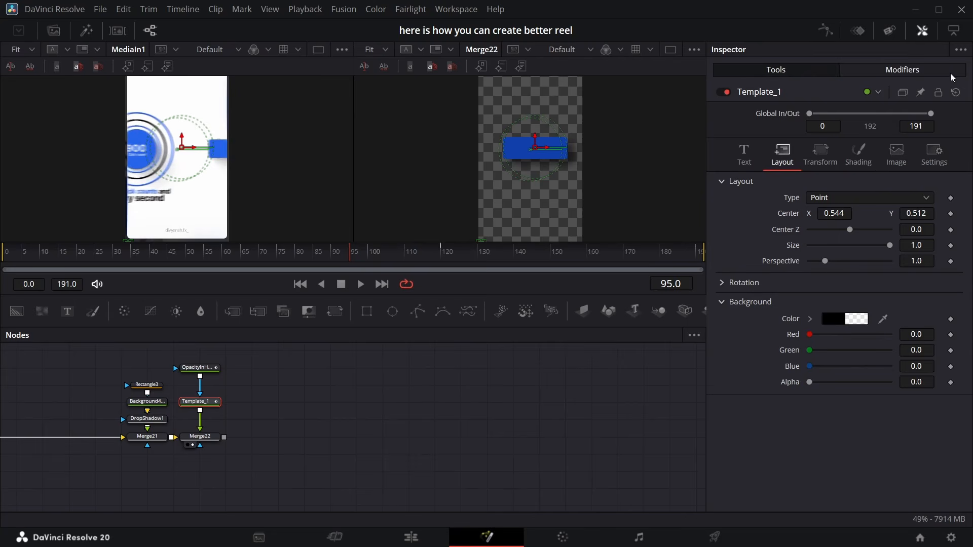
Set the text Follower modifier's character delay to 1.53 and scrub through the animation
click(912, 70)
drag(395, 259, 406, 260)
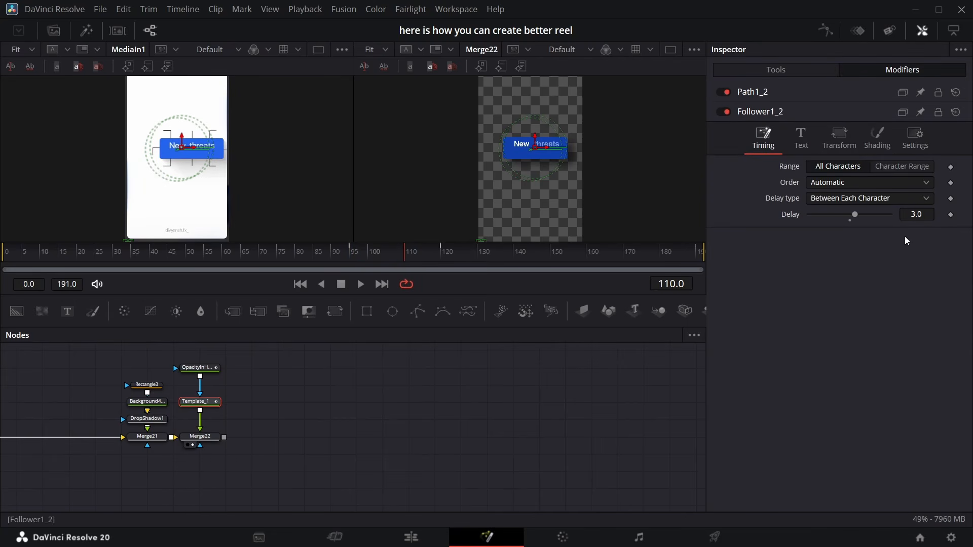
drag(921, 213, 907, 214)
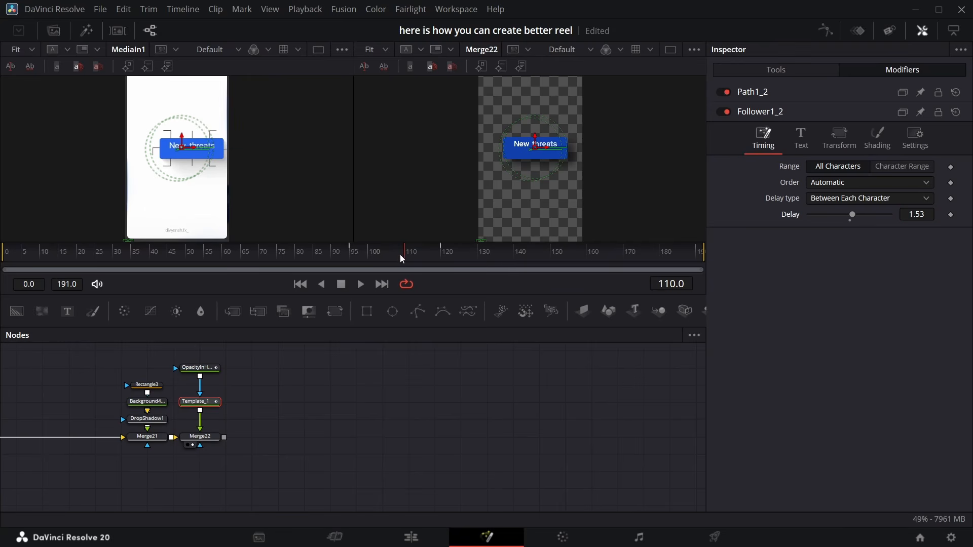
drag(400, 255, 446, 251)
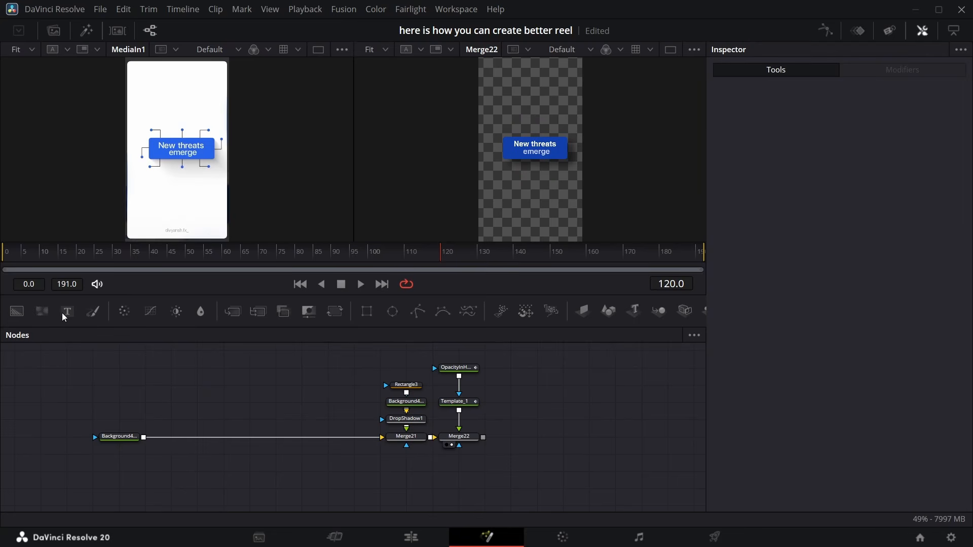
Add a Background node masked by a Polygon drawn as a vertical line, and merge it over the base background
drag(22, 314, 167, 404)
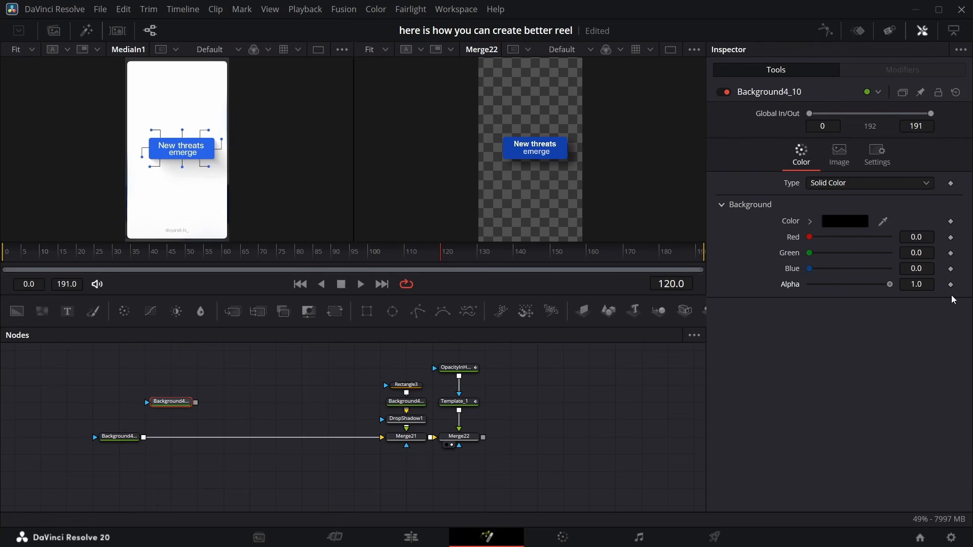
drag(420, 312, 180, 384)
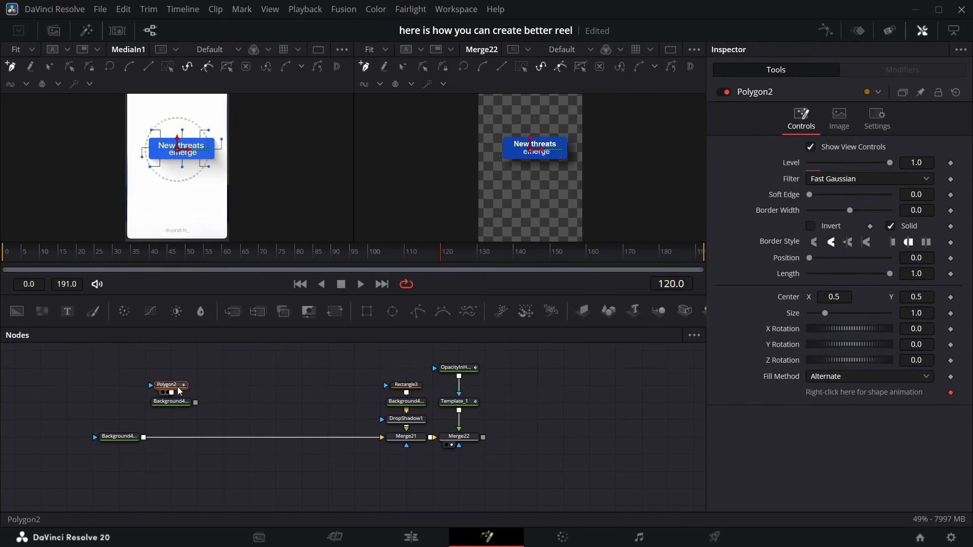
click(531, 123)
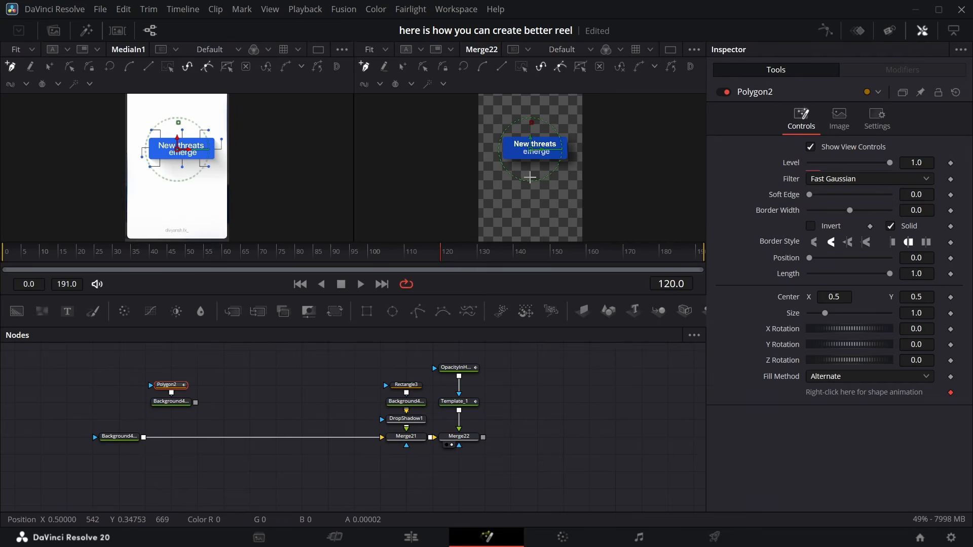
click(531, 177)
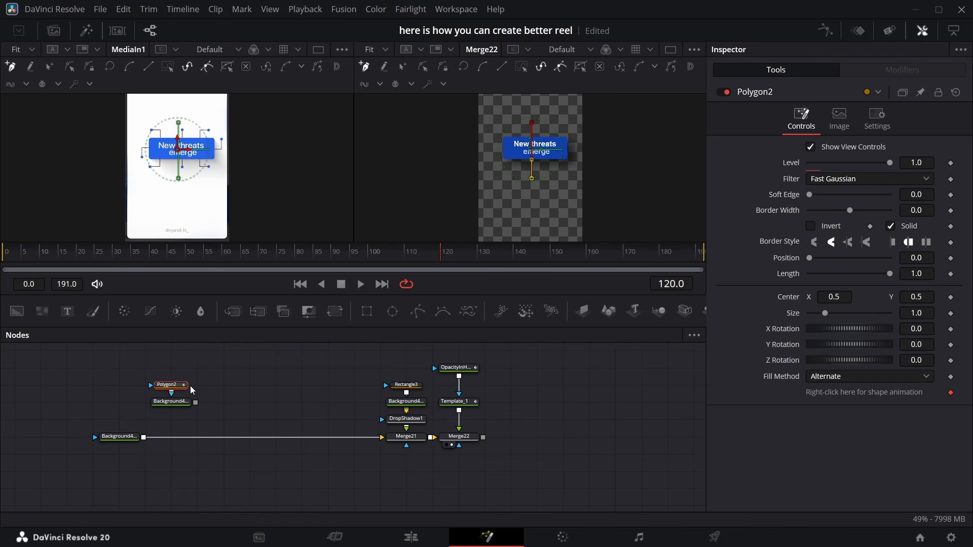
drag(195, 403, 151, 435)
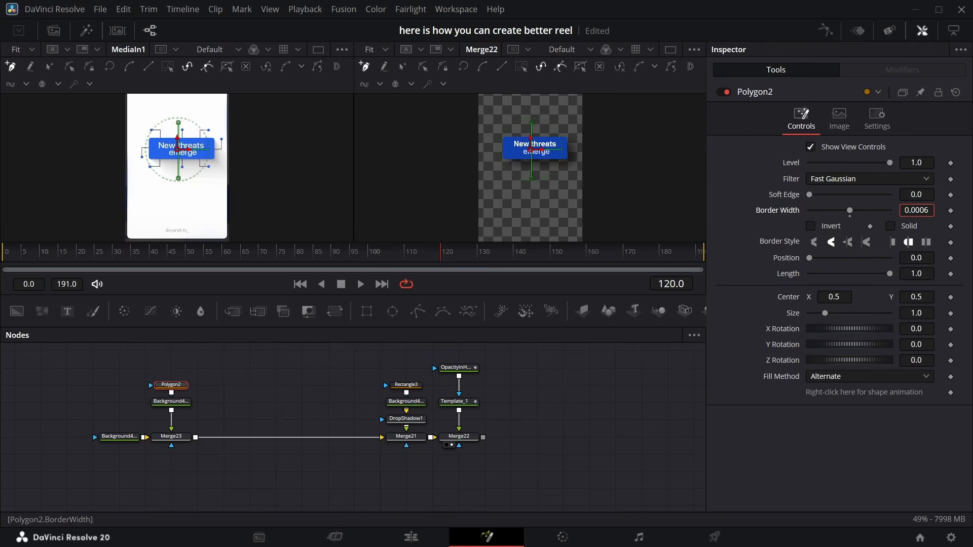
Zoom the viewer to 50% and set the vertical line polygon's center X to 0.533
click(374, 49)
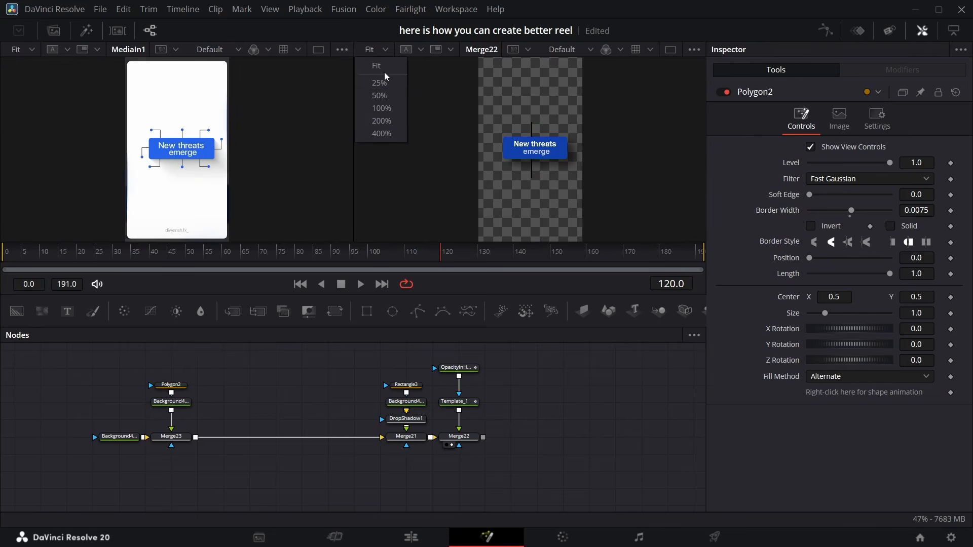
click(387, 97)
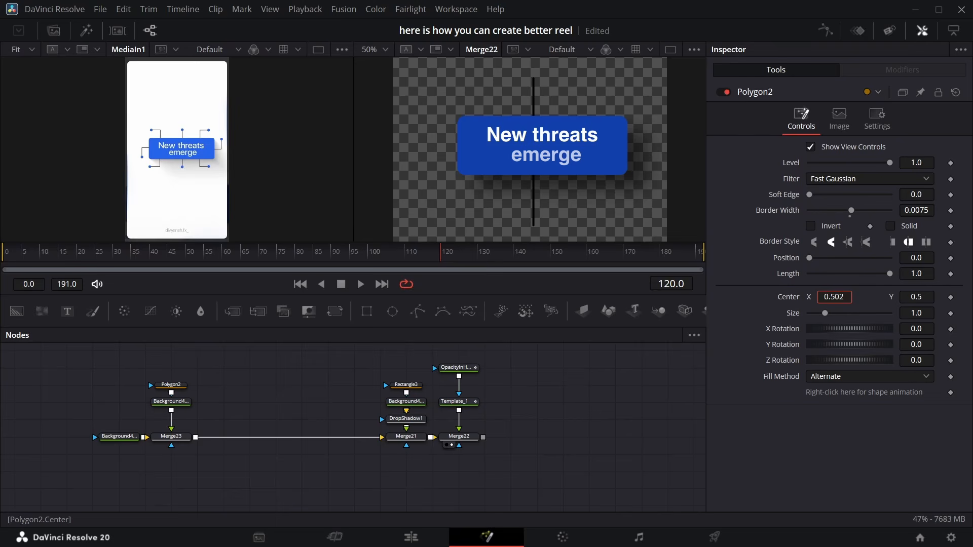
drag(834, 297, 850, 297)
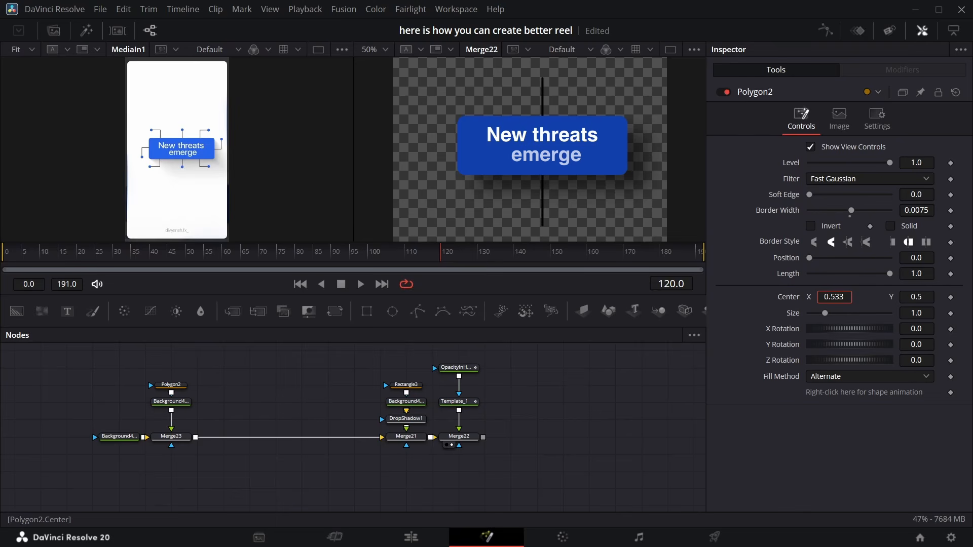
Add a second Polygon mask chained to the first, draw an L-shaped line path beside the button, and set its border width to 0.0008
click(171, 385)
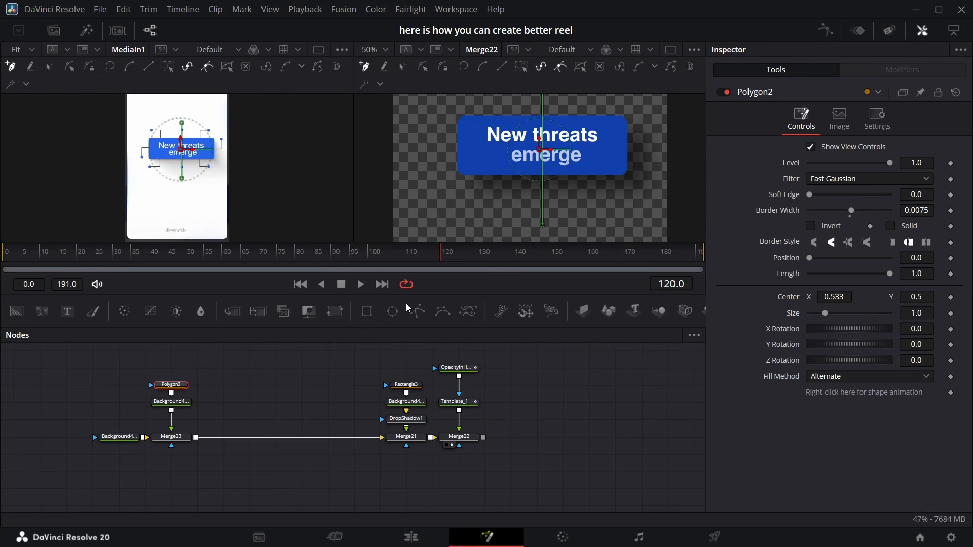
drag(417, 311, 181, 366)
click(428, 177)
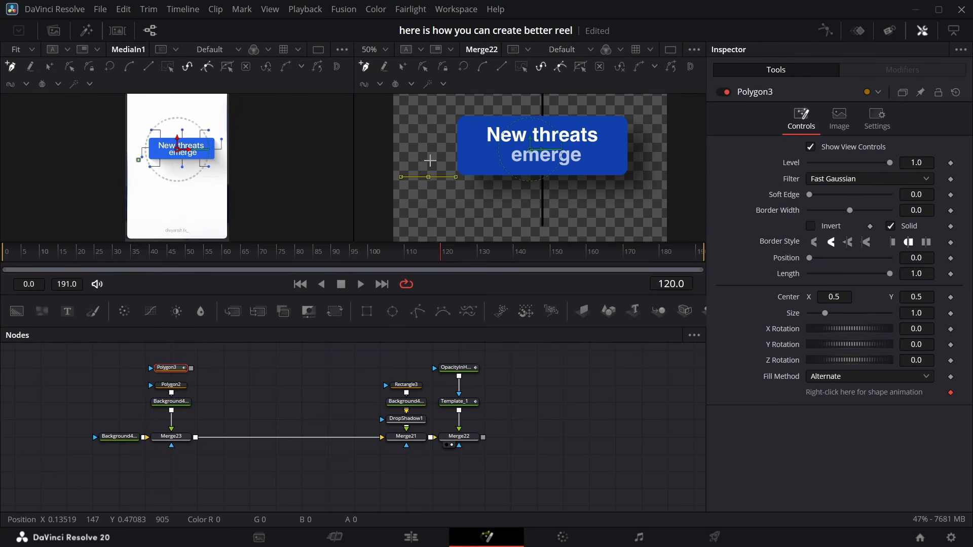
click(428, 143)
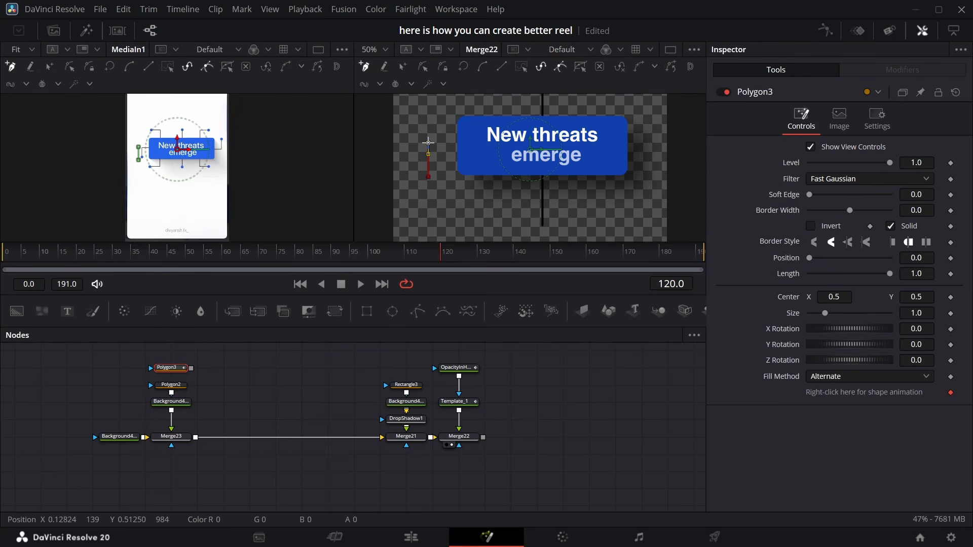
click(652, 143)
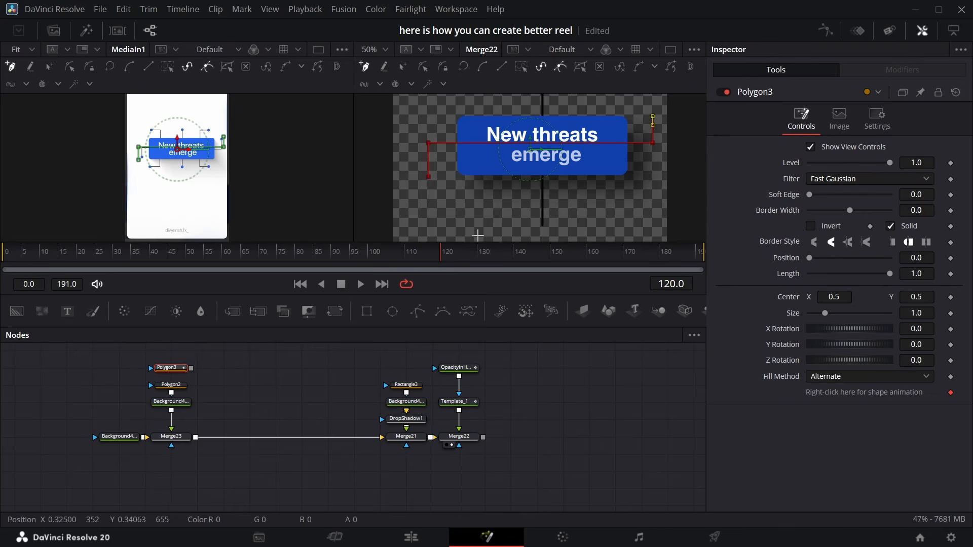
click(196, 369)
drag(933, 209, 934, 209)
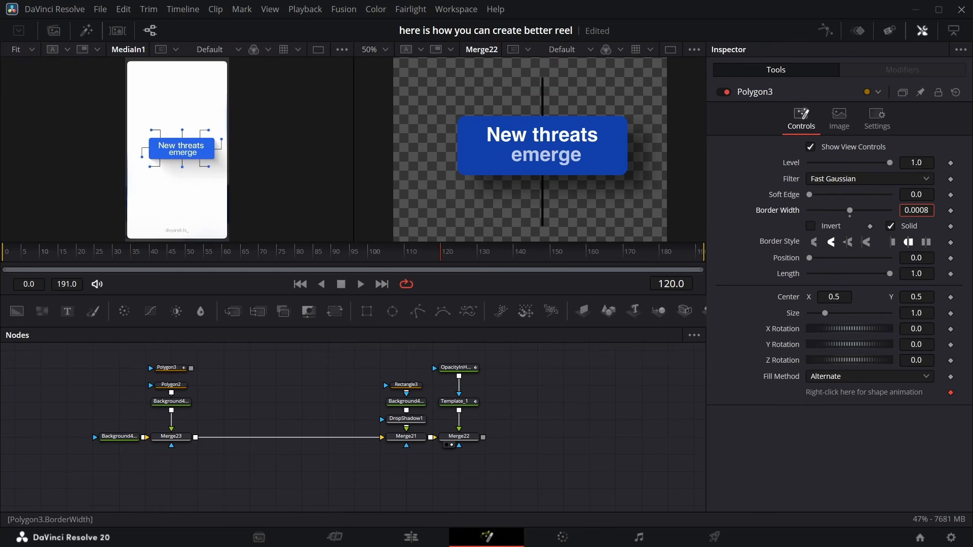
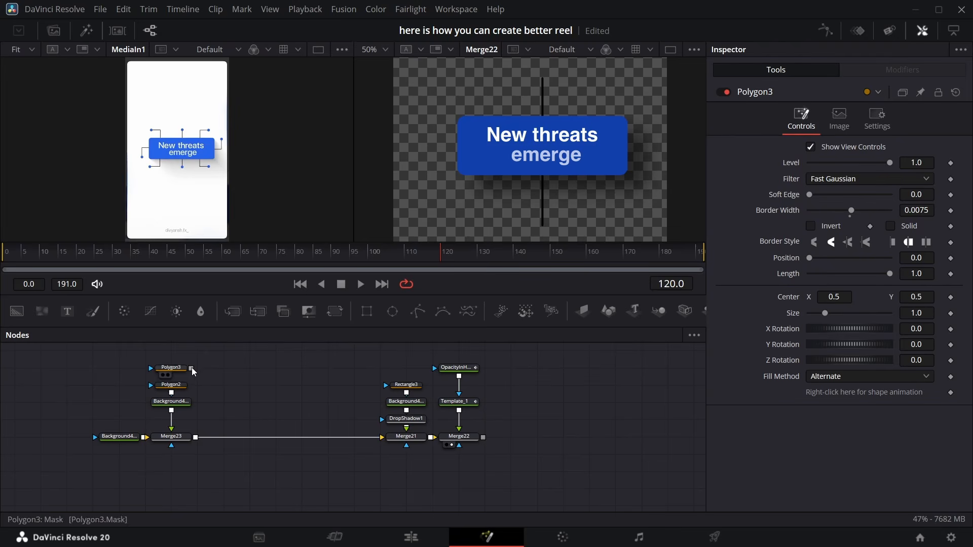
Connect the L-shaped polygon mask into the vertical line polygon's mask input so both connector paths render
drag(192, 367, 172, 386)
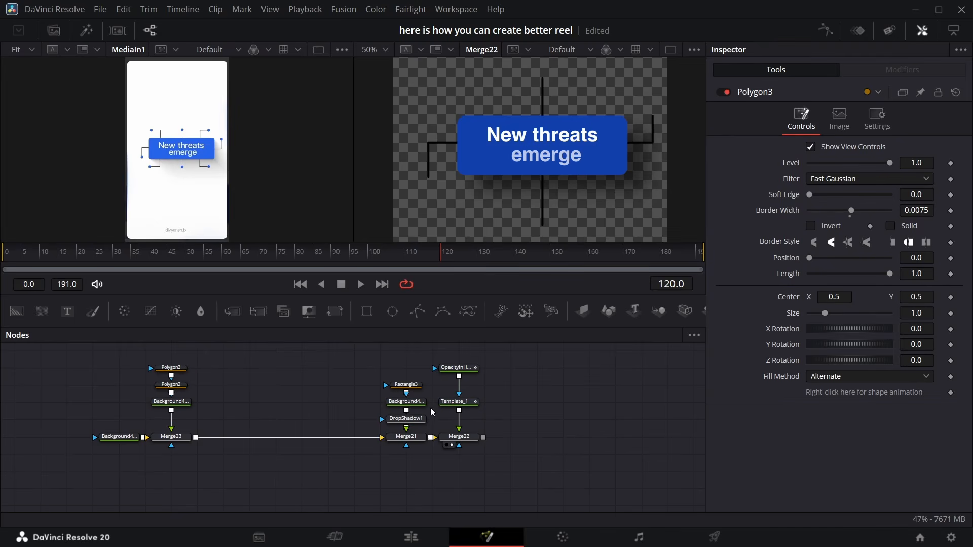
Duplicate the blue background with an ellipse mask and merge it over the connector line composite
click(417, 402)
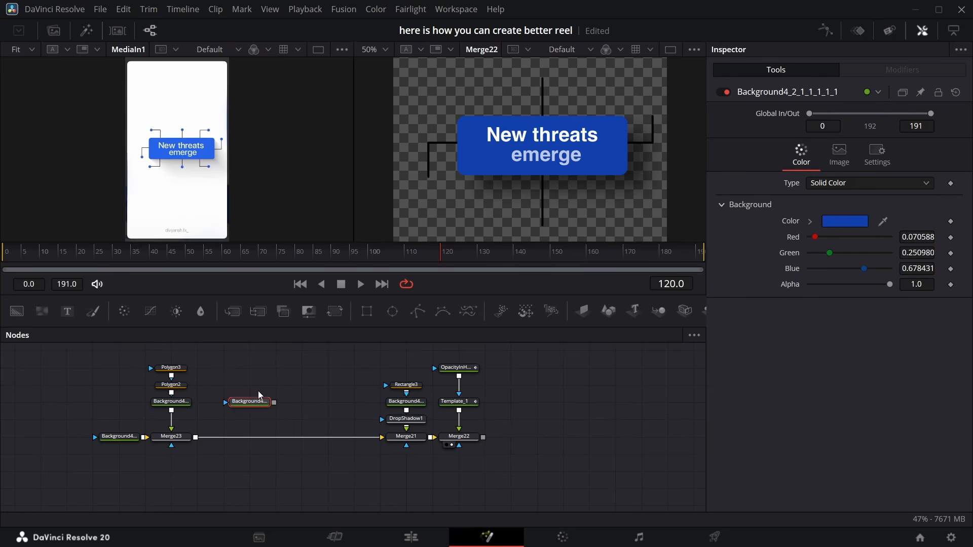
mouse_move(268, 377)
mouse_down()
mouse_move(255, 375)
mouse_move(256, 385)
mouse_up()
drag(274, 386, 196, 437)
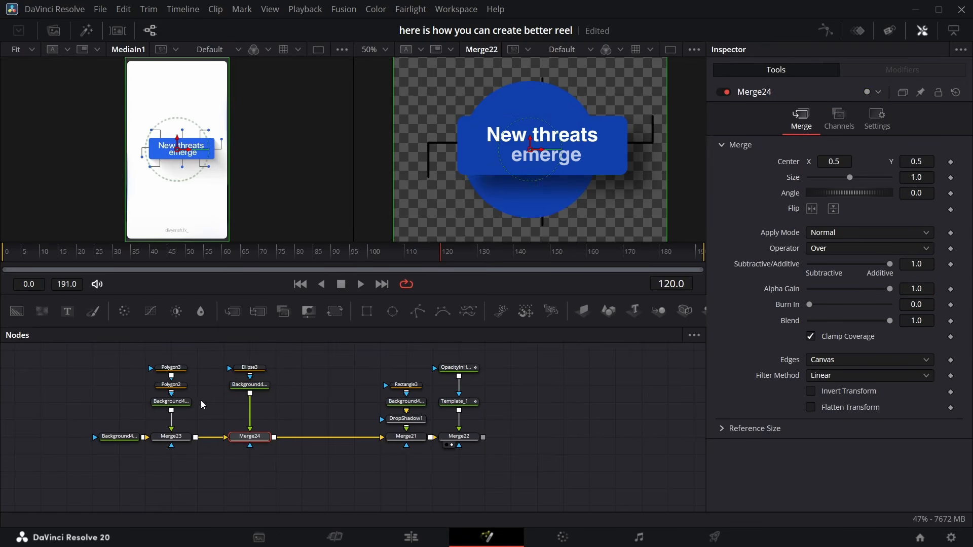
Shrink the ellipse mask to a small dot with width and height of 0.03
click(249, 368)
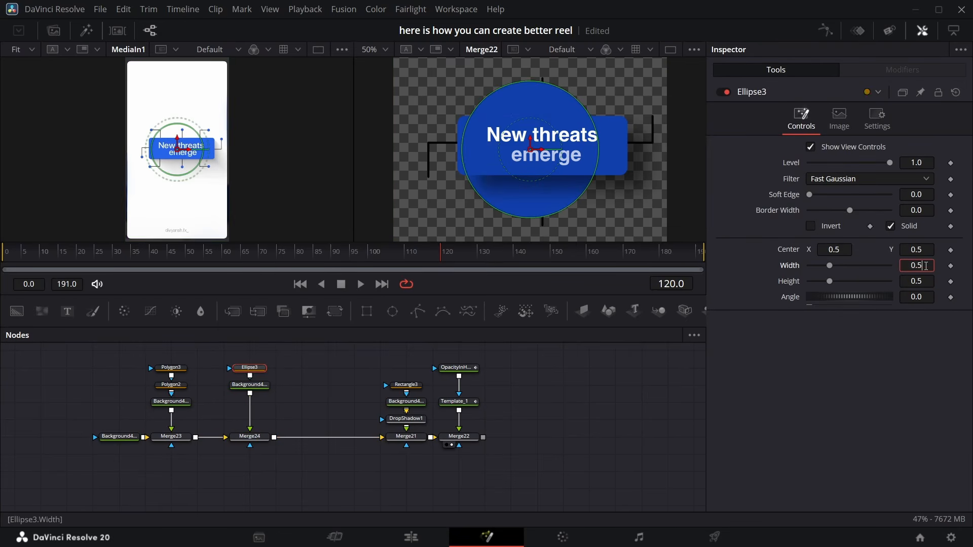
key(Return)
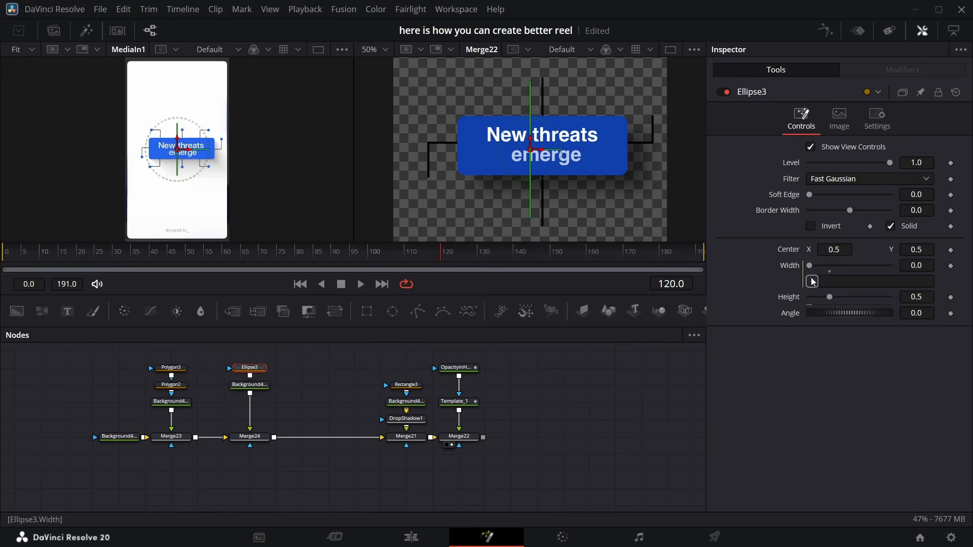
drag(812, 281, 789, 297)
drag(916, 297, 828, 297)
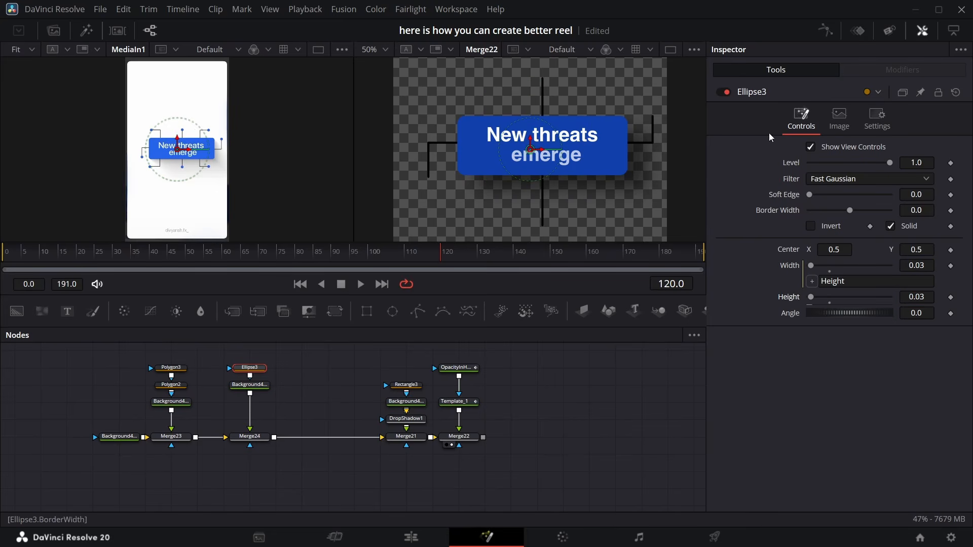
Move the dot's merge so the dot sits at the top end of the vertical line
click(260, 438)
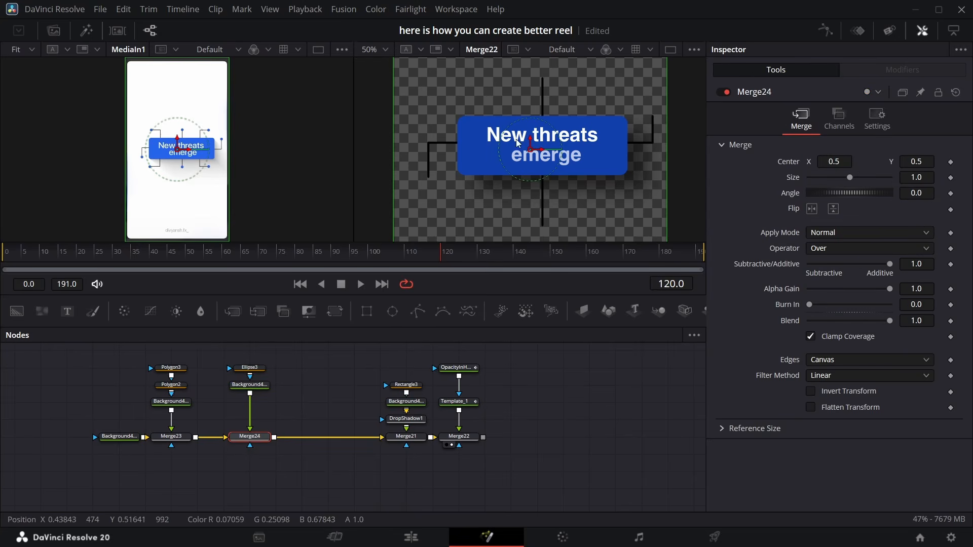
drag(531, 152, 544, 85)
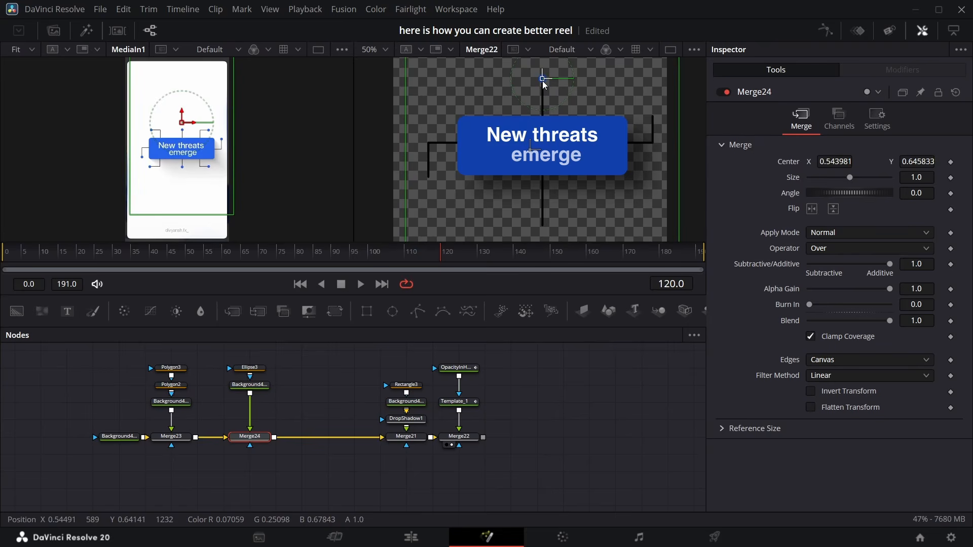
click(507, 188)
Add further merges of the dot and move the copies to the other ends of the connector lines
drag(250, 394, 274, 438)
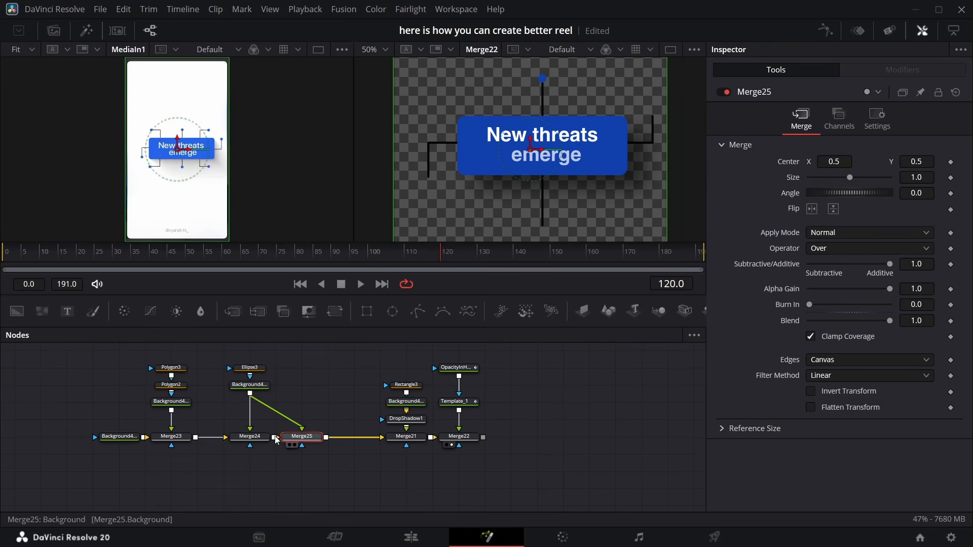
drag(135, 355, 232, 438)
click(224, 439)
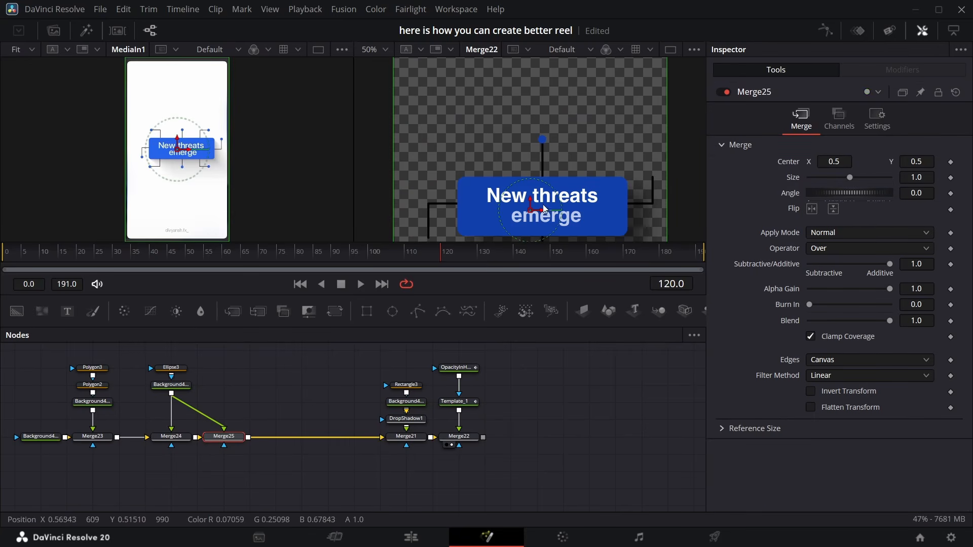
drag(534, 212, 654, 179)
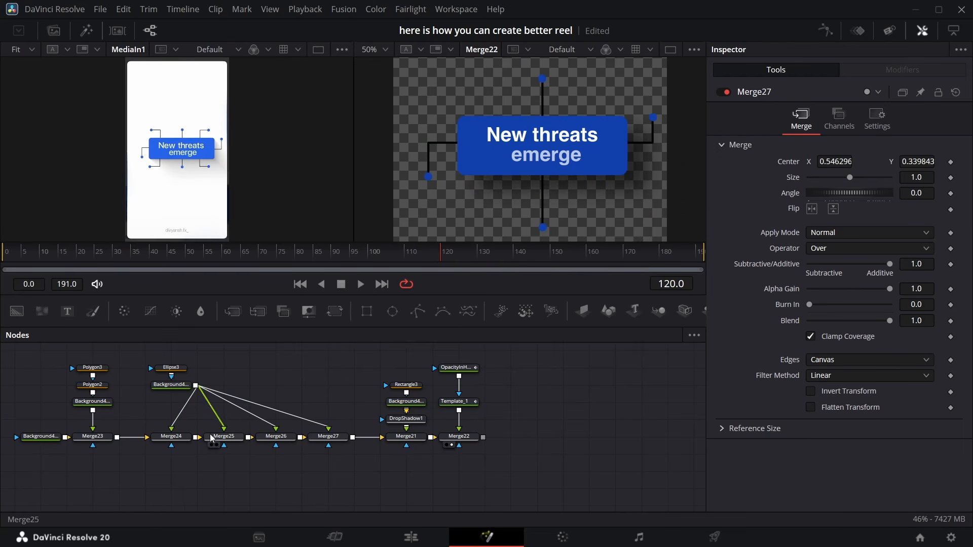
At frame 90, set keyframes on the position and length of both connector polygon masks
click(93, 385)
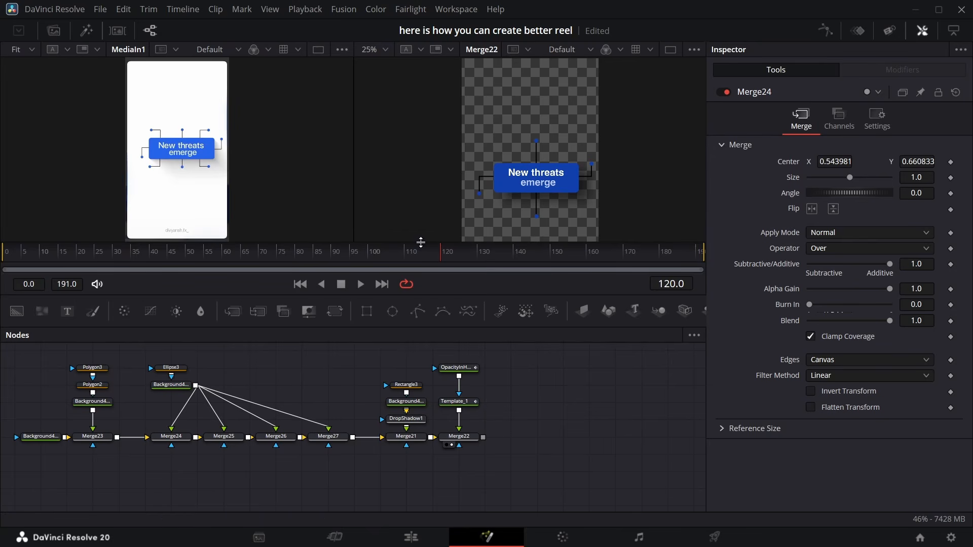
drag(434, 257, 332, 255)
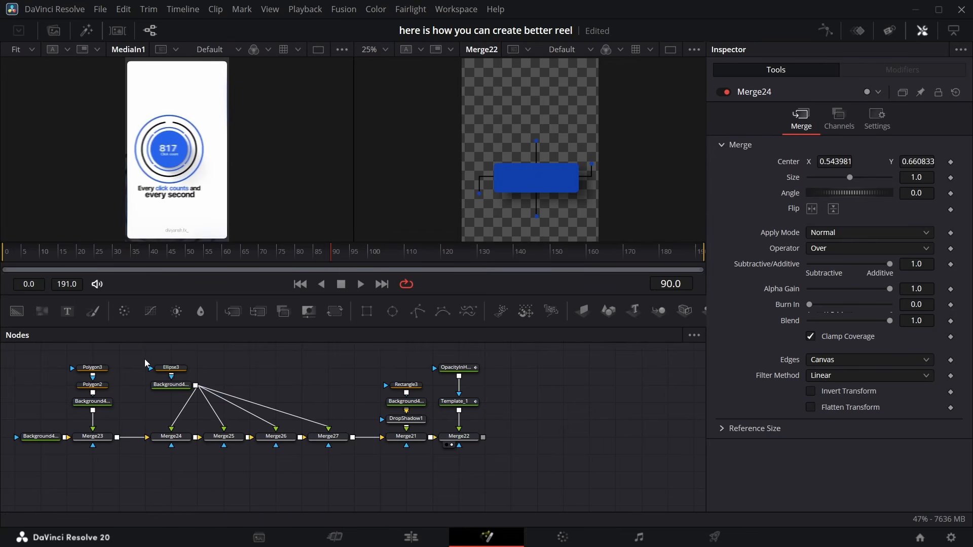
click(104, 386)
click(952, 290)
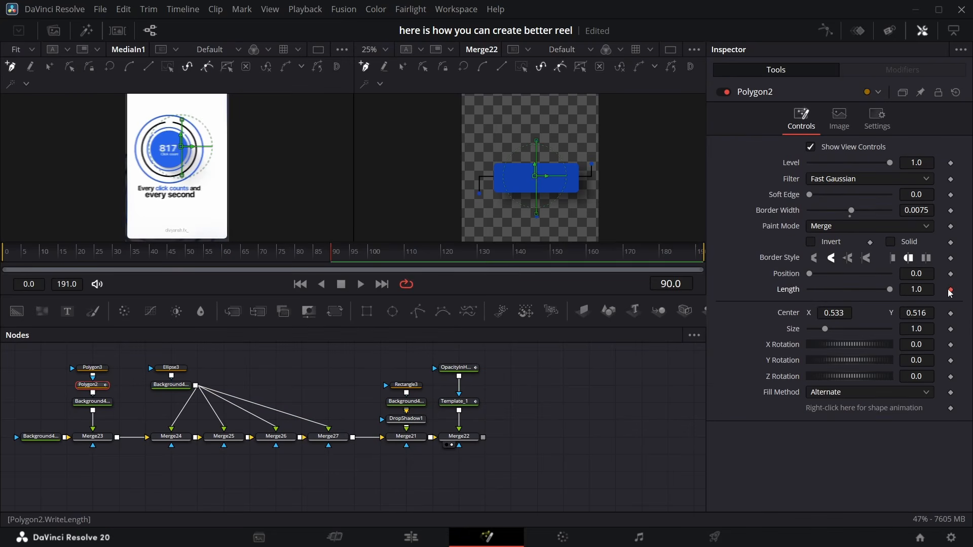
click(952, 274)
click(95, 368)
click(951, 259)
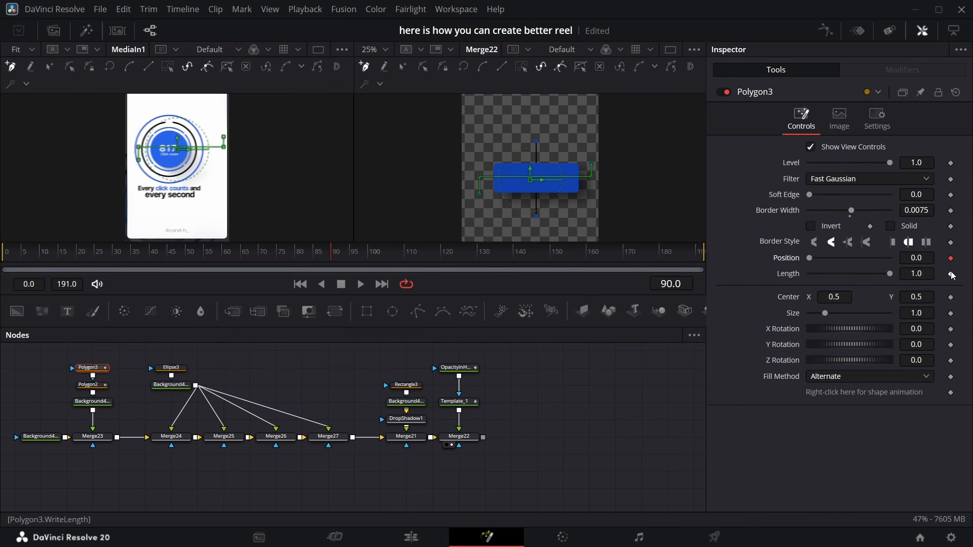
click(952, 274)
At frame 115, set keyframes on the L-shaped polygon's length and position
drag(332, 258, 423, 259)
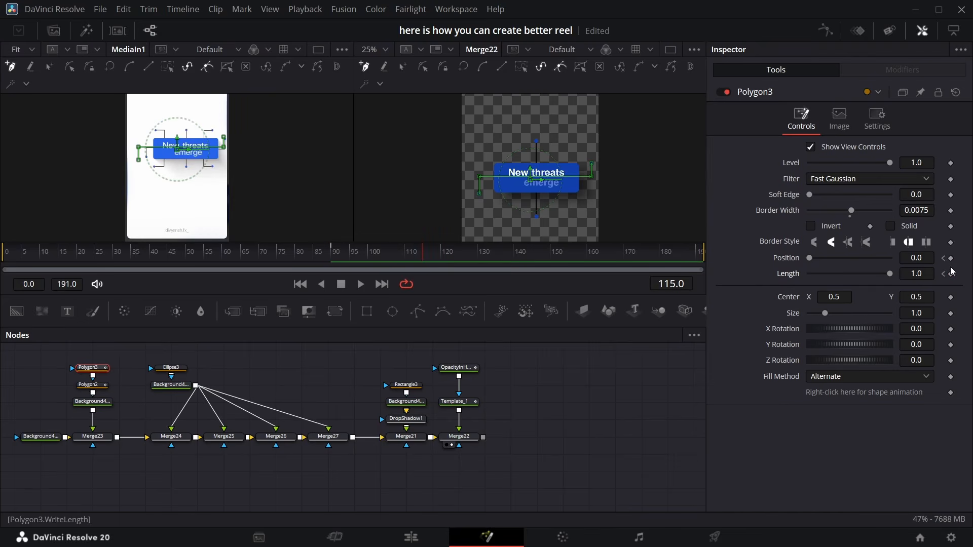
click(951, 274)
click(952, 259)
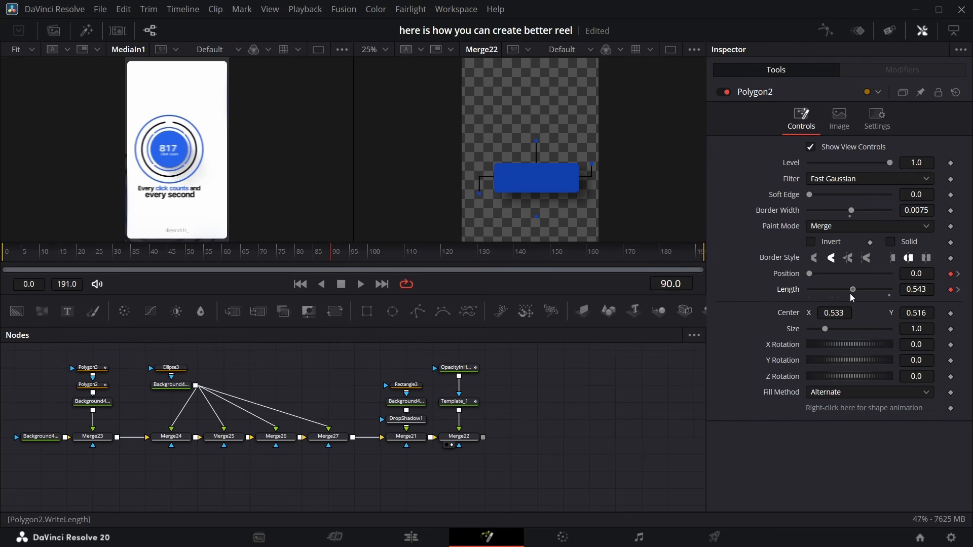
At frame 90, set both polygon masks' position to 0.331 and their lengths to 0.339 and 0.346
drag(810, 275, 828, 276)
drag(850, 293, 832, 293)
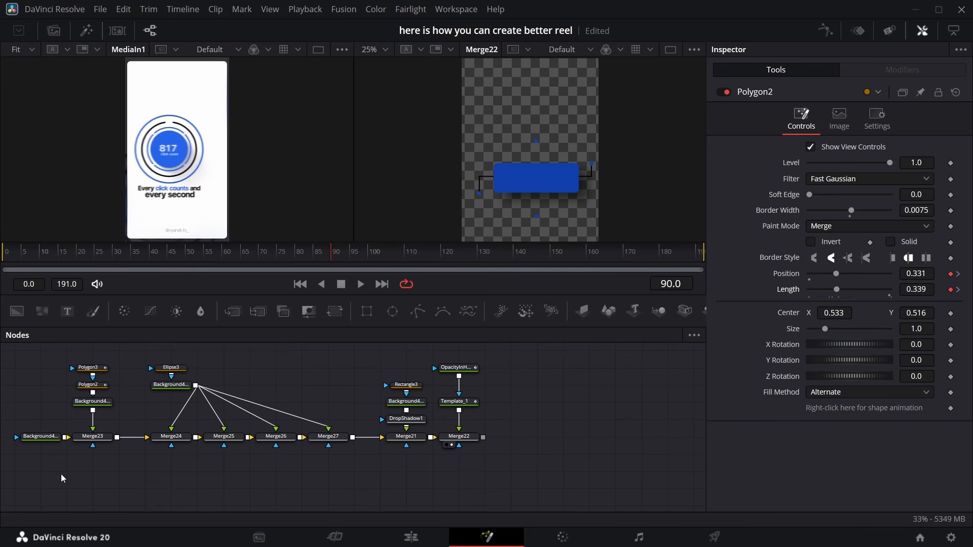
click(101, 372)
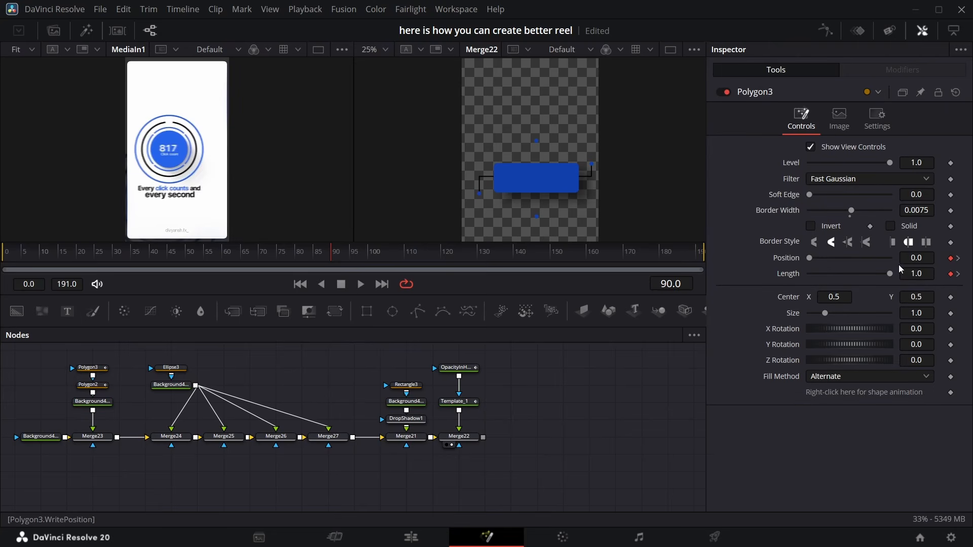
drag(891, 274, 882, 276)
drag(809, 260, 837, 275)
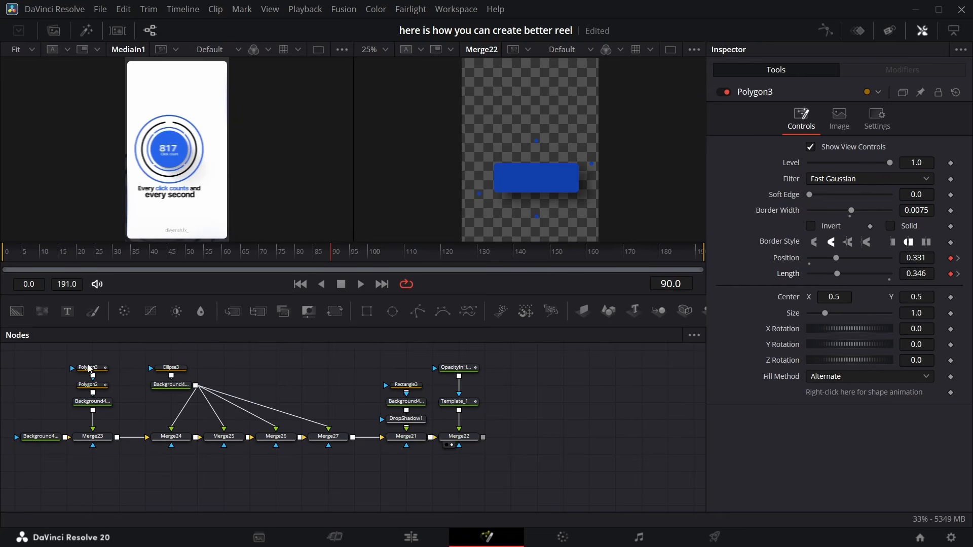
Animate the dot ellipse's height from 0 at frame 111 up to 0.03 at frame 116
click(407, 253)
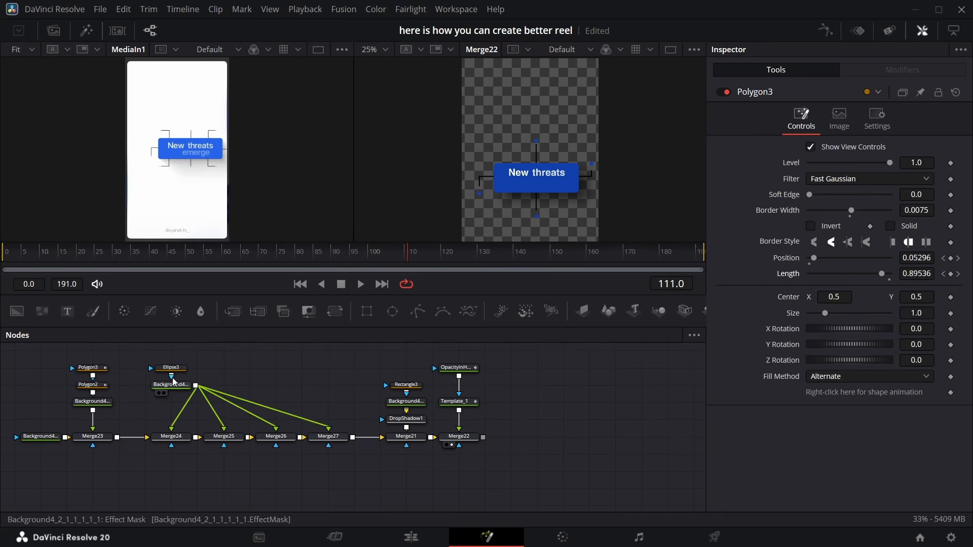
click(171, 368)
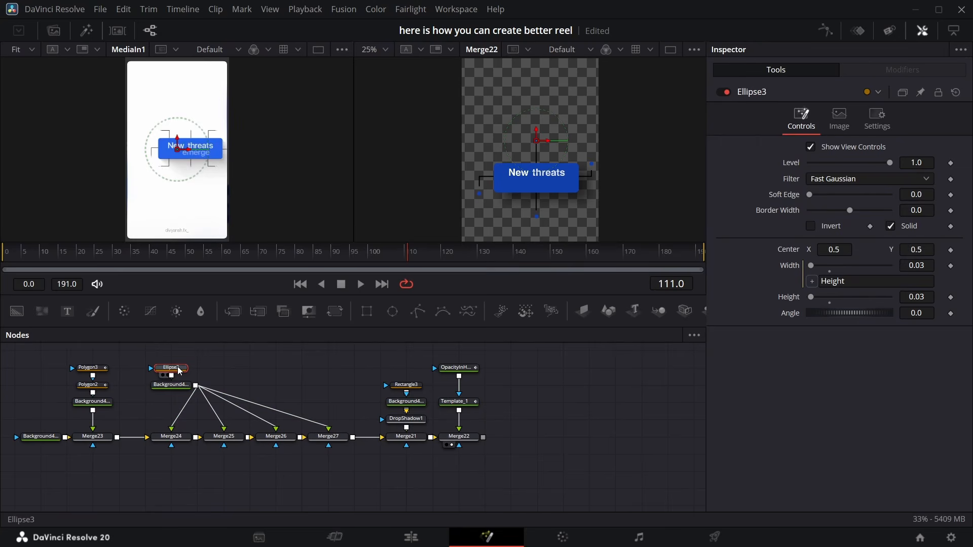
click(951, 299)
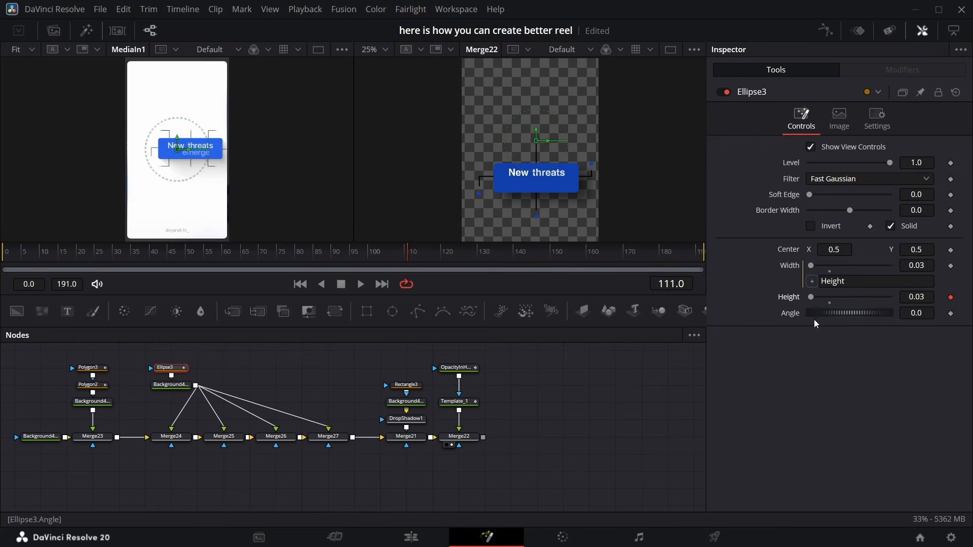
drag(413, 254, 427, 258)
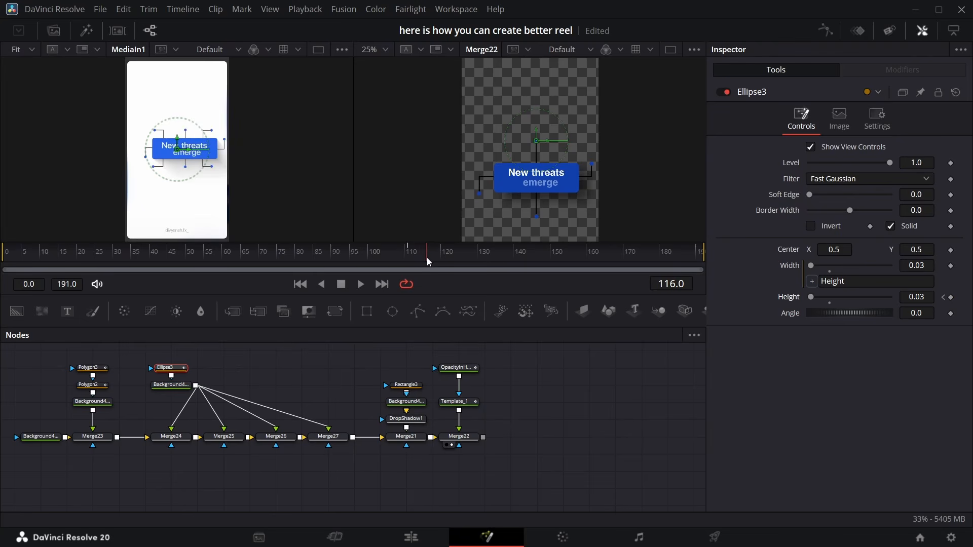
click(944, 298)
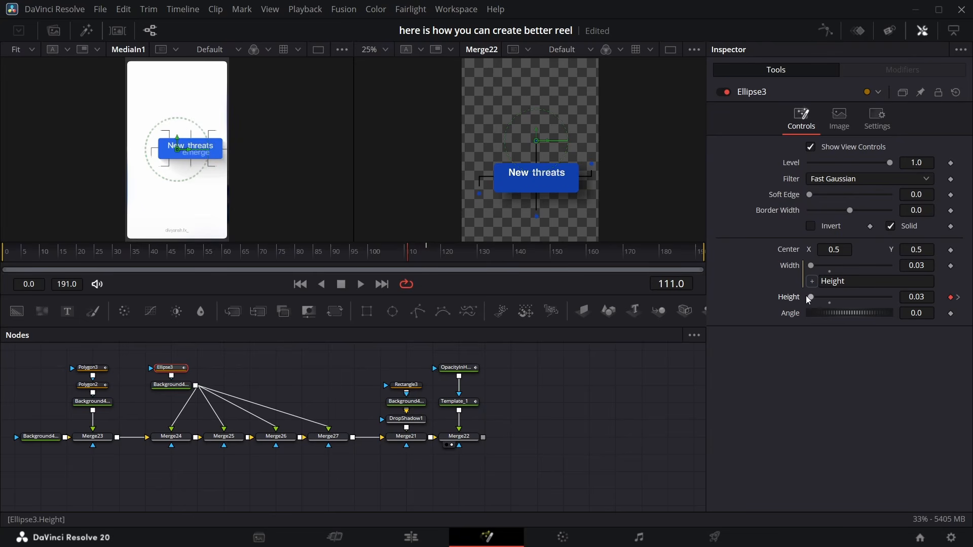
drag(808, 300, 790, 303)
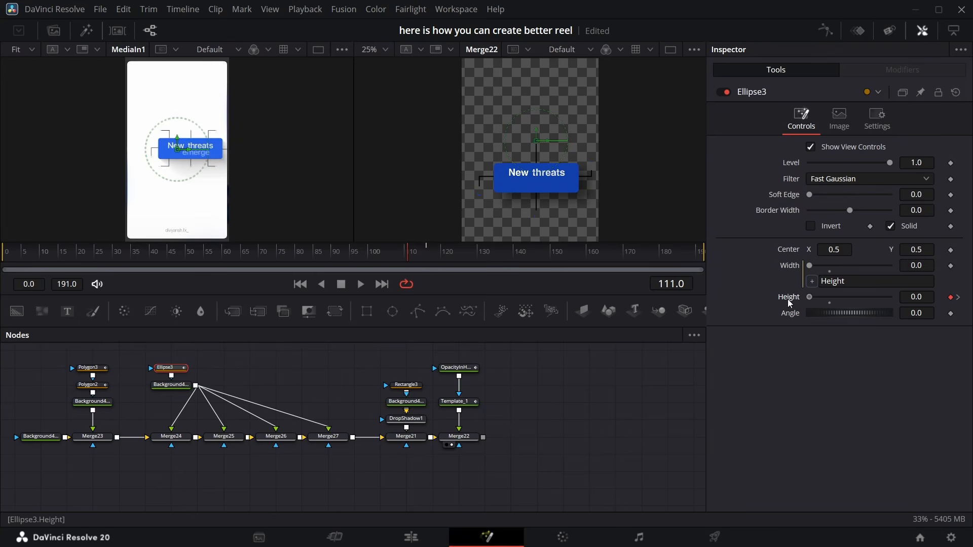
click(426, 256)
Apply an Out Cubic ease to the keyframes of both polygon masks and the ellipse in the spline editor
drag(203, 357, 95, 381)
ctrl+click(95, 383)
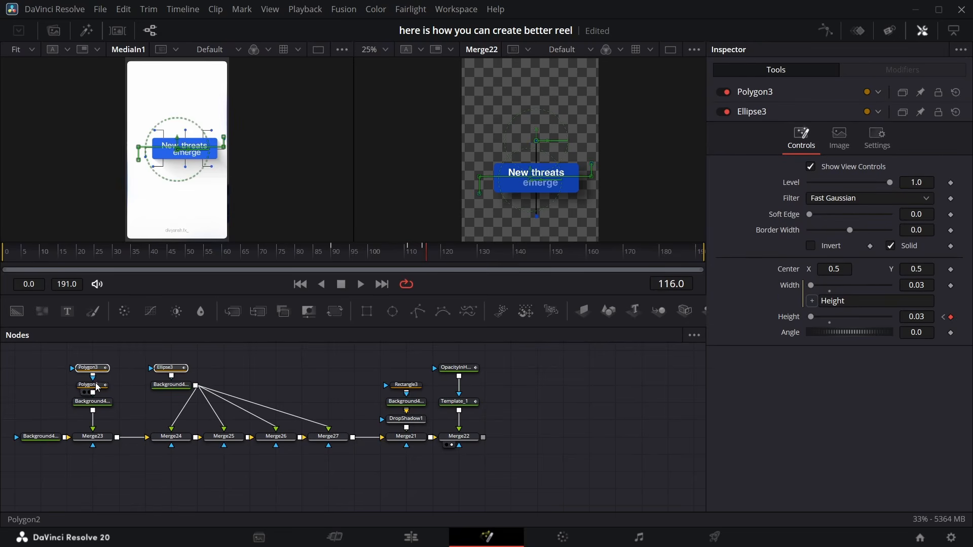
click(826, 30)
click(648, 342)
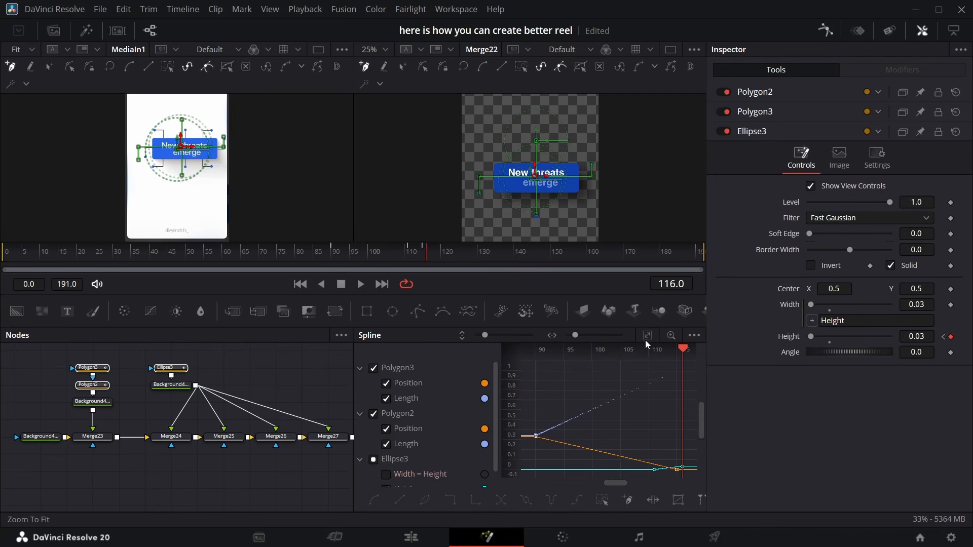
right_click(638, 420)
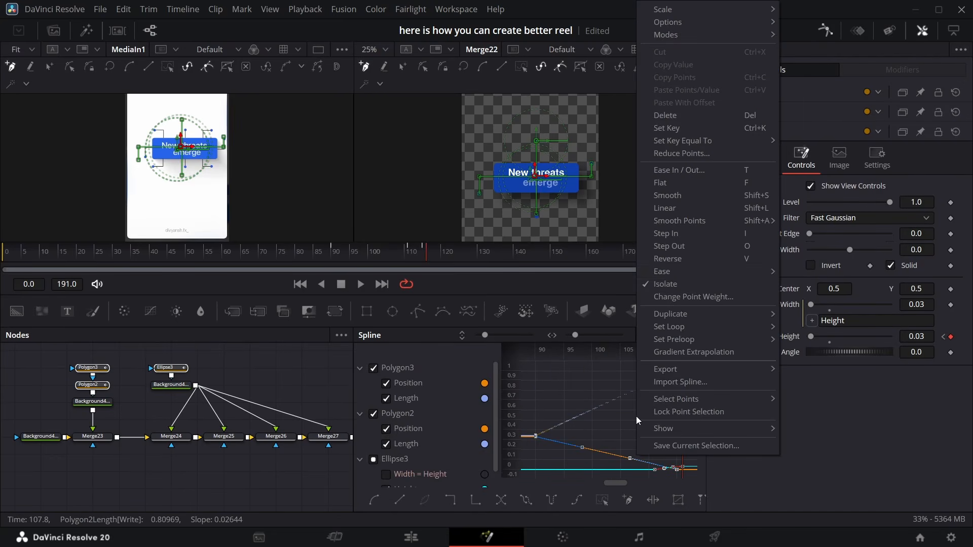
mouse_move(680, 272)
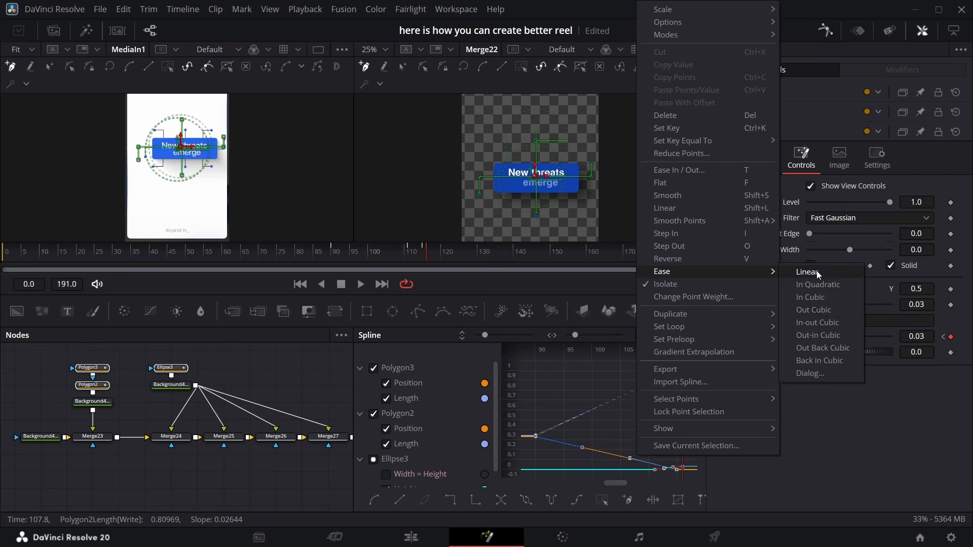
click(827, 311)
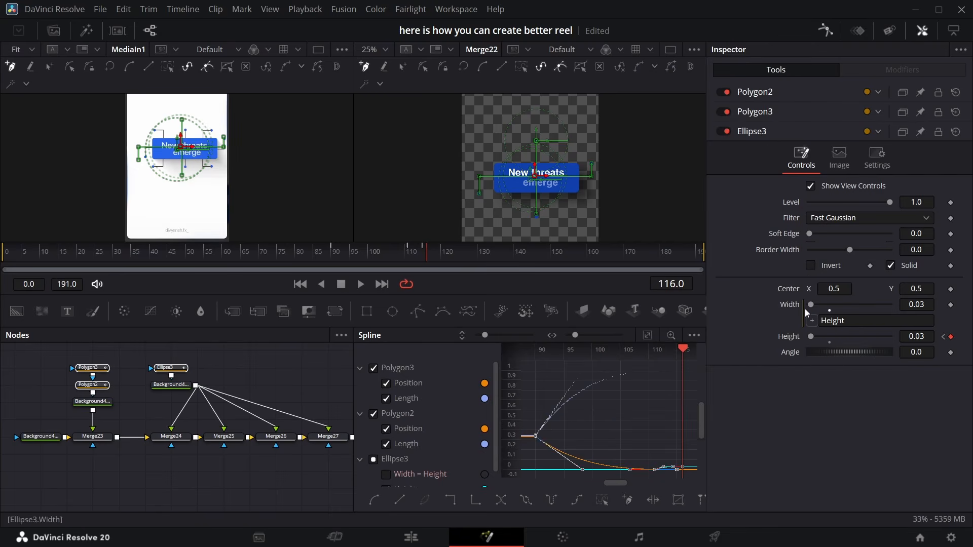
click(826, 31)
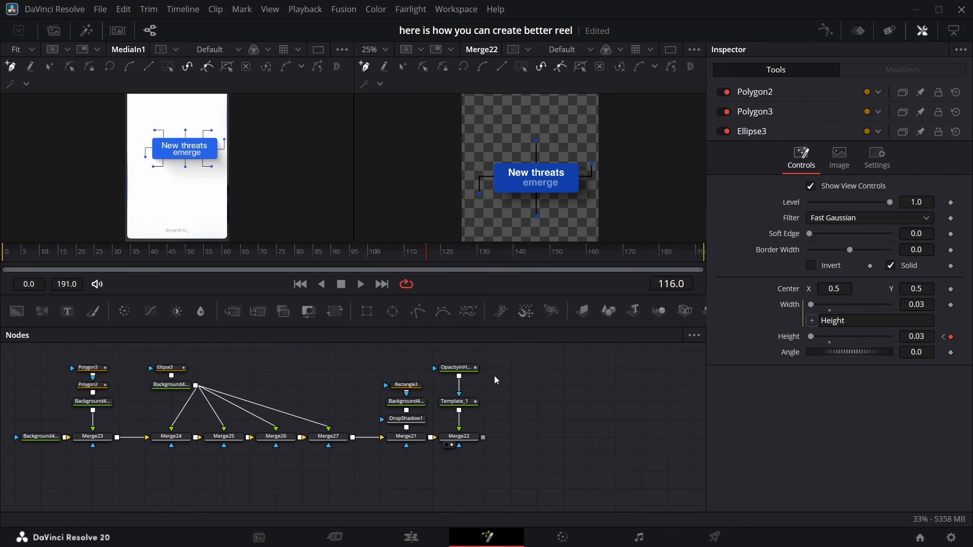
Scroll the node graph and scrub the timeline to around frame 165 to review the composition
scroll(127, 436, right, 3)
scroll(128, 436, right, 4)
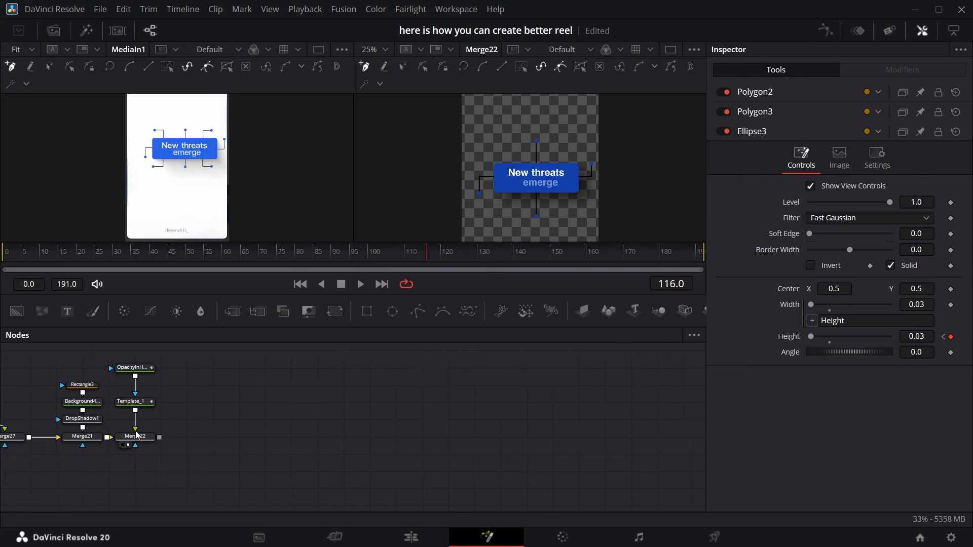
click(425, 254)
drag(424, 254, 604, 268)
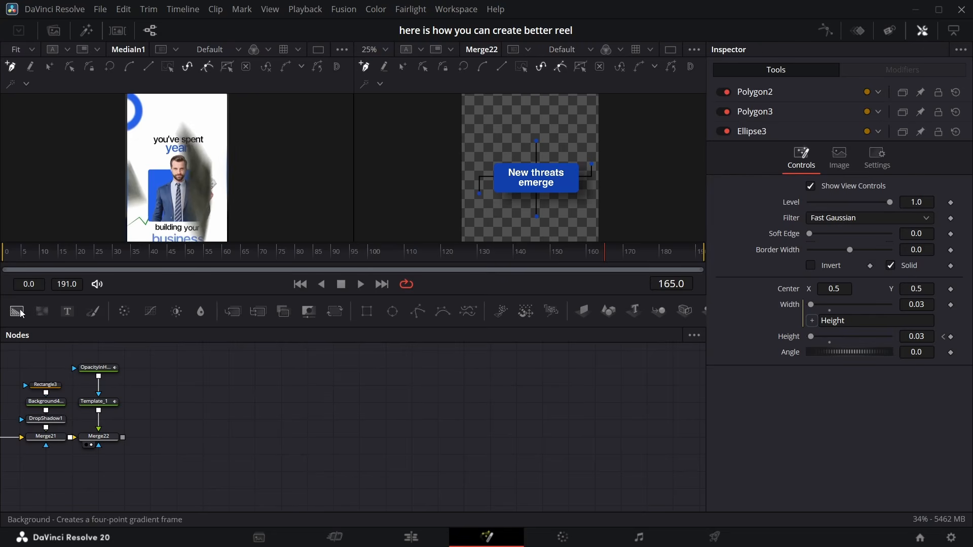
Add a new Background node, paste a copy of the blue background, and merge the copy over it
drag(17, 310, 214, 419)
click(54, 403)
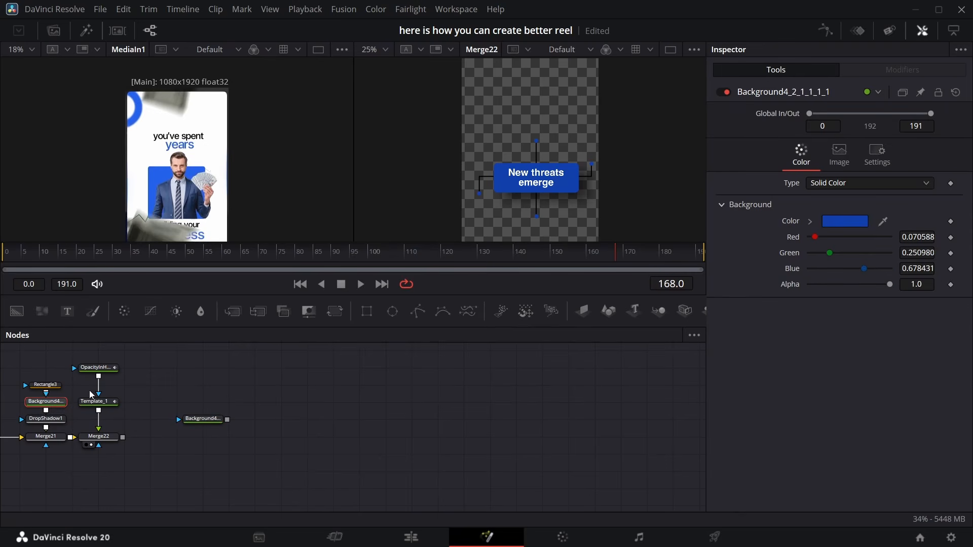
click(251, 386)
key(ctrl+v)
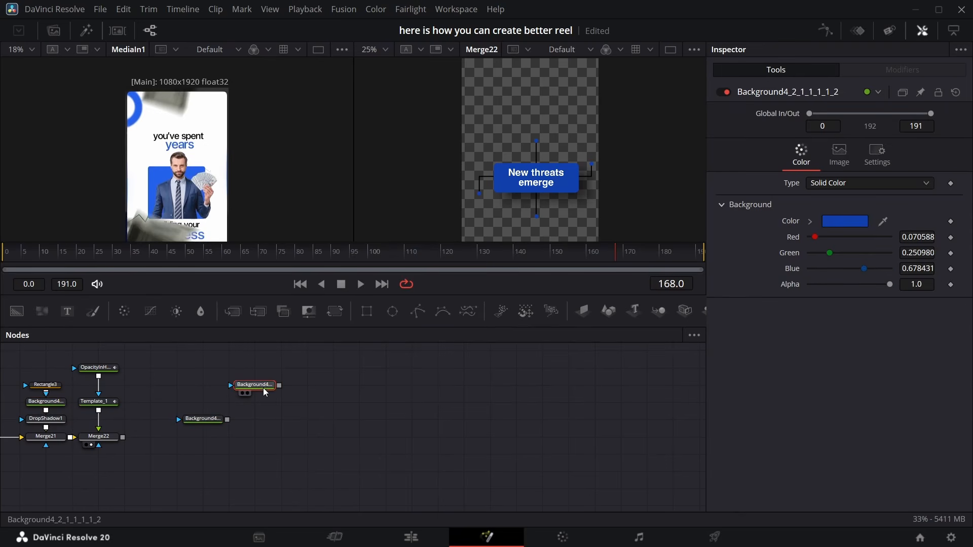
drag(278, 386, 227, 420)
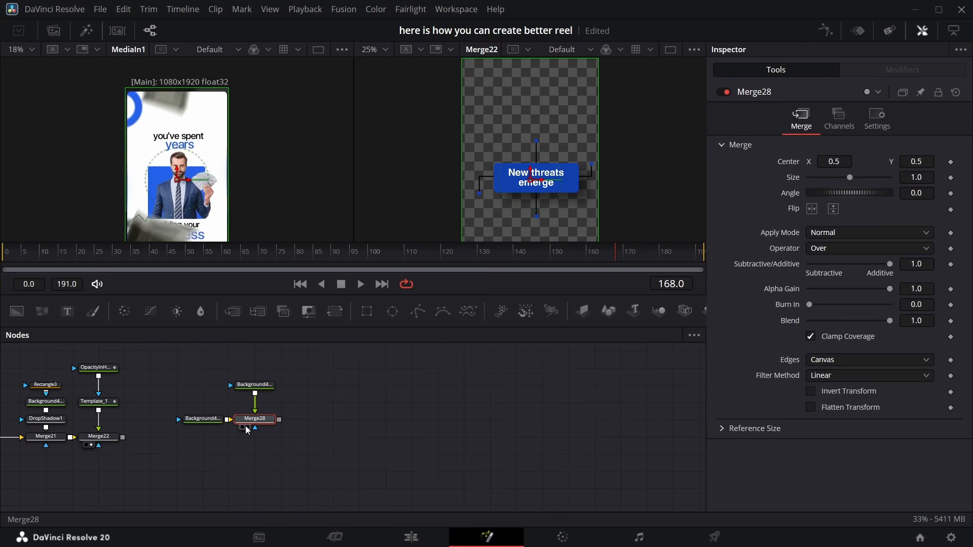
click(248, 428)
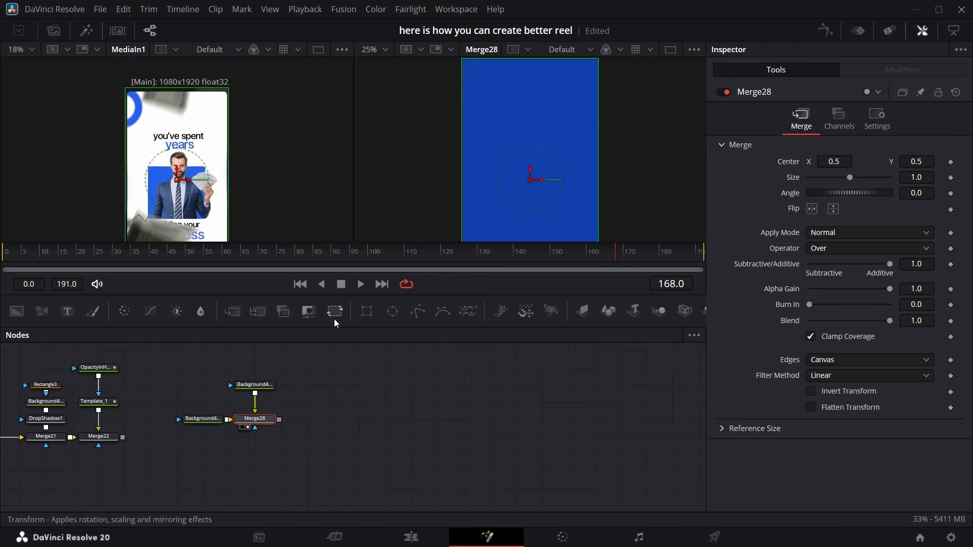
Build the photo section and enter the captions "you've spent years" and "building your business"
drag(334, 323, 261, 381)
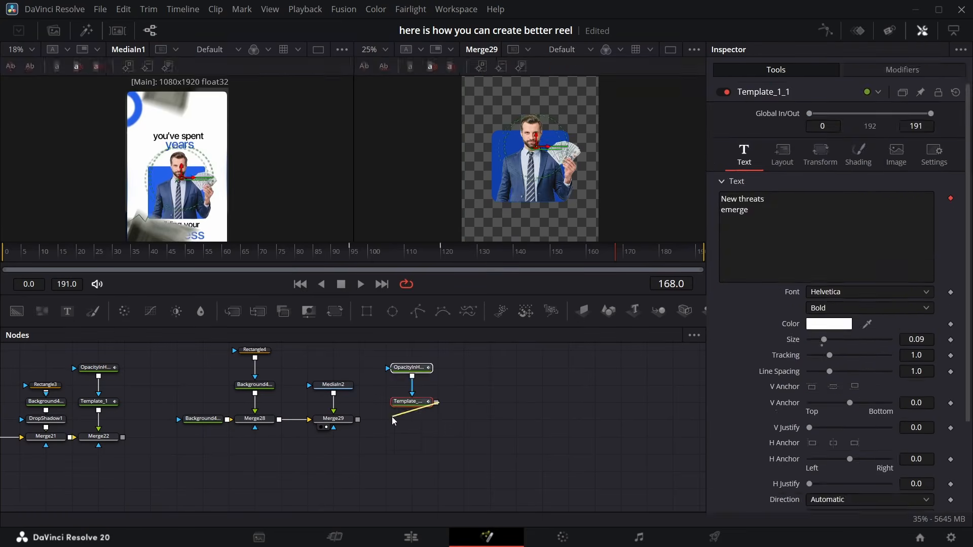
text(you've spent)
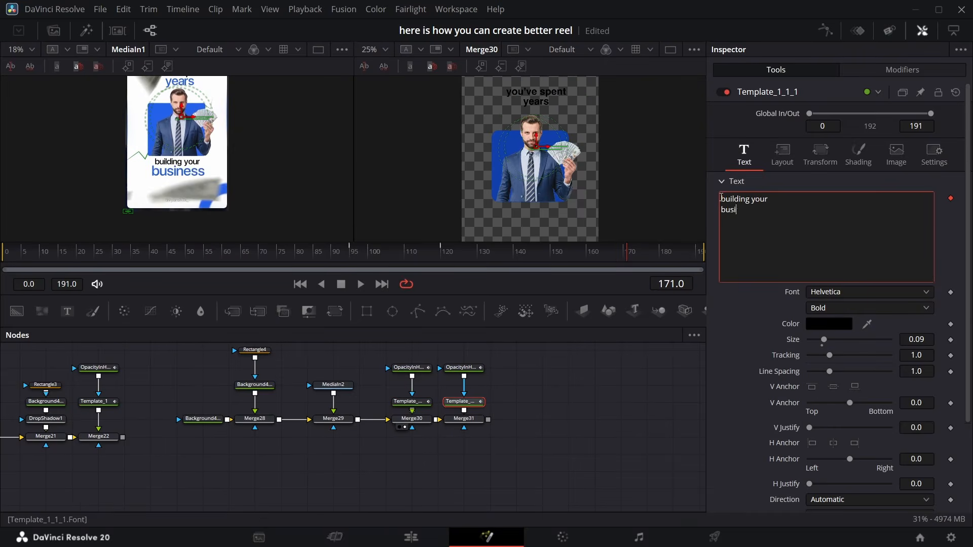
text(iness)
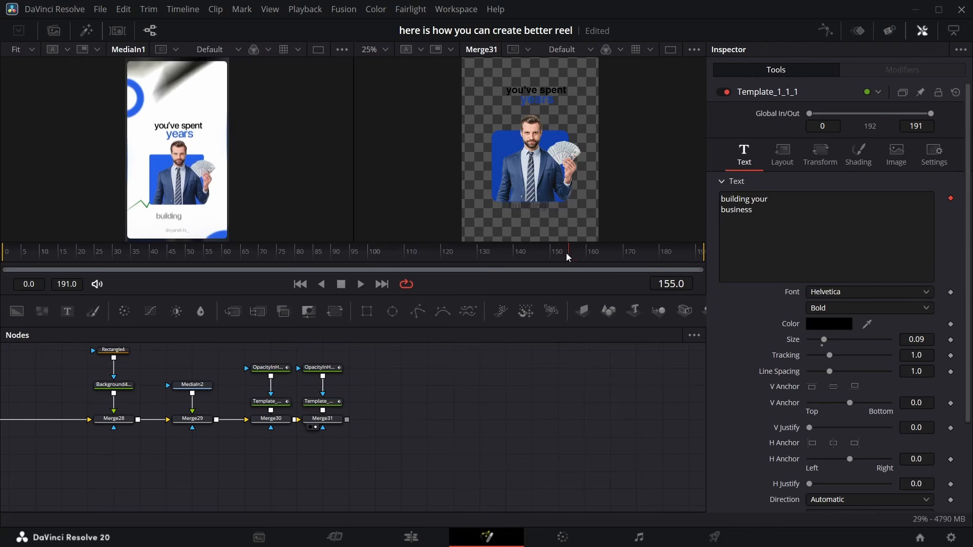
At frame 174, add a Polygon-masked Background merged over the main background and set its color to green with alpha 1
drag(566, 253, 641, 259)
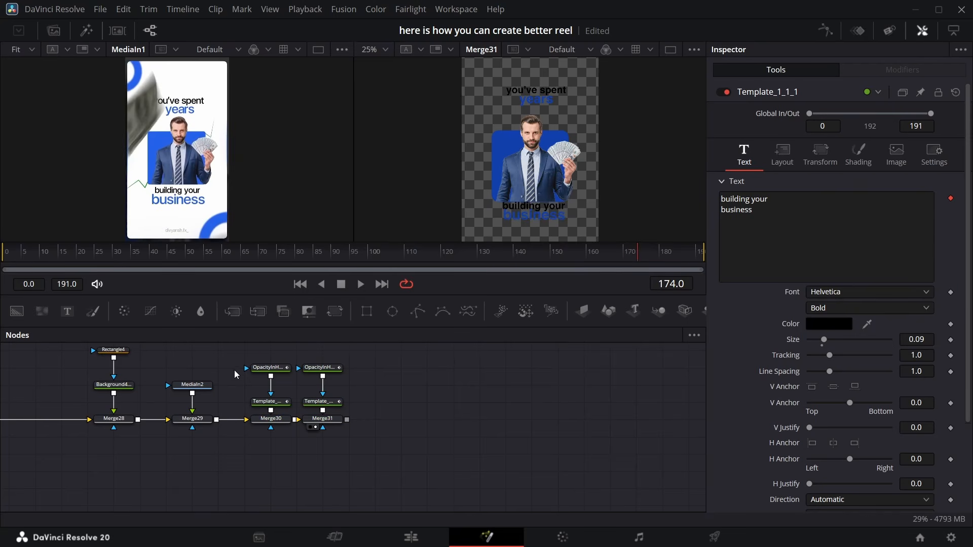
scroll(234, 371, left, 5)
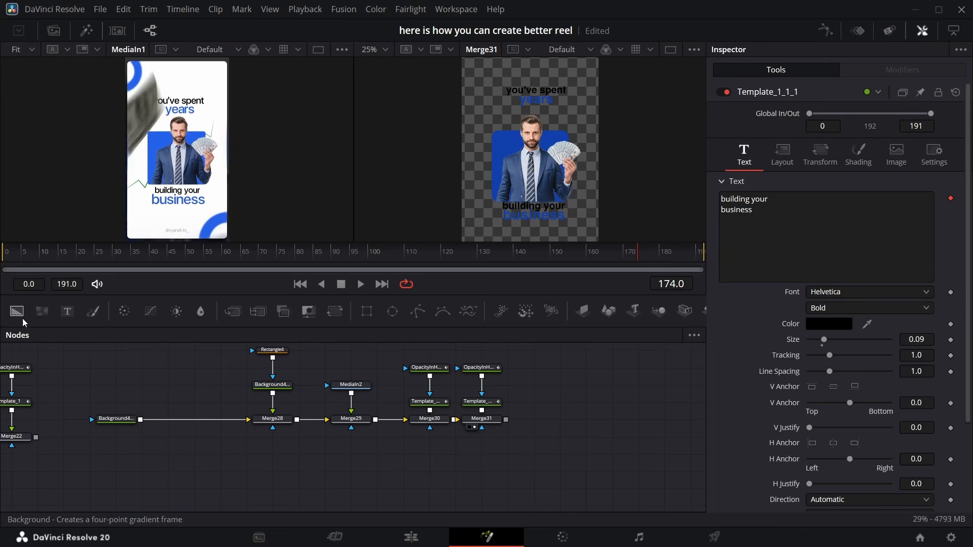
drag(22, 319, 169, 385)
drag(410, 319, 141, 420)
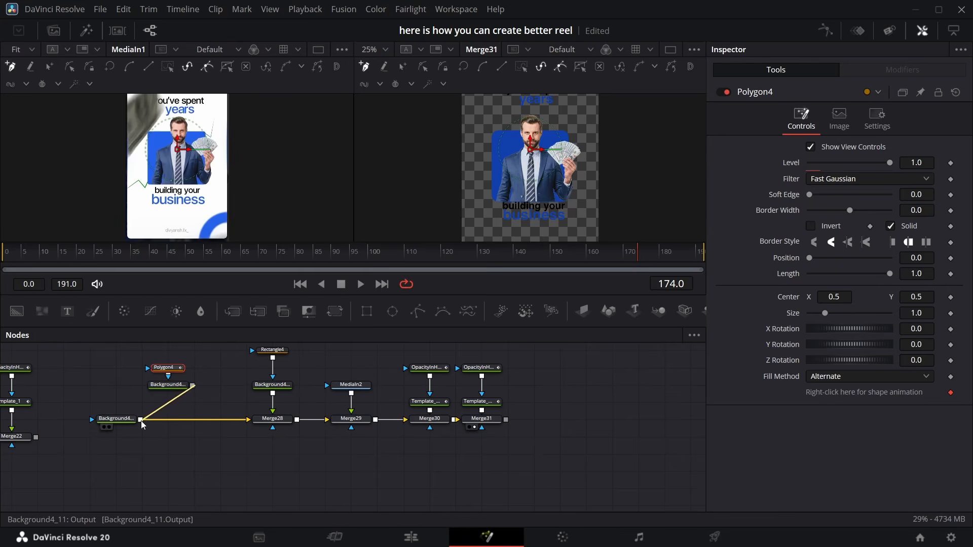
click(168, 385)
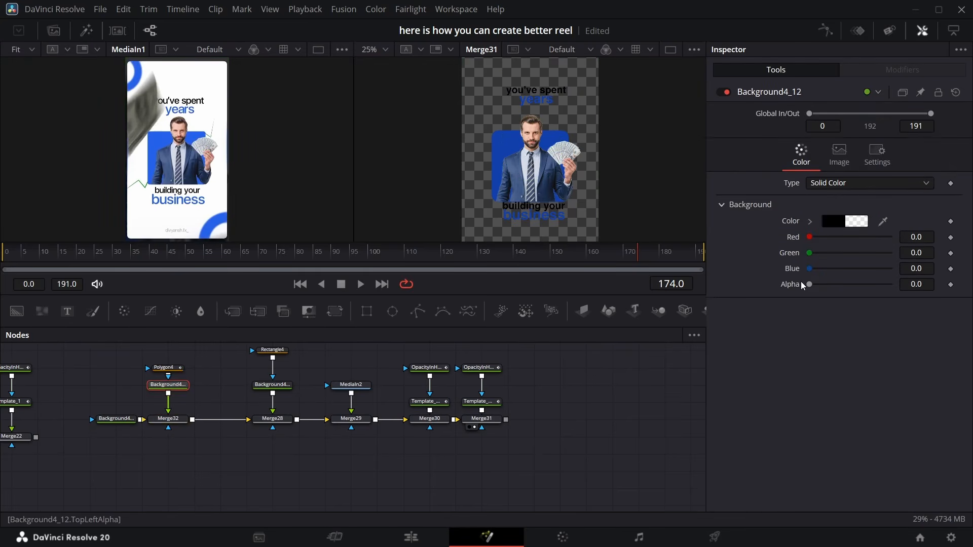
drag(808, 284, 913, 285)
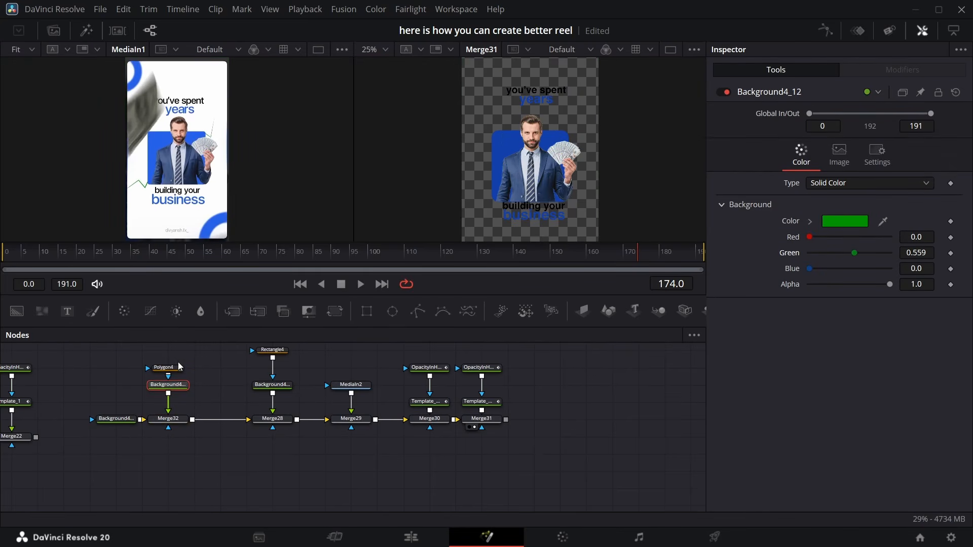
Draw the polygon as a rising trend line with four points ending near the photo's upper right corner
click(167, 368)
click(464, 191)
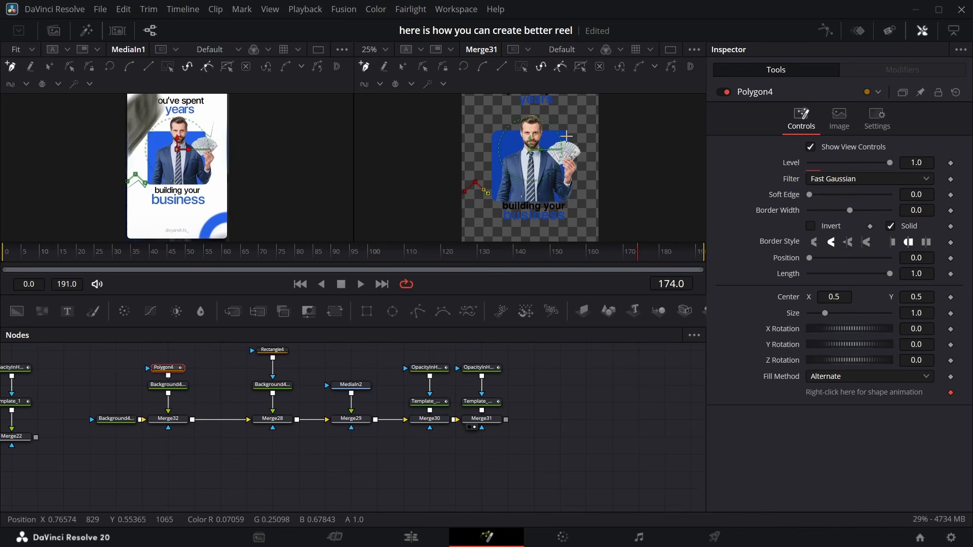
click(566, 136)
click(577, 141)
click(585, 120)
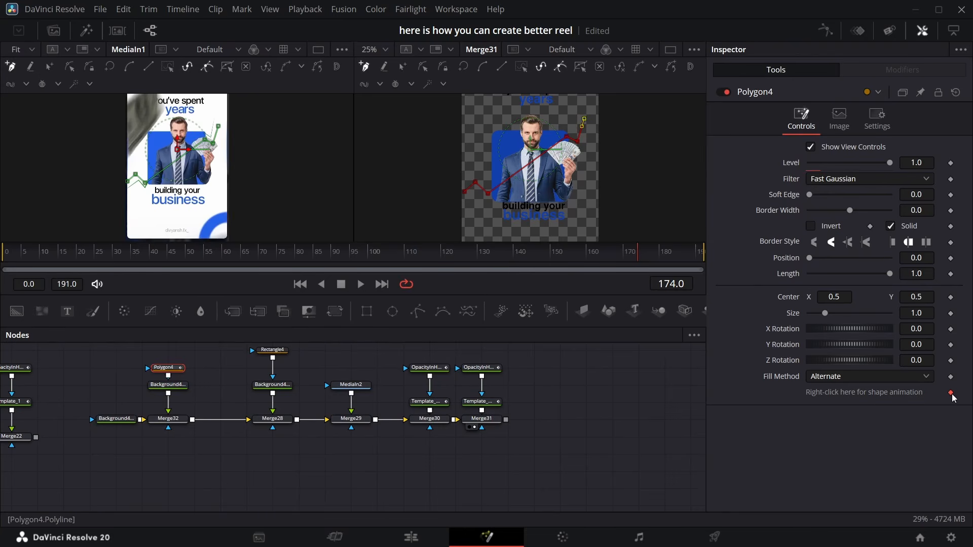
Turn off the polygon's Solid fill and set its border width to about 0.0026
click(908, 216)
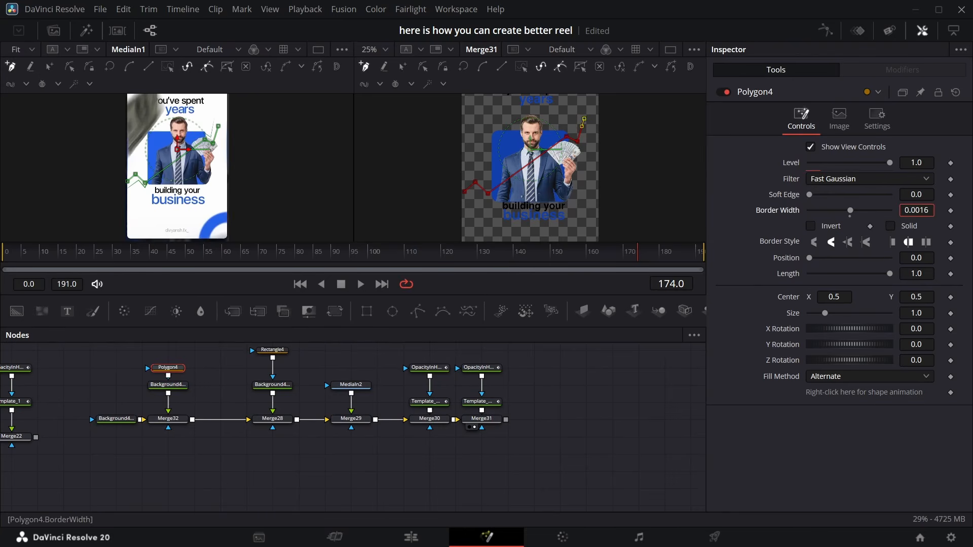
drag(908, 215, 910, 215)
click(528, 217)
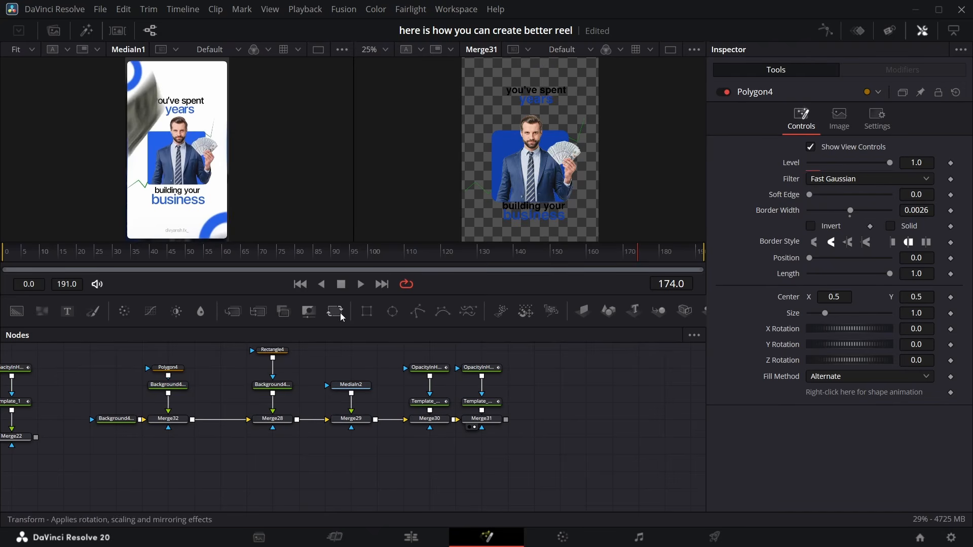
Add a Rectangle mask to the trend line's merge, widen it to about 0.815, center it, and set its soft edge to 0.0504
drag(367, 311, 168, 454)
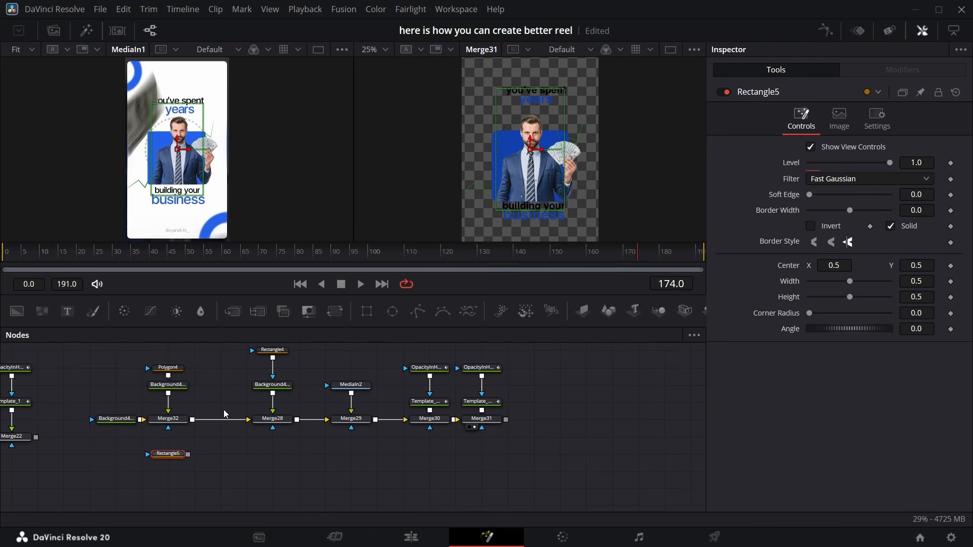
drag(564, 113, 586, 117)
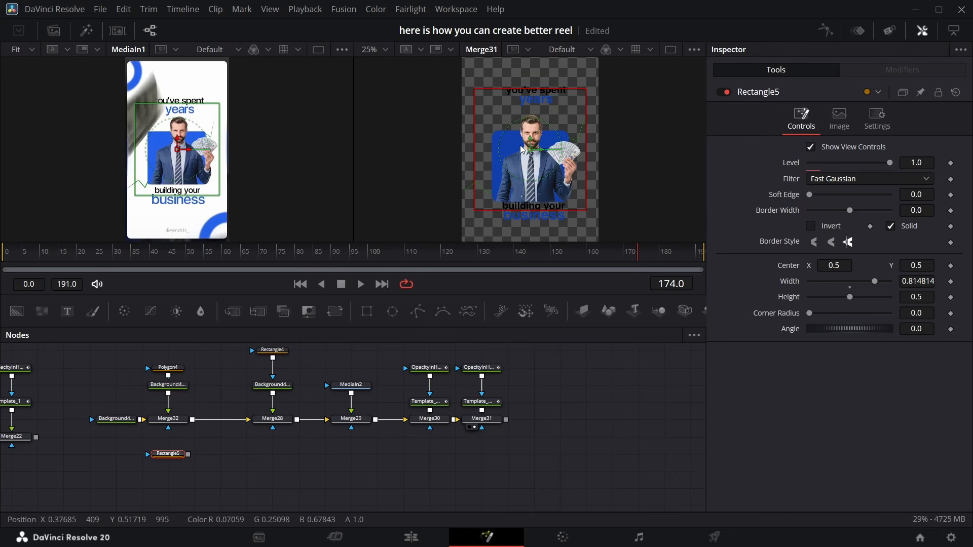
drag(523, 149, 520, 150)
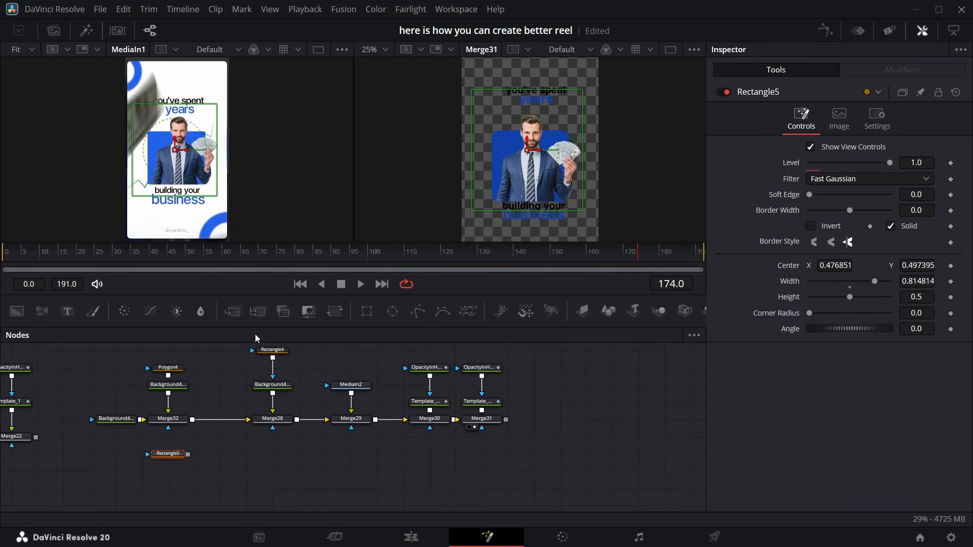
drag(187, 455, 168, 428)
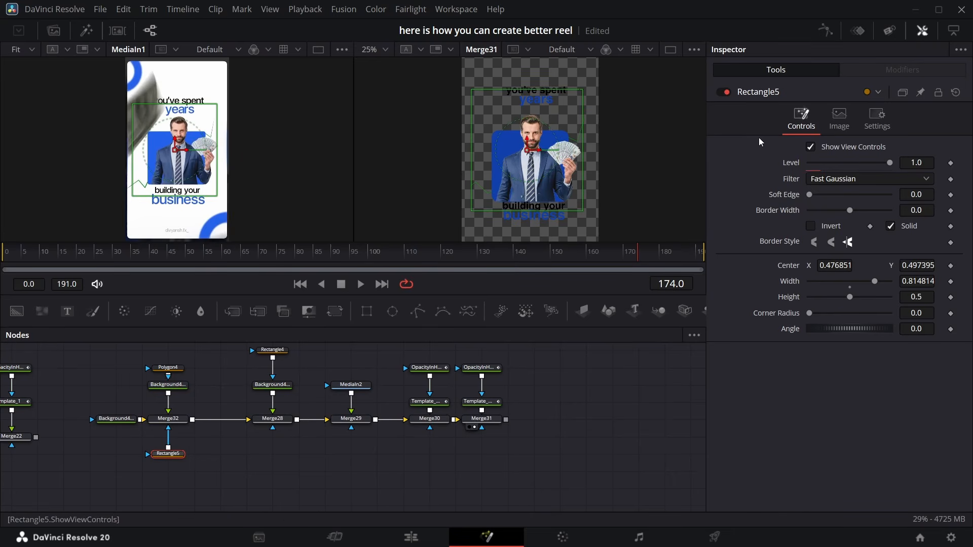
drag(811, 196, 834, 196)
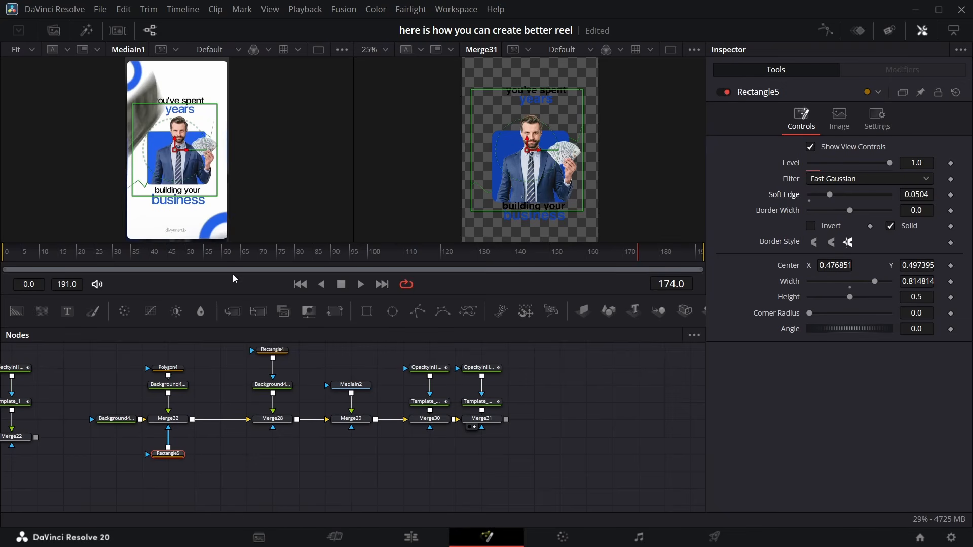
Paste a copy of the ellipse-masked blue background into the node graph
scroll(497, 411, right, 3)
scroll(491, 414, left, 6)
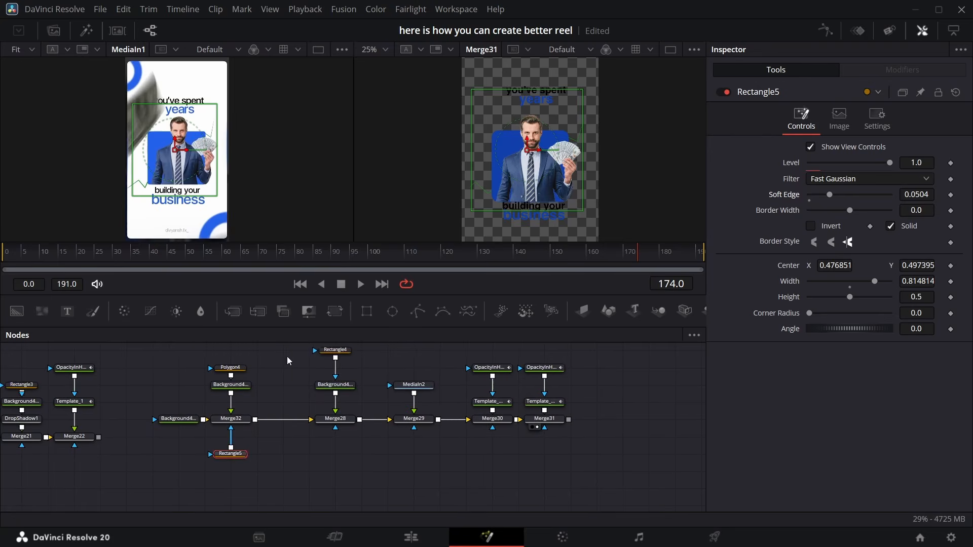
drag(293, 348, 606, 466)
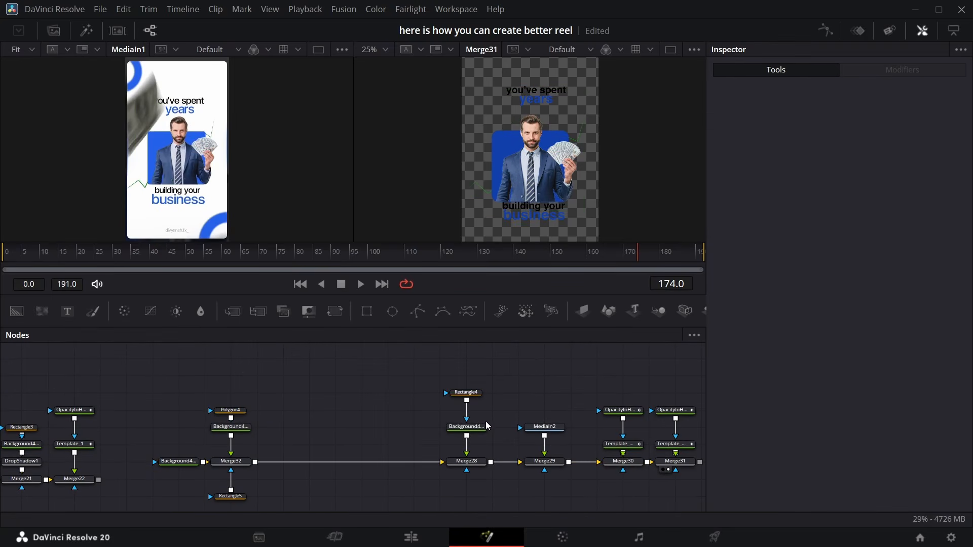
click(466, 427)
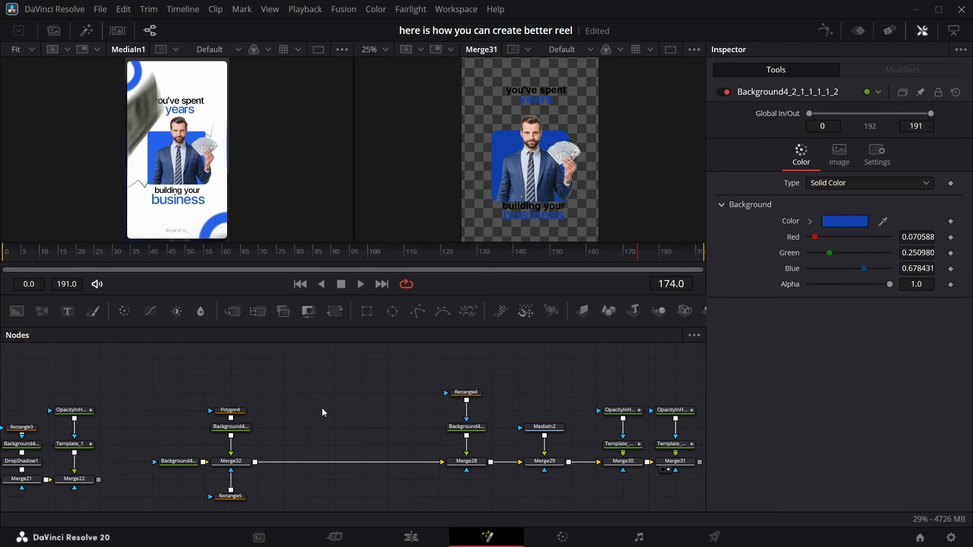
key(ctrl+v)
drag(312, 385, 310, 393)
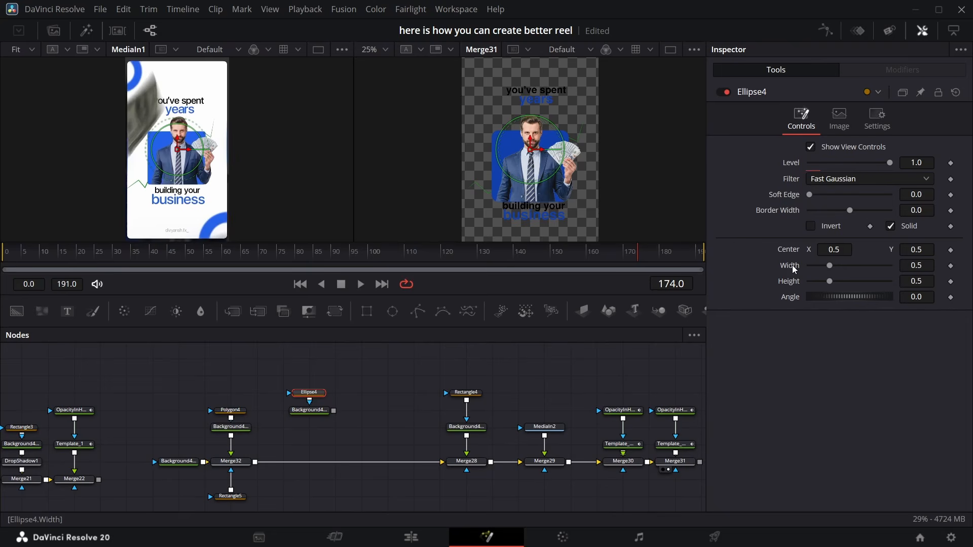
Link the new ellipse's width to its height and set the height to 0.462
right_click(794, 269)
click(826, 429)
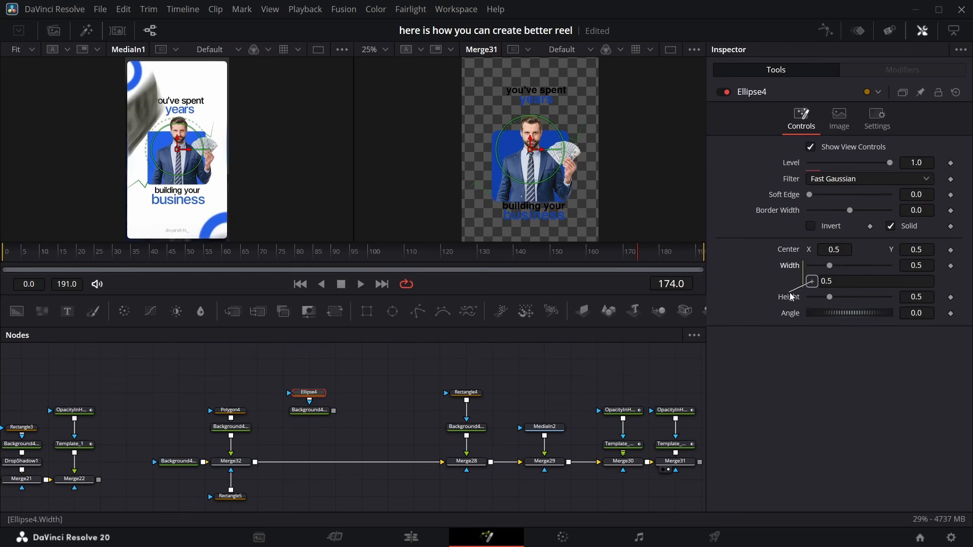
drag(792, 303, 790, 299)
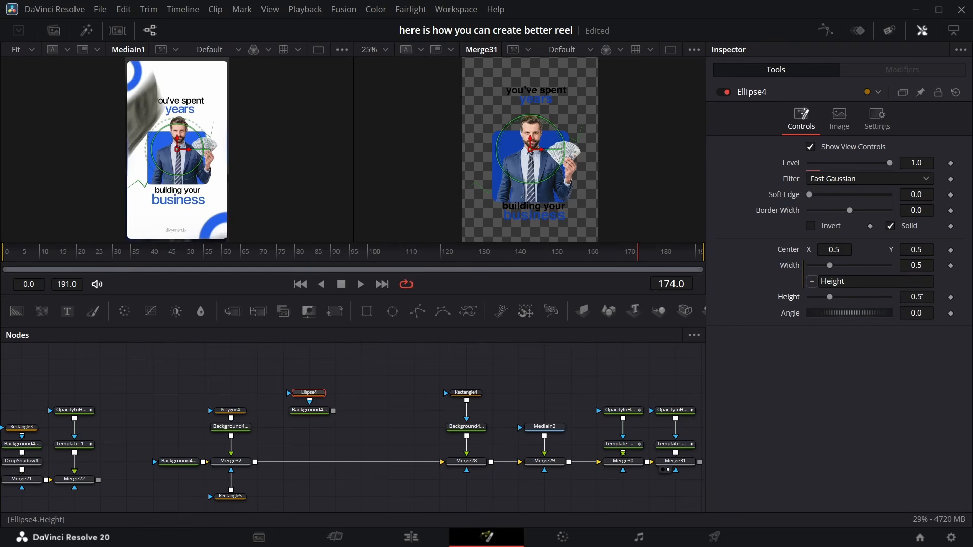
drag(920, 299, 910, 299)
Merge the ellipse background into the main chain and make it a ring with border width 0.0611 and height 0.324
drag(335, 413, 257, 463)
click(309, 394)
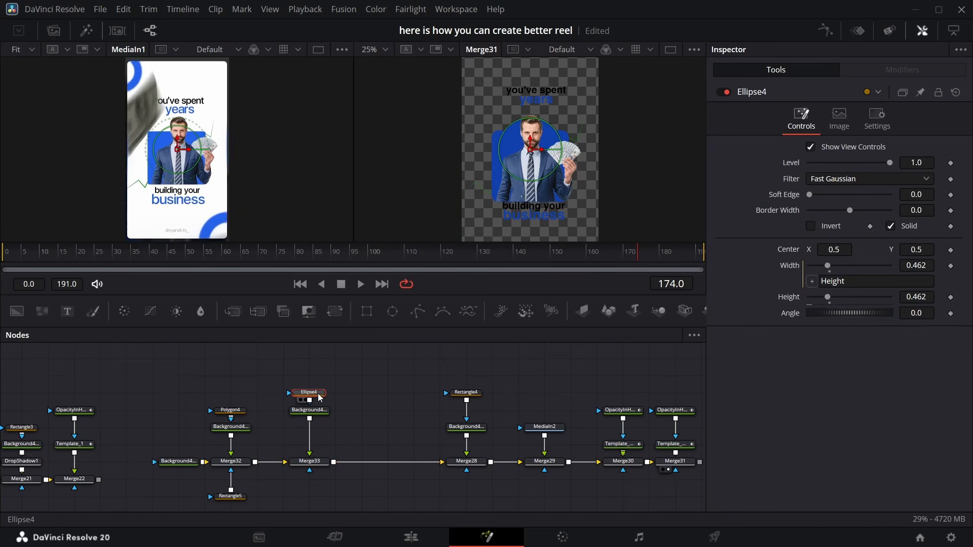
click(891, 225)
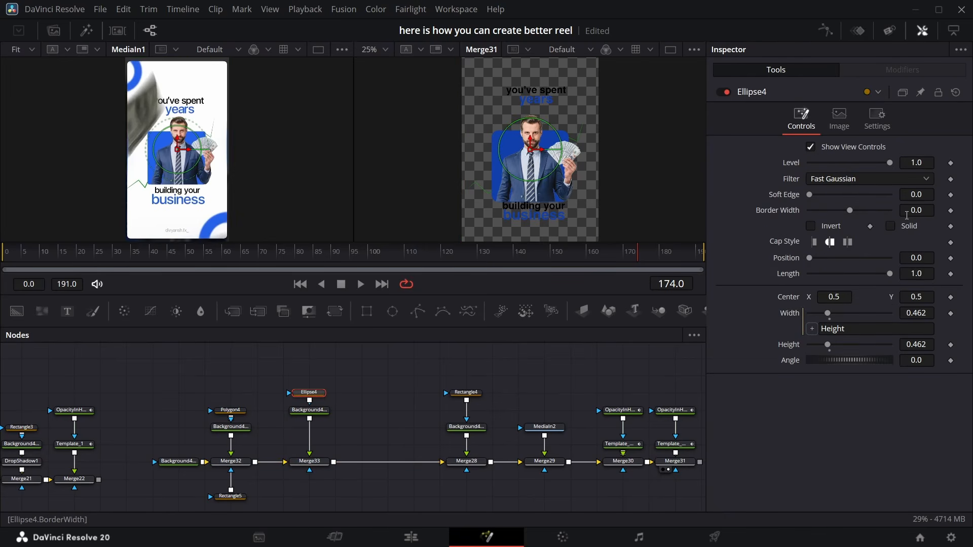
drag(907, 212, 947, 211)
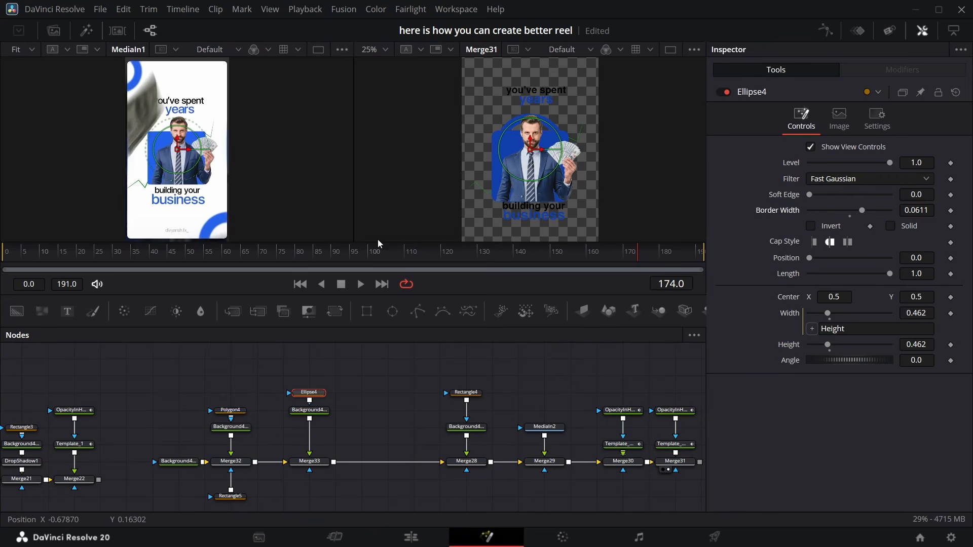
drag(925, 339, 907, 343)
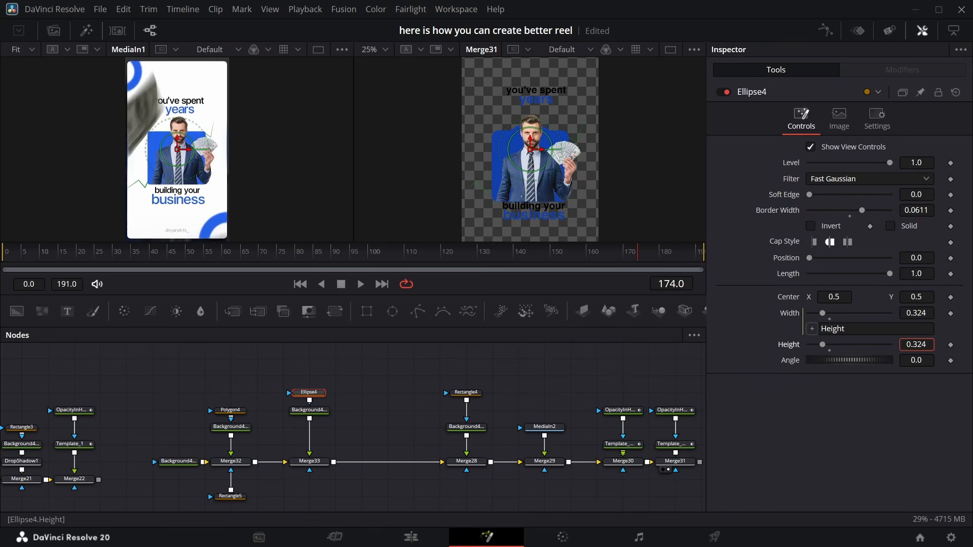
Move the ring's merge down to a center Y of about 0.221, below the photo
click(310, 461)
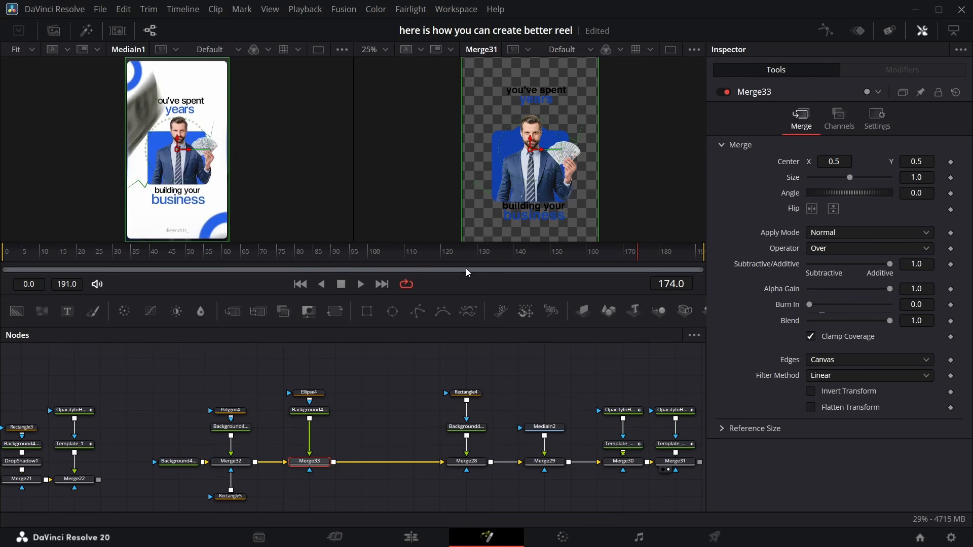
drag(530, 148, 533, 182)
click(385, 49)
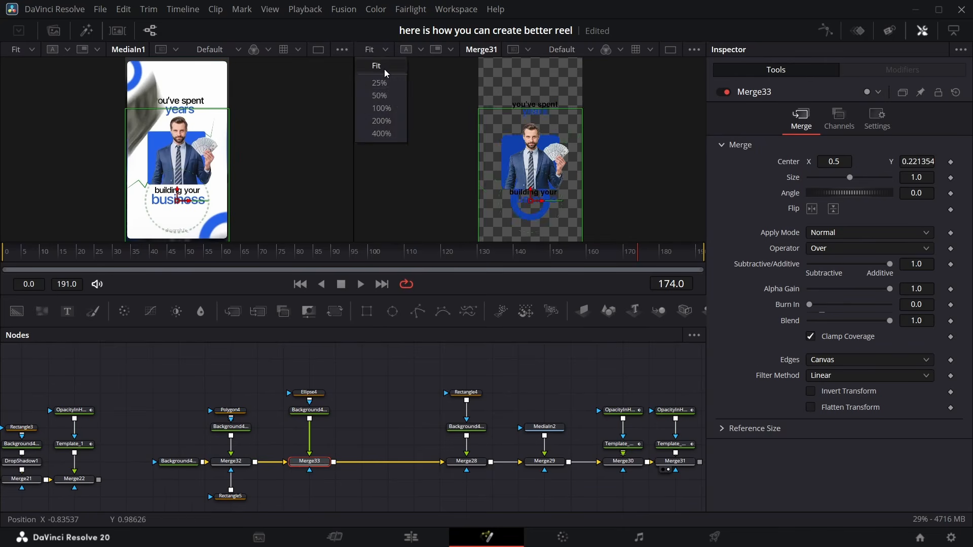
Move the ring's merge to the bottom-right corner, center about X 0.99 and Y 0.003
click(386, 84)
scroll(558, 170, down, 2)
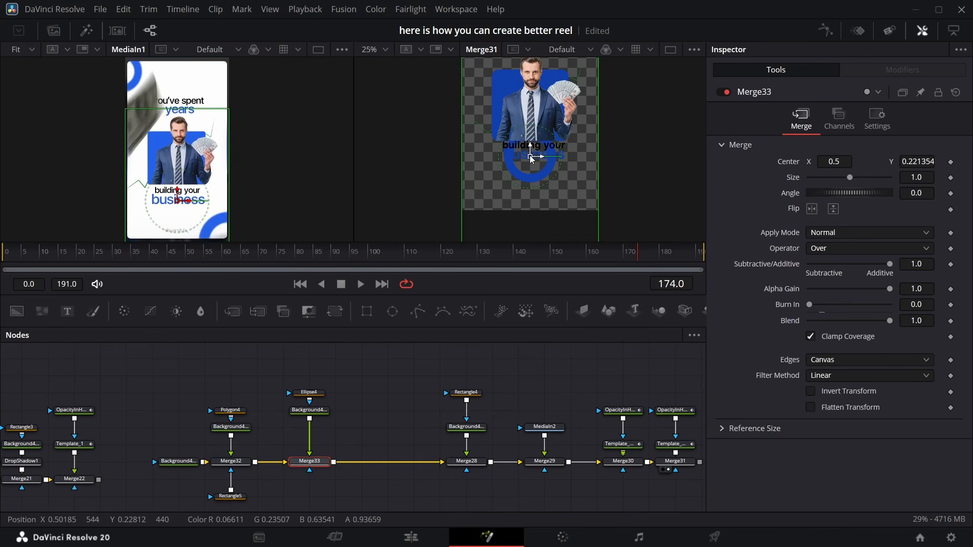
drag(530, 156, 598, 209)
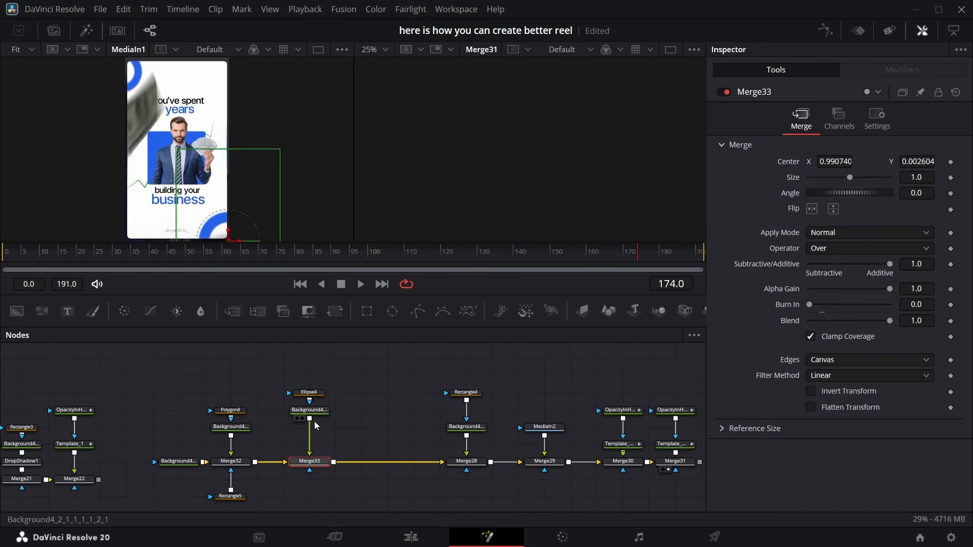
Merge the ring background a second time and place that copy at the top-left corner, center about -0.012, 1.005
drag(310, 419, 335, 461)
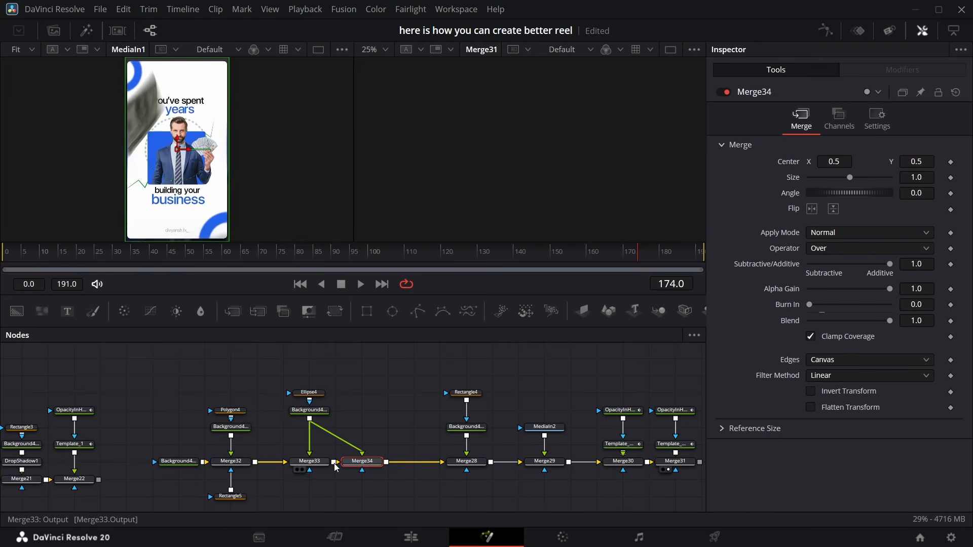
click(385, 49)
click(380, 65)
drag(530, 149, 478, 58)
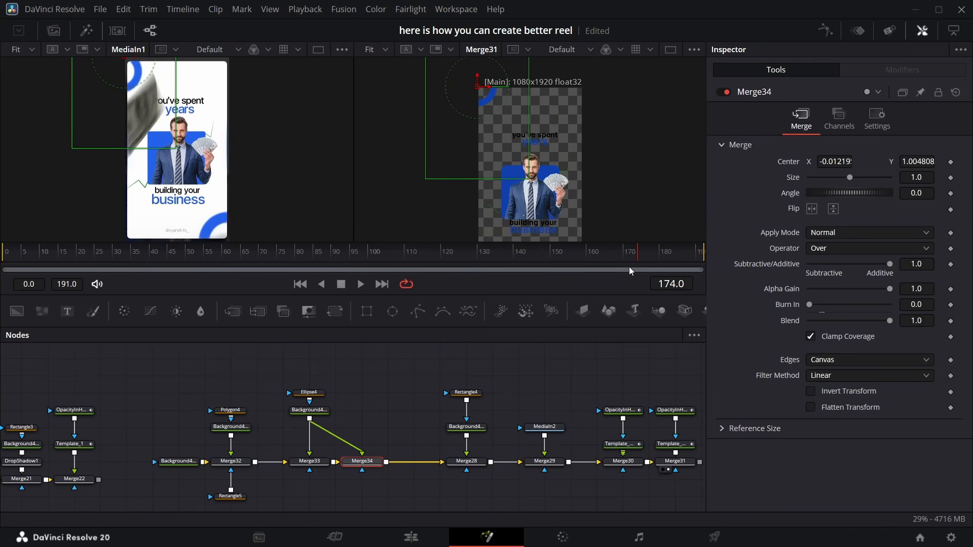
Set the green trend line polygon's Length to 0 at its frame-140 keyframe so the line draws on
drag(637, 263, 516, 264)
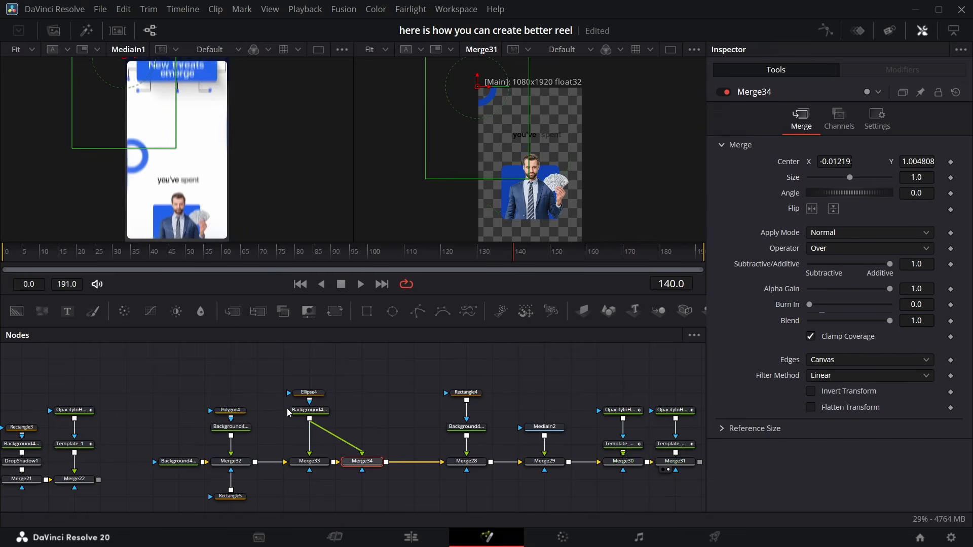
click(245, 411)
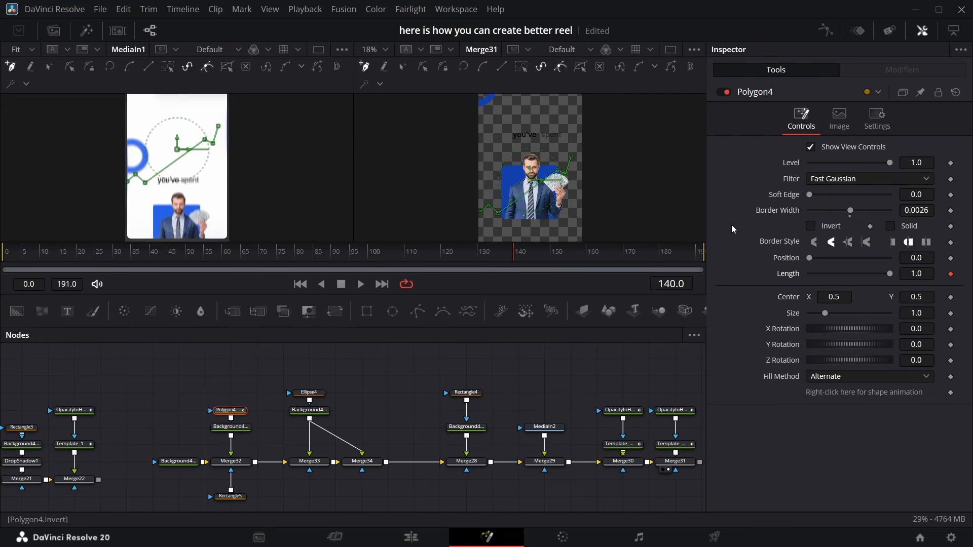
drag(506, 266, 653, 259)
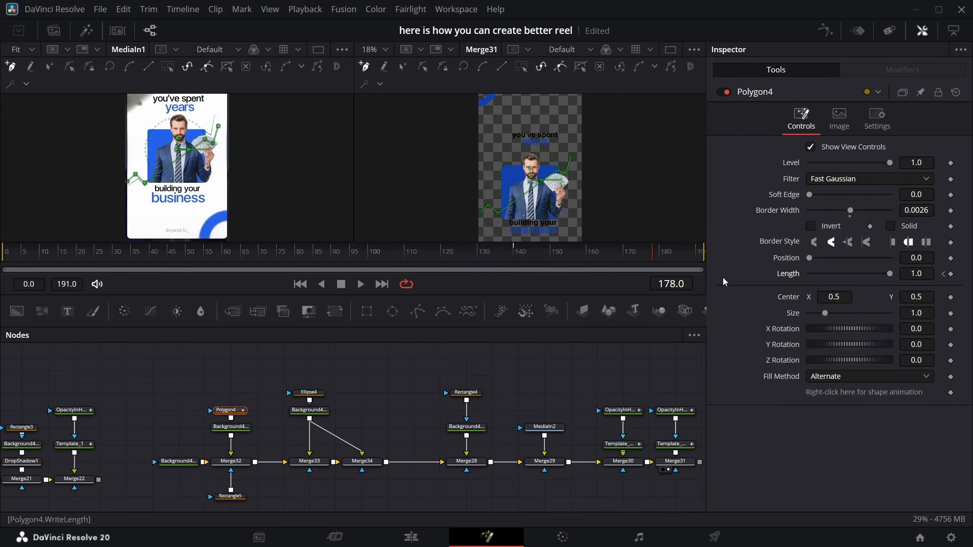
click(945, 274)
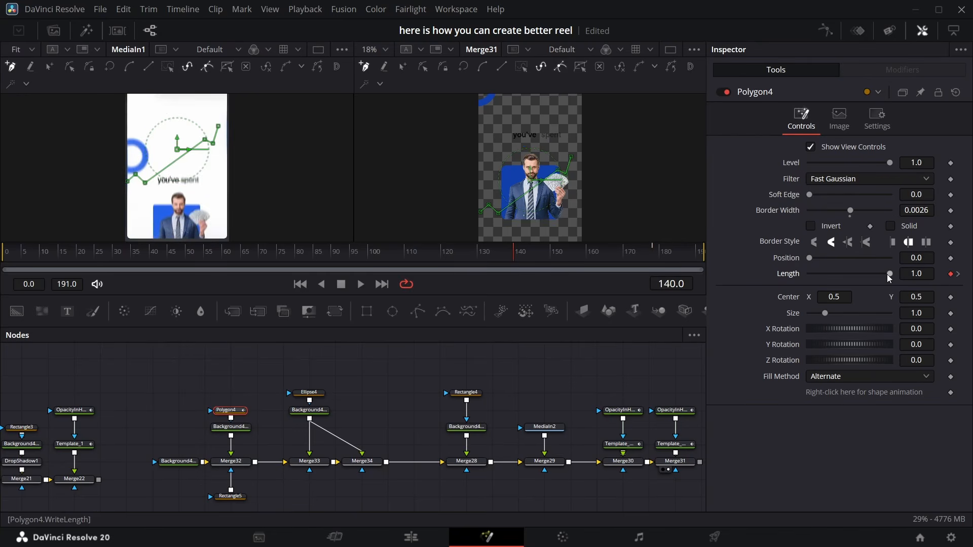
drag(854, 280, 803, 277)
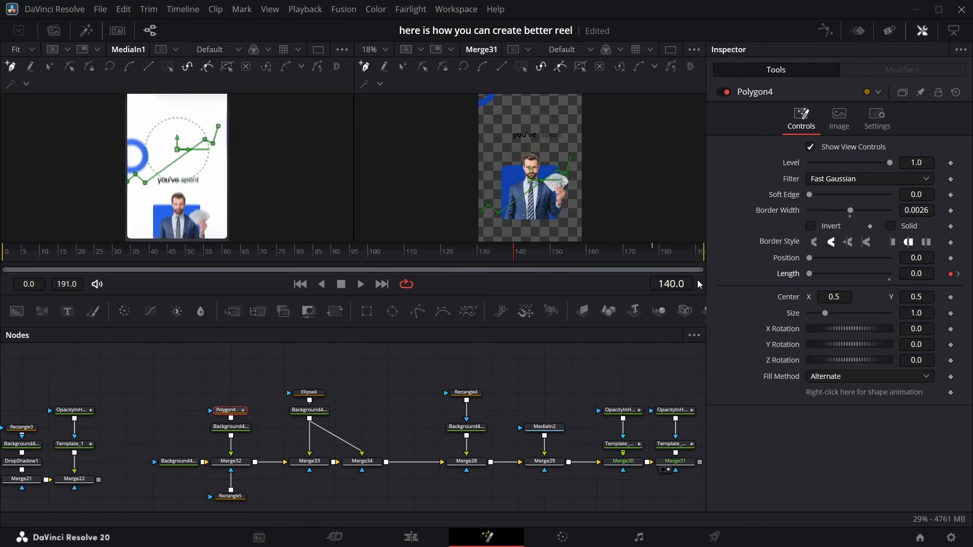
Smooth the trend line's Length keyframes in the spline editor
click(827, 30)
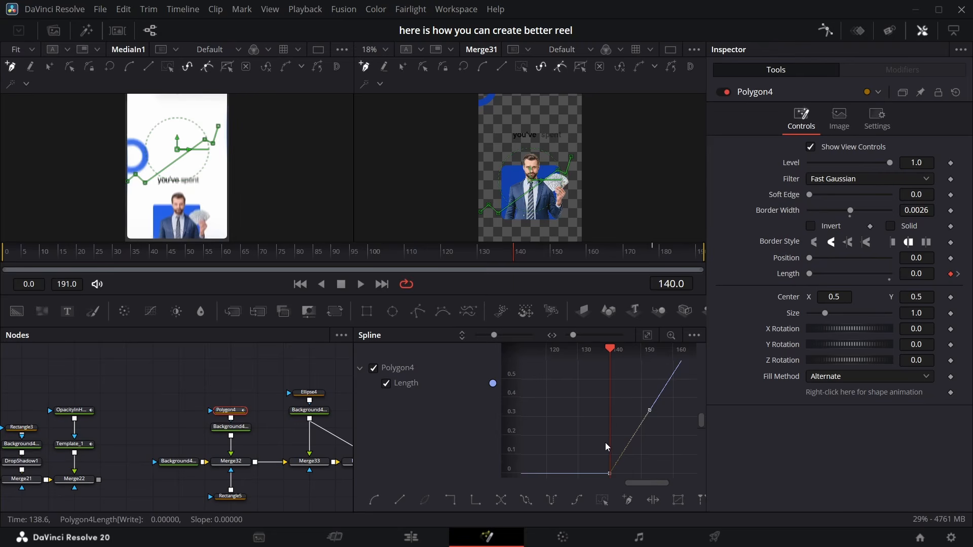
key(shift+s)
click(826, 29)
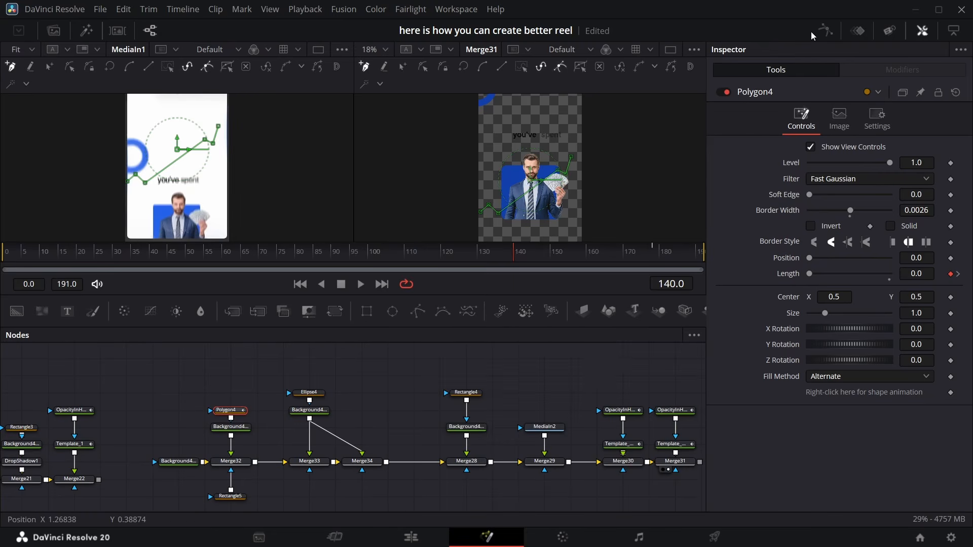
Add a Transform and a pasted 3D image plane beneath the final merge Merge31
drag(526, 258, 561, 281)
scroll(555, 360, right, 5)
scroll(474, 431, left, 5)
scroll(475, 431, down, 3)
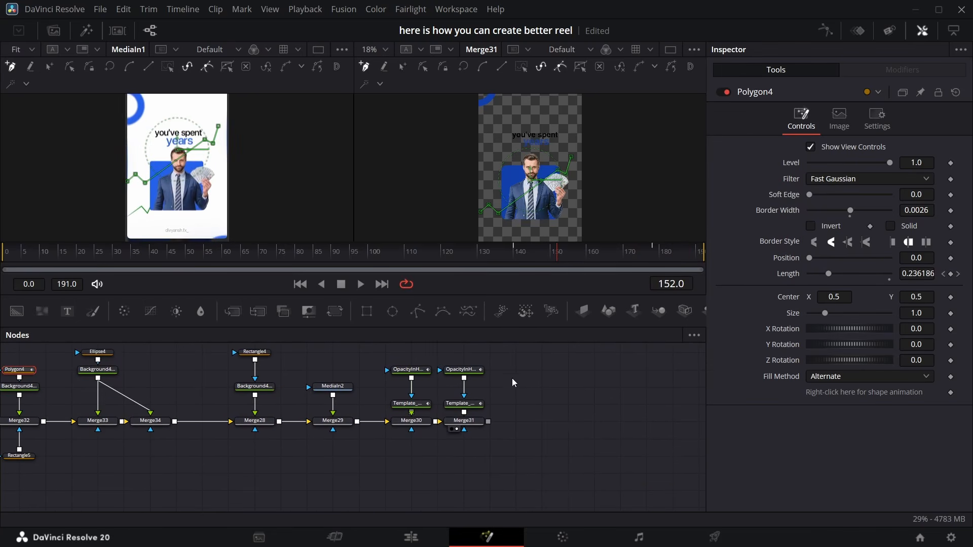
click(464, 421)
click(333, 313)
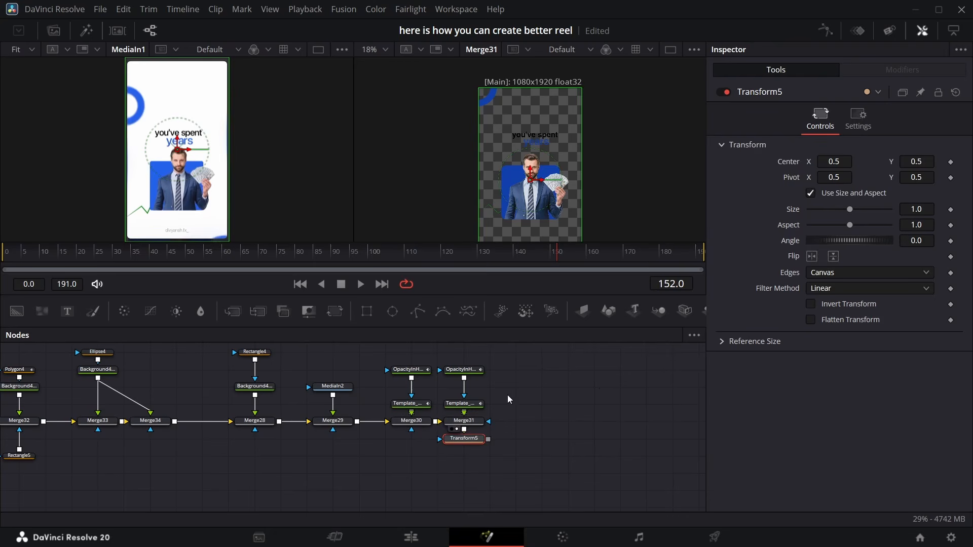
key(ctrl+v)
drag(394, 456, 632, 363)
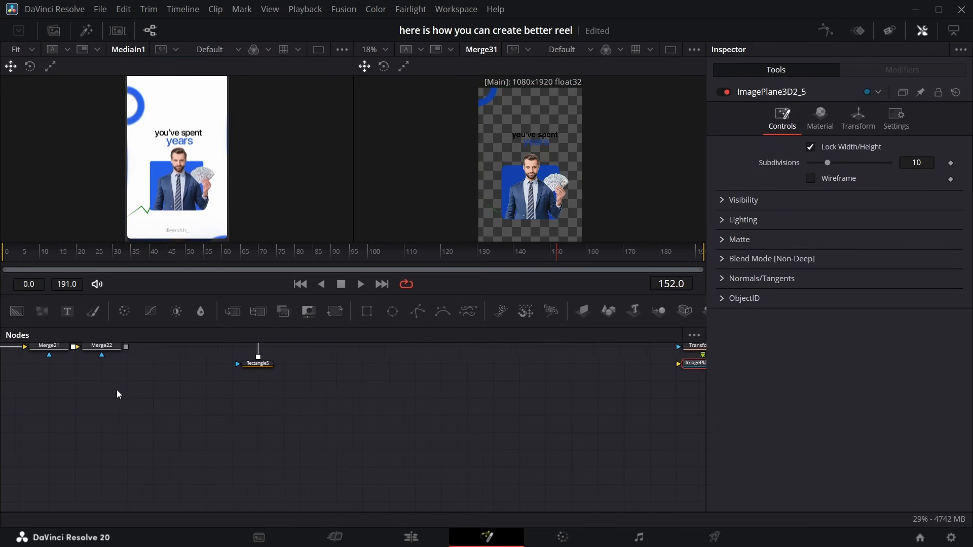
Add a Transform and a pasted 3D image plane beneath Merge22
drag(117, 390, 269, 472)
click(263, 432)
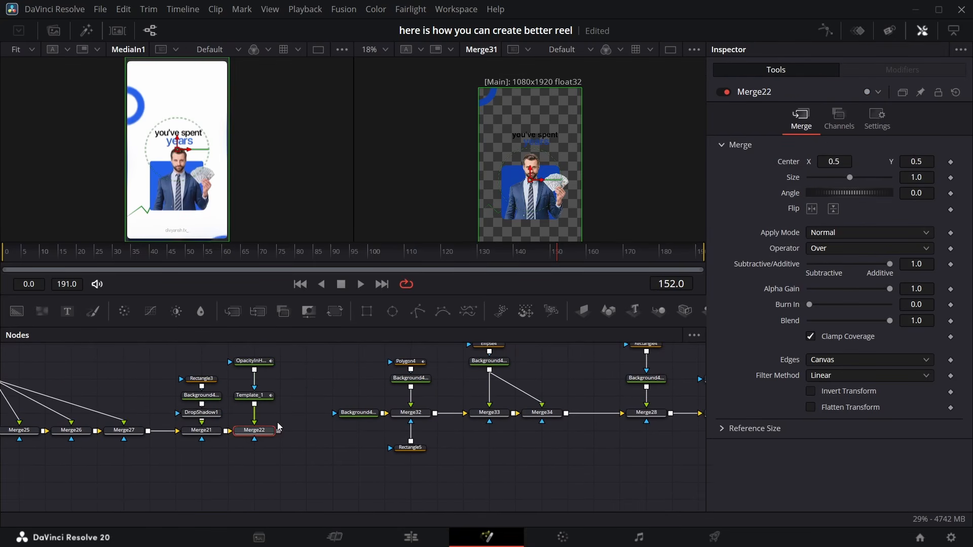
click(335, 312)
key(ctrl+v)
drag(208, 464, 260, 464)
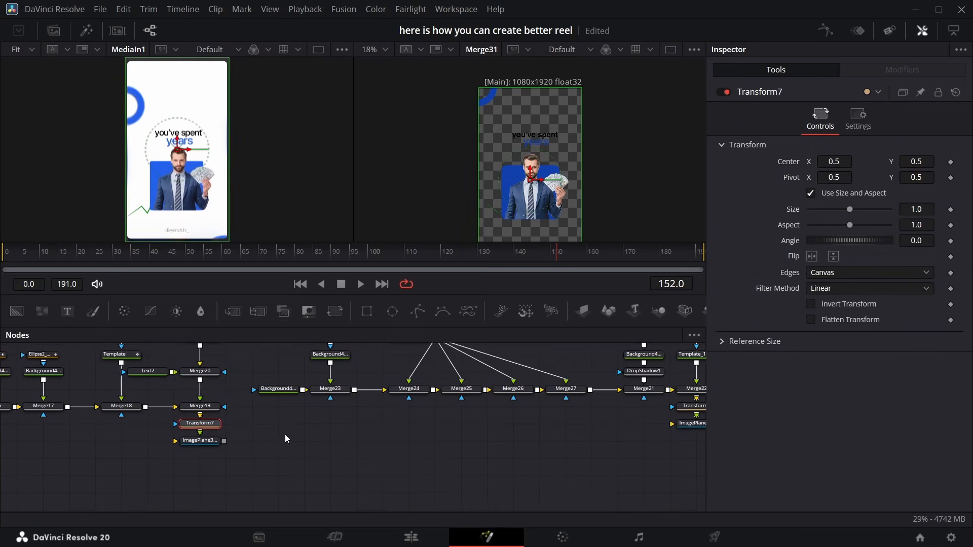
Add a Merge3D node and connect the new image planes into it
scroll(294, 423, down, 2)
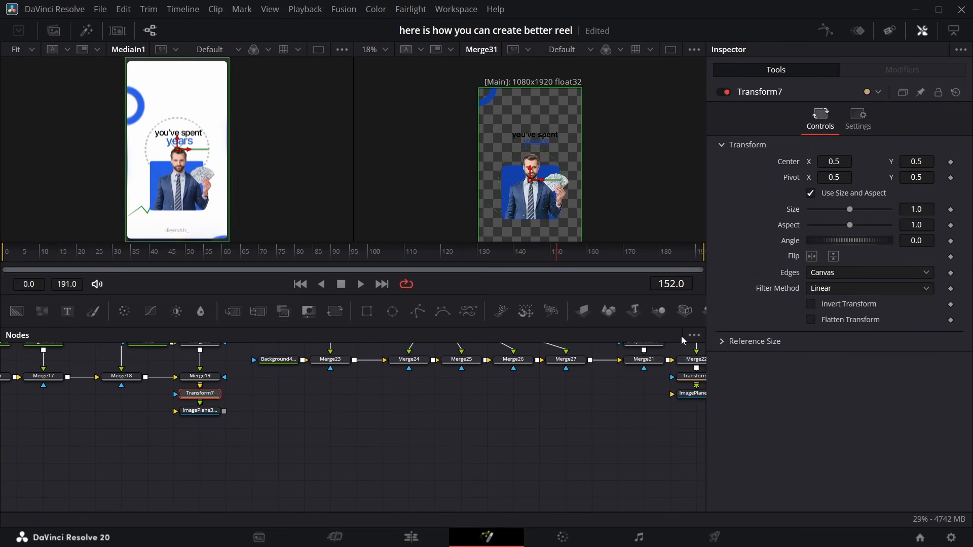
click(659, 310)
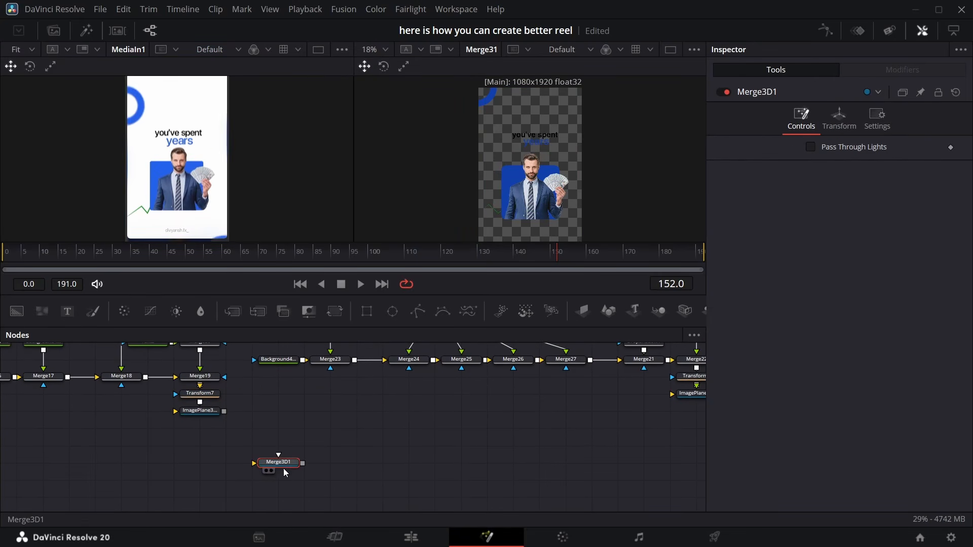
drag(224, 411, 276, 474)
drag(270, 466, 272, 465)
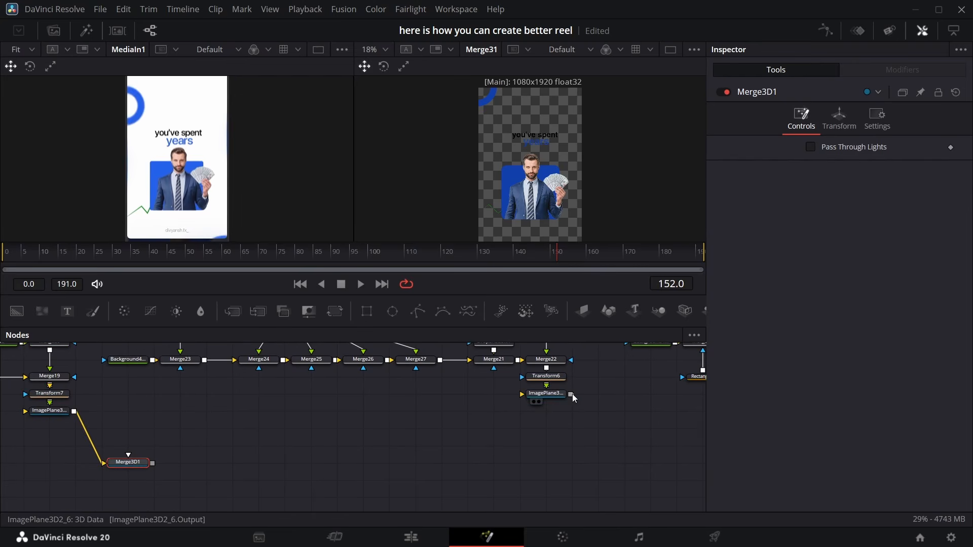
drag(571, 395, 369, 443)
Connect the Merge3D output into the MAINMERGE 3D scene
scroll(106, 500, left, 11)
scroll(264, 473, down, 3)
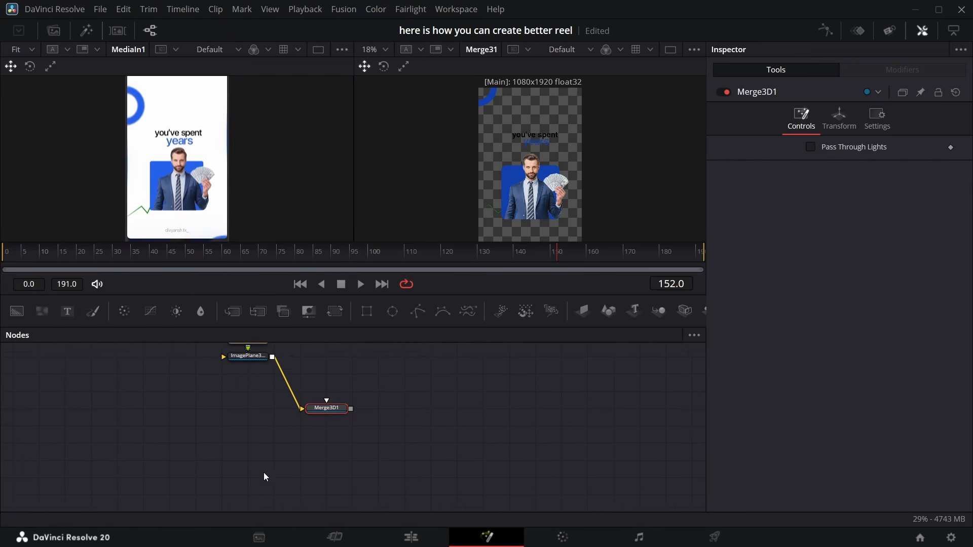
scroll(304, 443, down, 3)
scroll(380, 401, left, 3)
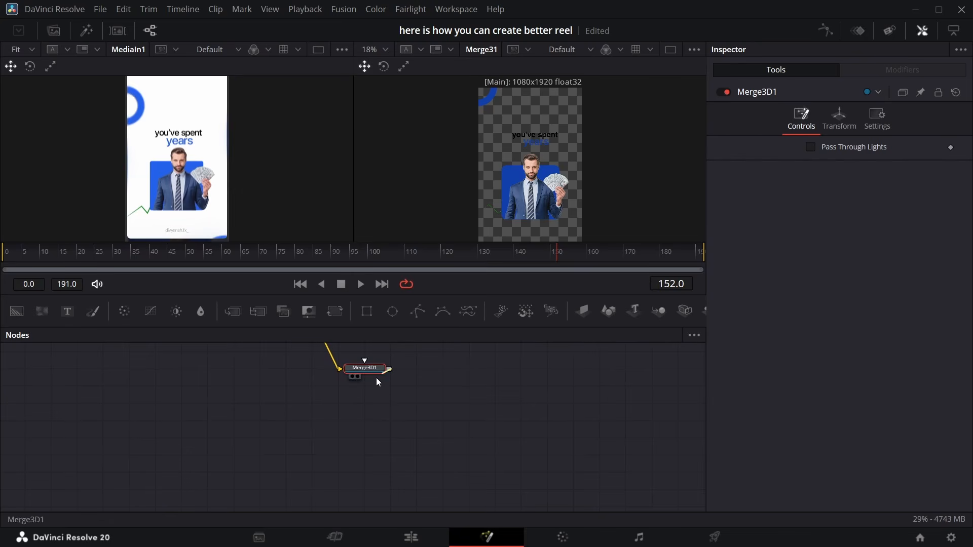
drag(389, 369, 210, 423)
scroll(372, 471, right, 15)
scroll(344, 468, down, 5)
scroll(317, 466, up, 2)
scroll(325, 471, left, 1)
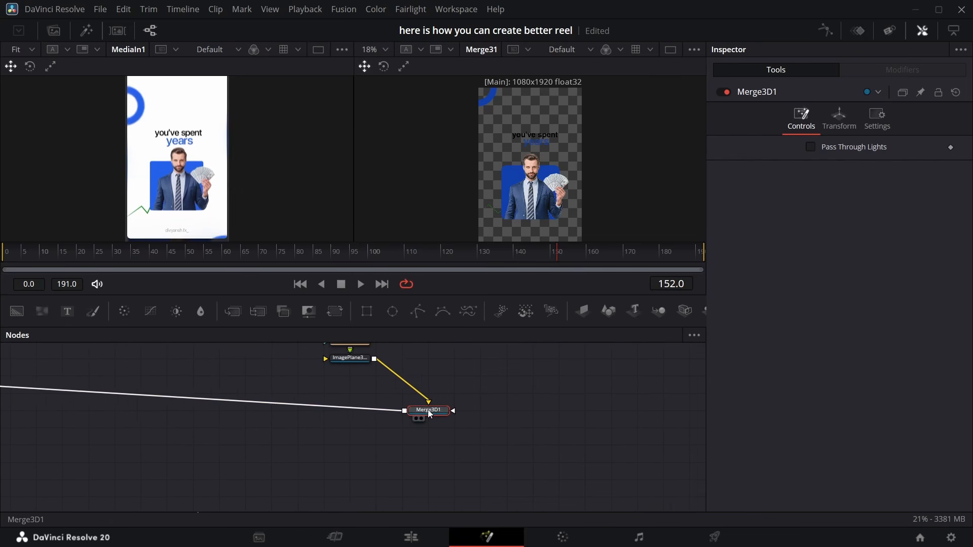
drag(428, 411, 340, 398)
scroll(178, 485, left, 15)
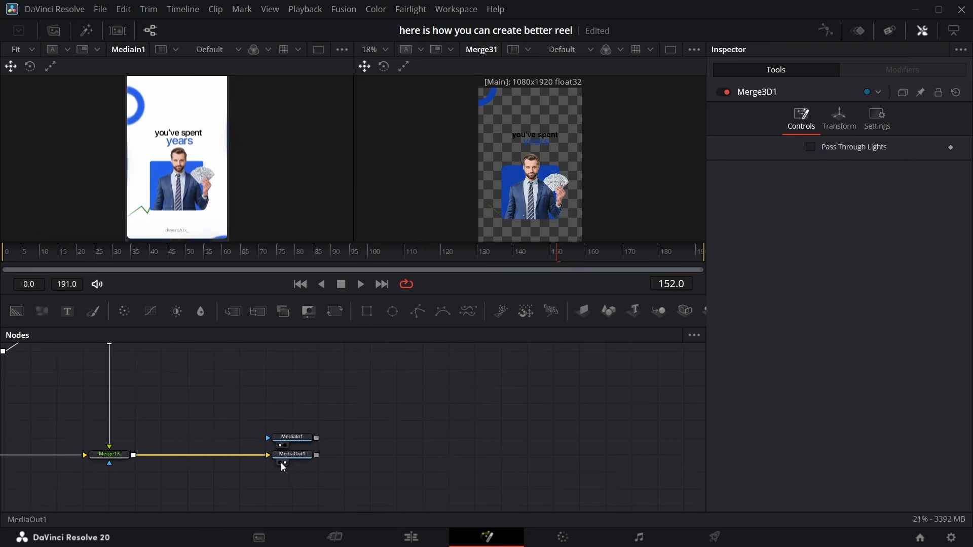
Display the final output and move the camera and its Transform3D1 node lower in the graph
click(284, 463)
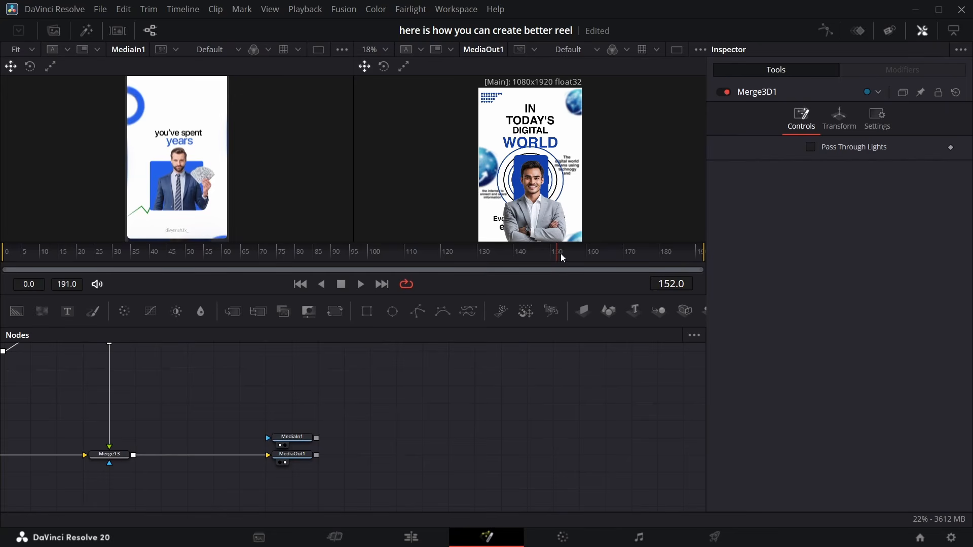
drag(559, 254, 126, 236)
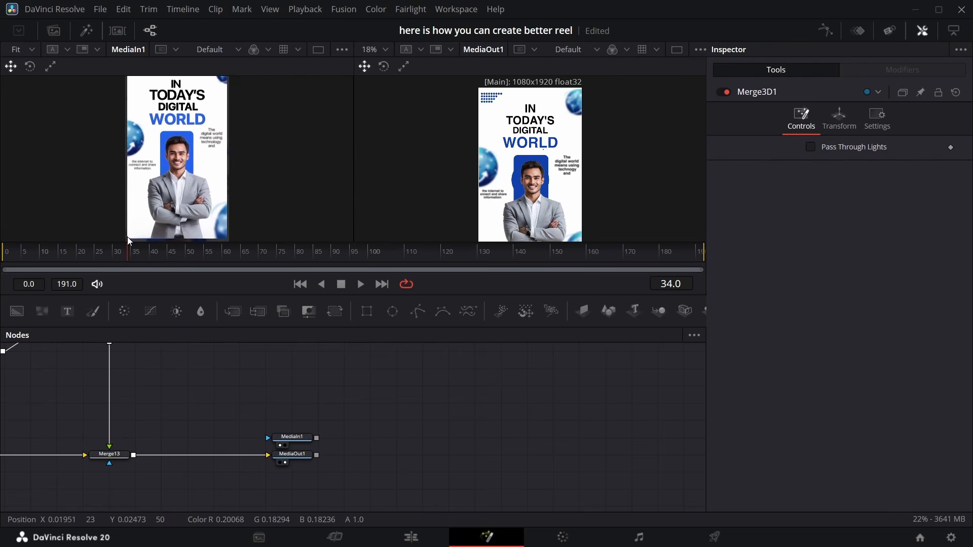
scroll(298, 502, left, 10)
scroll(298, 503, up, 3)
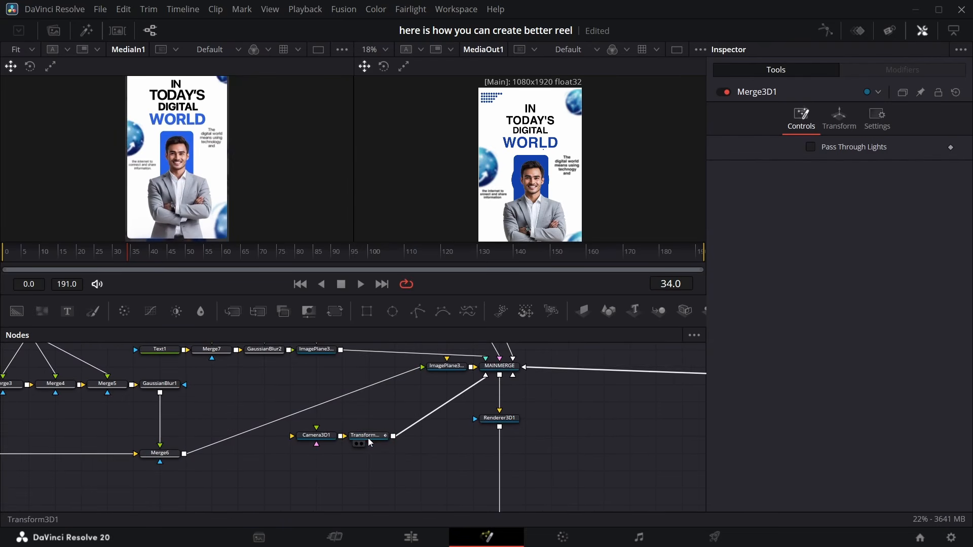
click(368, 438)
drag(290, 426, 658, 478)
scroll(659, 478, right, 3)
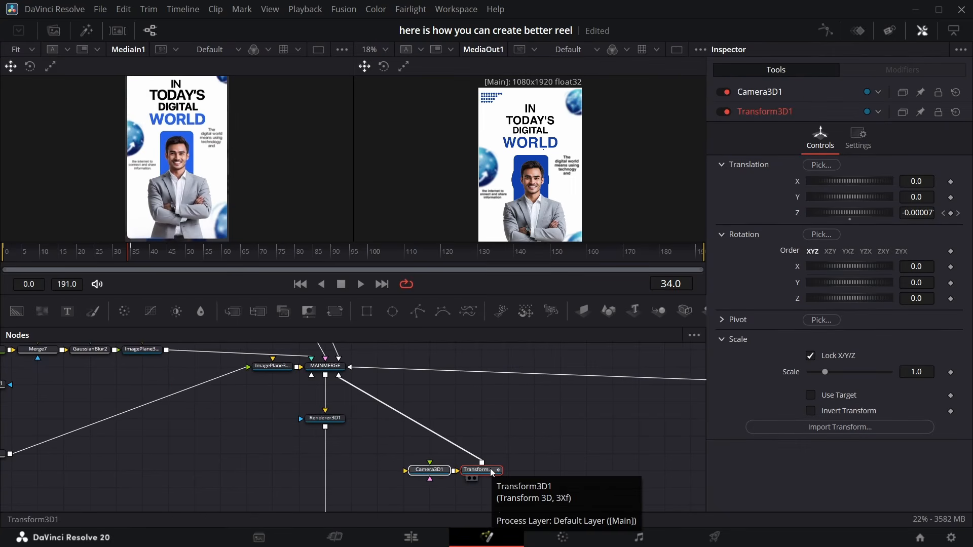
Insert a Transform 3D node after the camera's Transform3D1
key(shift+space)
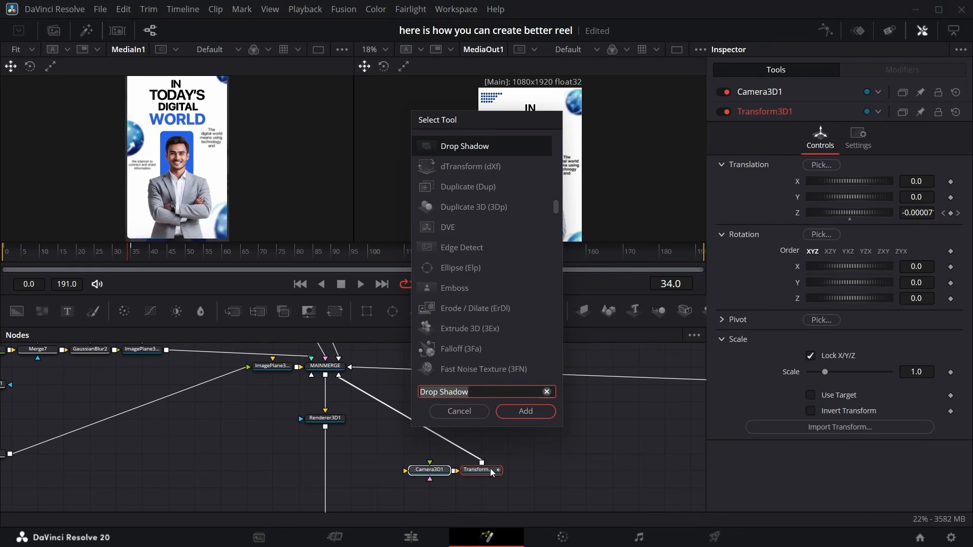
text(xf)
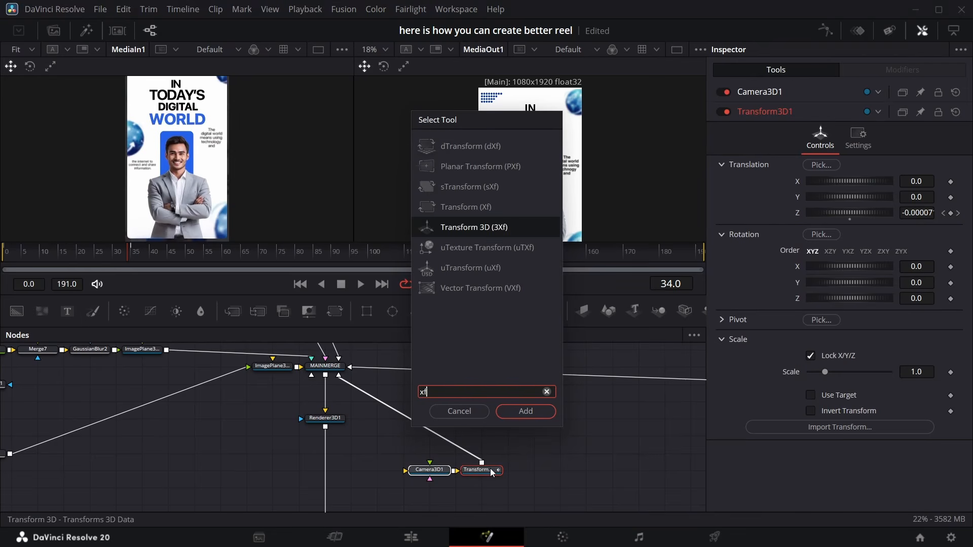
key(Return)
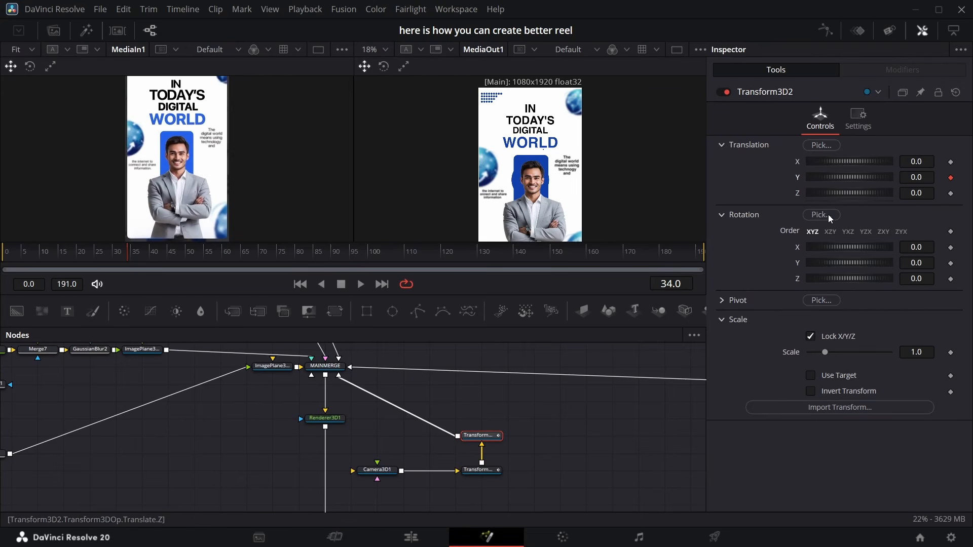
Keyframe the new Transform 3D's Y translation at frame 80 and set it to 1.923
drag(129, 260, 296, 276)
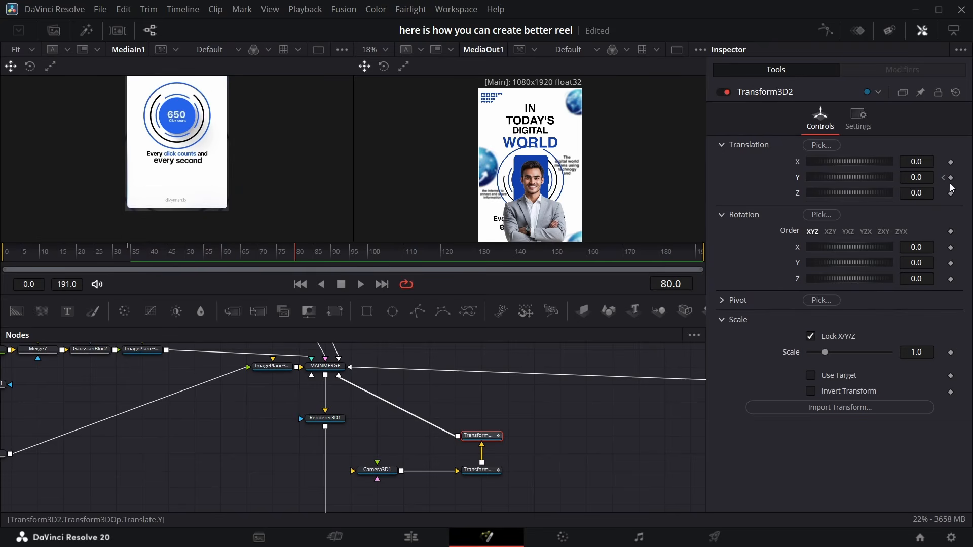
click(951, 178)
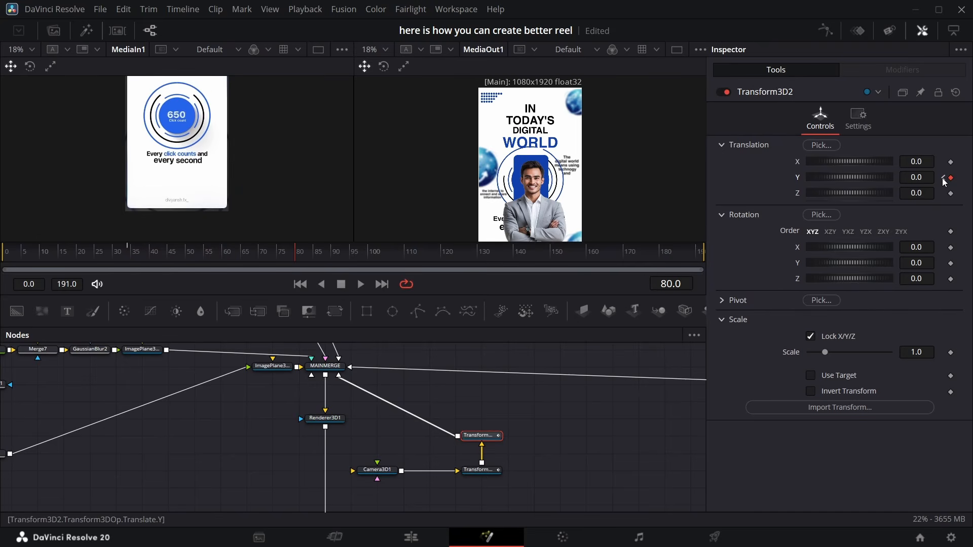
drag(923, 177, 959, 178)
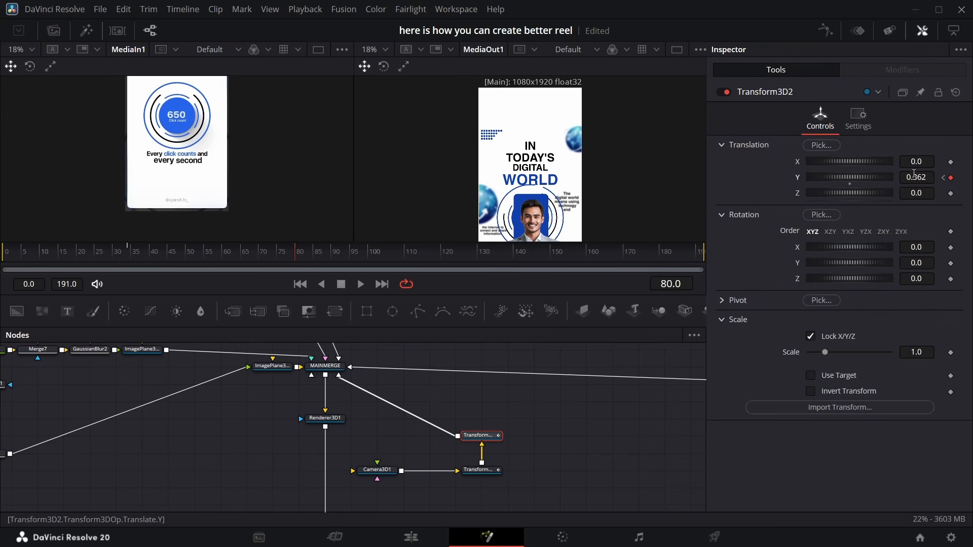
drag(916, 177, 940, 176)
Set the counter scene's image plane (ImagePlane3D2_4) Y translation to 1.98
scroll(370, 377, right, 5)
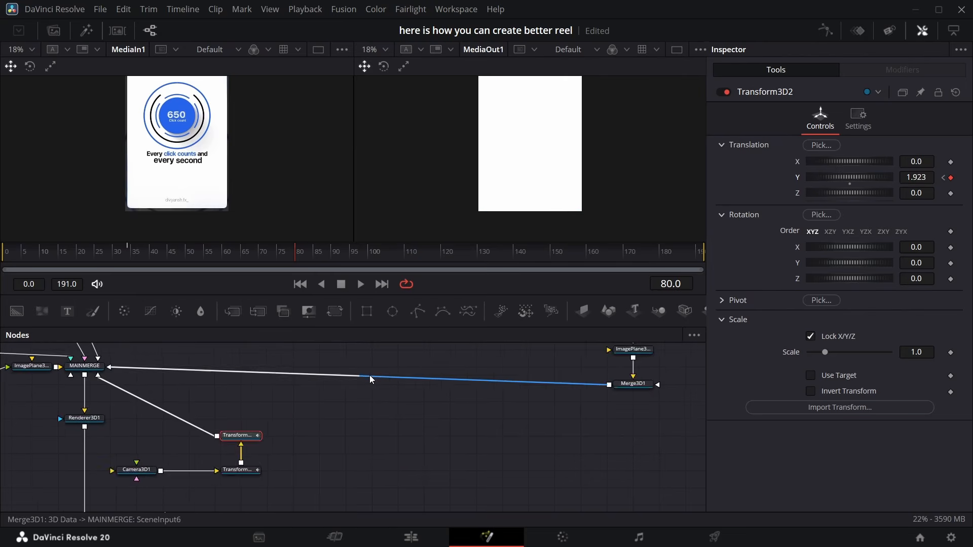
scroll(385, 379, up, 2)
scroll(485, 415, up, 1)
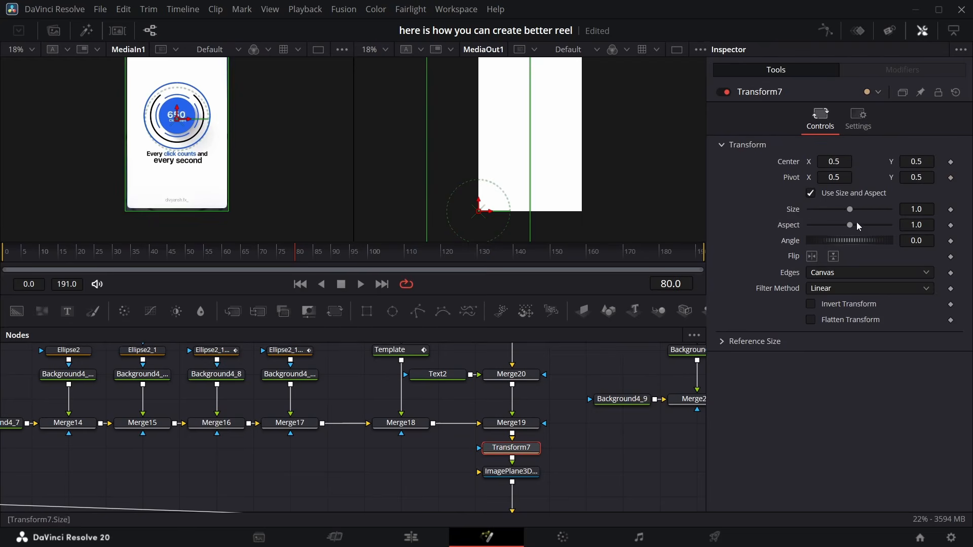
click(489, 472)
click(858, 116)
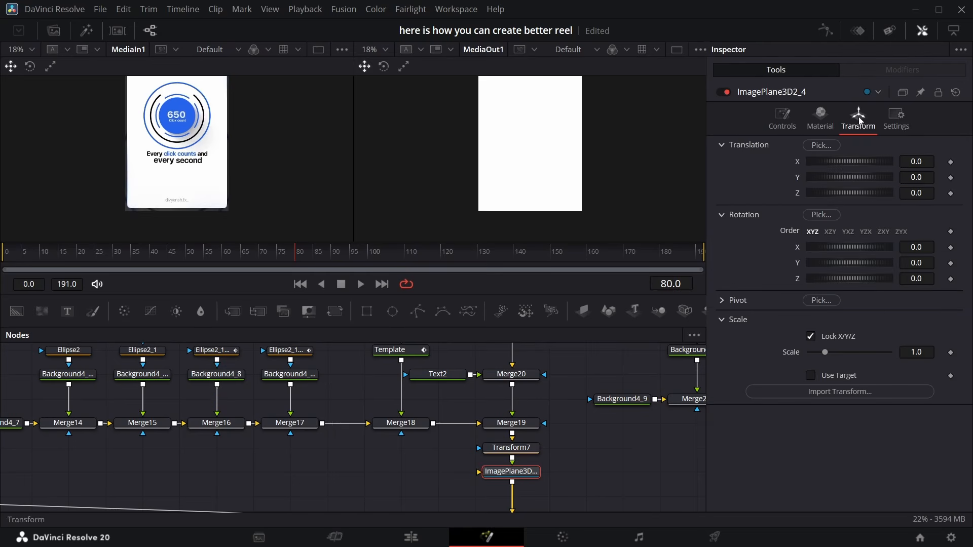
mouse_move(847, 177)
mouse_down()
mouse_move(878, 177)
mouse_move(860, 177)
mouse_up()
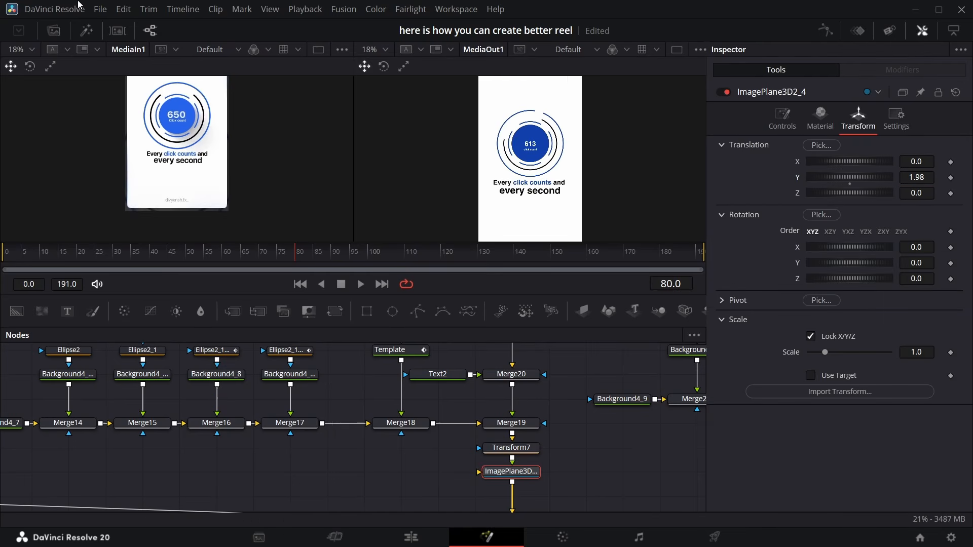
In the spline editor, smooth Transform3D2's Y Offset curve and shift its end keyframe slightly later
scroll(432, 396, down, 5)
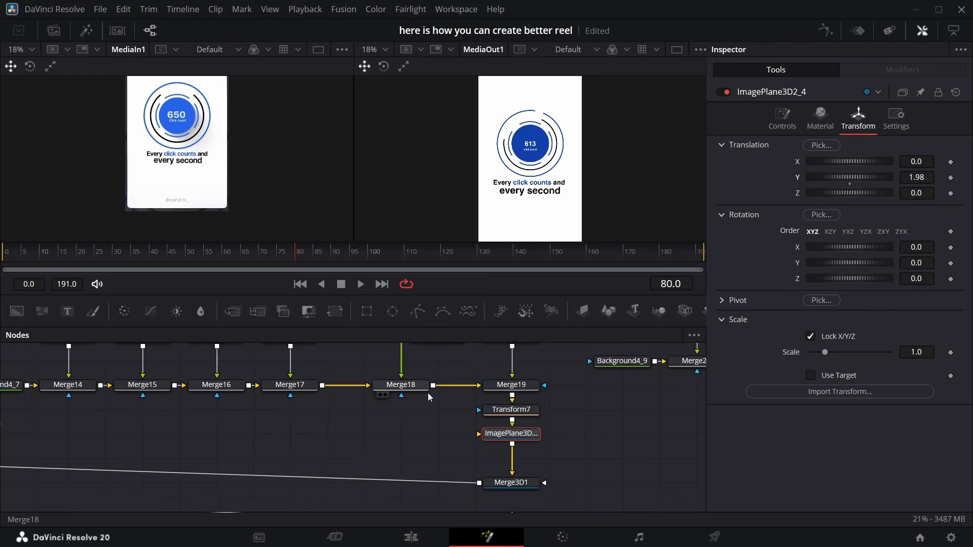
scroll(399, 380, down, 5)
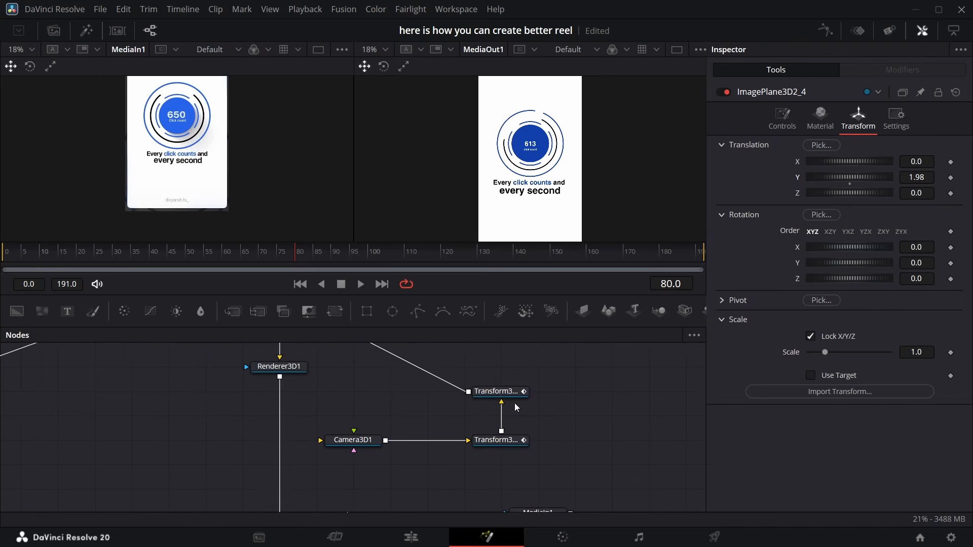
click(496, 391)
click(826, 32)
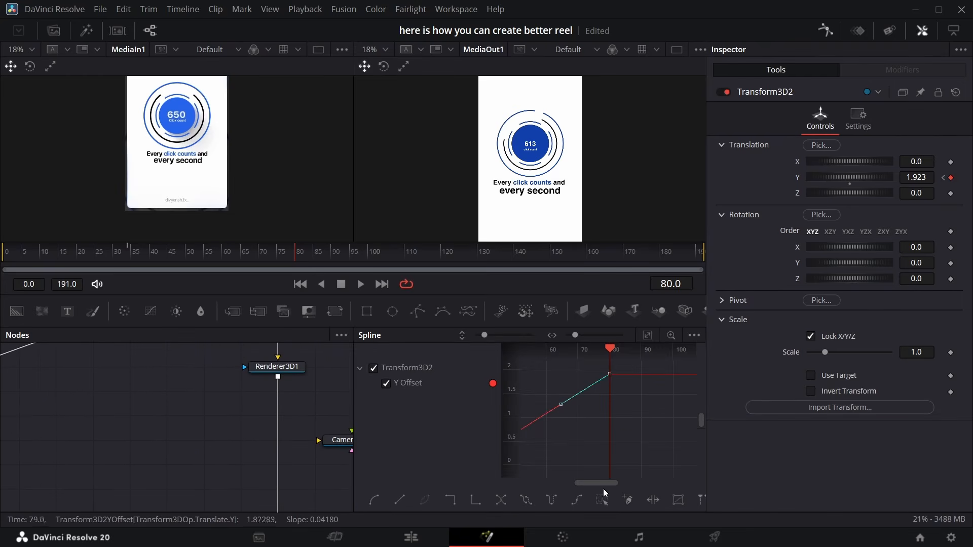
right_click(604, 412)
click(786, 308)
mouse_move(299, 255)
mouse_down()
mouse_move(325, 255)
mouse_move(299, 254)
mouse_move(314, 254)
mouse_up()
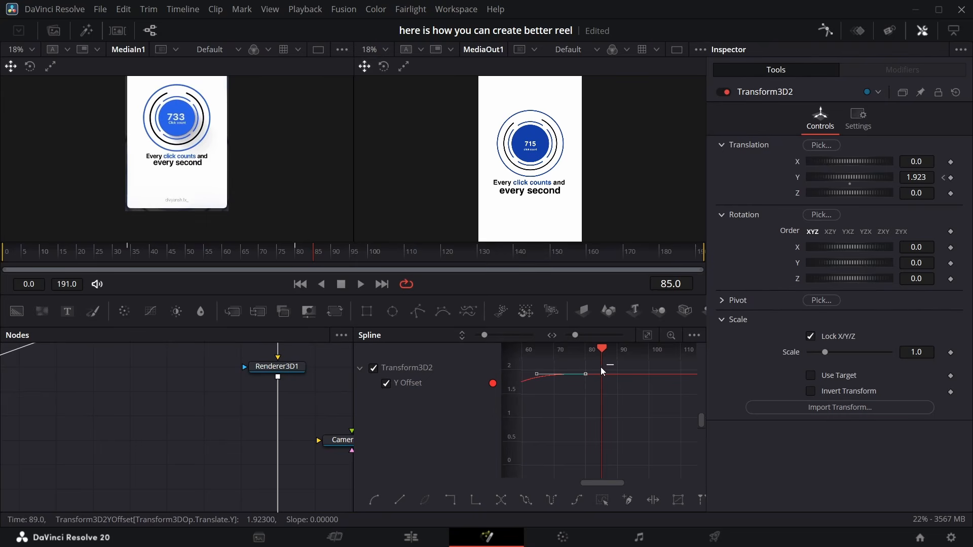
mouse_move(583, 375)
mouse_down()
mouse_move(579, 382)
mouse_move(602, 373)
mouse_up()
key(Left)
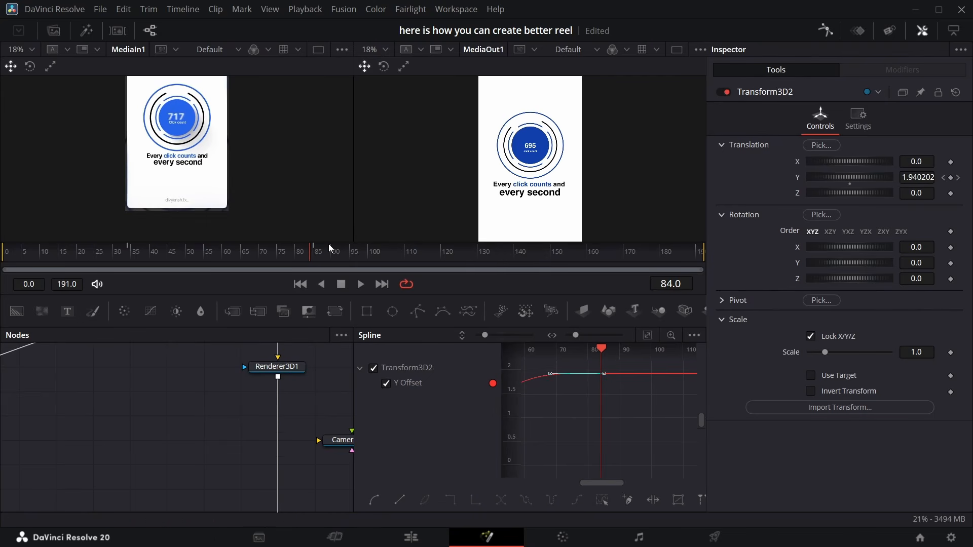
click(826, 30)
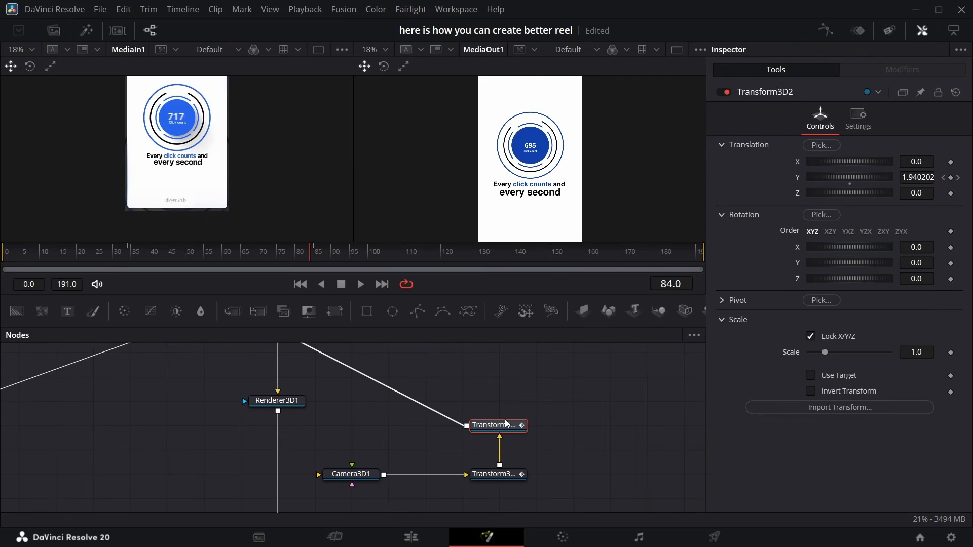
Insert another Transform 3D node after Transform3D2 in the camera chain
key(shift+space)
key(Return)
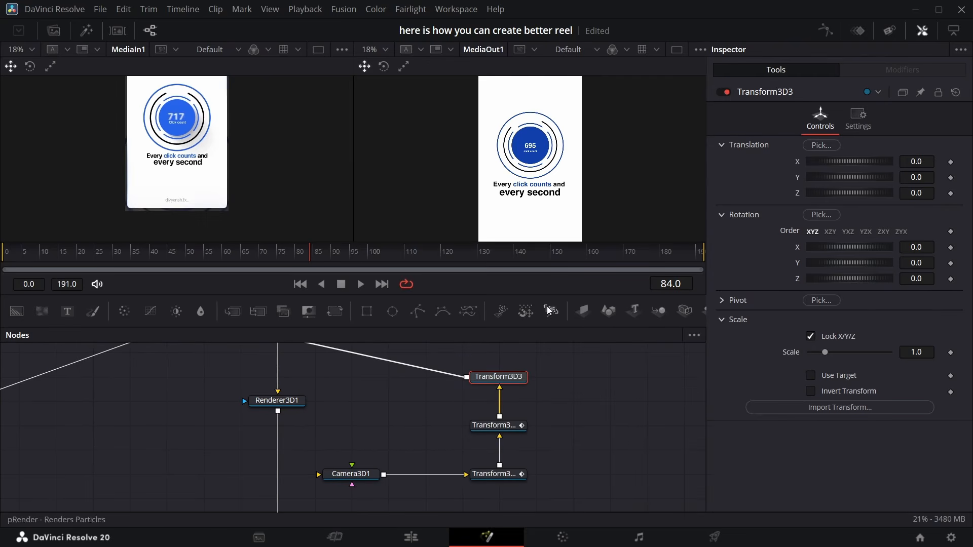
Keyframe Transform3D3's X and Z translation at frame 84, then at frame 125 set X to about 0.837 and Z to -0.31
click(951, 193)
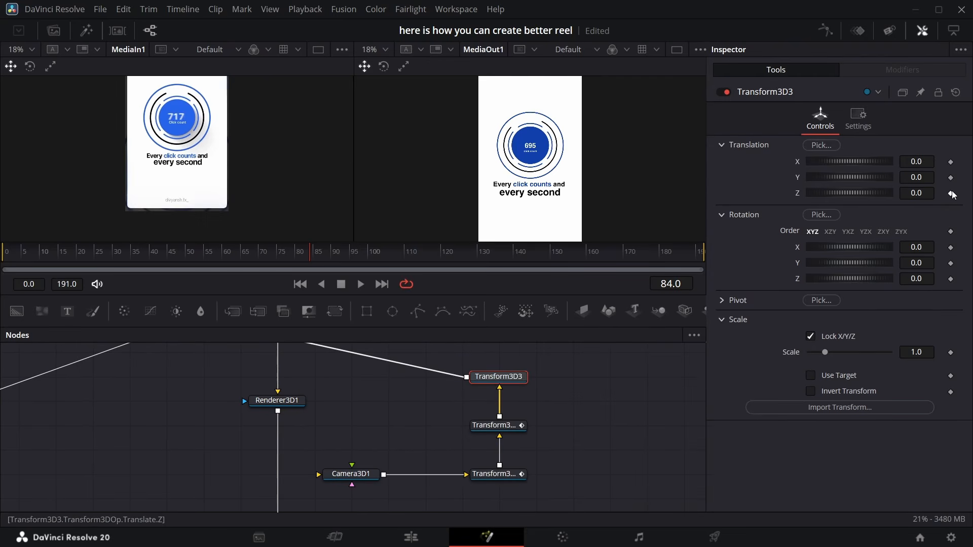
click(950, 162)
drag(313, 255, 459, 261)
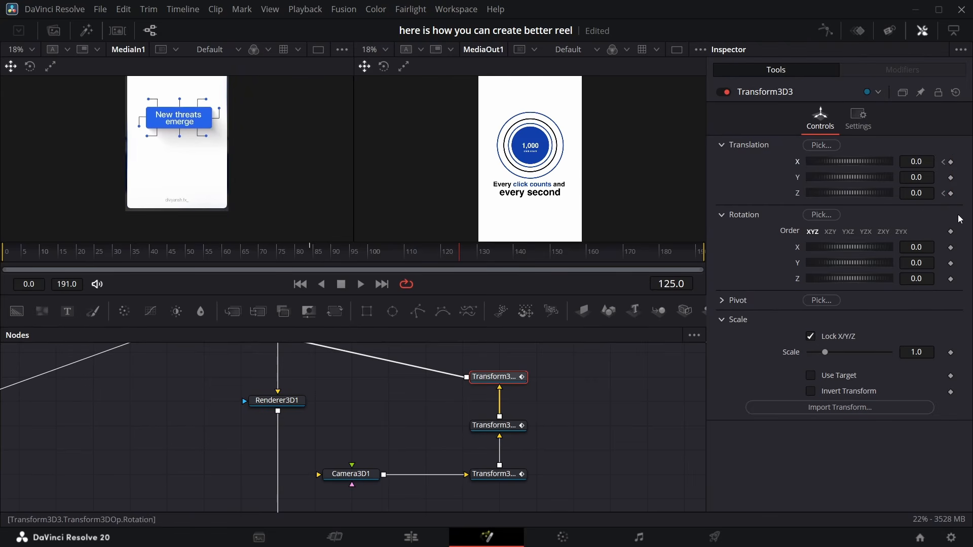
click(951, 194)
click(951, 162)
drag(917, 193, 959, 163)
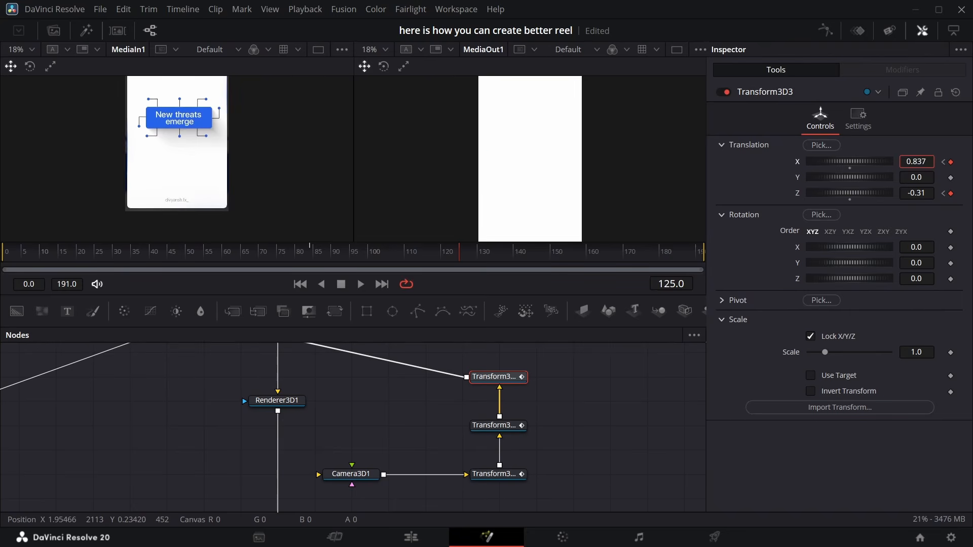
Inspect the translation of the image plane holding the 'New threats emerge' scene
scroll(516, 402, up, 3)
scroll(516, 403, right, 12)
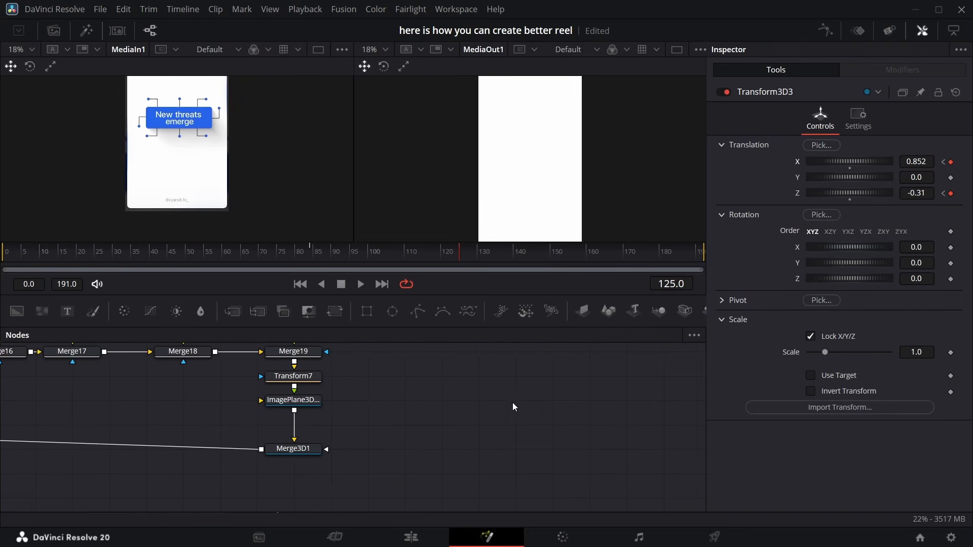
scroll(514, 401, up, 1)
scroll(515, 401, up, 1)
scroll(515, 401, right, 12)
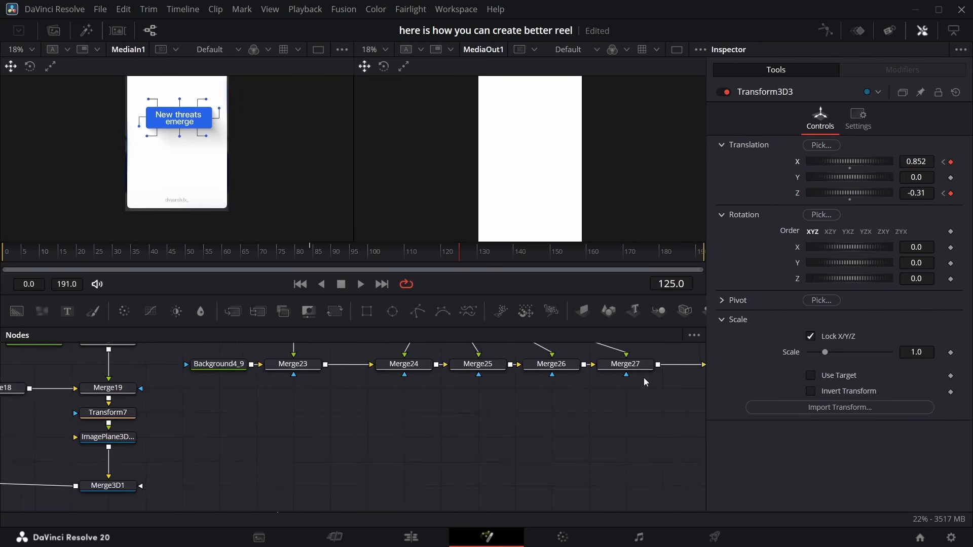
scroll(688, 422, left, 6)
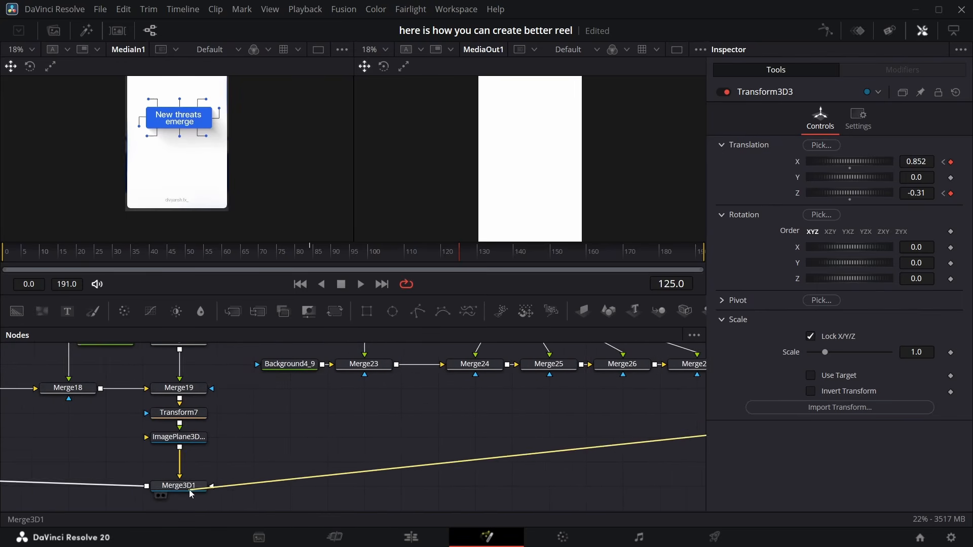
scroll(302, 469, right, 12)
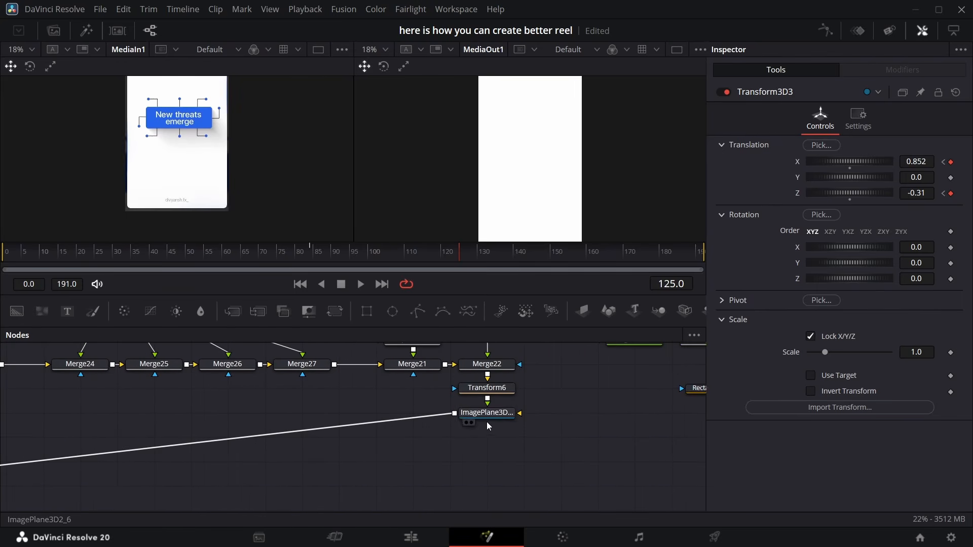
click(486, 413)
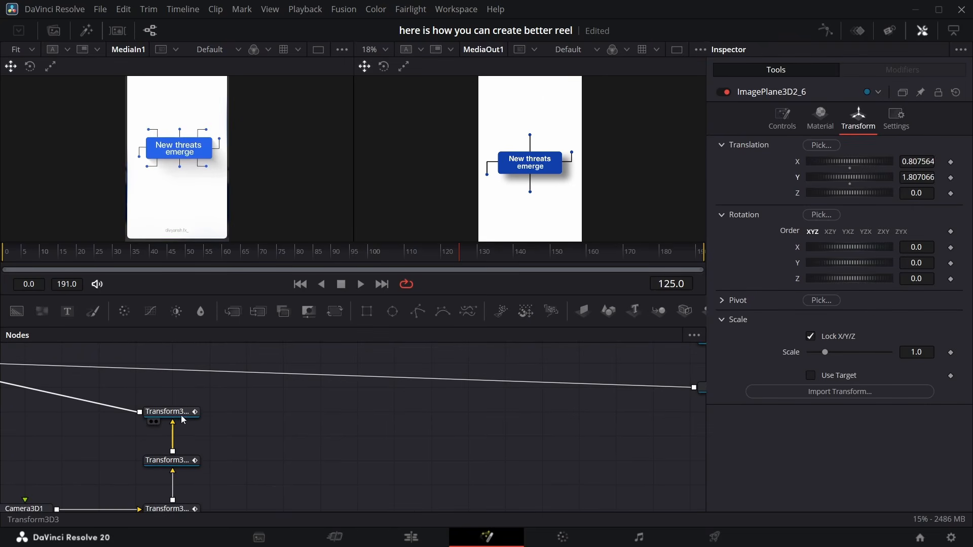
Select all of Transform3D3's translation keyframes in the spline editor and change their interpolation
click(181, 415)
click(826, 30)
click(647, 335)
key(ctrl+a)
right_click(632, 385)
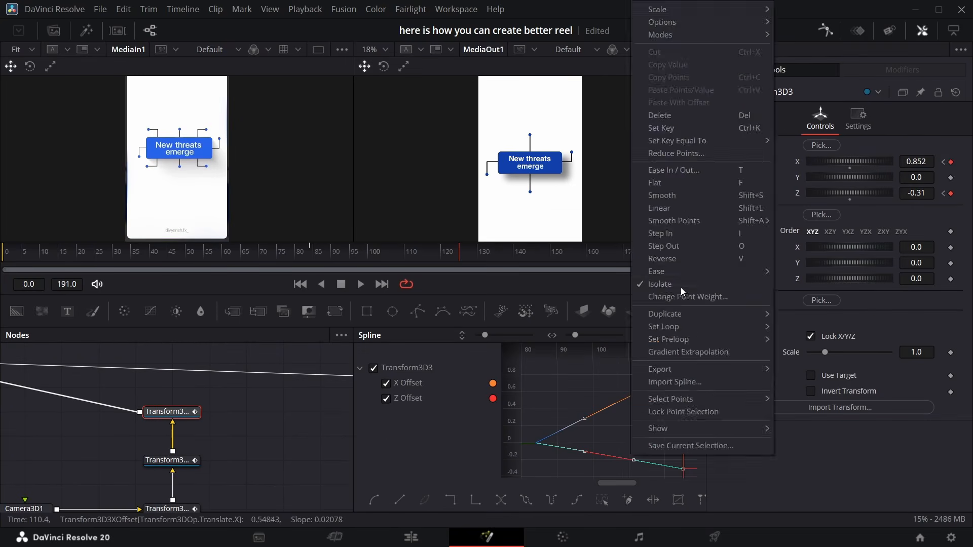
mouse_move(680, 288)
click(804, 309)
click(825, 30)
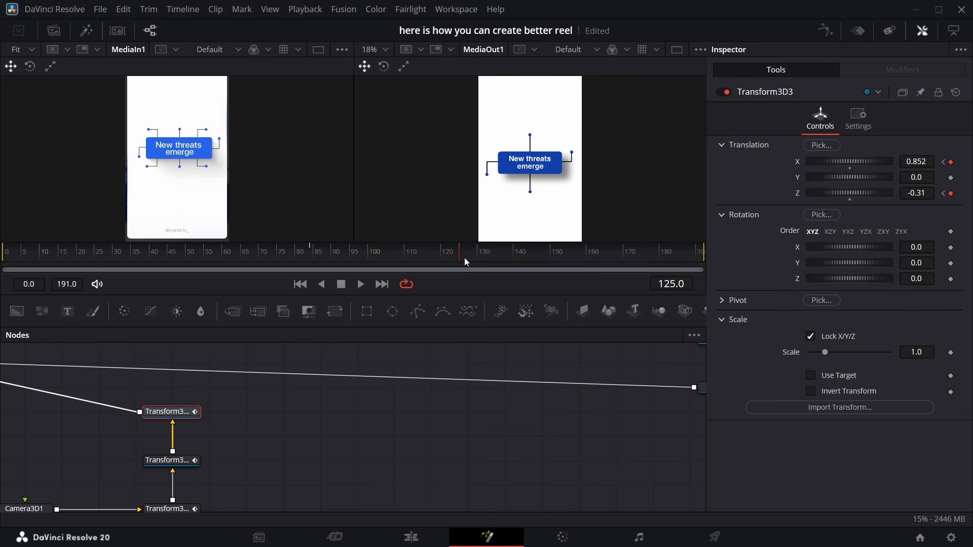
Add a Transform 3D node after Transform3D3 at frame 124
mouse_move(460, 254)
mouse_down()
mouse_move(468, 250)
mouse_move(458, 253)
mouse_up()
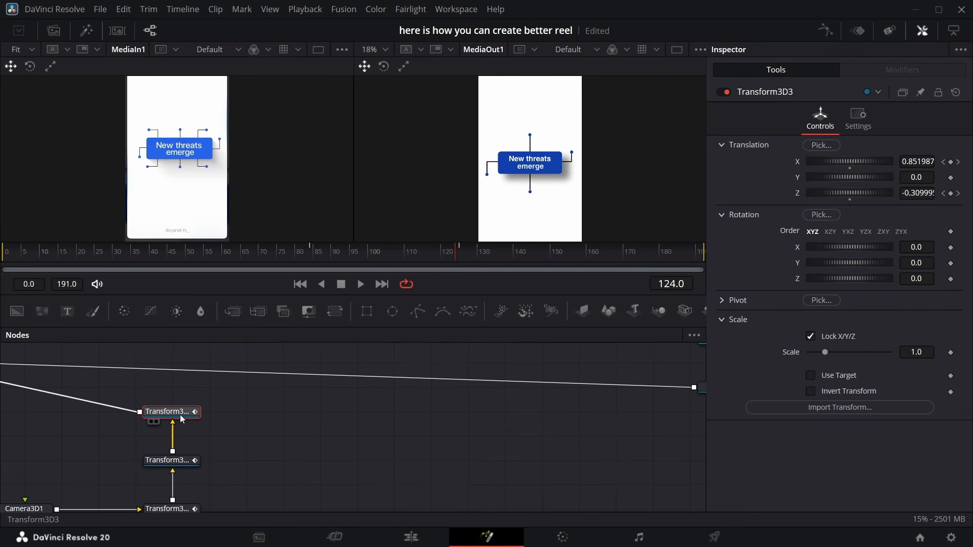
key(shift+space)
text(xf)
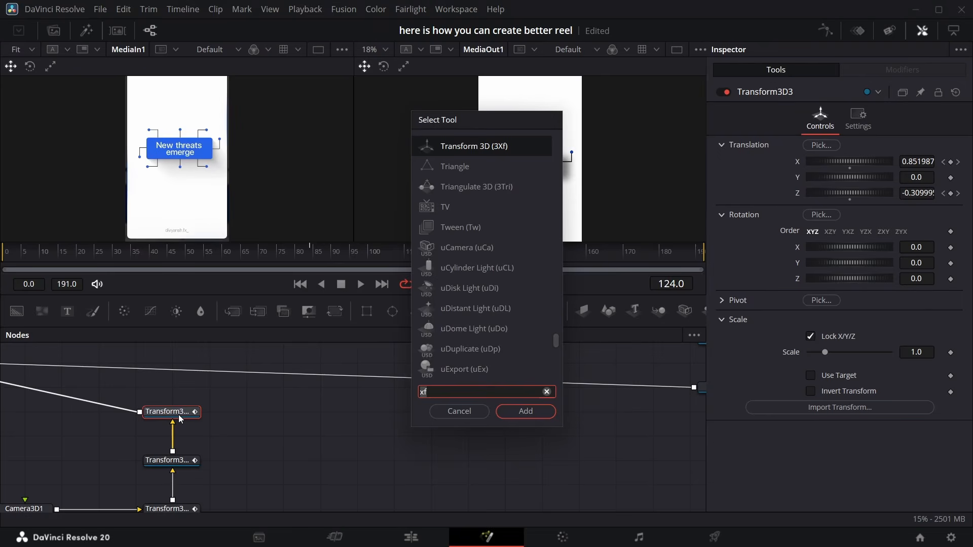
key(Return)
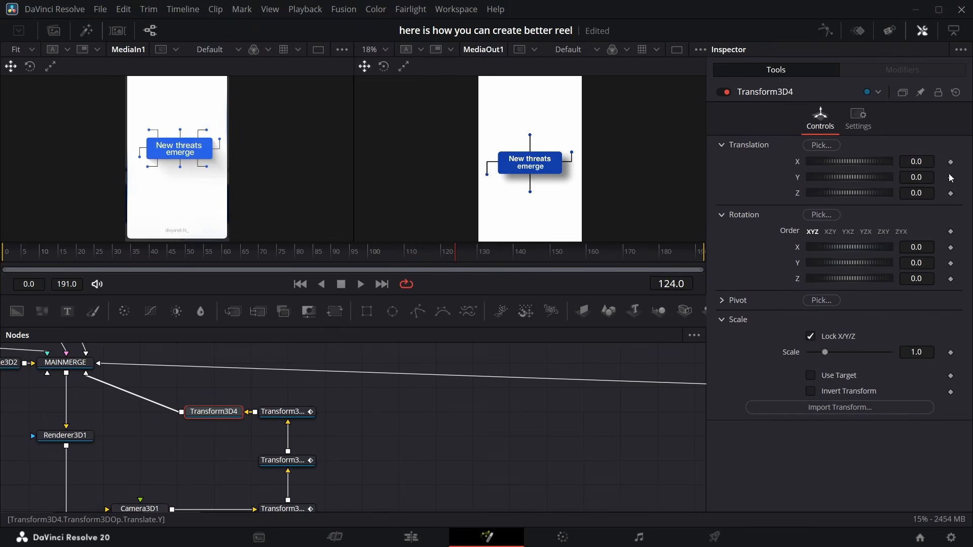
Keyframe Transform3D4's translation, then at frame 175 set its Y translation to -1.098
click(951, 193)
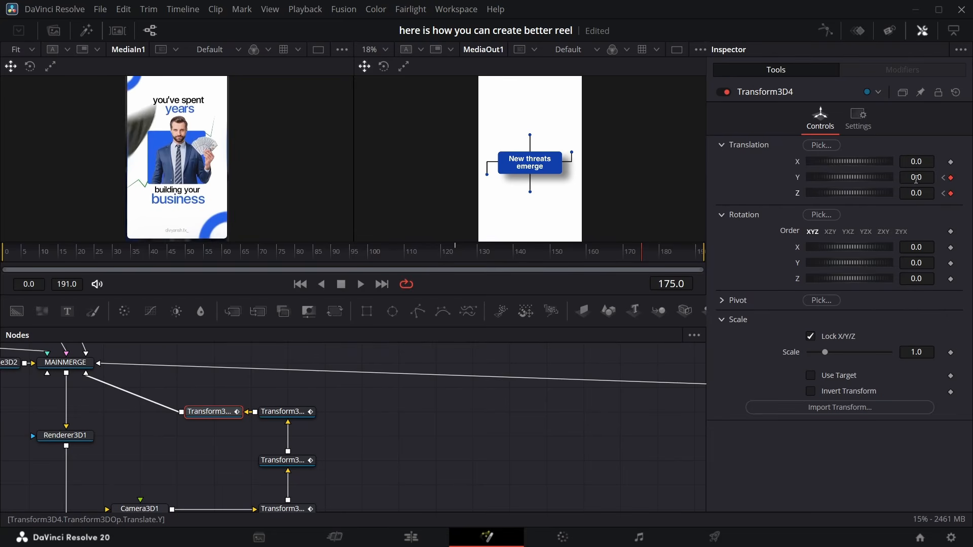
drag(849, 177, 792, 177)
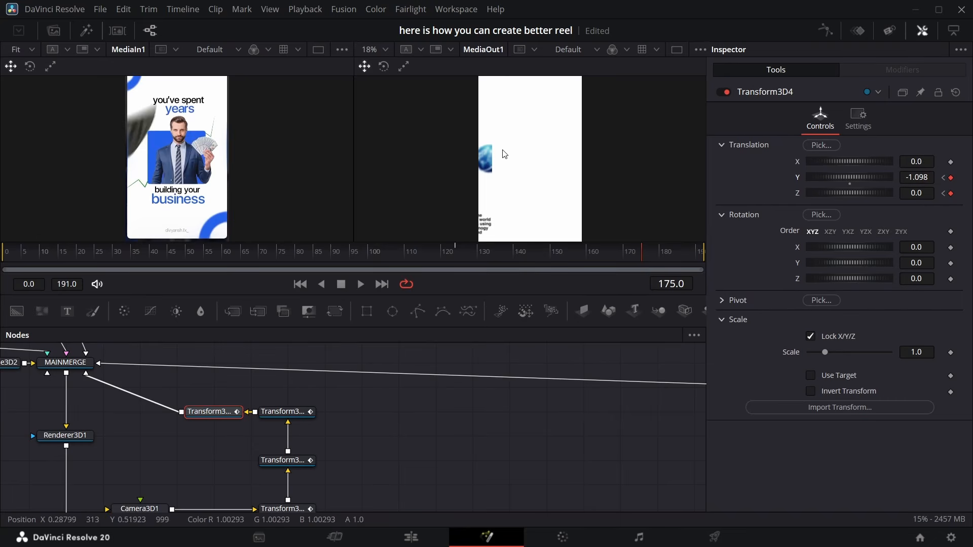
Set ImagePlane3D2_1's material opacity to 0 at frame 131
scroll(348, 375, down, 2)
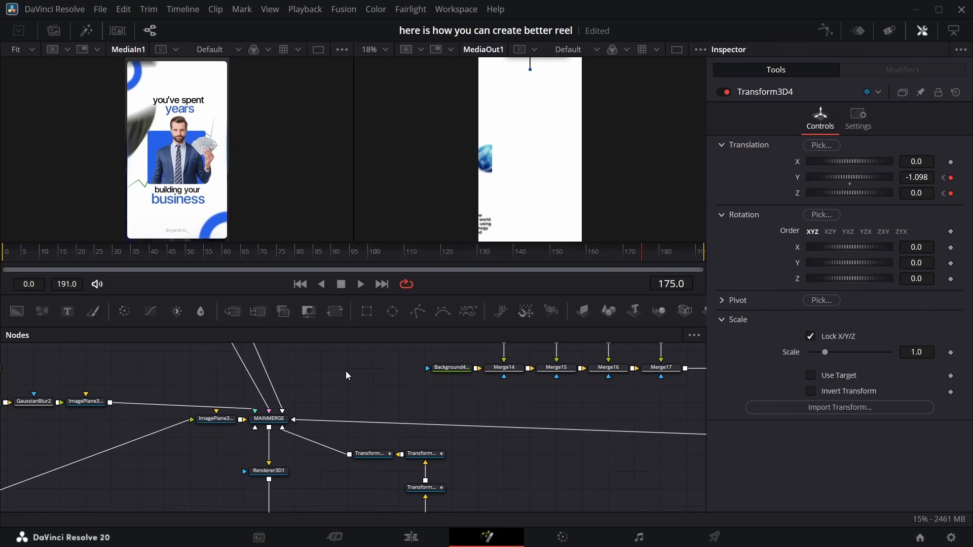
scroll(208, 400, left, 6)
click(216, 401)
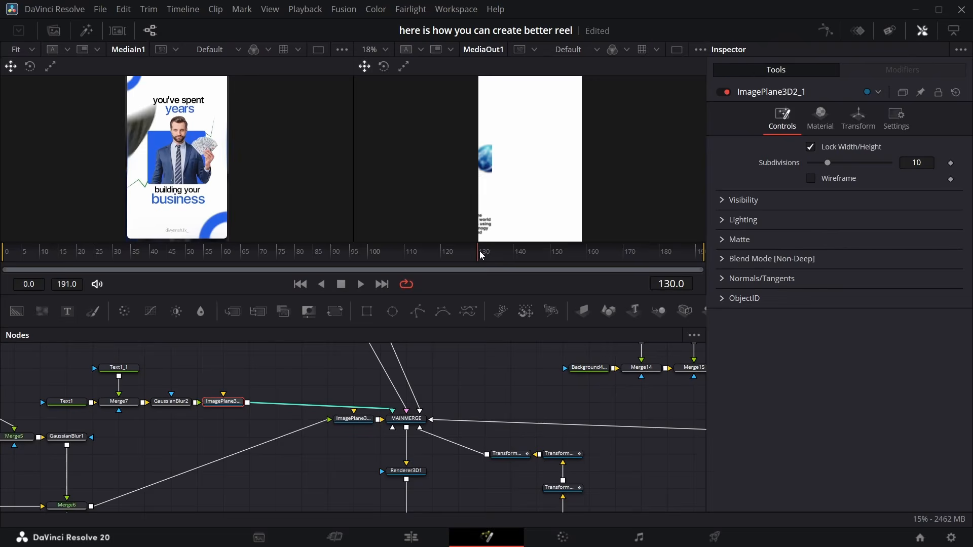
click(820, 119)
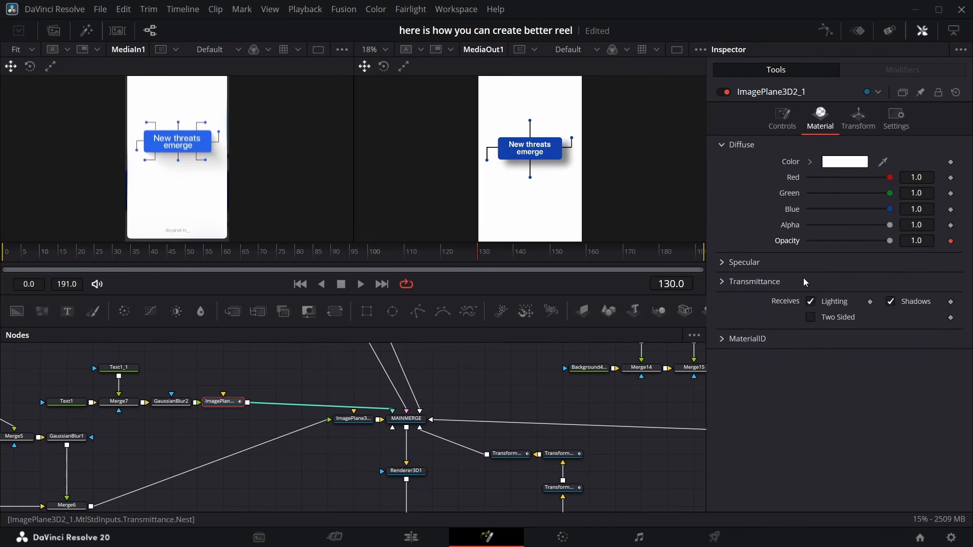
key(Right)
drag(889, 241, 807, 242)
Keyframe ImagePlane3D2_2's opacity at 1.0 on frame 130 and set it to 0 on frame 131
scroll(339, 398, up, 5)
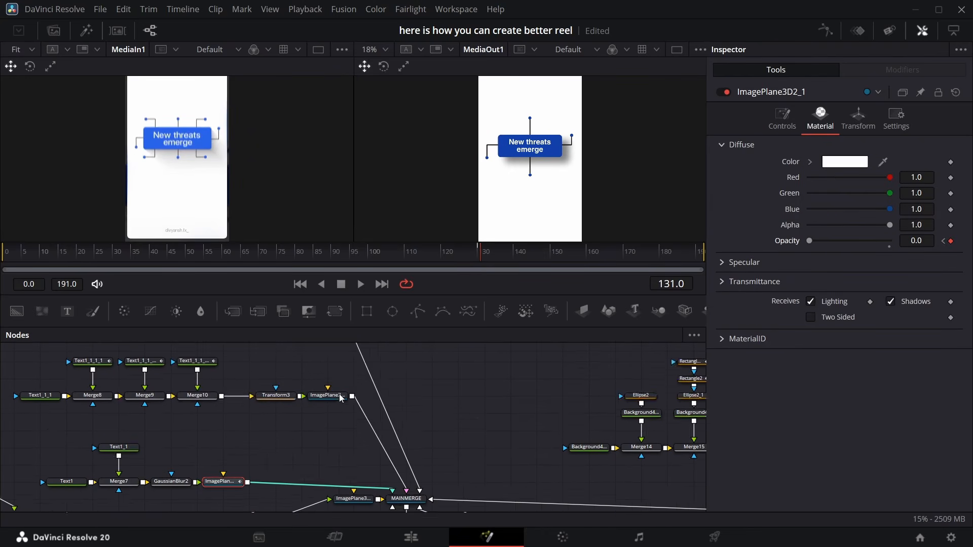
scroll(339, 398, down, 2)
click(331, 445)
click(820, 119)
key(Left)
click(951, 241)
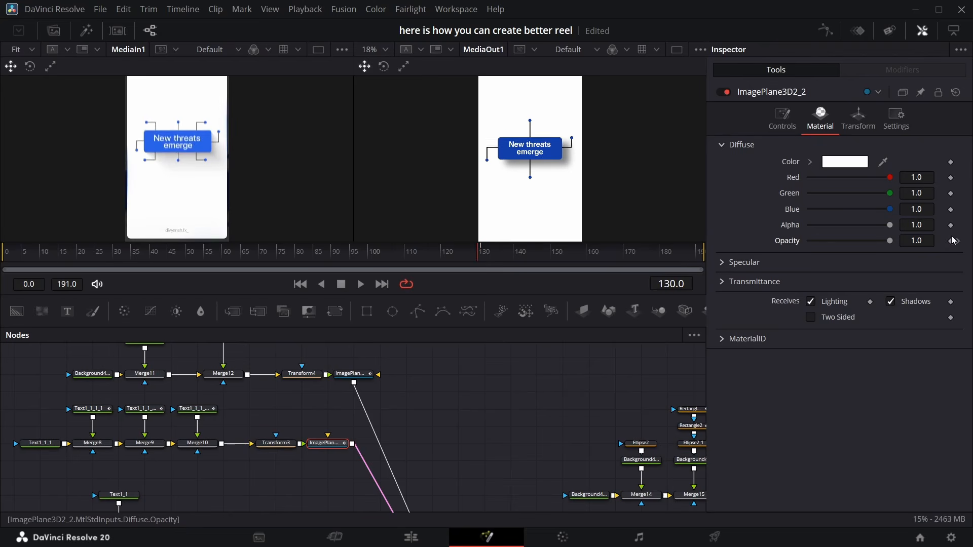
key(Right)
drag(889, 241, 752, 259)
Check ImagePlane3D2's opacity around frame 131 and at frame 175
scroll(205, 451, down, 15)
click(528, 392)
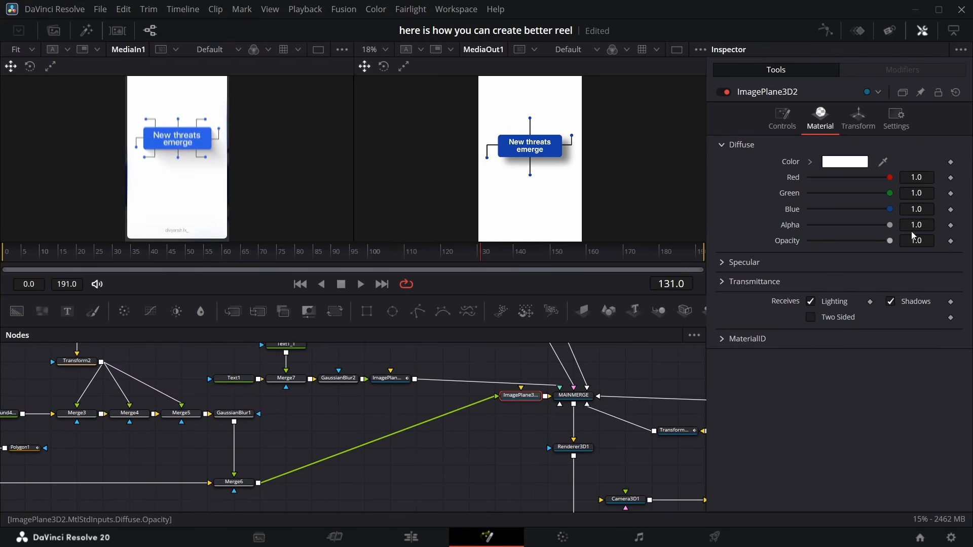
key(Left)
key(Right)
click(642, 254)
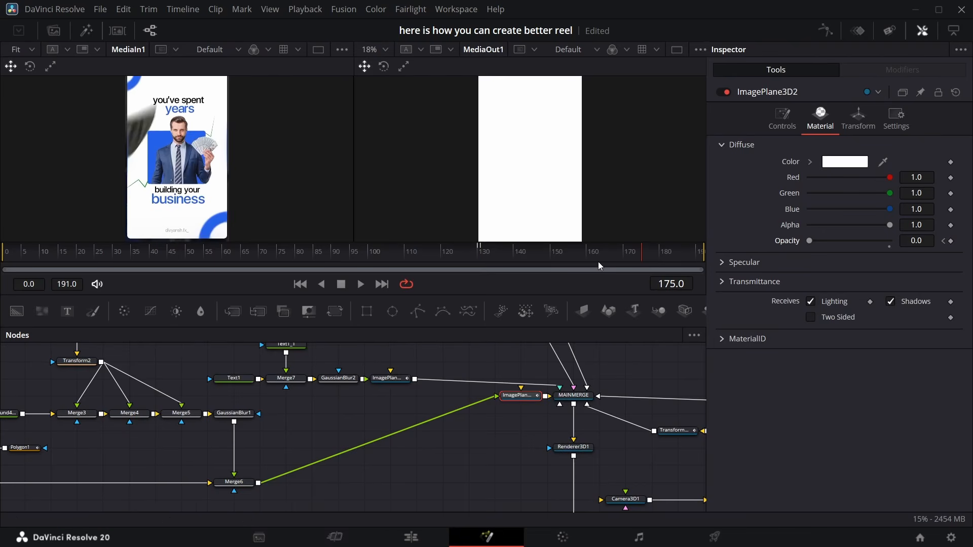
scroll(609, 396, down, 10)
scroll(613, 394, up, 4)
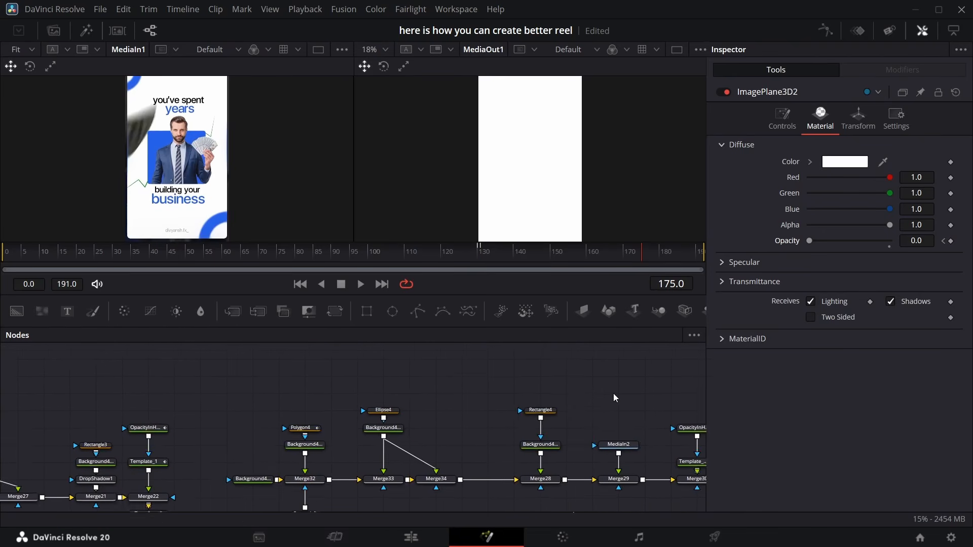
scroll(616, 391, down, 2)
scroll(622, 389, right, 5)
drag(528, 428, 120, 468)
scroll(335, 446, left, 10)
scroll(334, 448, left, 5)
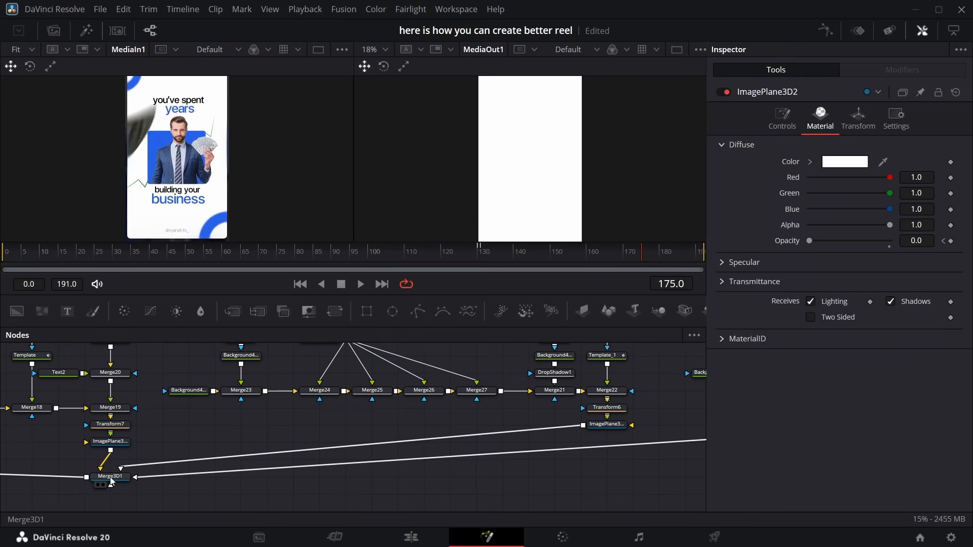
Move ImagePlane3D2_5 upward in the Merge3D1 scene to a Y translation of about 0.765
click(111, 478)
key(1)
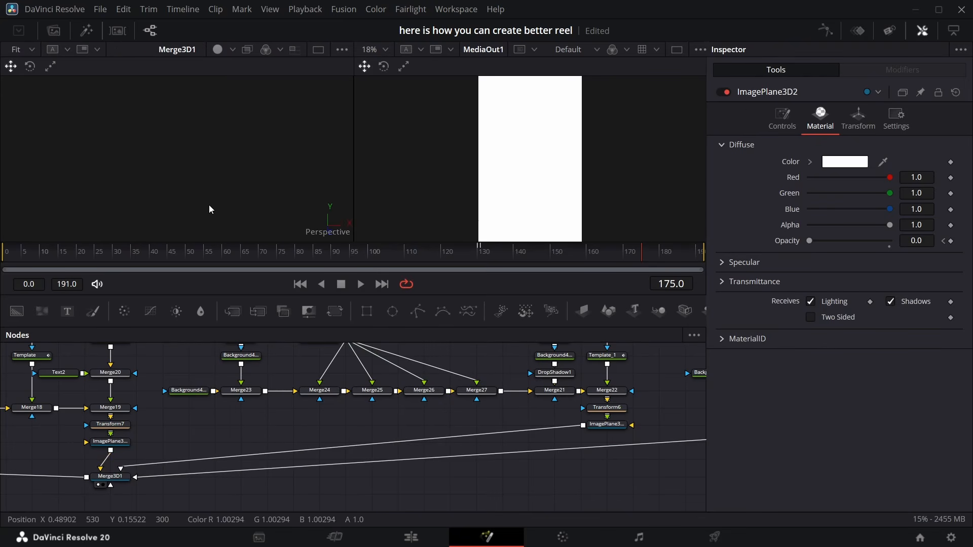
click(166, 148)
drag(164, 146, 163, 106)
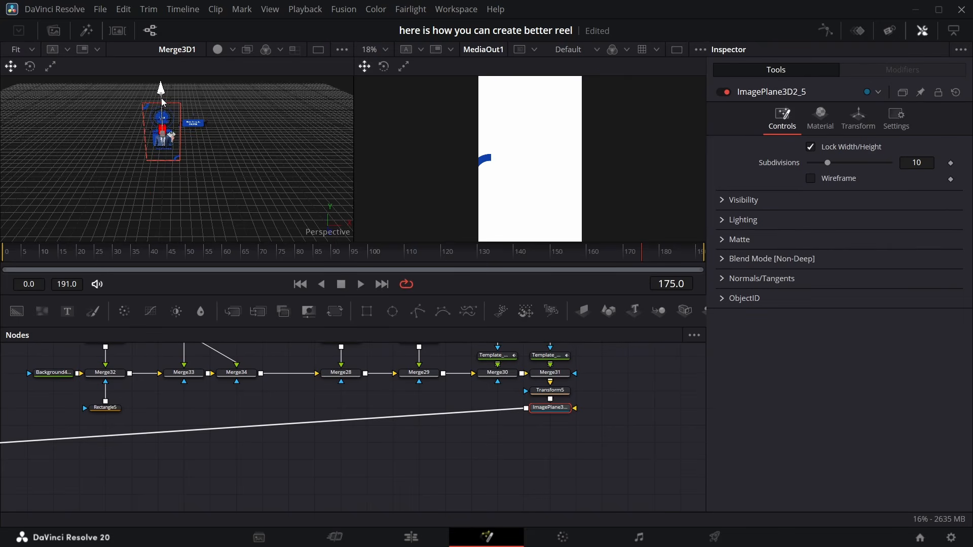
drag(163, 102, 163, 101)
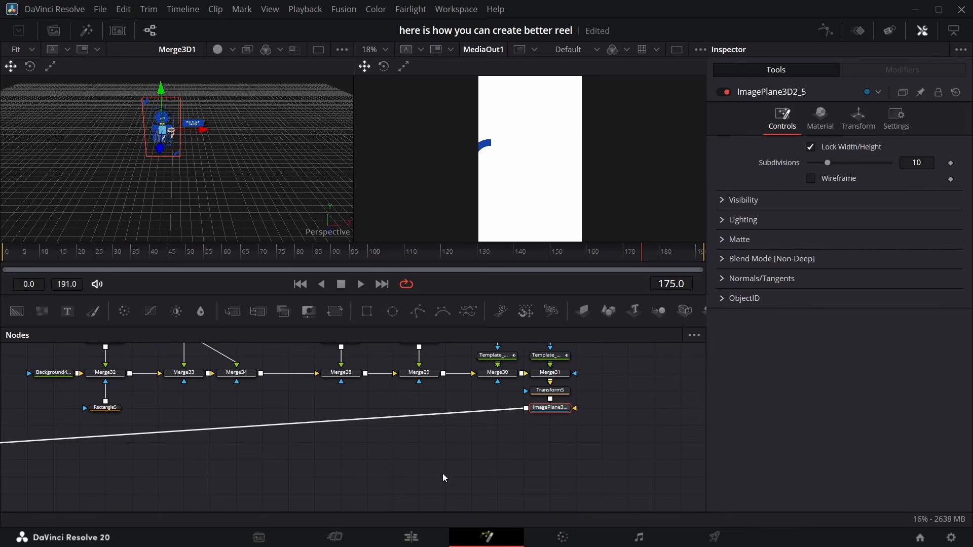
scroll(446, 456, down, 2)
scroll(409, 424, left, 10)
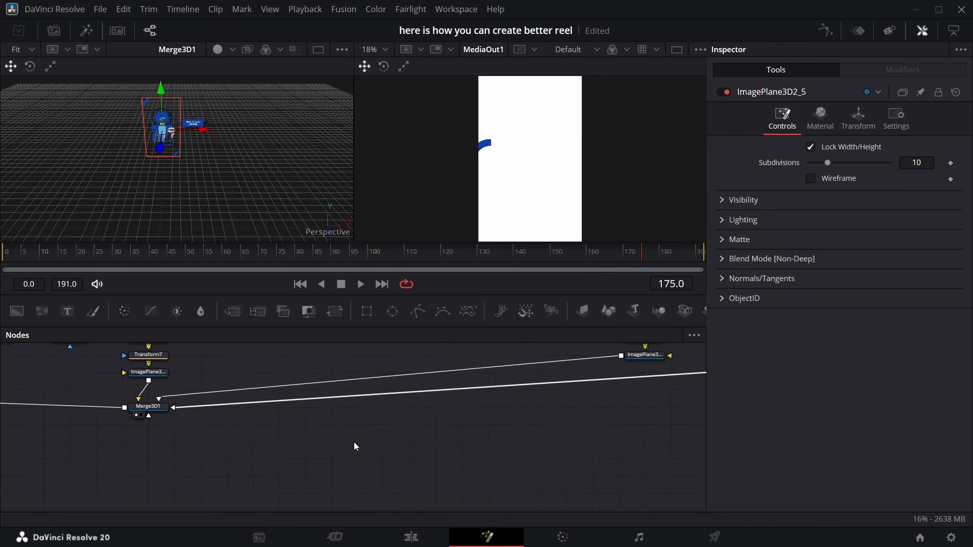
scroll(353, 442, left, 3)
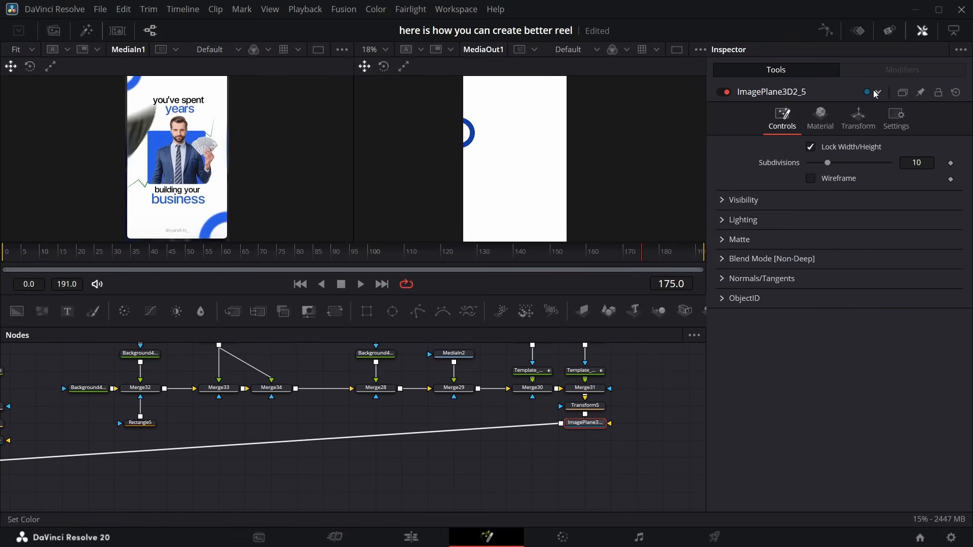
click(860, 119)
drag(919, 162, 862, 177)
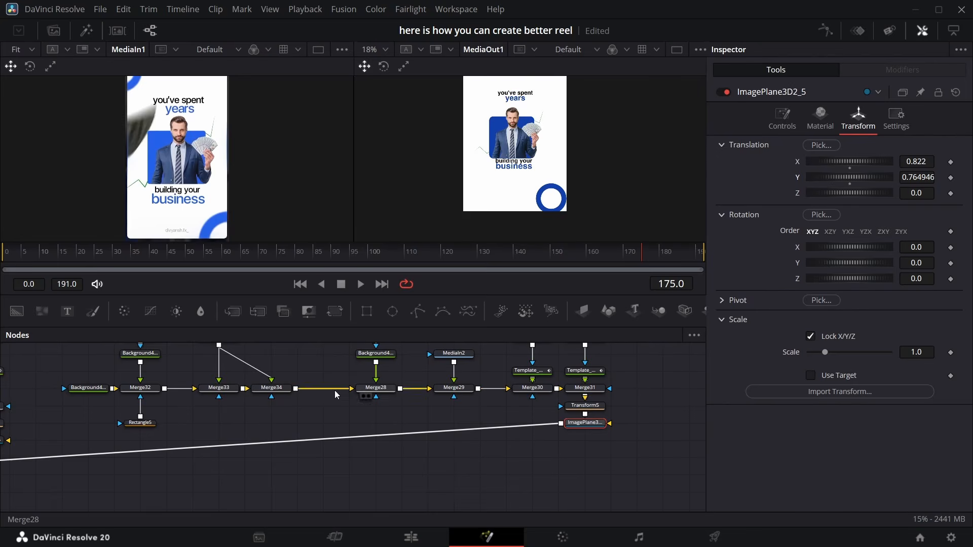
Set Merge34's size to 1.054
scroll(290, 392, up, 1)
click(288, 396)
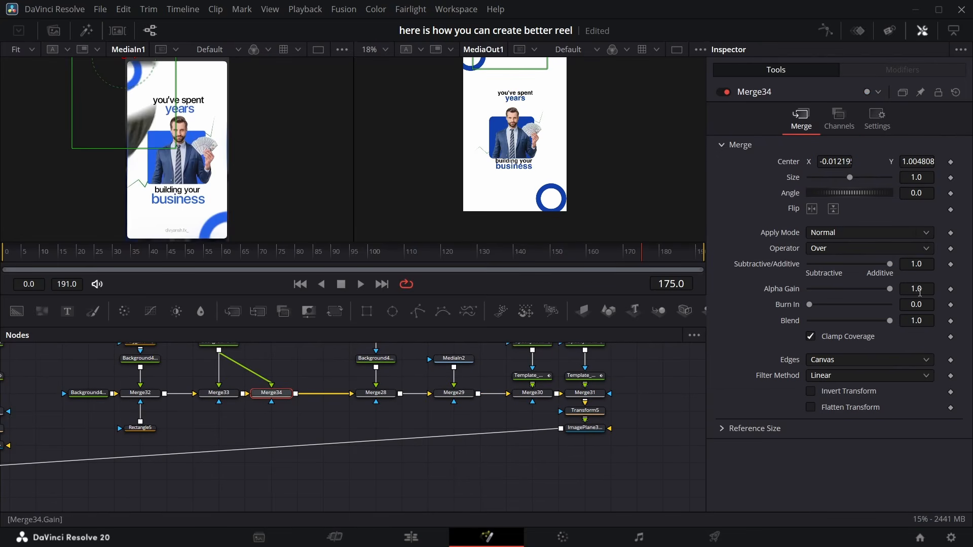
drag(904, 180, 920, 180)
Adjust Transform3D4's translation to about -1.223 in Y and 0.05 in Z
scroll(451, 168, up, 5)
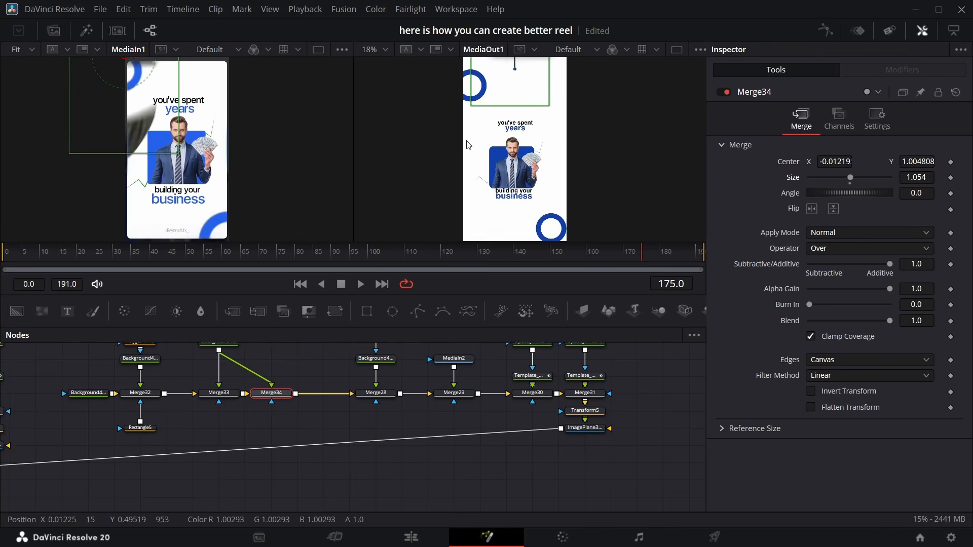
scroll(113, 473, left, 15)
scroll(116, 469, down, 3)
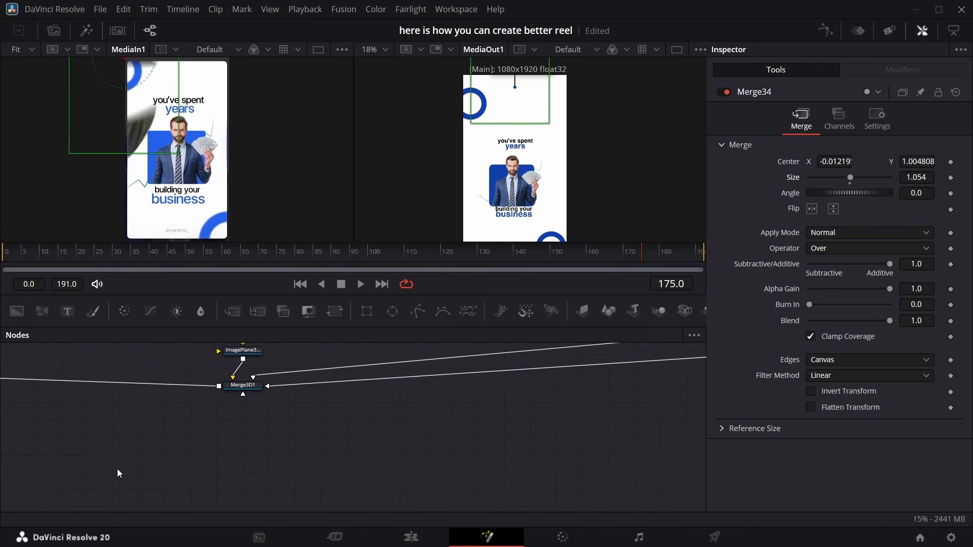
scroll(118, 471, left, 7)
scroll(122, 469, left, 4)
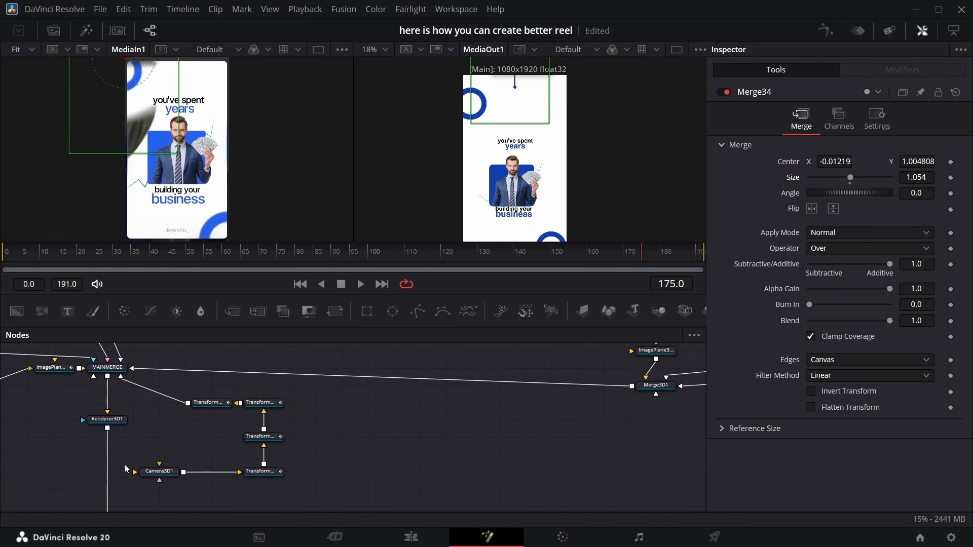
click(213, 404)
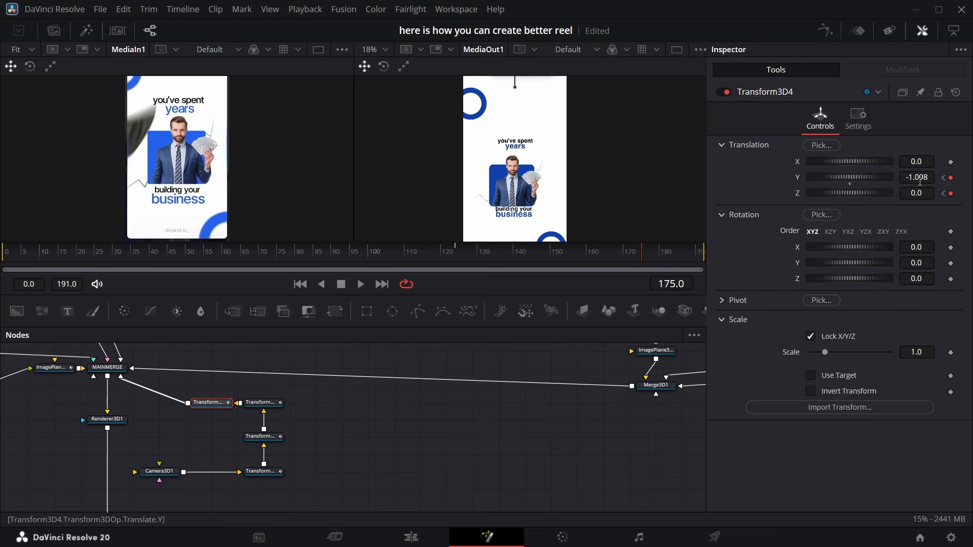
drag(917, 178, 832, 146)
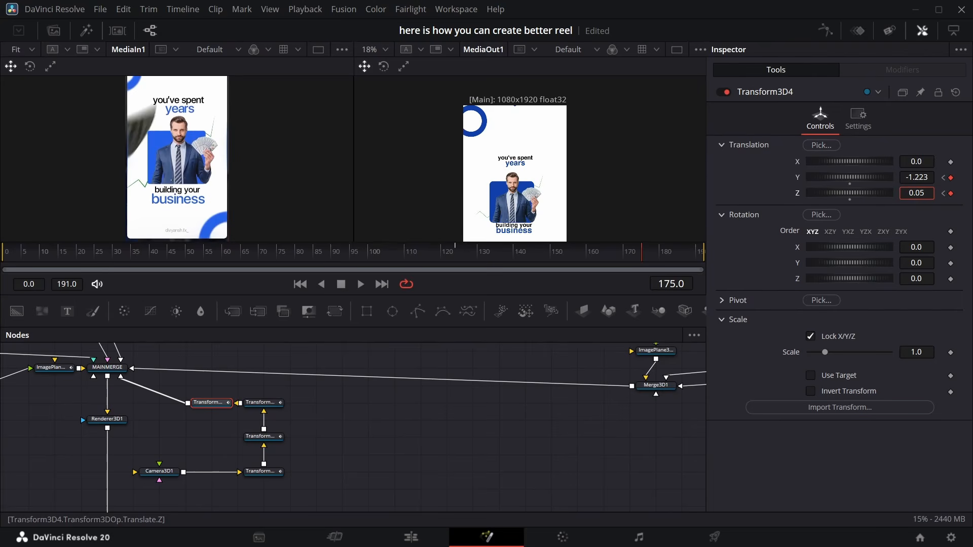
drag(916, 193, 905, 193)
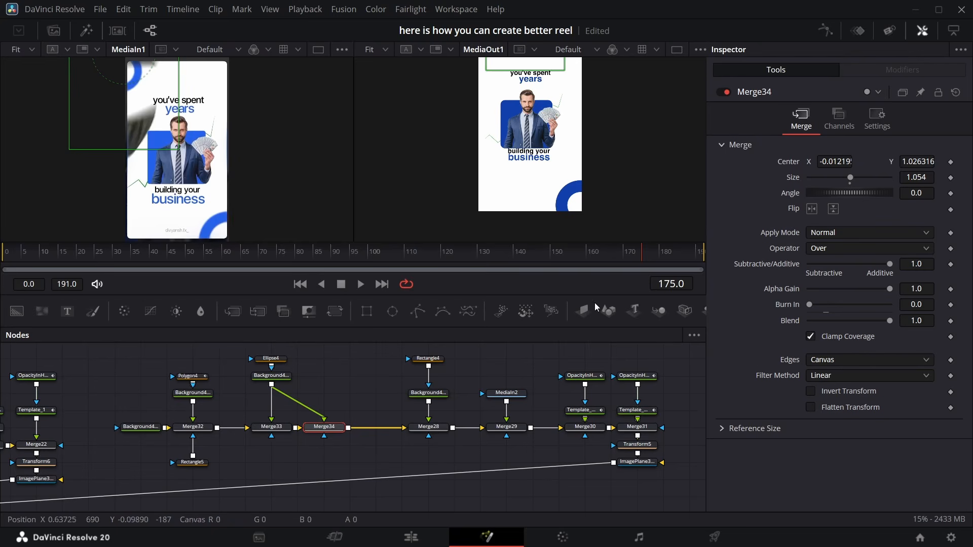
Apply easing to Transform3D4's Y and Z offset keyframes in the spline editor
drag(644, 260, 521, 237)
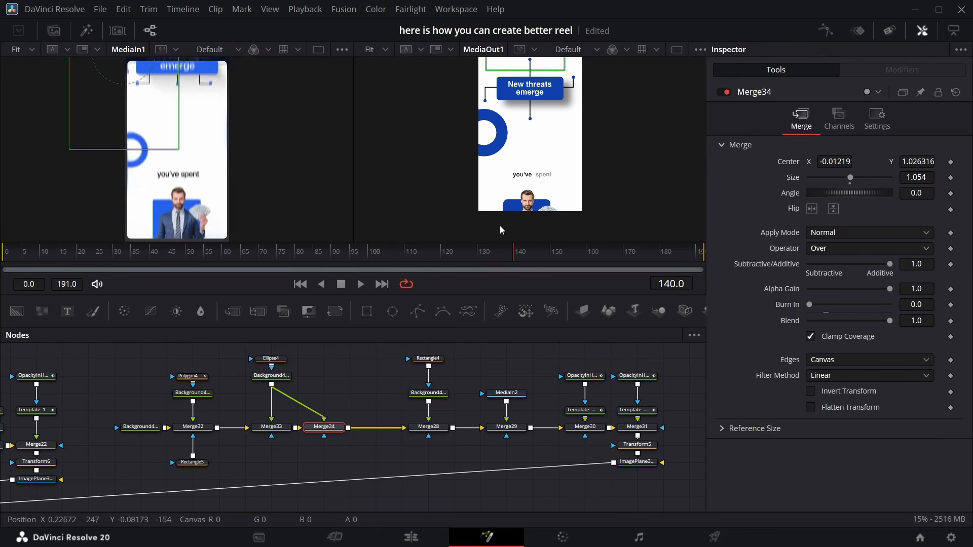
click(639, 462)
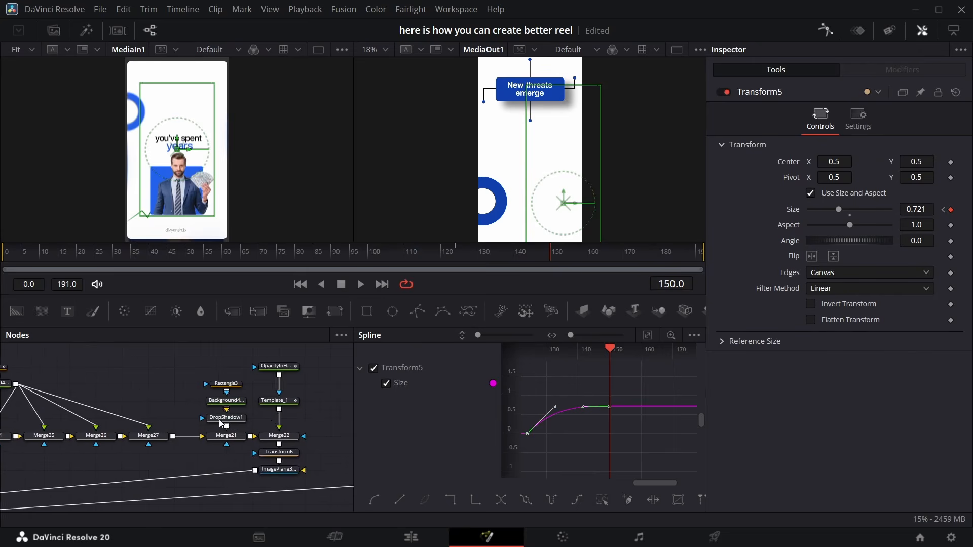
scroll(176, 401, left, 3)
scroll(166, 400, left, 5)
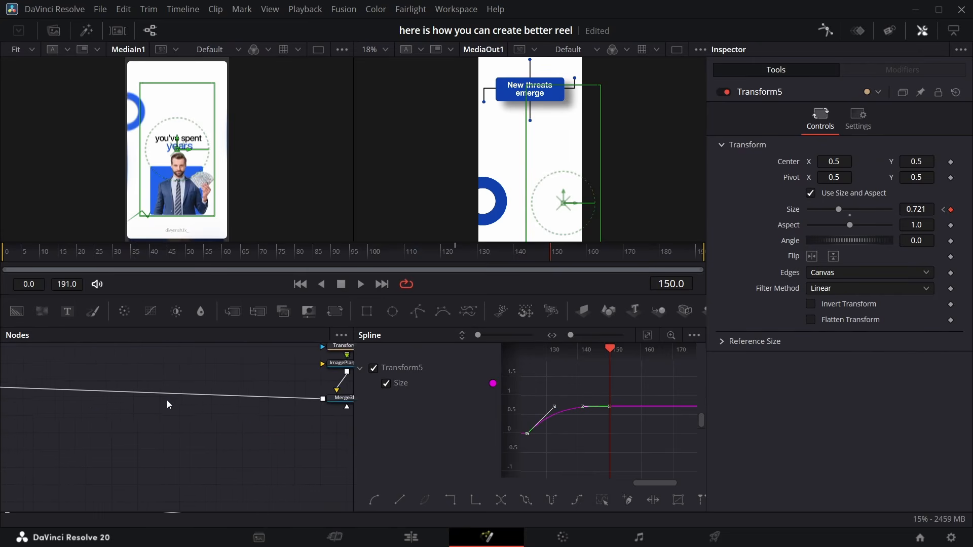
click(188, 416)
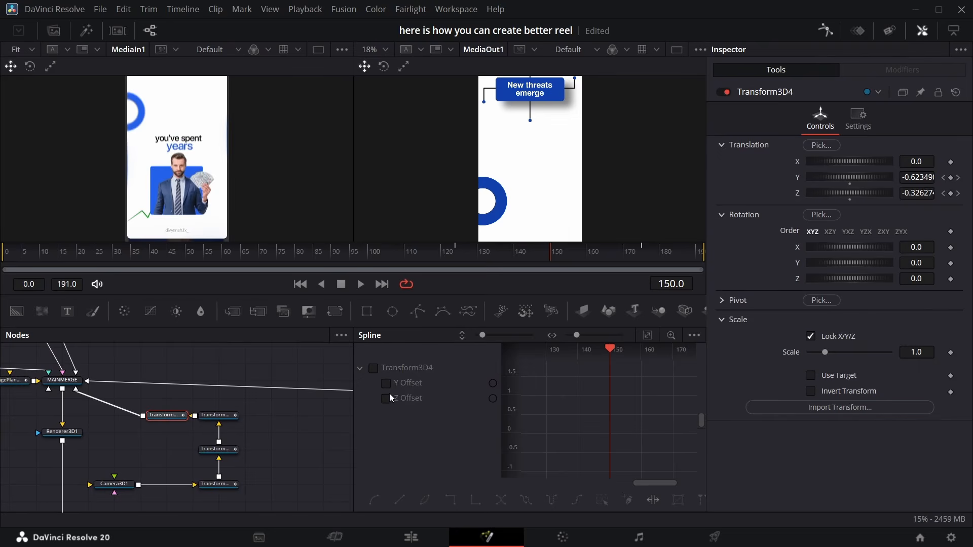
click(374, 370)
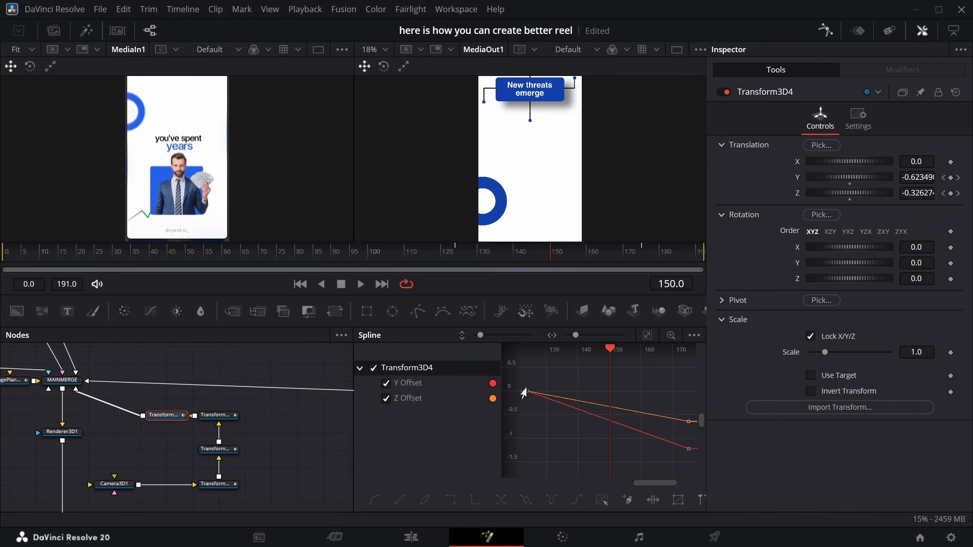
click(603, 501)
right_click(632, 386)
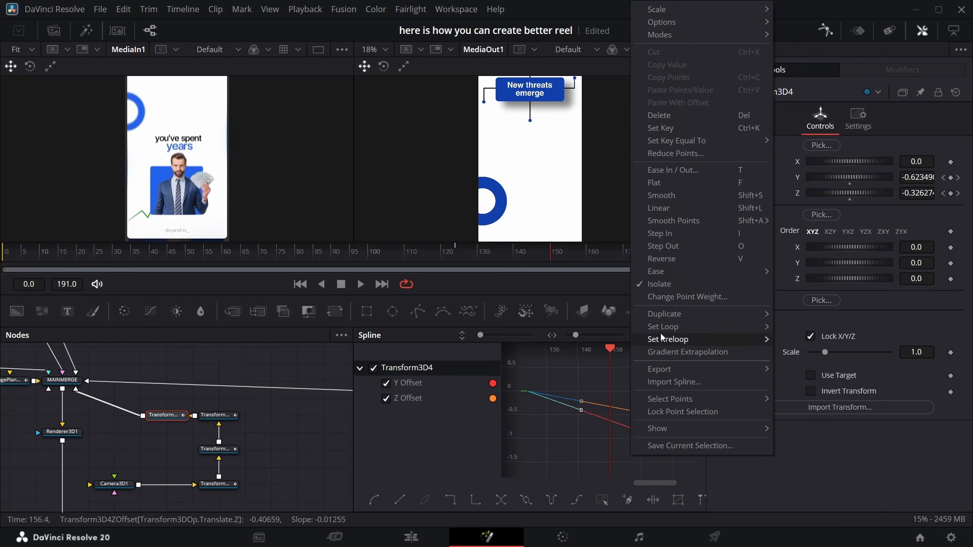
click(683, 286)
Pull the Y offset curve's first keyframe handle to steepen the start of the camera move
scroll(584, 158, down, 2)
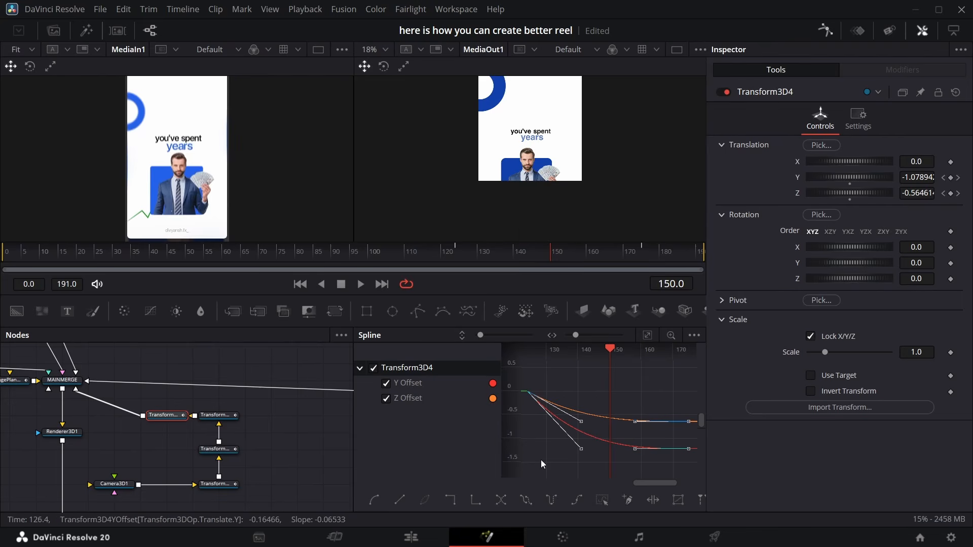
drag(580, 453, 535, 476)
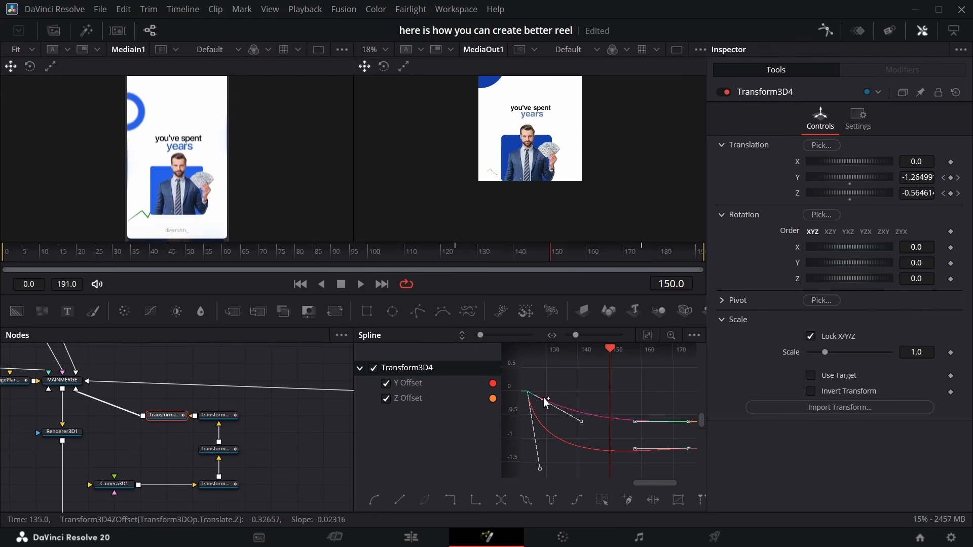
Set Transform3D4's Y translation to -1.769 at its frame 175 keyframe
click(825, 31)
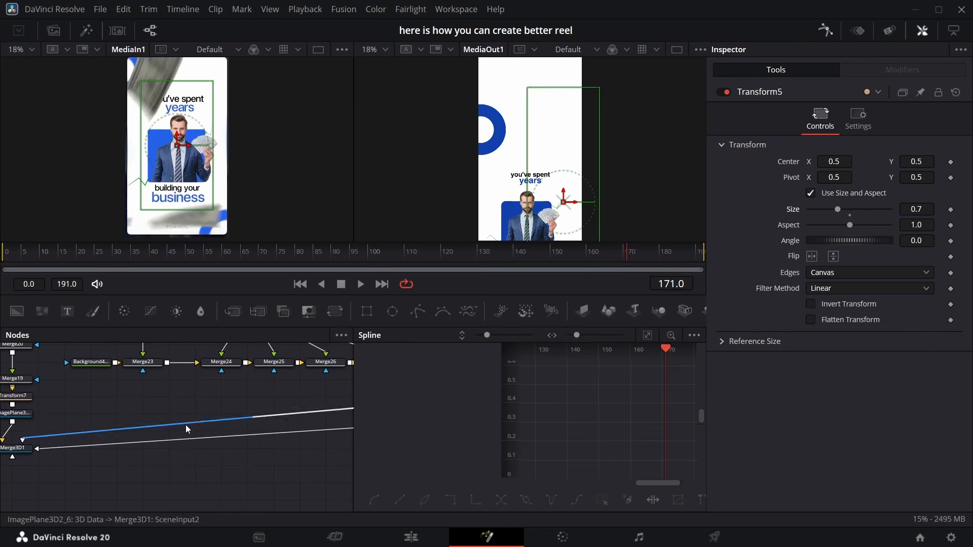
scroll(179, 427, left, 10)
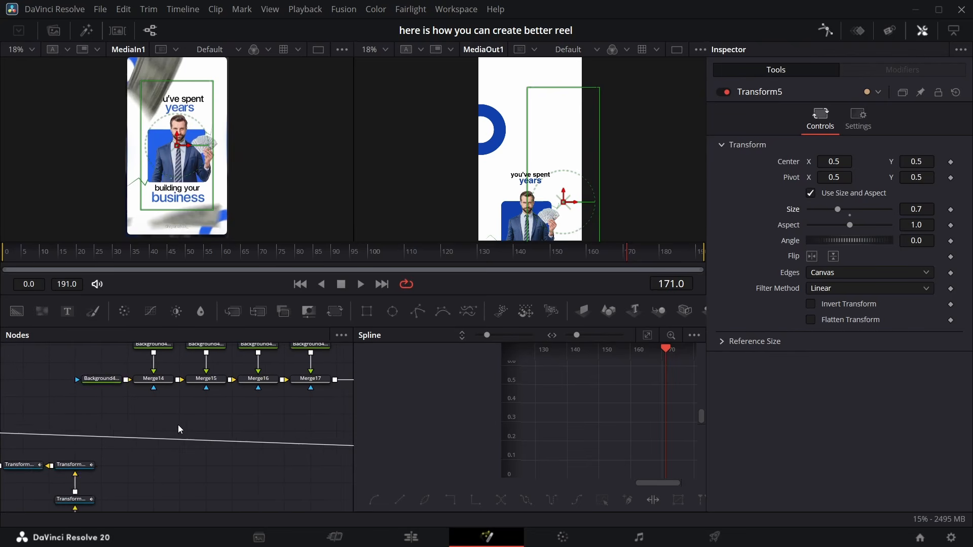
scroll(178, 427, down, 1)
click(156, 449)
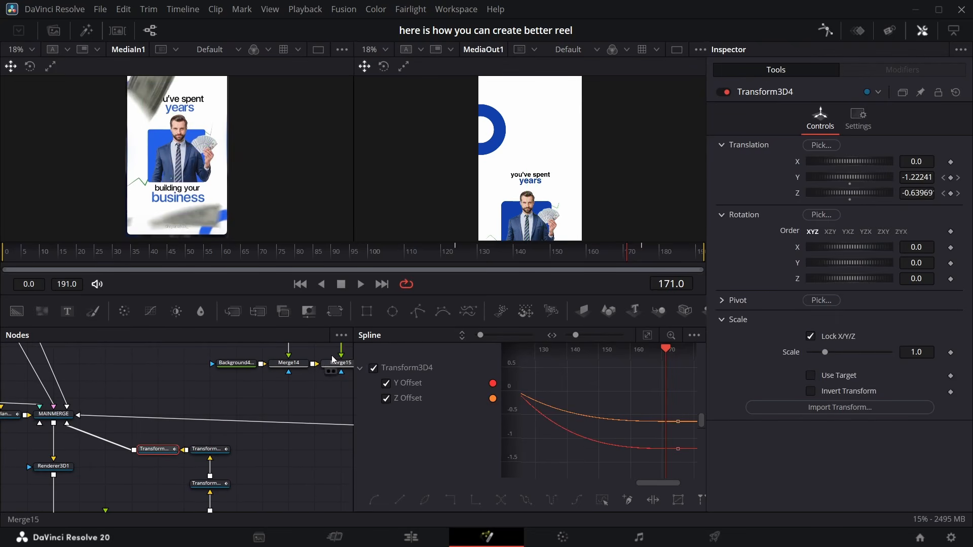
click(958, 178)
drag(856, 177, 793, 179)
scroll(596, 196, down, 3)
scroll(596, 196, up, 4)
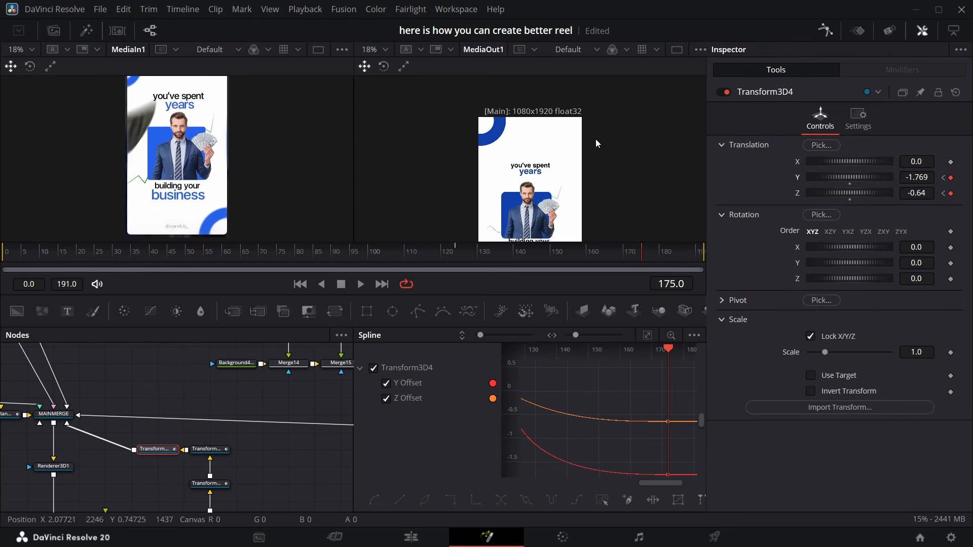
scroll(595, 142, down, 2)
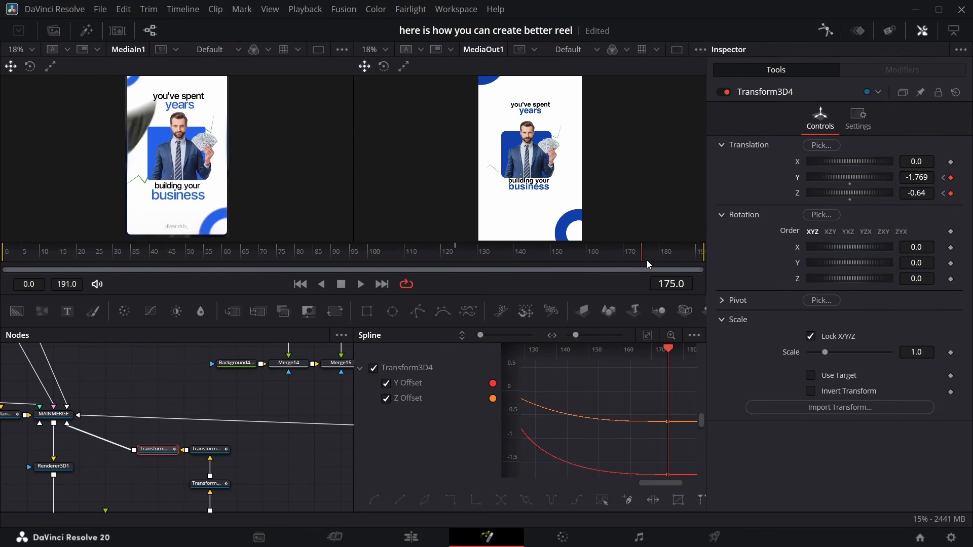
Rearrange the MediaIn1 and MediaOut1 nodes at the end of the node chain after Merge13
mouse_move(644, 261)
mouse_down()
mouse_move(547, 253)
mouse_move(467, 228)
mouse_move(445, 244)
mouse_move(461, 264)
mouse_move(543, 280)
mouse_move(646, 276)
mouse_up()
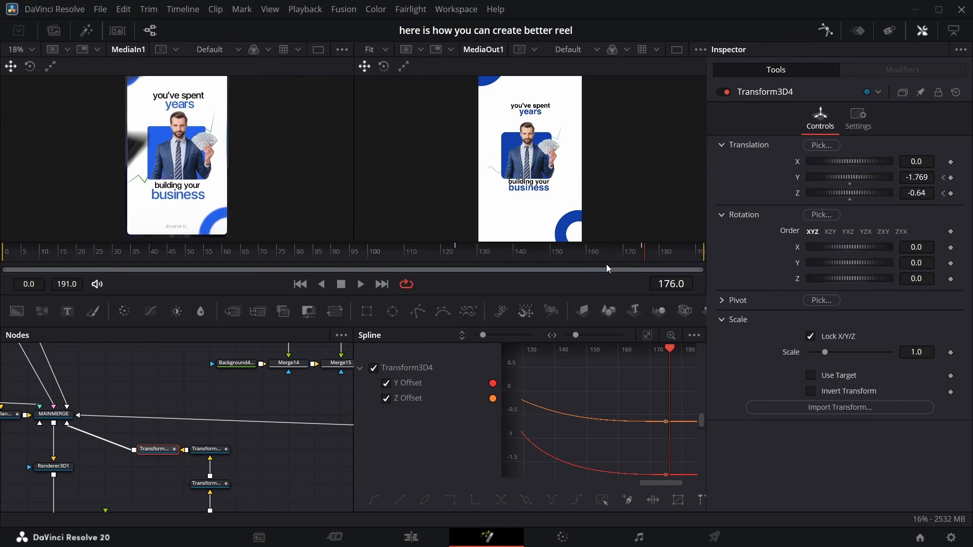
click(826, 37)
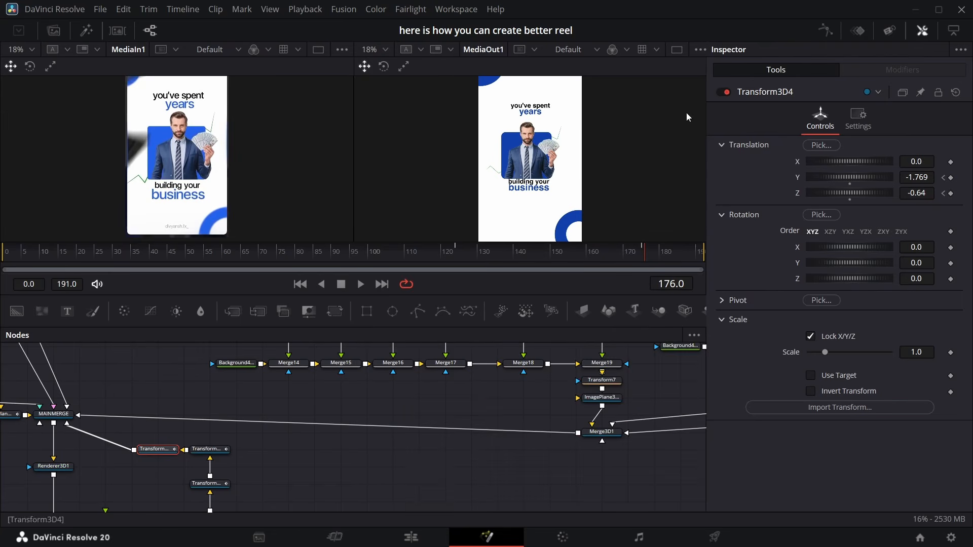
drag(496, 493, 492, 430)
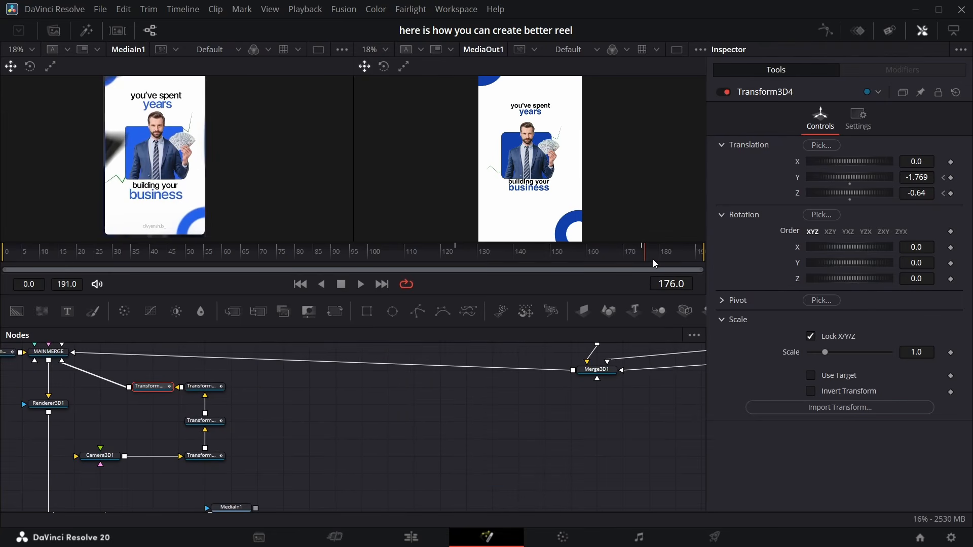
drag(653, 259, 568, 257)
drag(579, 350, 580, 335)
drag(256, 509, 257, 464)
drag(266, 408, 226, 467)
drag(241, 455, 449, 457)
click(53, 31)
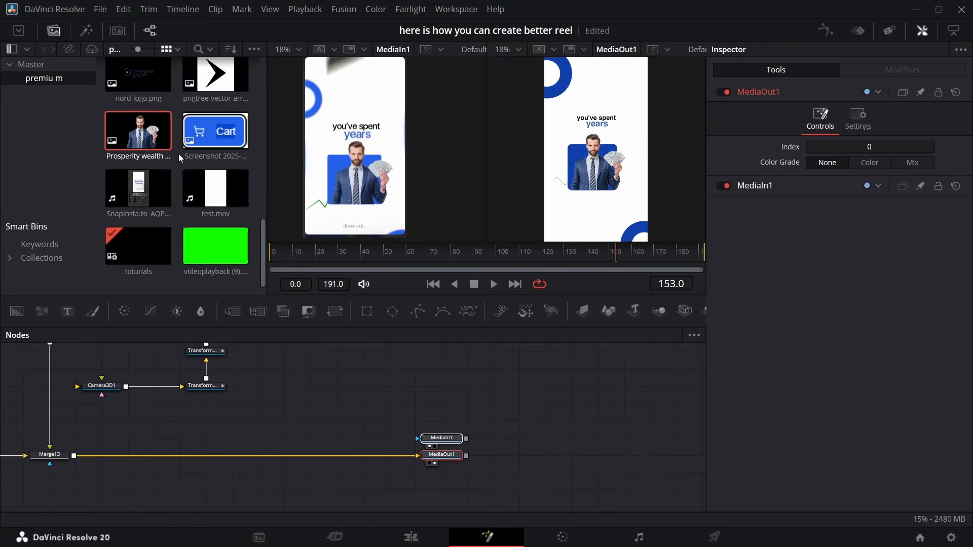
Add the Money_Rain_3 clip from the media pool into the flow between Merge13 and MediaOut1
scroll(188, 124, up, 5)
scroll(189, 125, up, 5)
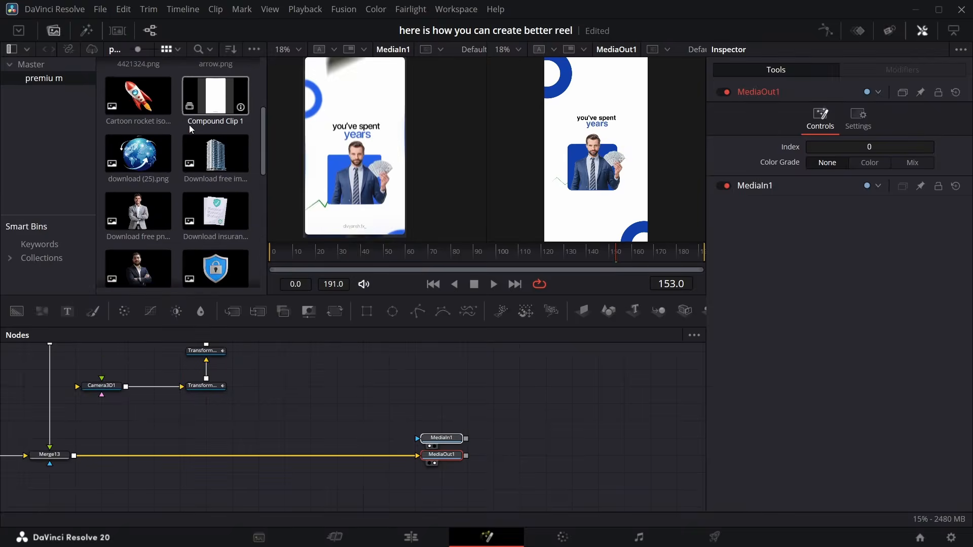
scroll(189, 124, down, 6)
drag(210, 150, 74, 456)
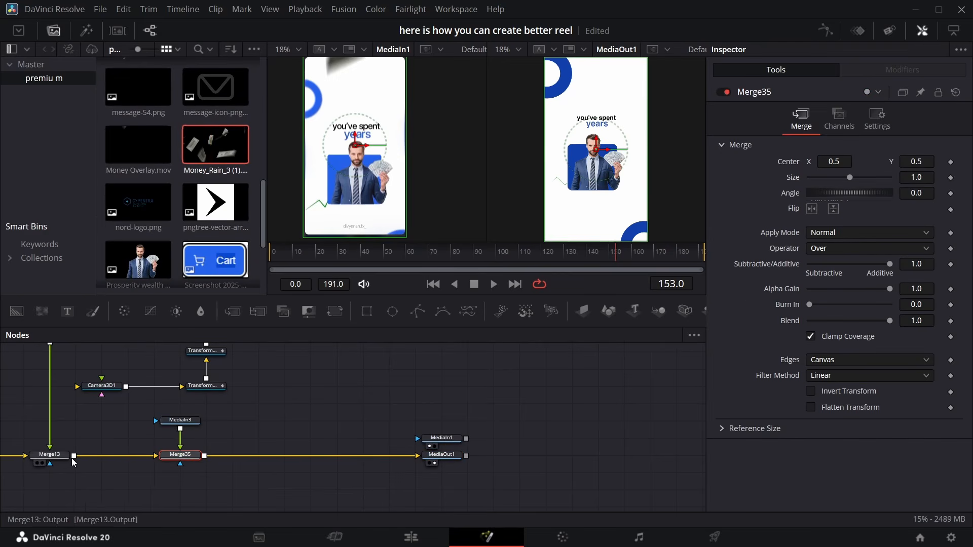
Shift the Money_Rain_3 clip in the keyframes editor to start at frame 152 and play it back
click(189, 423)
click(187, 455)
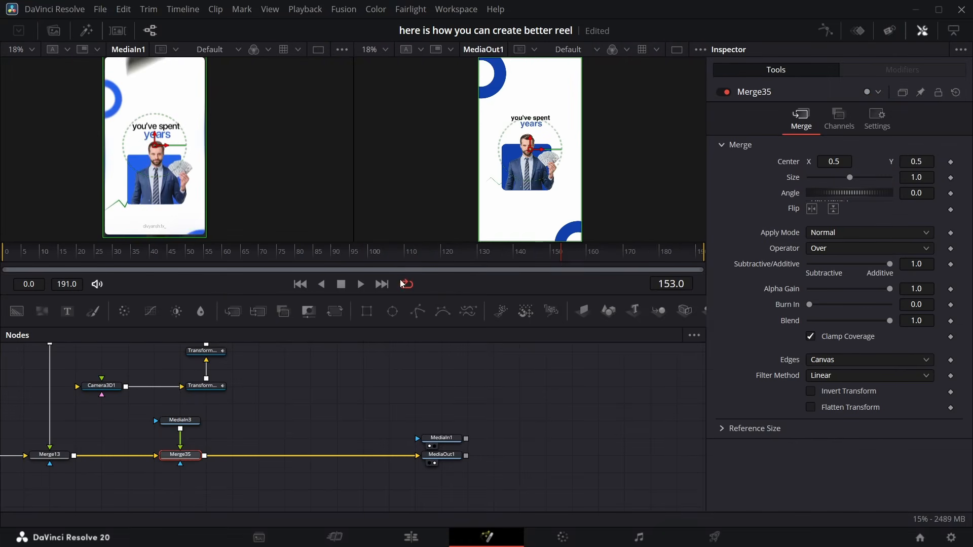
click(191, 428)
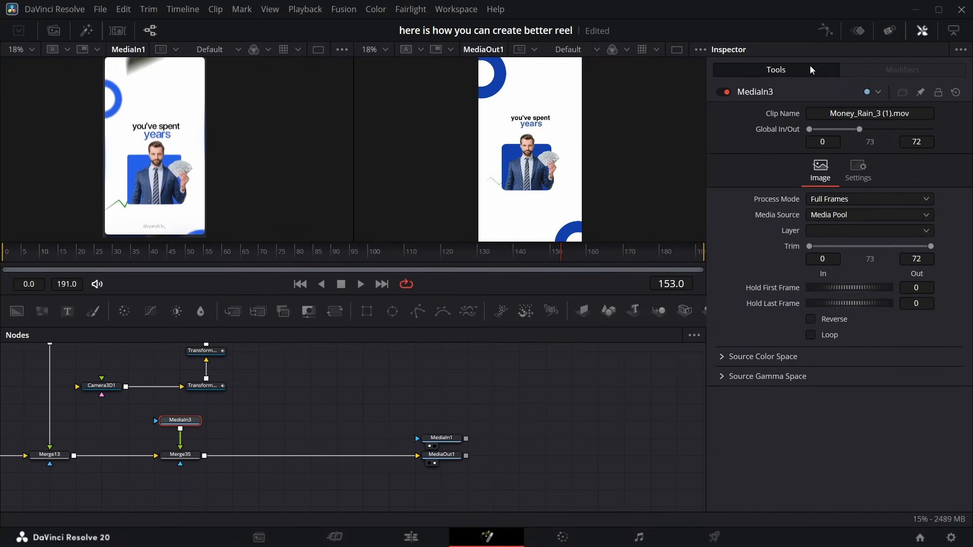
click(857, 31)
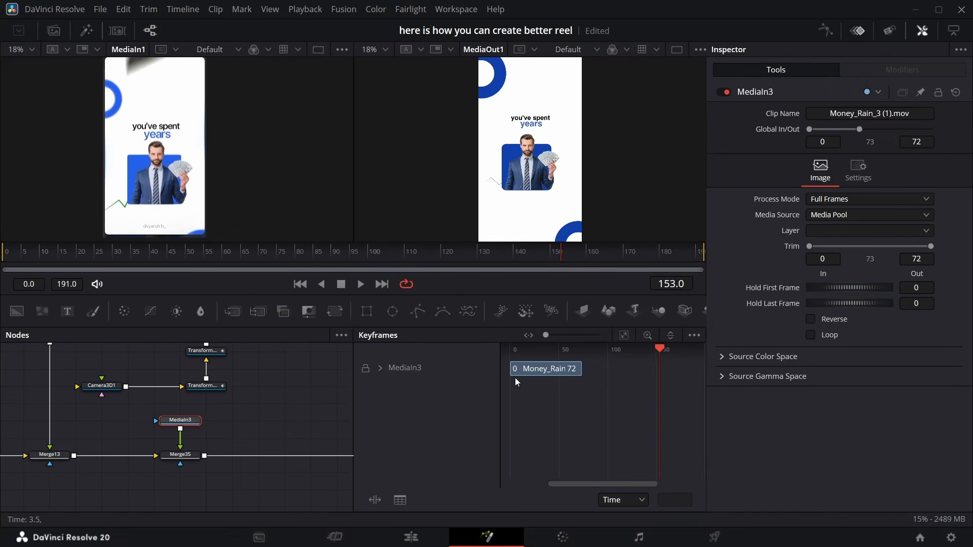
drag(522, 373, 671, 382)
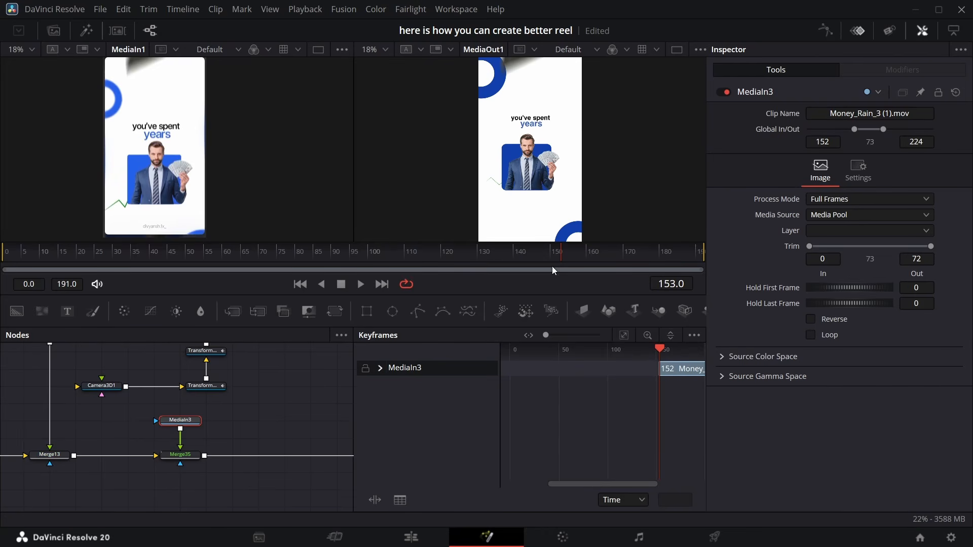
key(space)
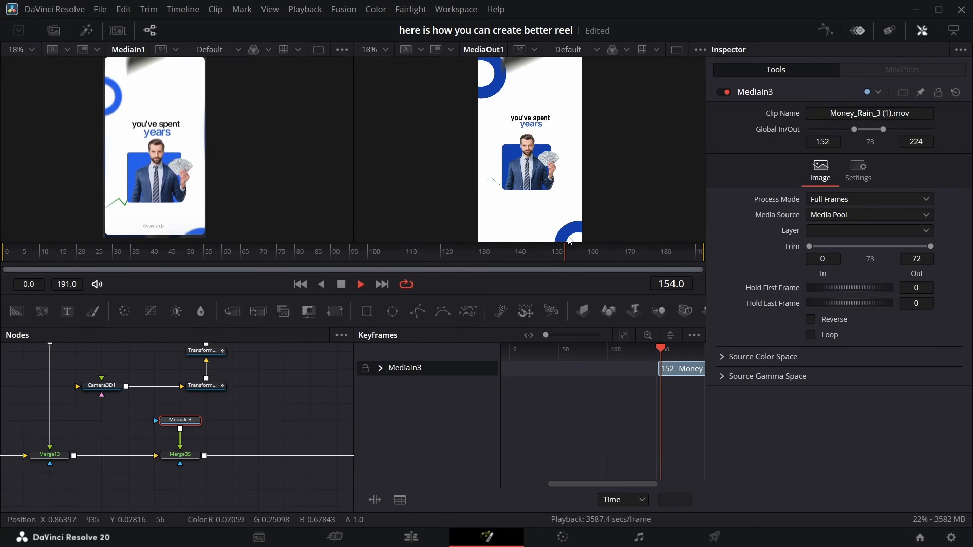